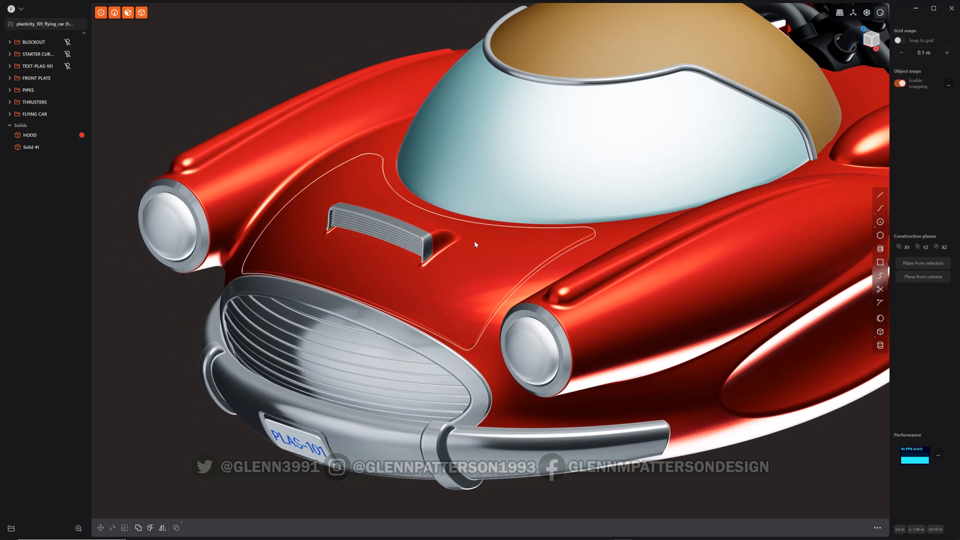
# Orbit and zoom in to examine the hood scoop on the car's front
pyautogui.keyDown('shift'); pyautogui.moveTo(474, 241); pyautogui.dragTo(417, 279, button='middle'); pyautogui.keyUp('shift')
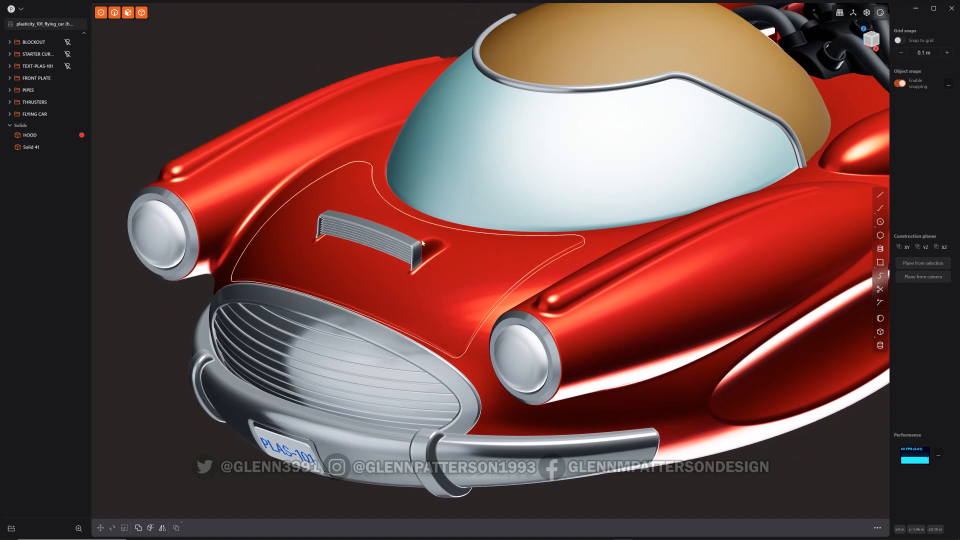
pyautogui.scroll(5, 425, 250)
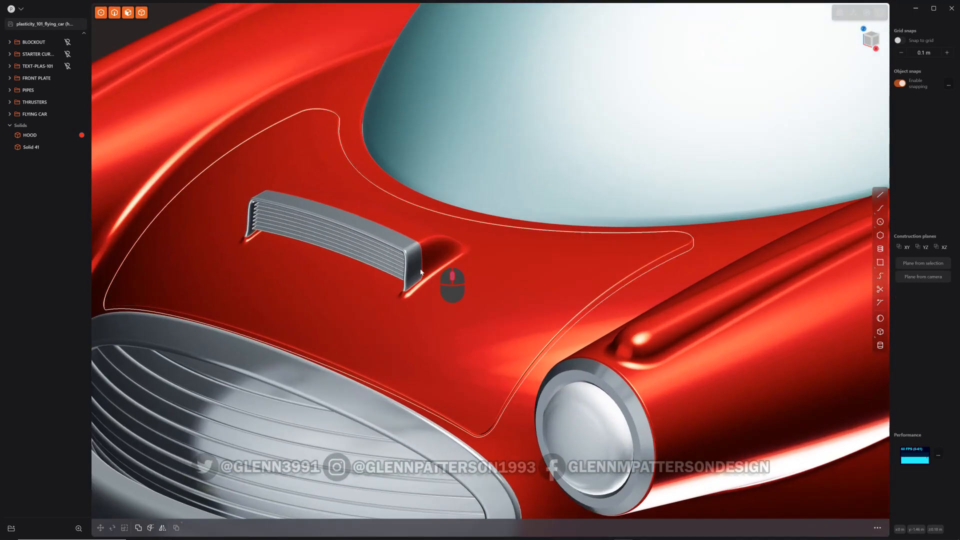
pyautogui.moveTo(450, 272)
pyautogui.mouseDown(button='middle')
pyautogui.moveTo(409, 299)
pyautogui.moveTo(463, 271)
pyautogui.moveTo(453, 269)
pyautogui.moveTo(453, 284)
pyautogui.mouseUp(button='middle')
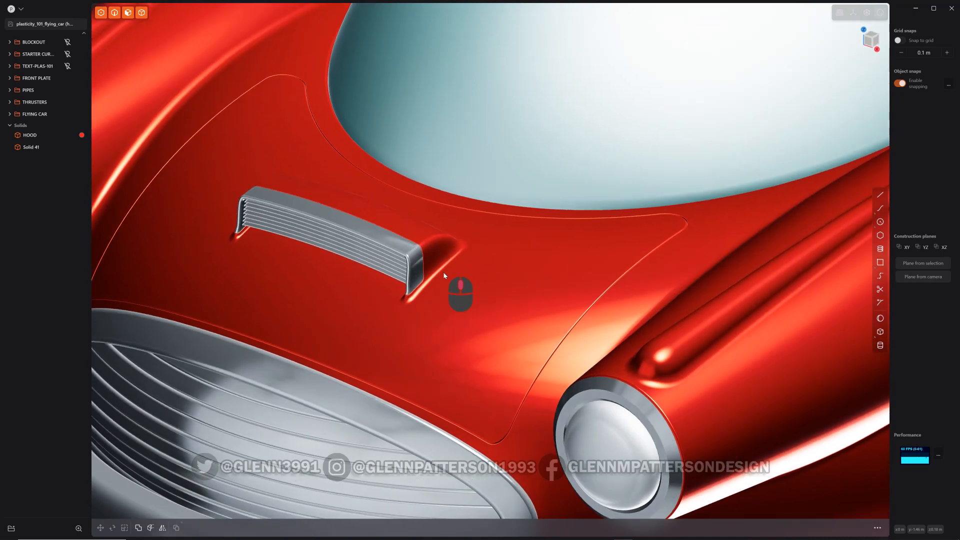
pyautogui.moveTo(289, 274); pyautogui.dragTo(559, 252, button='middle')
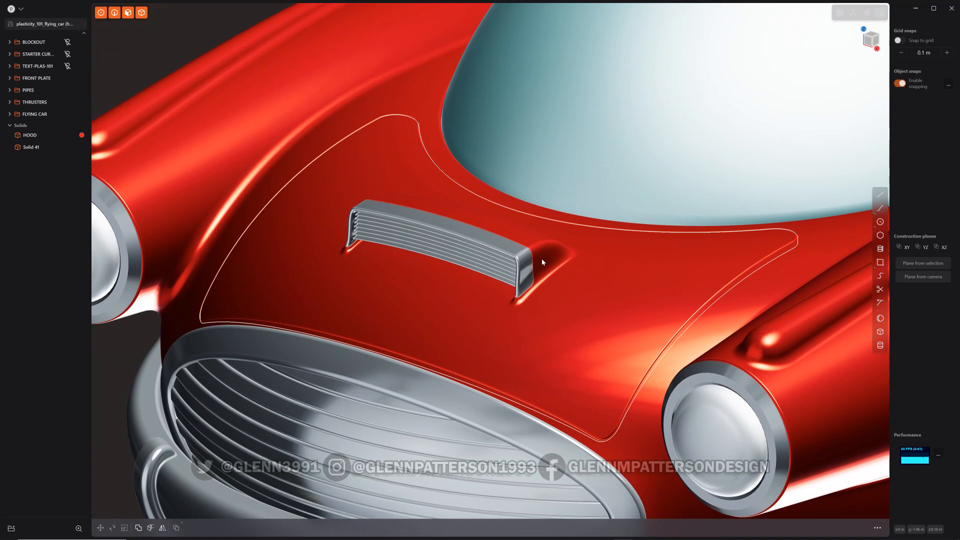
# Switch to the web browser and scroll through the Kuechmeister Swagger channel's Plasticity videos
pyautogui.moveTo(413, 537)
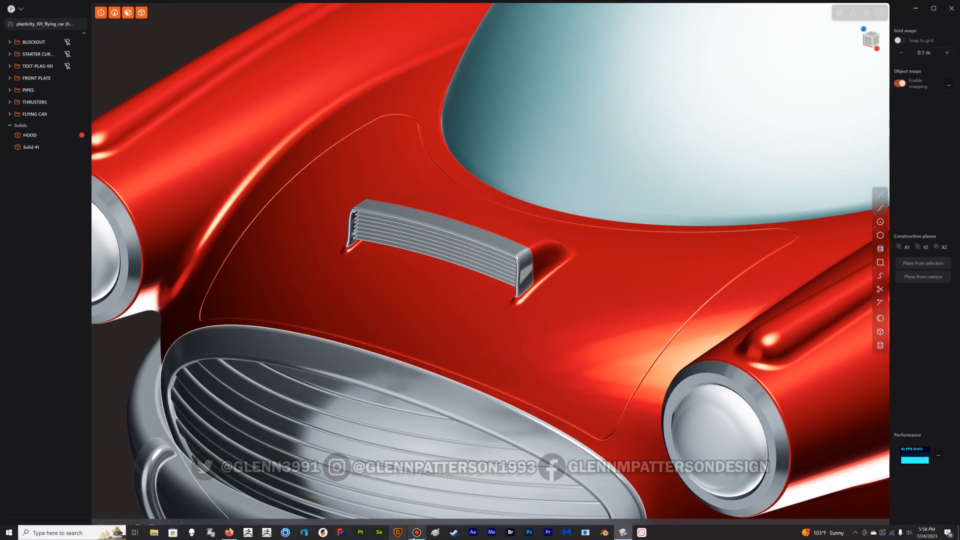
pyautogui.click(229, 532)
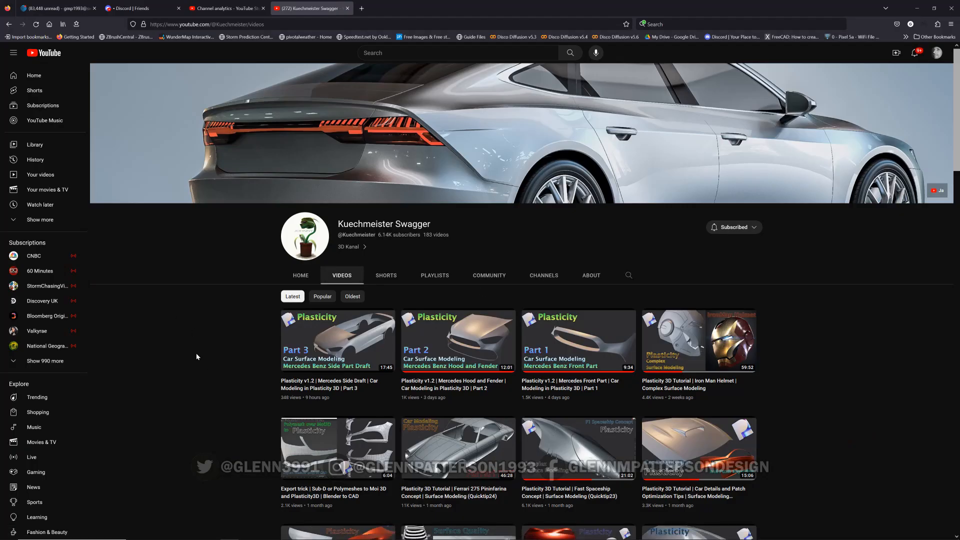
pyautogui.scroll(-4, 196, 356)
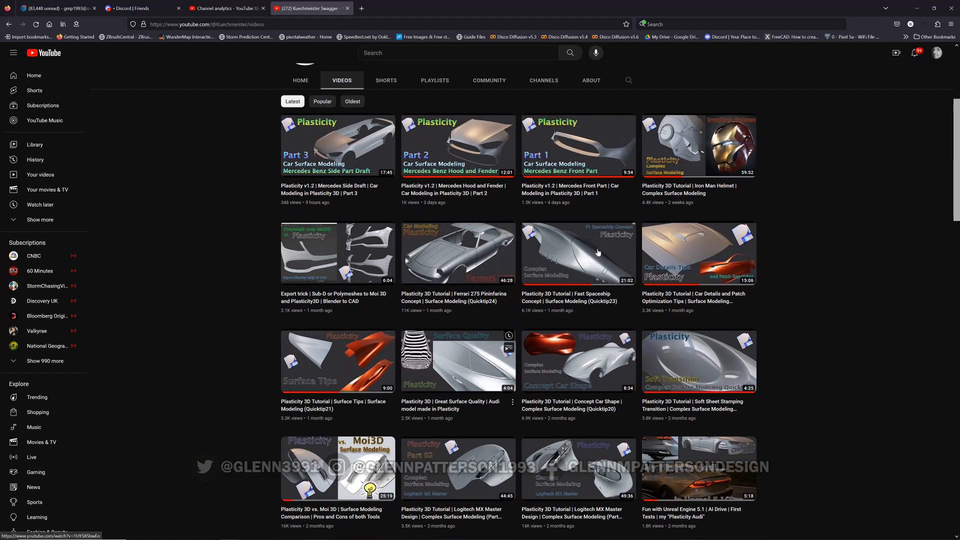
pyautogui.moveTo(572, 264)
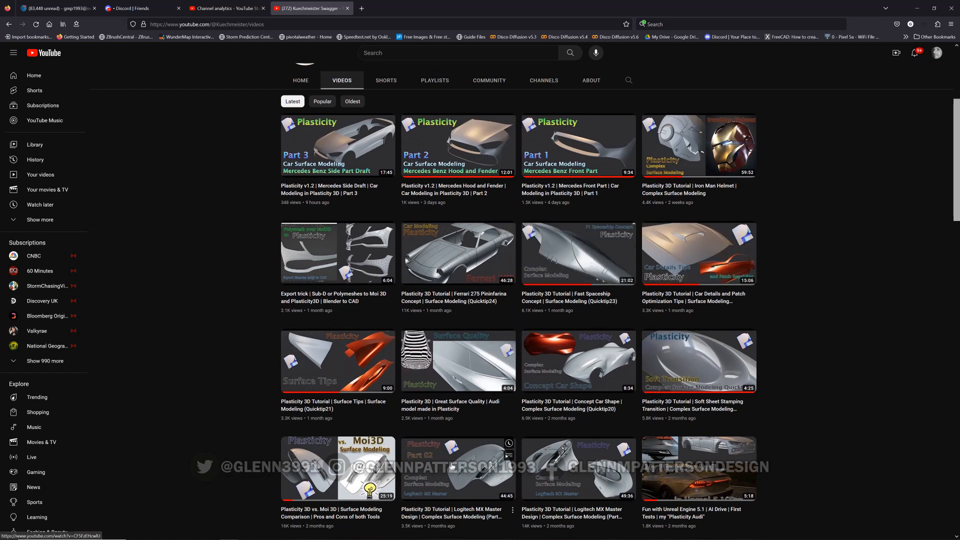
pyautogui.moveTo(452, 466)
pyautogui.scroll(-3, 452, 466)
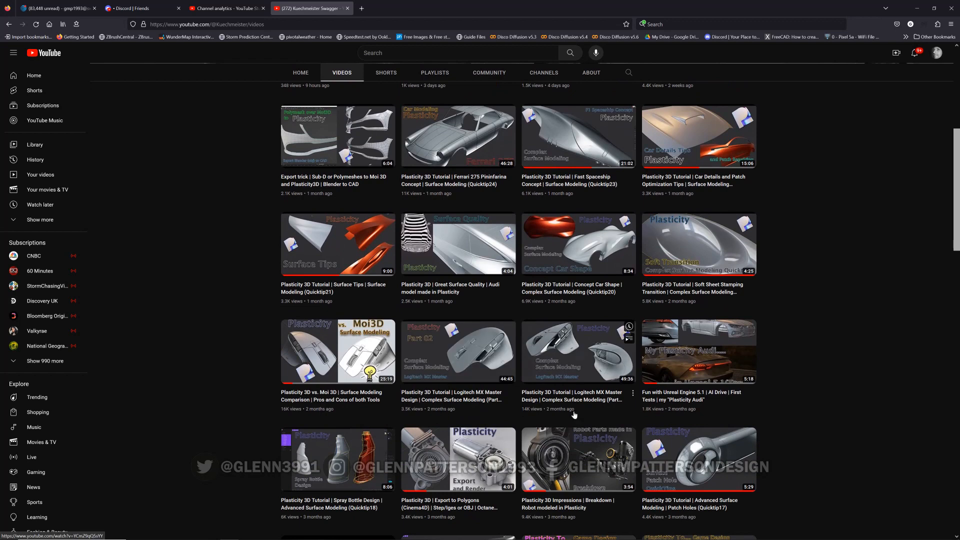
pyautogui.scroll(8, 484, 295)
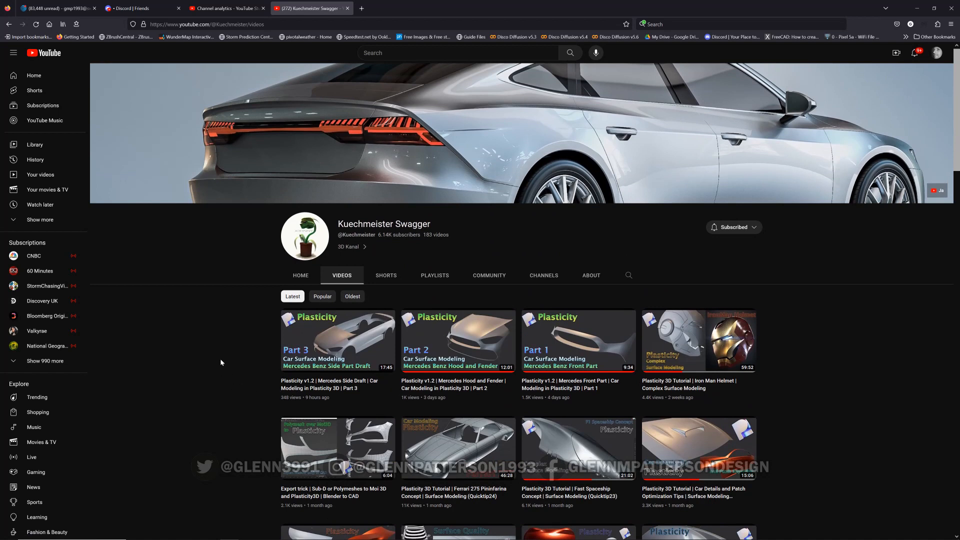
pyautogui.scroll(2, 220, 360)
pyautogui.moveTo(555, 538)
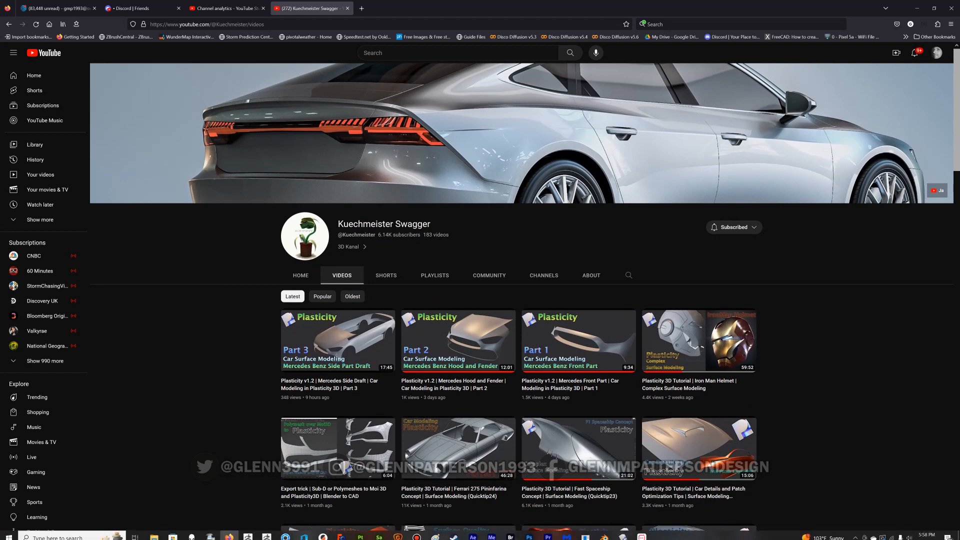
# Return to the modeling app and toggle the display of the model's edges
pyautogui.click(624, 533)
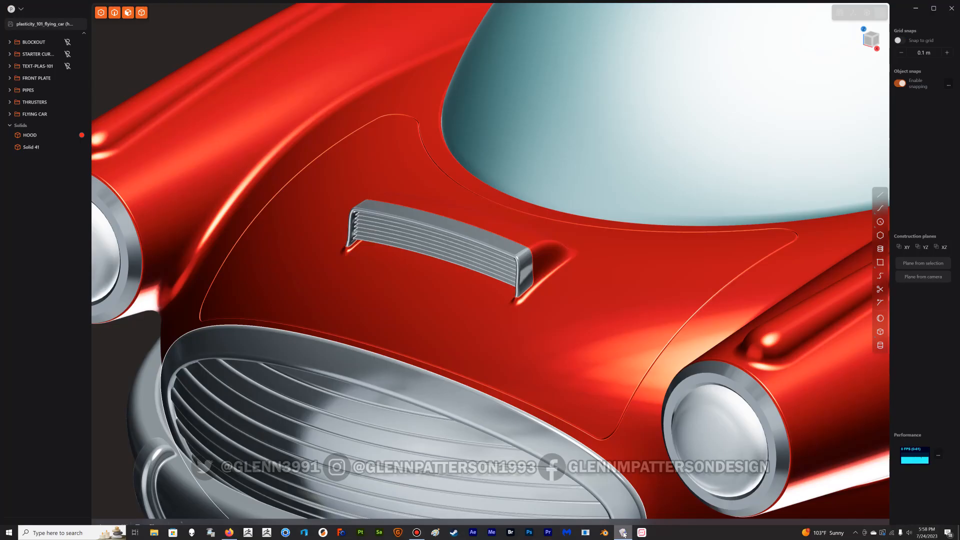
pyautogui.click(591, 290)
pyautogui.moveTo(591, 289); pyautogui.dragTo(615, 286, button='middle')
pyautogui.hotkey('shift', 'z')
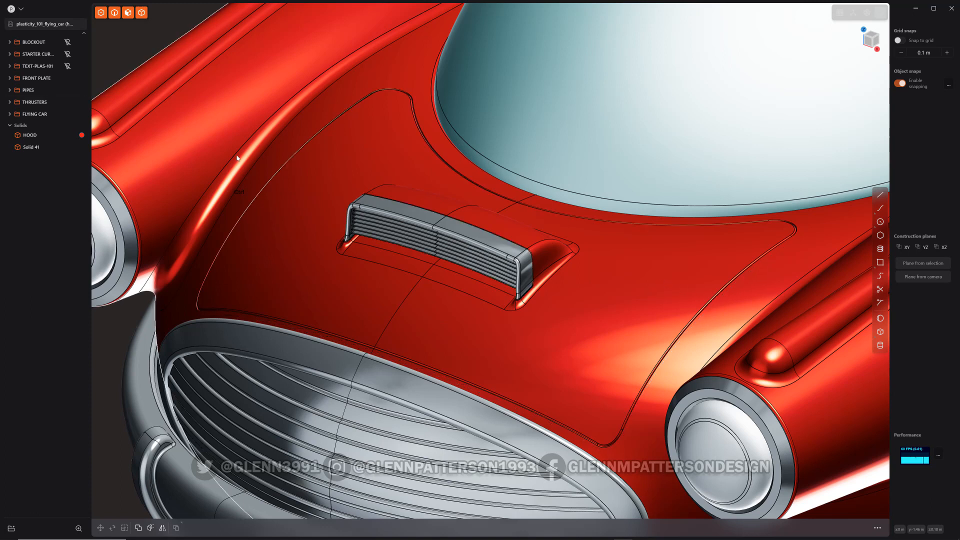
# Open the file PLASTICITY_101_FLYING_CAR.plasticity
pyautogui.hotkey('ctrl', 'o')
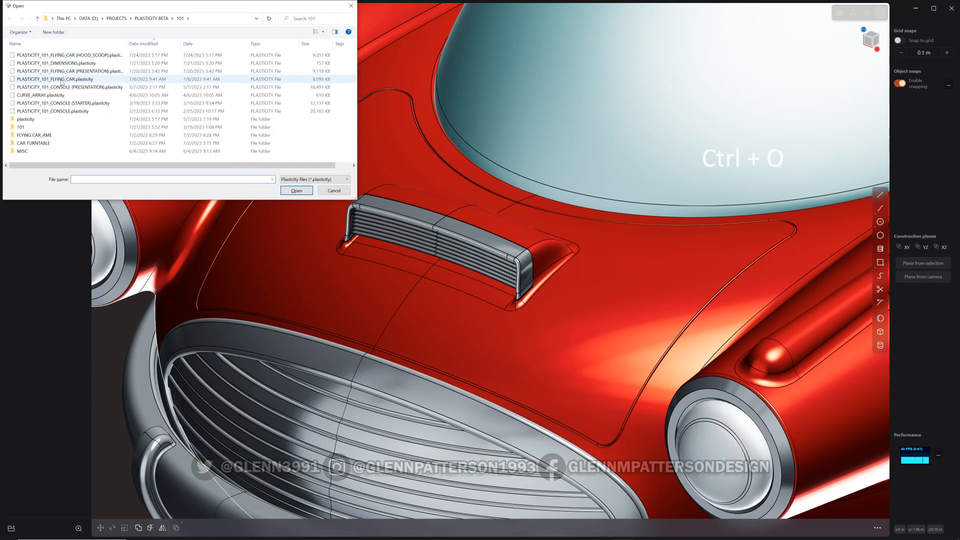
pyautogui.doubleClick(61, 80)
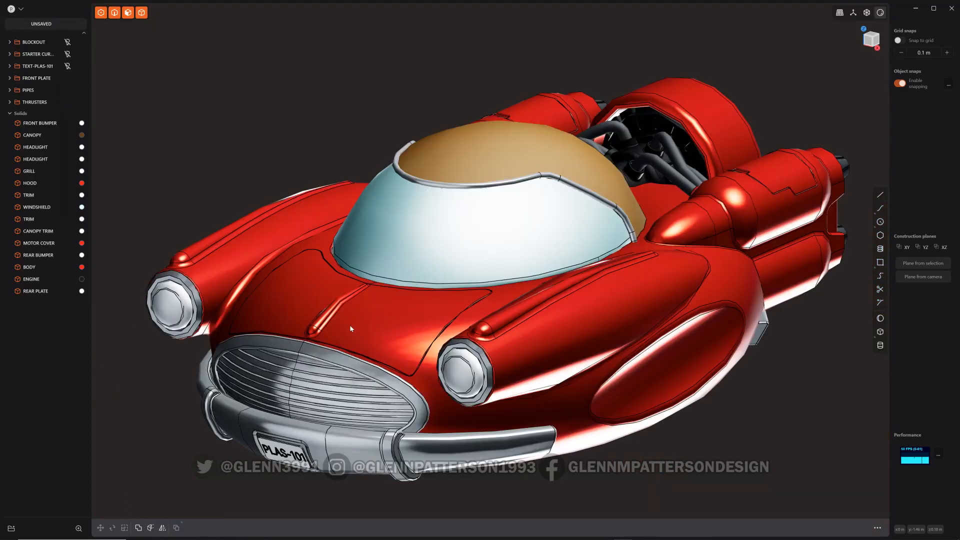
# Select all solids except the HOOD and group them together
pyautogui.scroll(5, 334, 315)
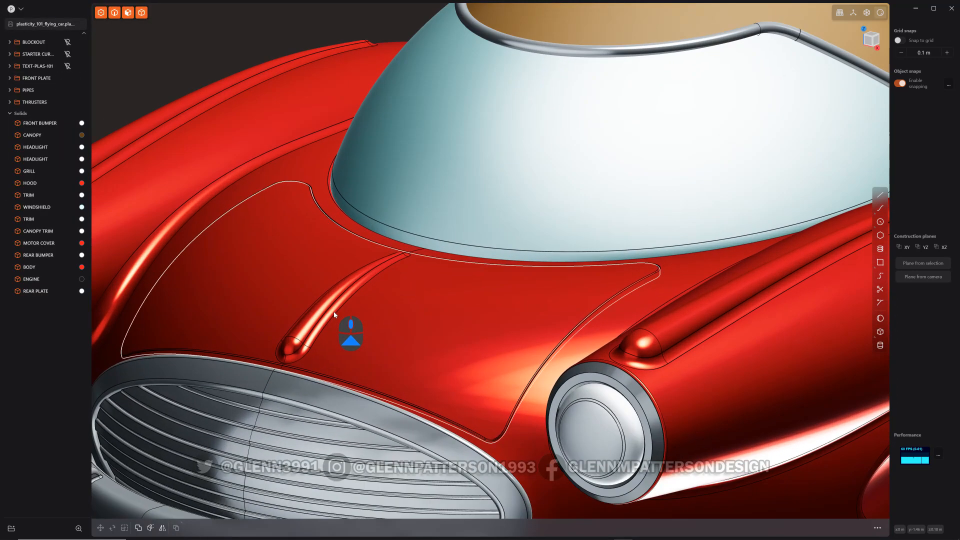
pyautogui.scroll(3, 334, 315)
pyautogui.click(37, 124)
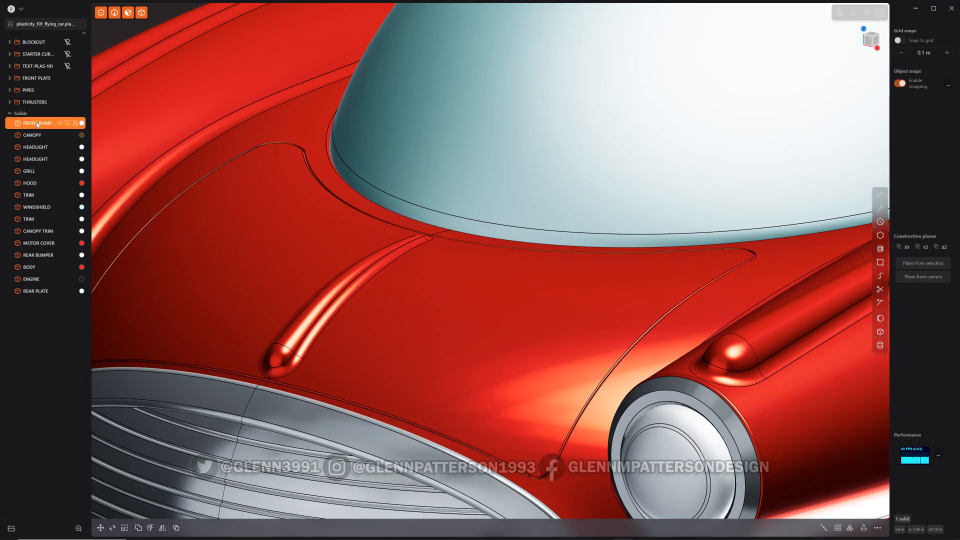
pyautogui.keyDown('shift'); pyautogui.click(30, 291); pyautogui.keyUp('shift')
pyautogui.keyDown('ctrl'); pyautogui.click(31, 183); pyautogui.keyUp('ctrl')
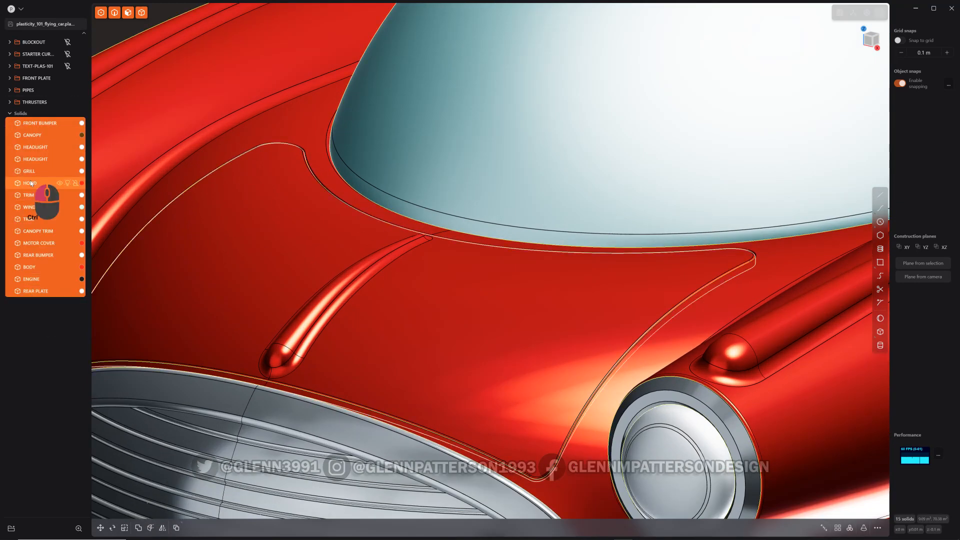
pyautogui.hotkey('ctrl', 'g')
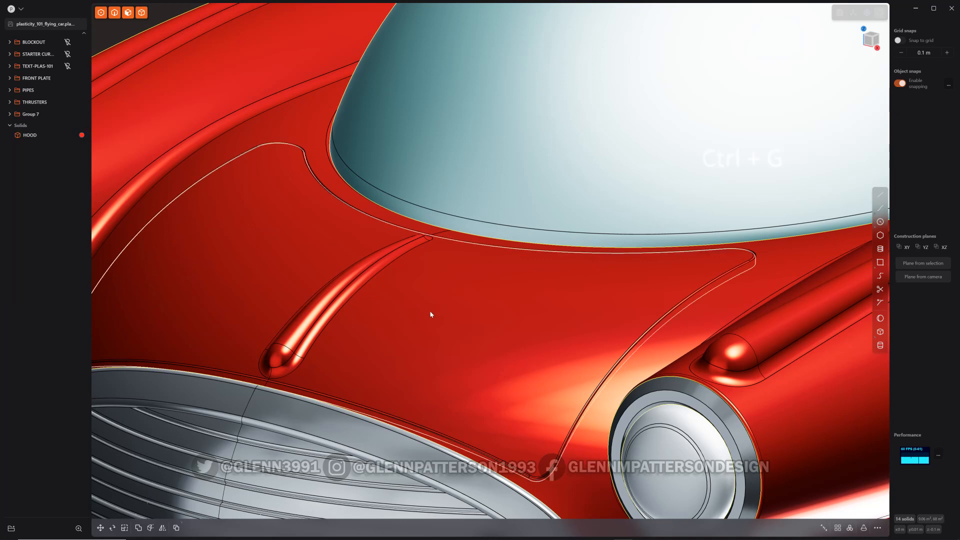
# Select the HOOD, isolate it, and switch the viewport to the neutral matcap shading
pyautogui.keyDown('shift'); pyautogui.moveTo(533, 296); pyautogui.dragTo(522, 306, button='middle'); pyautogui.keyUp('shift')
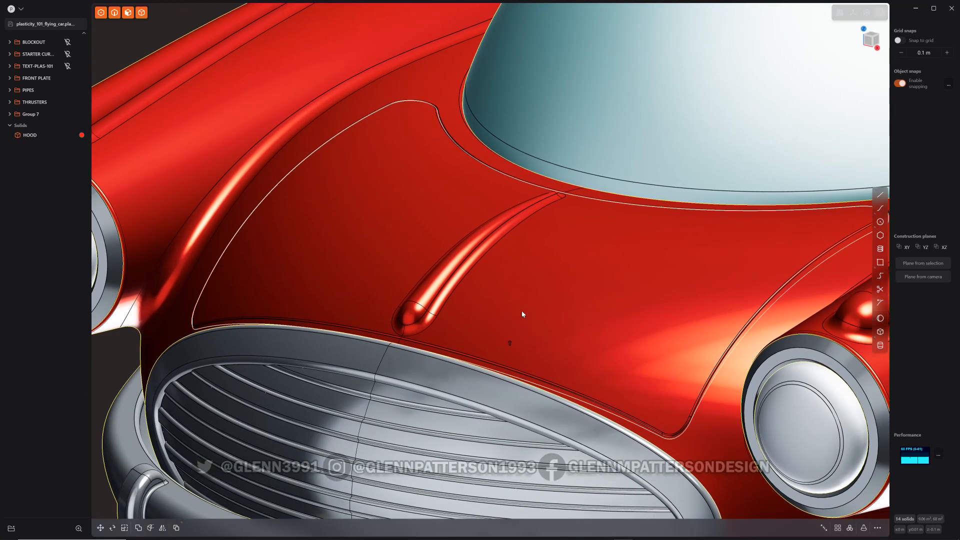
pyautogui.click(543, 291)
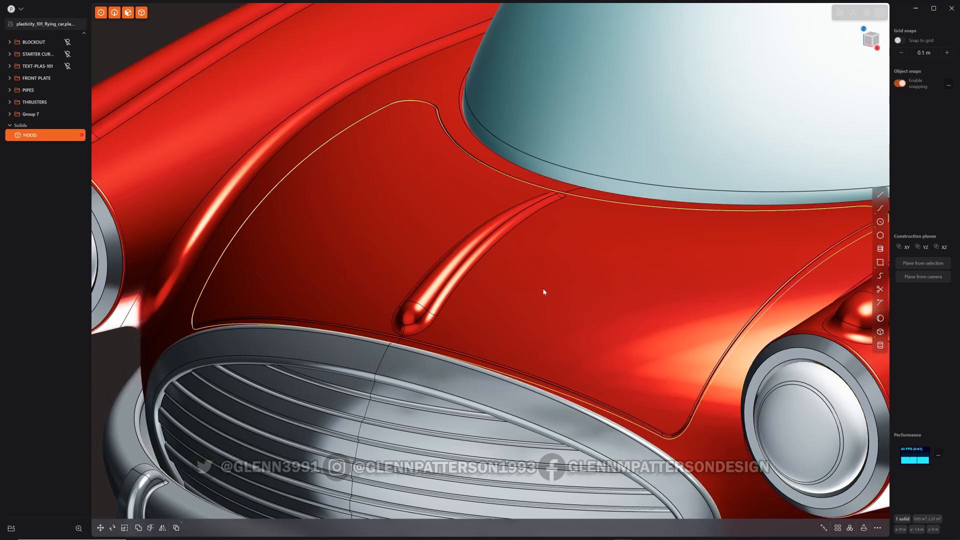
pyautogui.press('/')
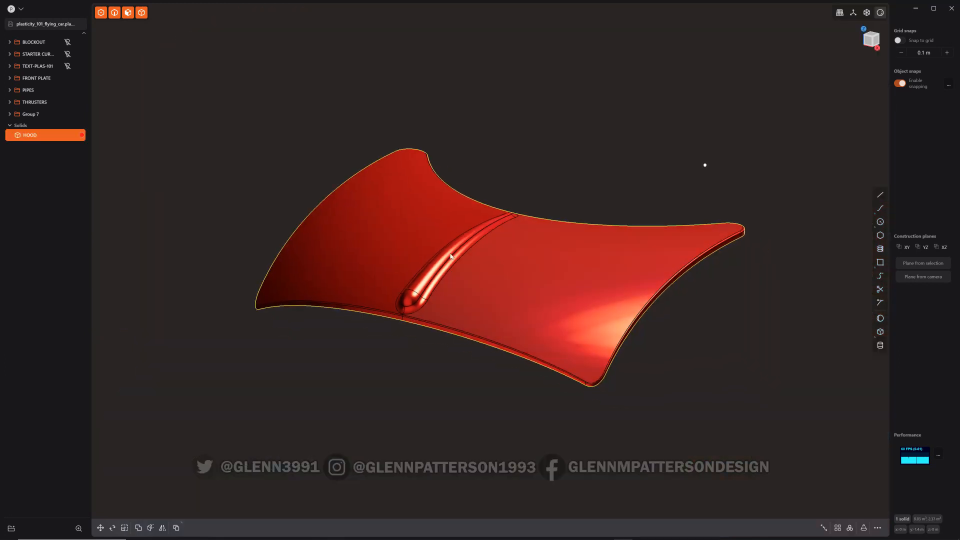
pyautogui.click(879, 13)
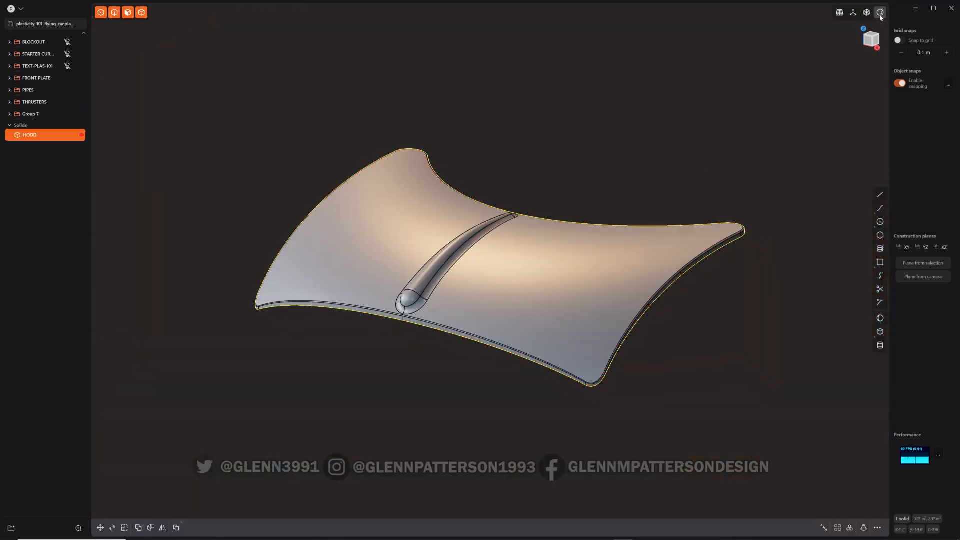
# Select the scoop's faces on the hood and delete them so the surface heals
pyautogui.scroll(3, 391, 244)
pyautogui.scroll(3, 391, 243)
pyautogui.moveTo(553, 301); pyautogui.dragTo(562, 320, button='middle')
pyautogui.click(477, 284)
pyautogui.press('o')
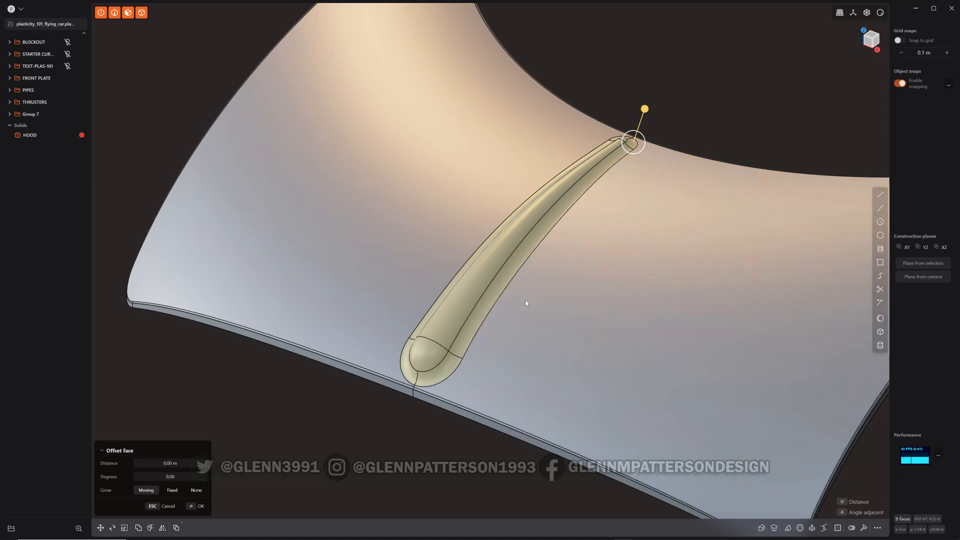
pyautogui.press('x')
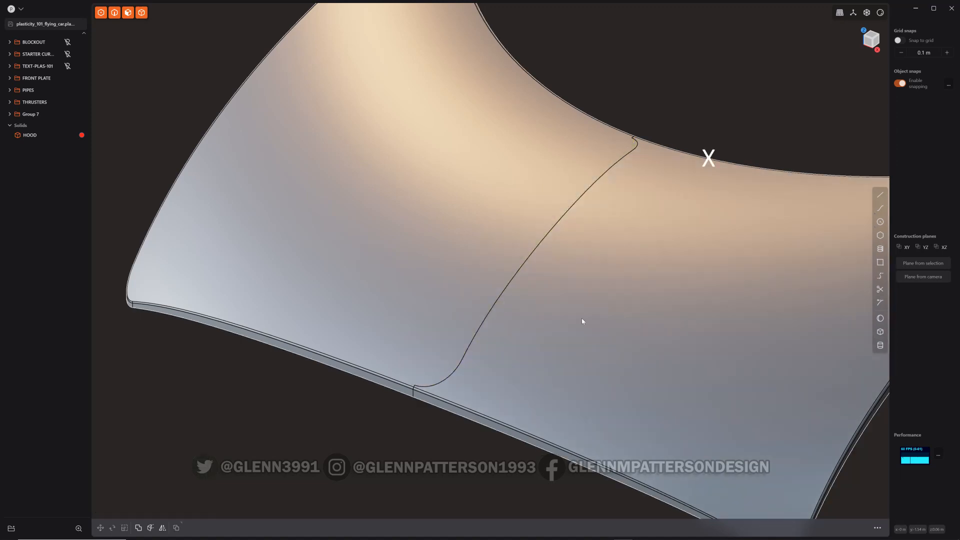
# Mirror the hood across its center plane, merging the halves with Union
pyautogui.scroll(-5, 570, 323)
pyautogui.scroll(-3, 566, 323)
pyautogui.keyDown('shift'); pyautogui.moveTo(606, 313); pyautogui.dragTo(485, 340, button='middle'); pyautogui.keyUp('shift')
pyautogui.click(477, 334)
pyautogui.hotkey('alt', 'x')
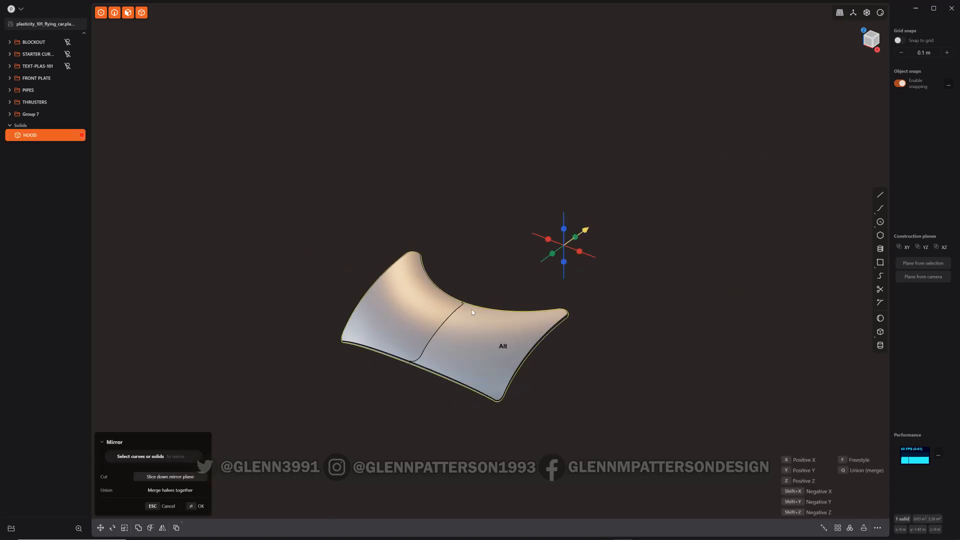
pyautogui.click(550, 243)
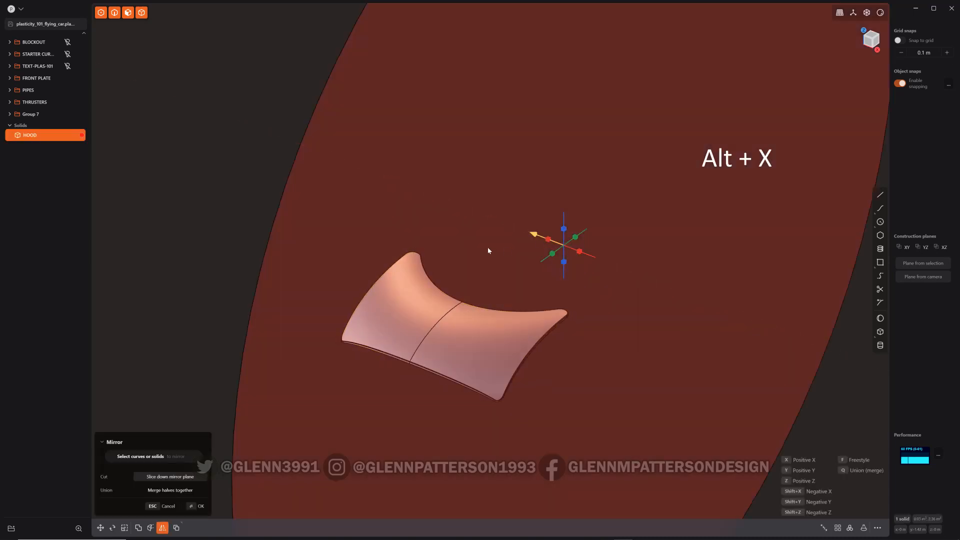
pyautogui.press('q')
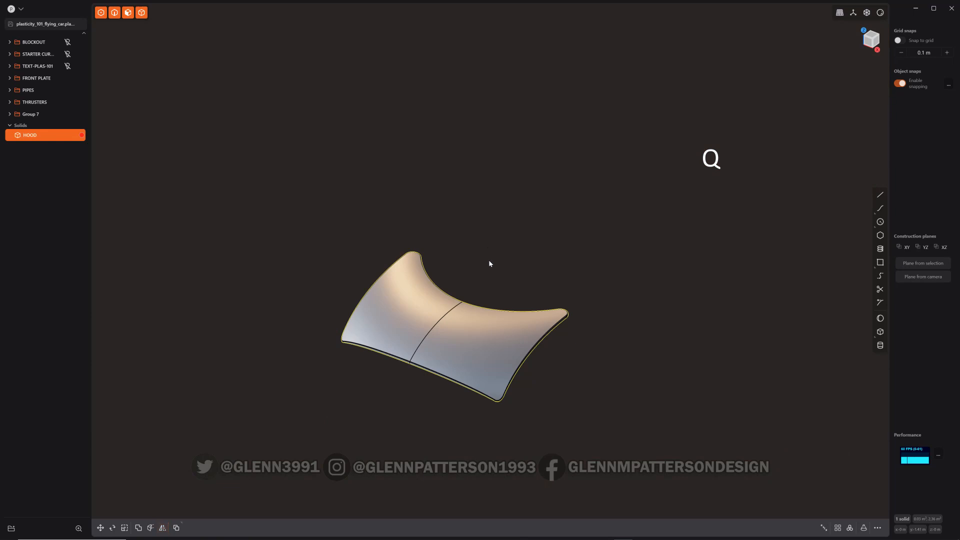
# Select the hood's two top faces and remove them, leaving an open hole
pyautogui.scroll(3, 494, 255)
pyautogui.scroll(3, 494, 258)
pyautogui.keyDown('shift'); pyautogui.moveTo(445, 300); pyautogui.dragTo(570, 112, button='middle'); pyautogui.keyUp('shift')
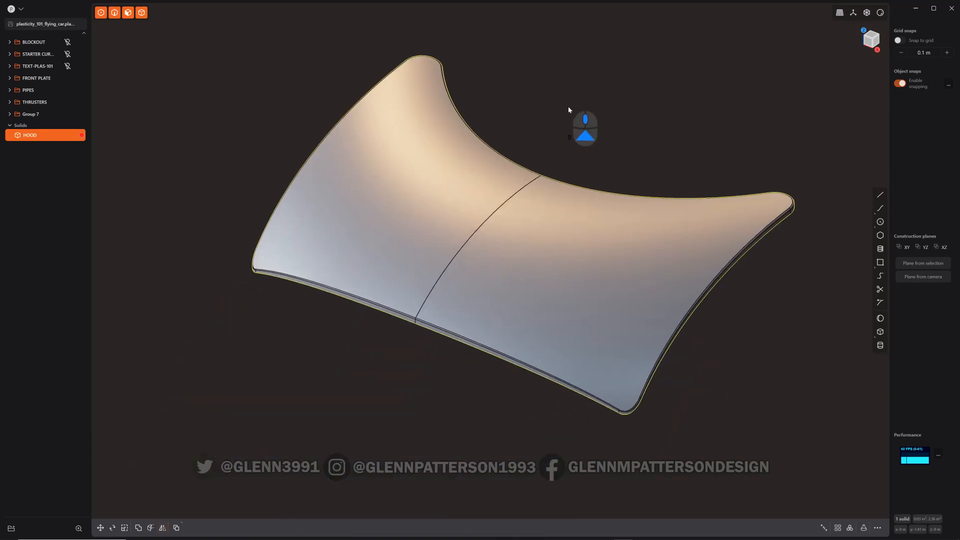
pyautogui.click(417, 201)
pyautogui.keyDown('shift'); pyautogui.click(553, 265); pyautogui.keyUp('shift')
pyautogui.moveTo(588, 271)
pyautogui.mouseDown(button='middle')
pyautogui.moveTo(607, 236)
pyautogui.moveTo(624, 232)
pyautogui.moveTo(588, 256)
pyautogui.mouseUp(button='middle')
pyautogui.hotkey('shift', 'BackSpace')
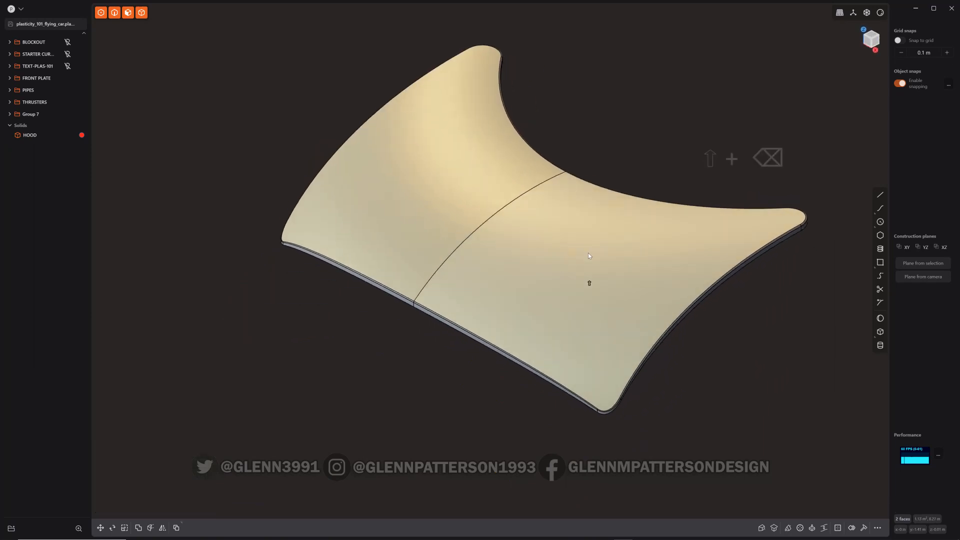
# Select the loop of open boundary edges around the hole
pyautogui.moveTo(612, 149)
pyautogui.mouseDown(button='middle')
pyautogui.moveTo(616, 125)
pyautogui.moveTo(623, 137)
pyautogui.mouseUp(button='middle')
pyautogui.press('alt')
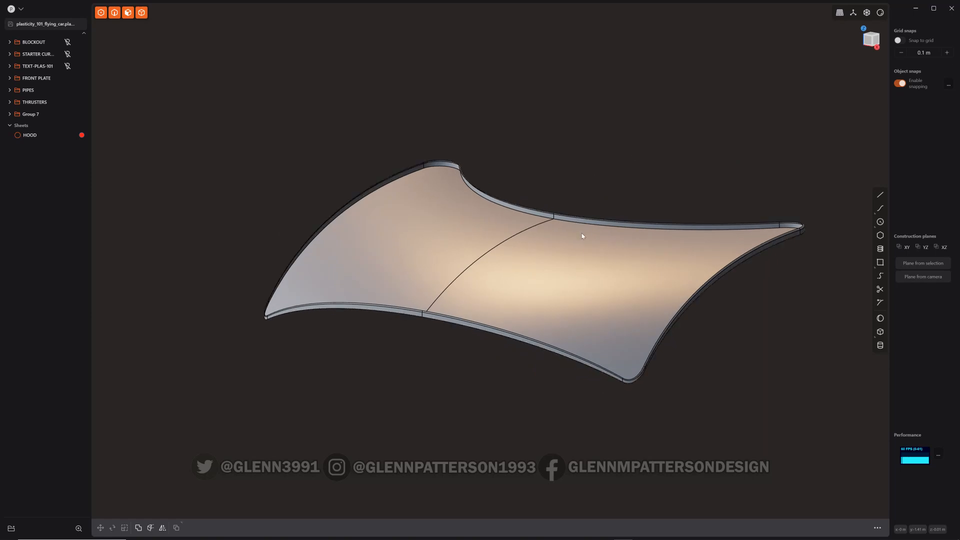
pyautogui.click(581, 233)
pyautogui.keyDown('alt'); pyautogui.click(587, 218); pyautogui.keyUp('alt')
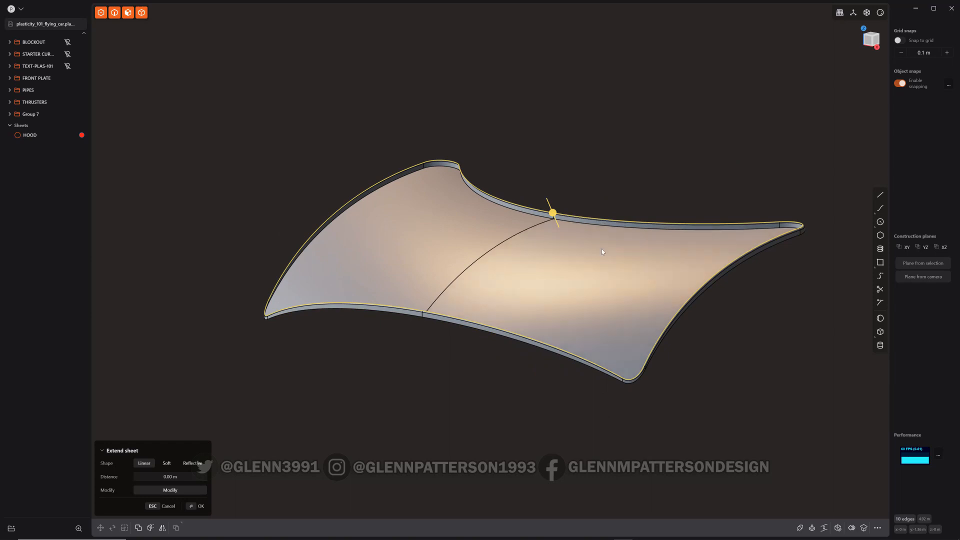
pyautogui.moveTo(601, 248); pyautogui.dragTo(464, 257, button='middle')
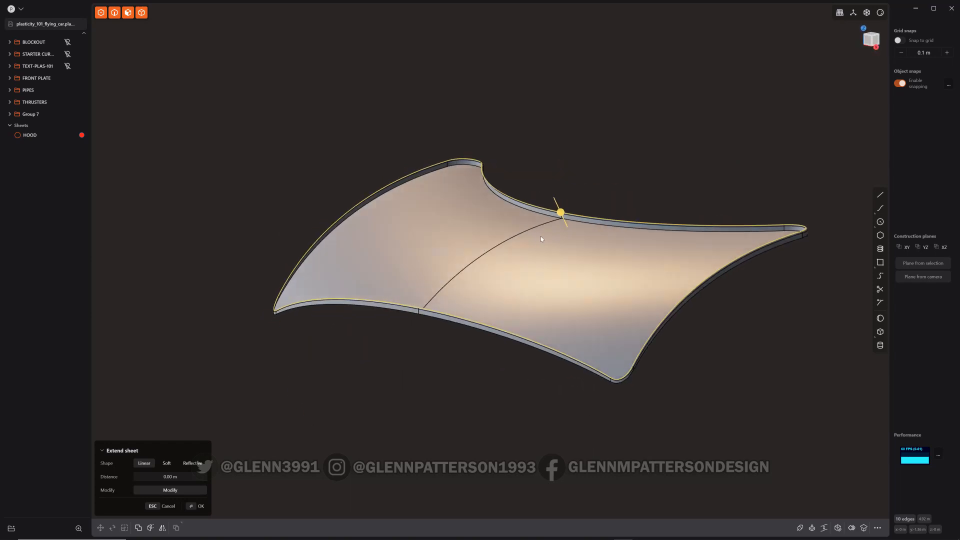
# Patch the hole in the hood's top with a G1-continuous surface
pyautogui.press('`')
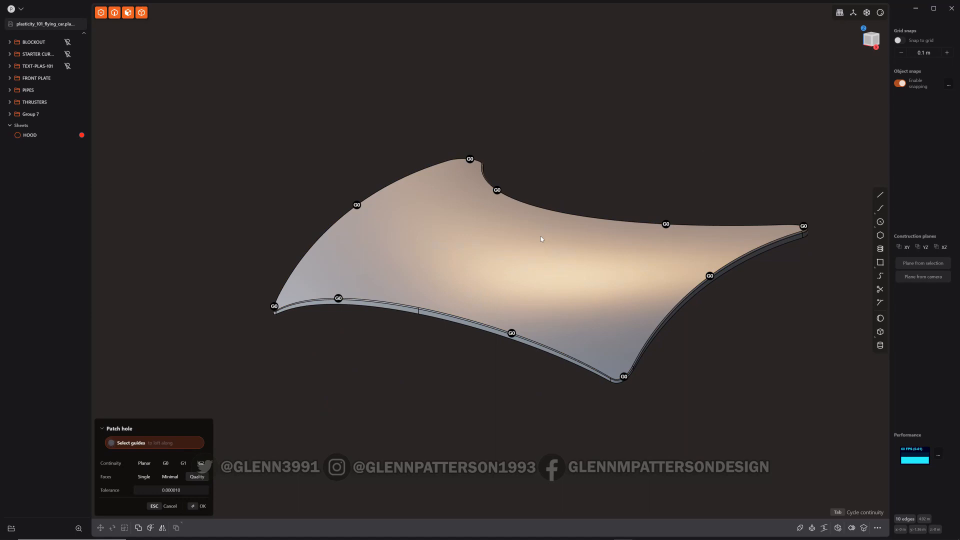
pyautogui.press('Tab')
pyautogui.moveTo(542, 238); pyautogui.dragTo(584, 294, button='middle')
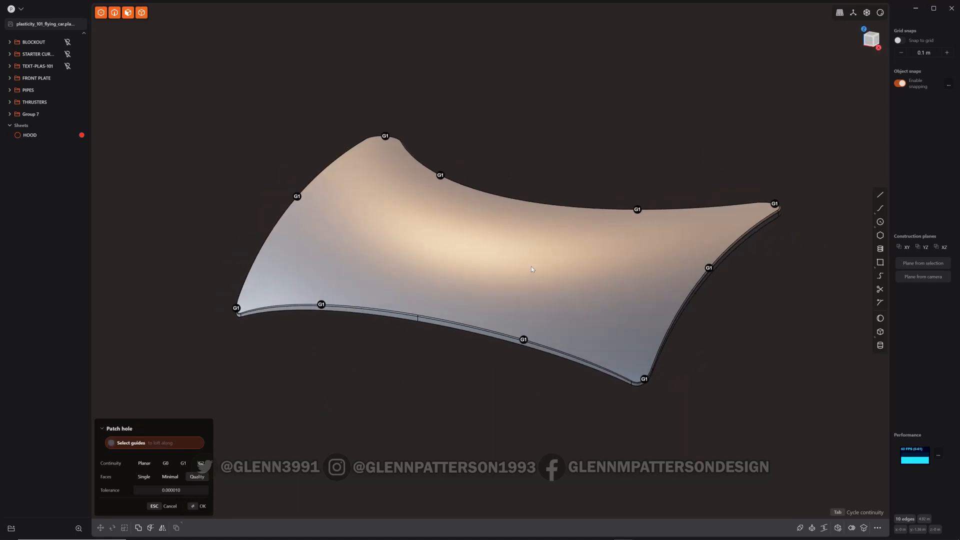
pyautogui.press('Return')
# Mirror the hood across its center plane as a separate copy
pyautogui.moveTo(472, 249); pyautogui.dragTo(553, 292, button='middle')
pyautogui.scroll(-3, 487, 254)
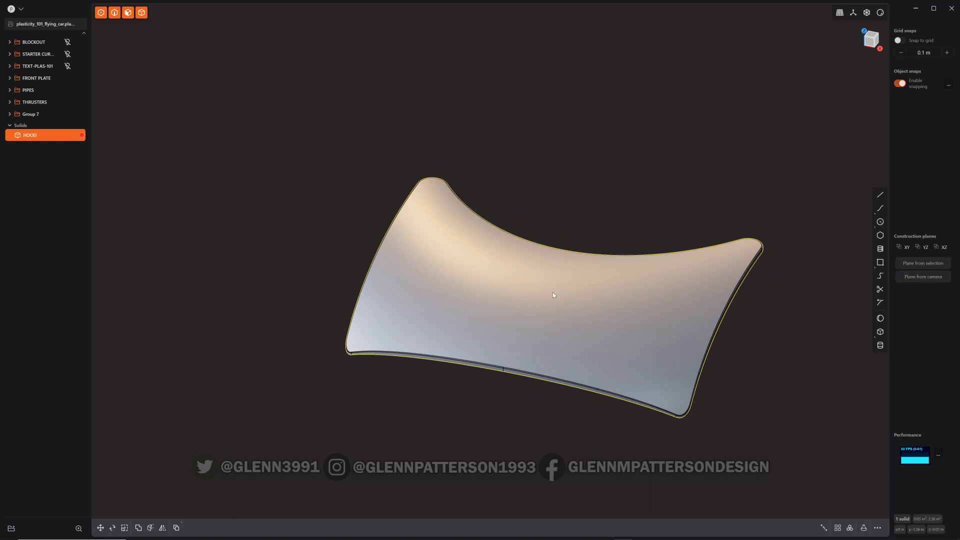
pyautogui.scroll(-5, 564, 293)
pyautogui.press('alt')
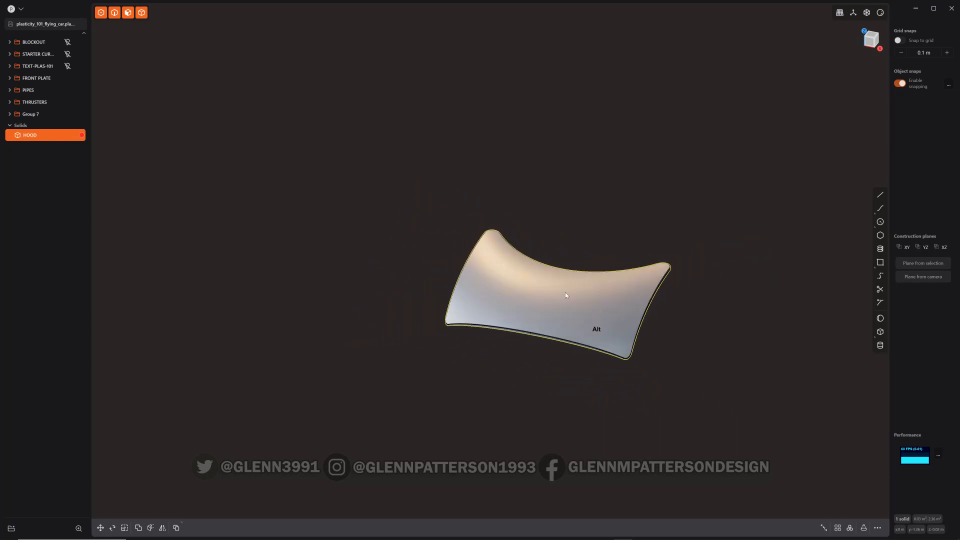
pyautogui.hotkey('alt', 'x')
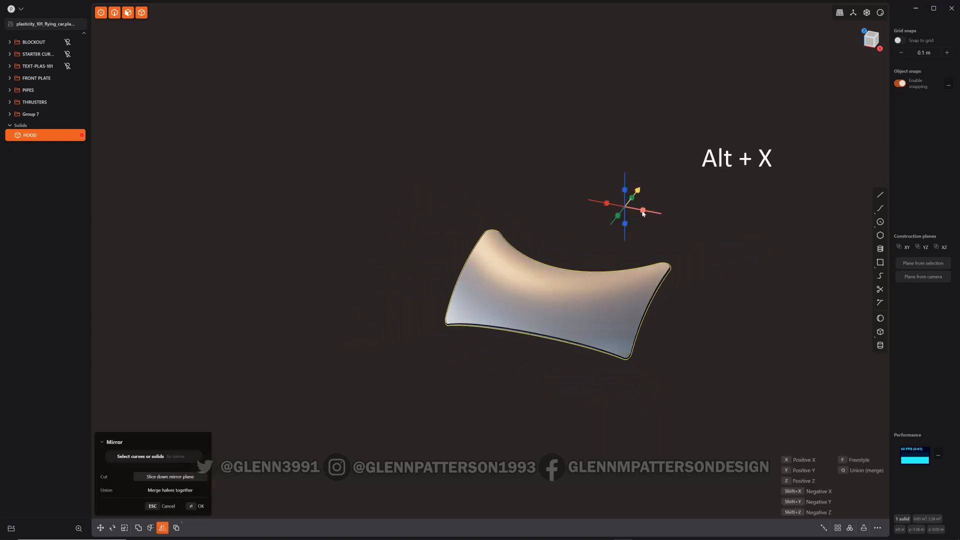
pyautogui.click(607, 206)
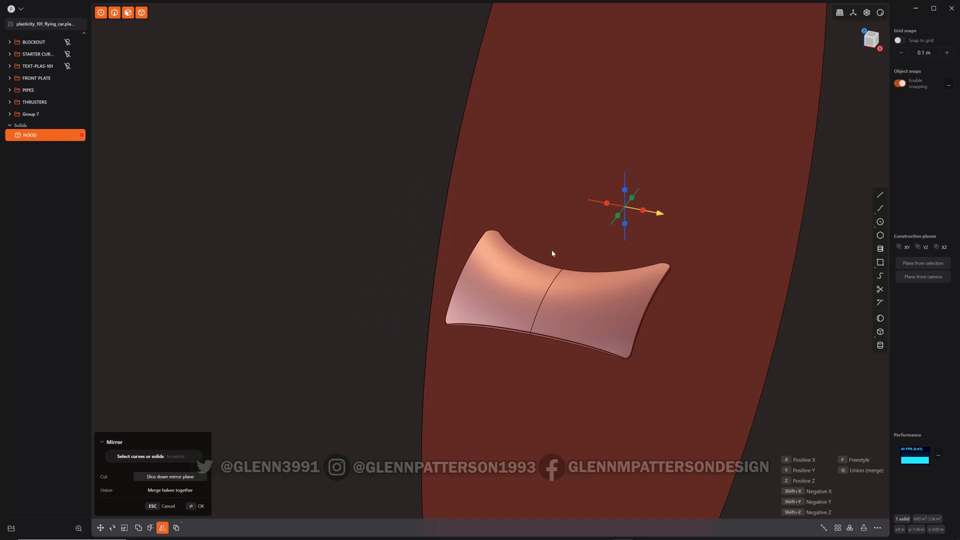
pyautogui.press('Return')
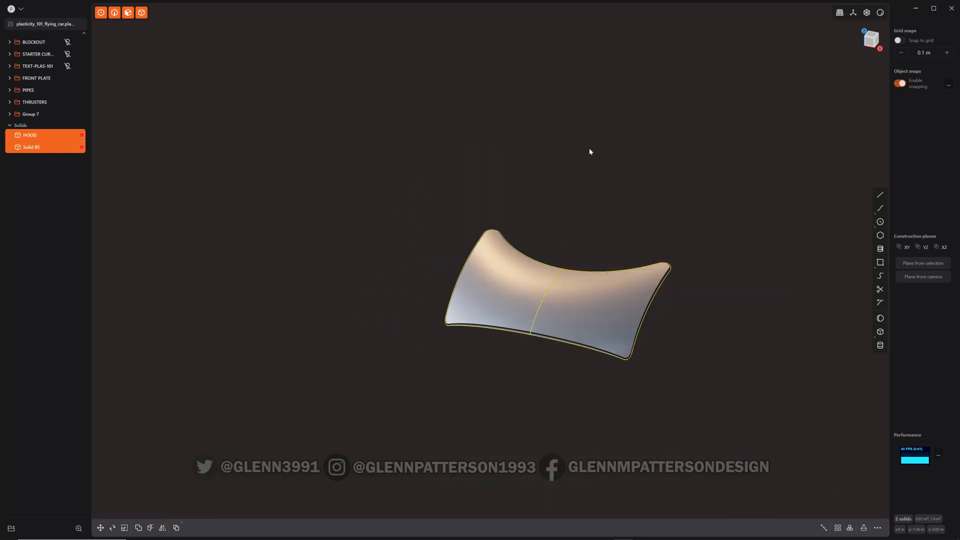
# Delete the duplicate mirrored solid
pyautogui.press('Escape')
pyautogui.click(467, 287)
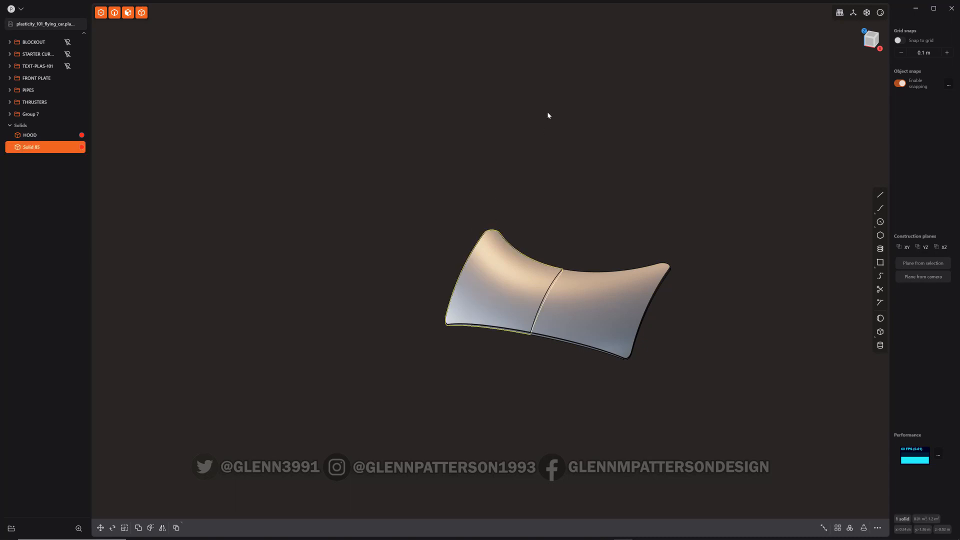
pyautogui.press('x')
# Select the hood's side faces and remove them, leaving an open sheet
pyautogui.moveTo(547, 115); pyautogui.dragTo(573, 272, button='middle')
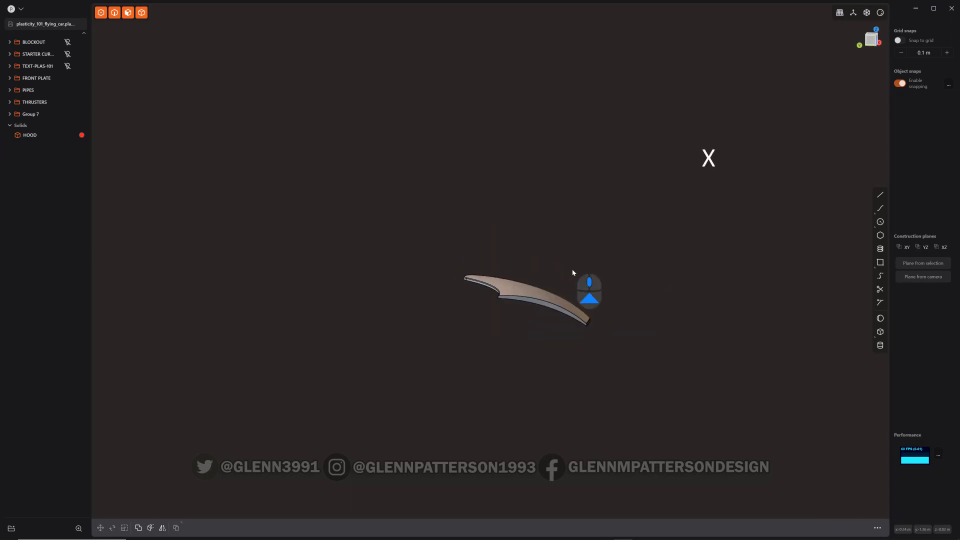
pyautogui.scroll(5, 572, 269)
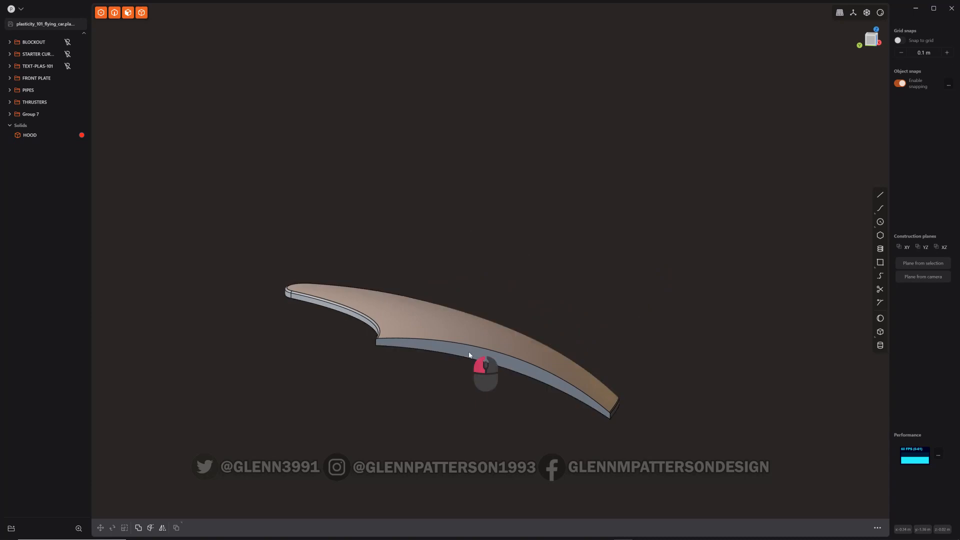
pyautogui.click(469, 355)
pyautogui.press('o')
pyautogui.hotkey('shift', 'BackSpace')
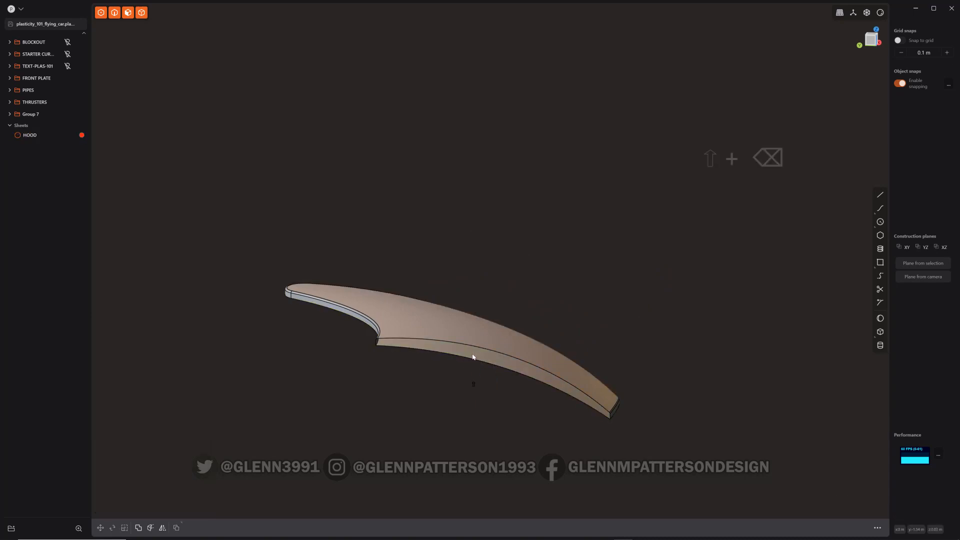
# Split the hood's top face with isoparametric cuts in both directions to outline a rectangular region
pyautogui.moveTo(474, 355); pyautogui.dragTo(351, 392, button='middle')
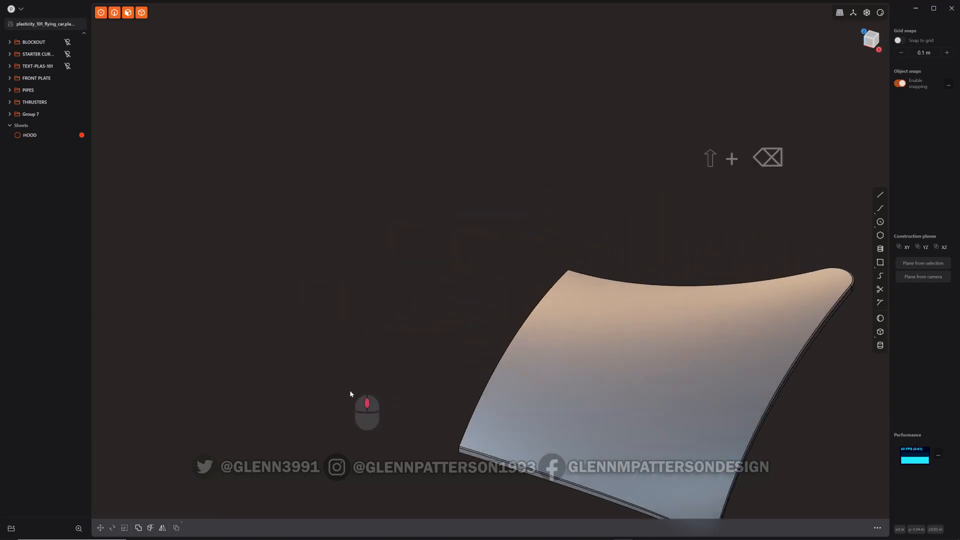
pyautogui.moveTo(600, 392); pyautogui.dragTo(457, 270, button='middle')
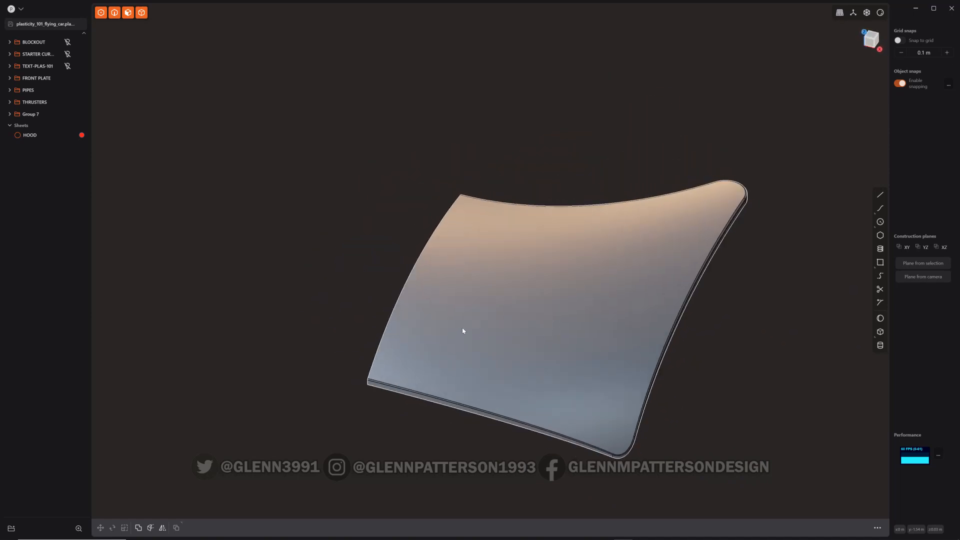
pyautogui.click(490, 304)
pyautogui.hotkey('ctrl', 'r')
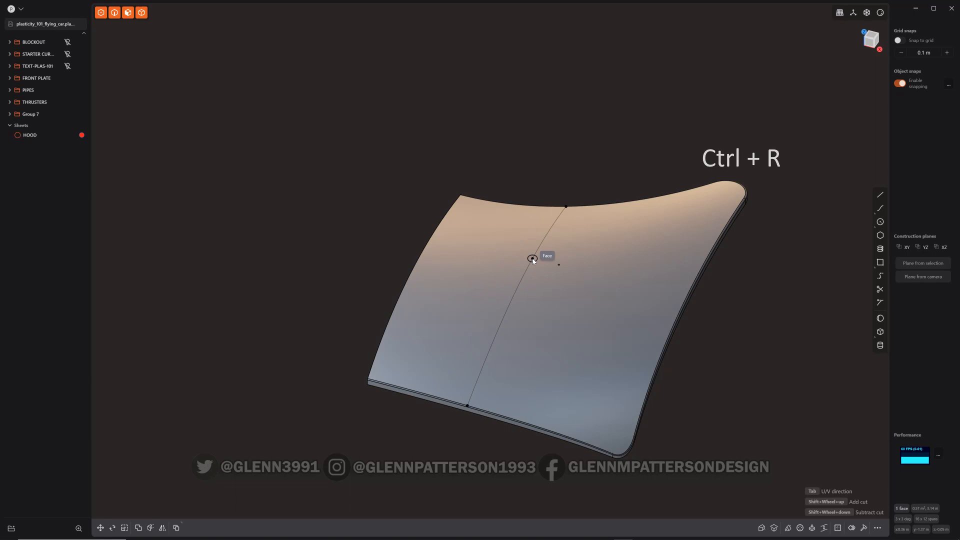
pyautogui.click(525, 311)
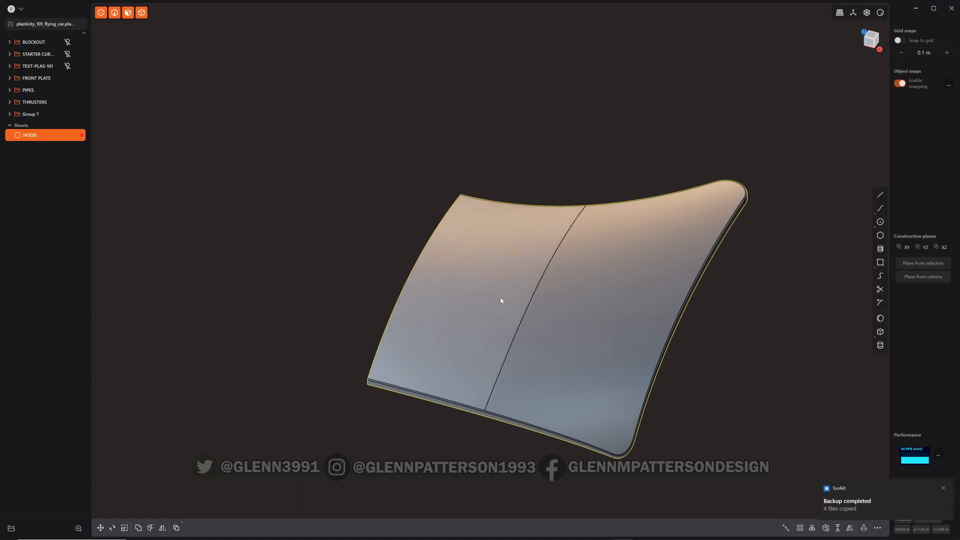
pyautogui.hotkey('ctrl', 'r')
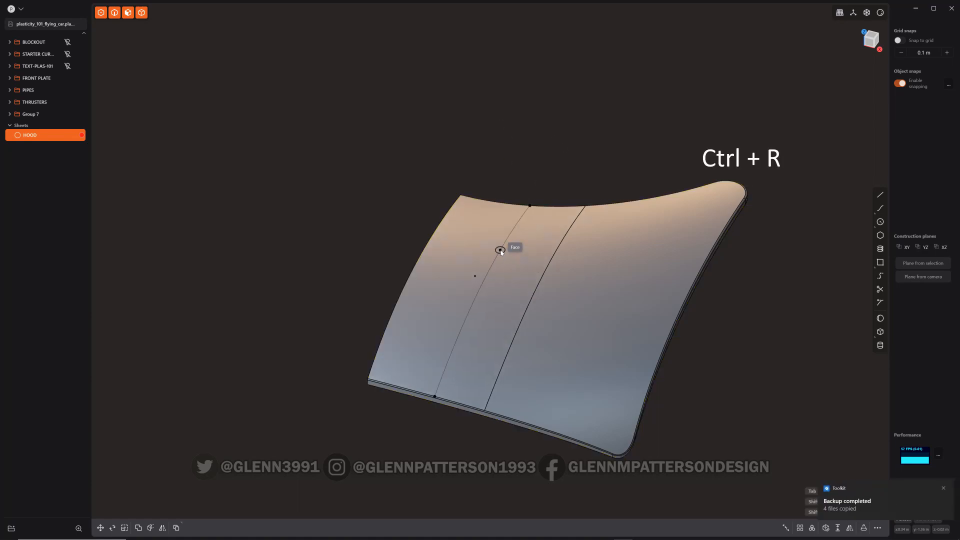
pyautogui.click(521, 233)
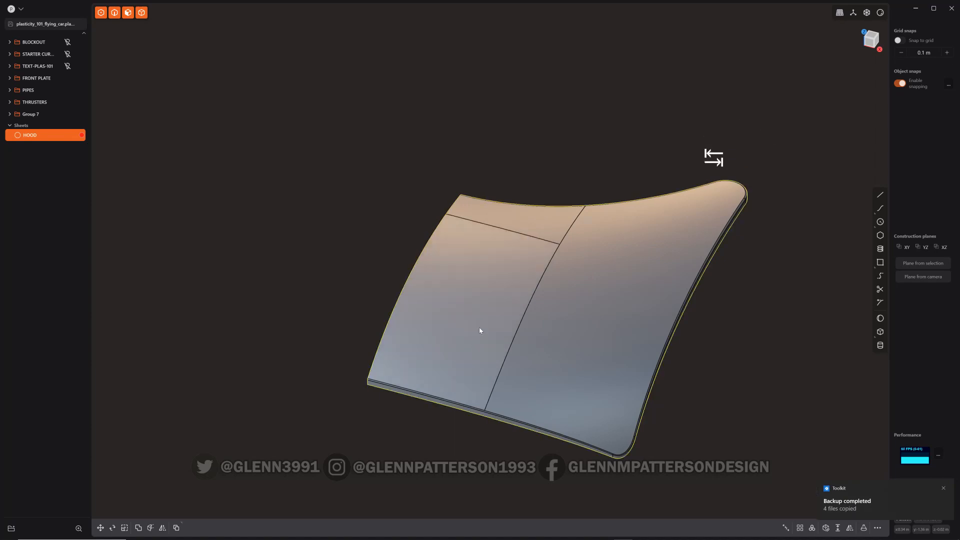
pyautogui.hotkey('ctrl', 'r')
pyautogui.press('Tab')
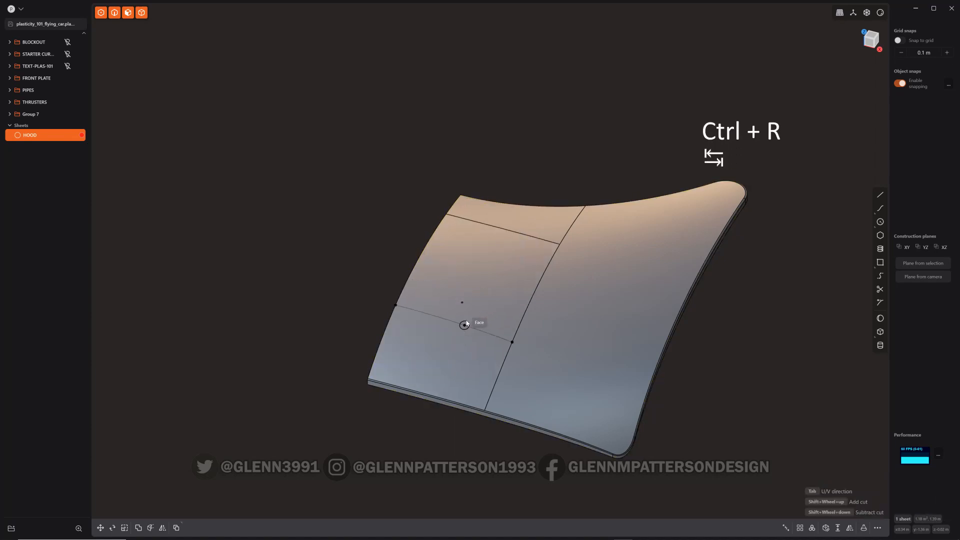
pyautogui.click(467, 317)
# Select the rectangular region at the hood's front and remove it
pyautogui.moveTo(495, 263); pyautogui.dragTo(484, 252, button='middle')
pyautogui.click(500, 259)
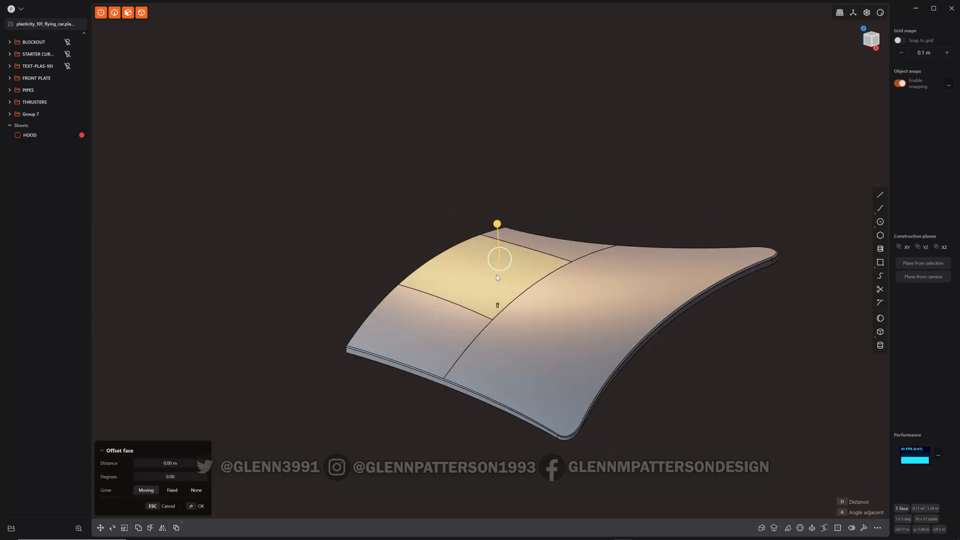
pyautogui.hotkey('shift', 'BackSpace')
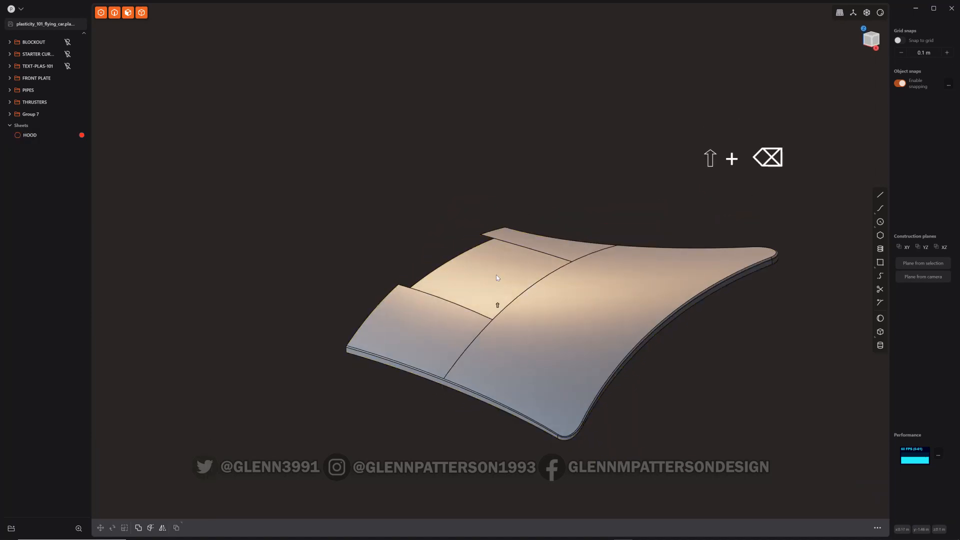
# Run Delete Redundant Topology on the hood to clean up the leftover cut lines
pyautogui.click(549, 261)
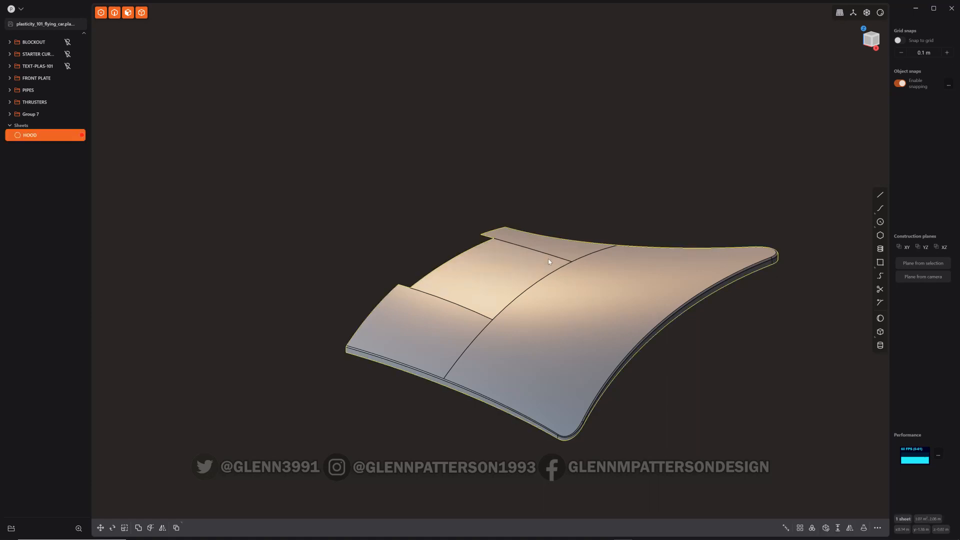
pyautogui.press('f')
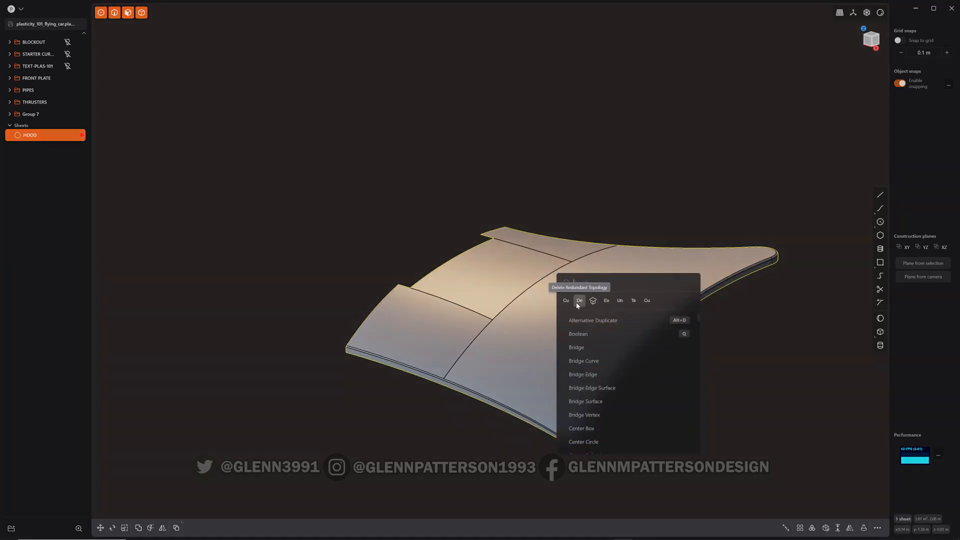
pyautogui.click(579, 303)
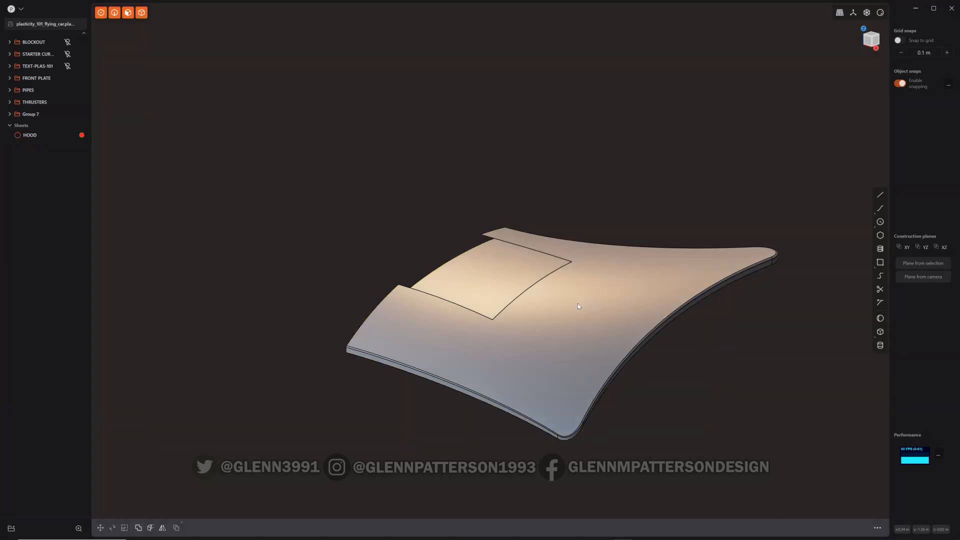
# Select the rectangular hole's boundary edges and duplicate them as a curve
pyautogui.moveTo(514, 288); pyautogui.dragTo(542, 211, button='middle')
pyautogui.click(515, 233)
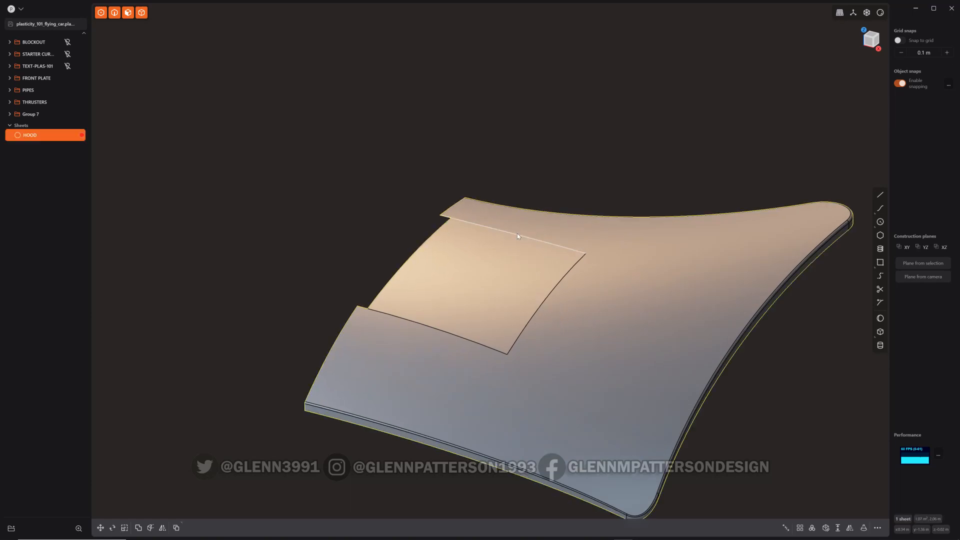
pyautogui.press('e')
pyautogui.keyDown('shift'); pyautogui.click(554, 290); pyautogui.keyUp('shift')
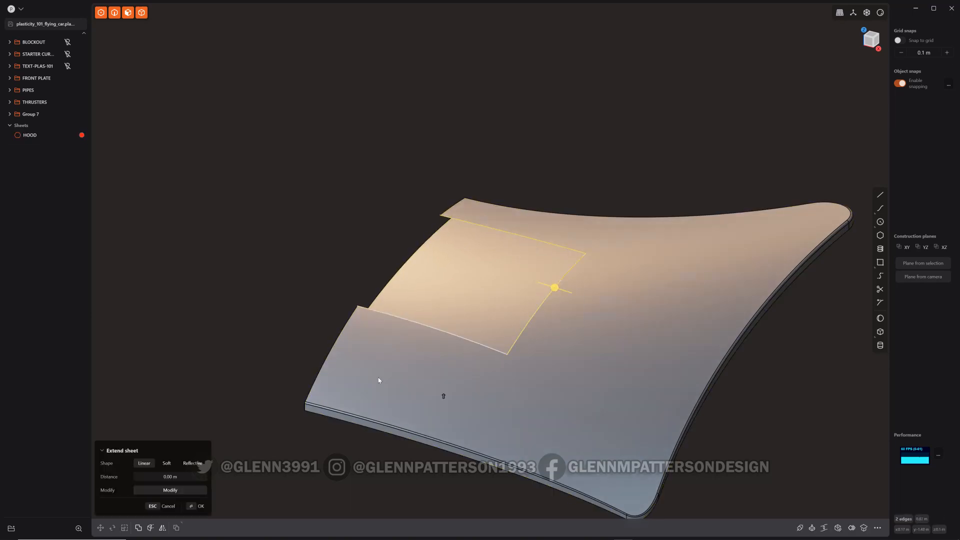
pyautogui.keyDown('shift'); pyautogui.click(432, 330); pyautogui.keyUp('shift')
pyautogui.hotkey('shift', 'd')
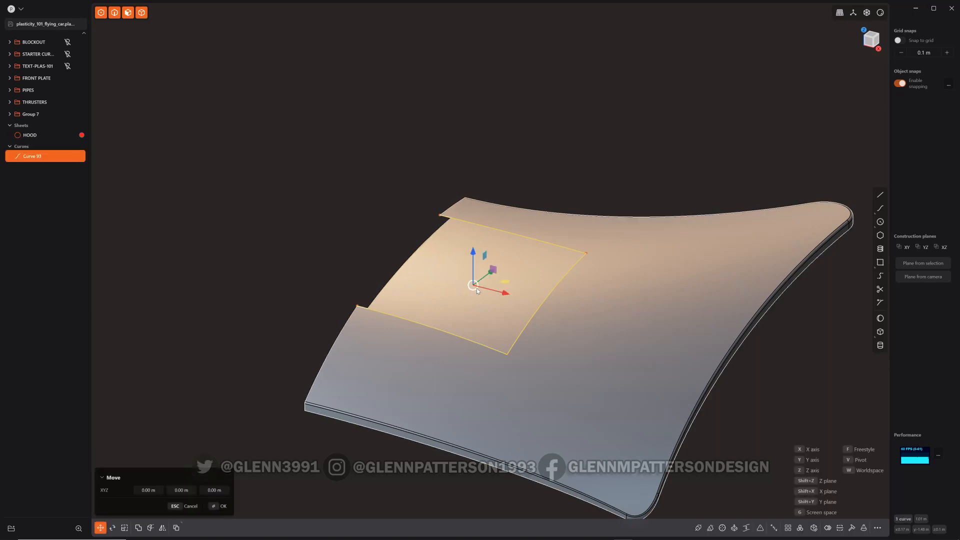
# Extrude the duplicated curve upward into walls about 0.08 m high
pyautogui.press('e')
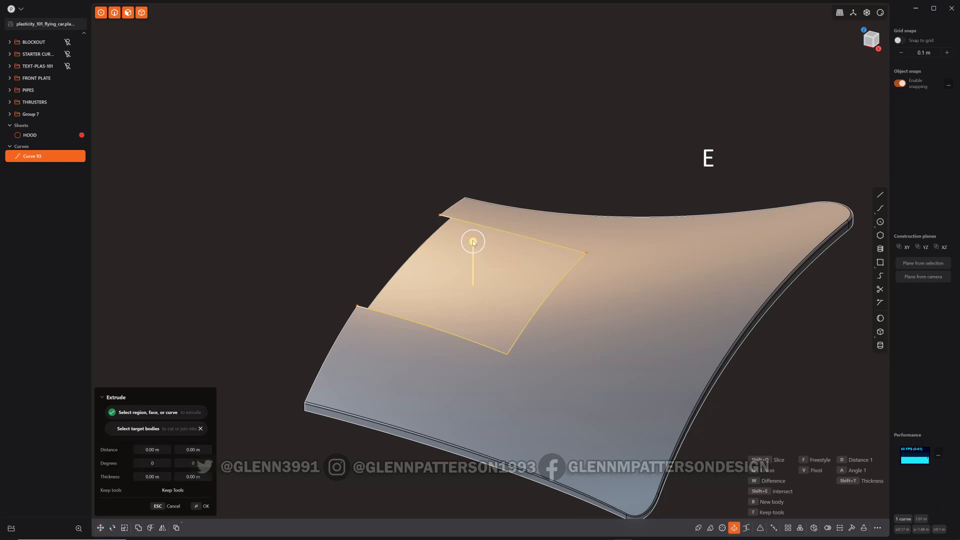
pyautogui.moveTo(473, 243); pyautogui.dragTo(473, 204)
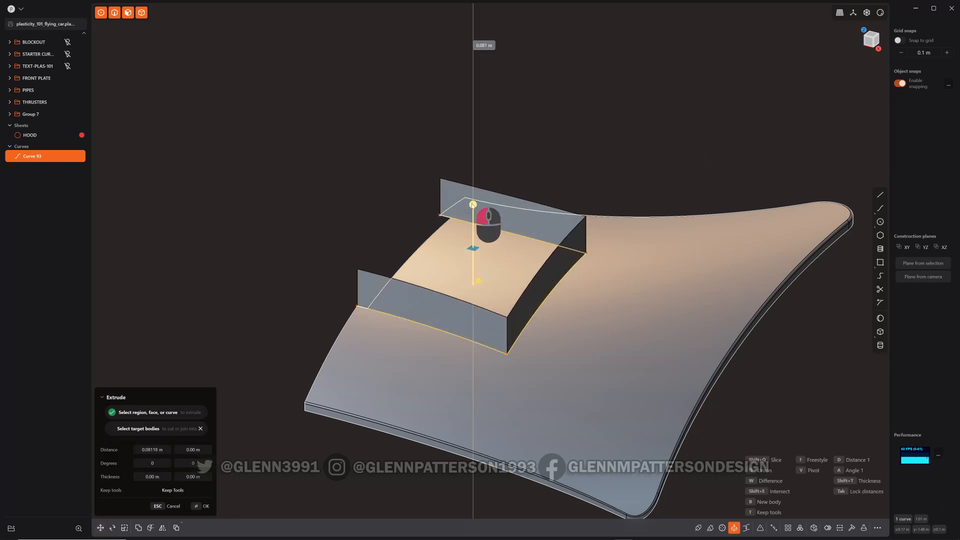
pyautogui.rightClick(577, 334)
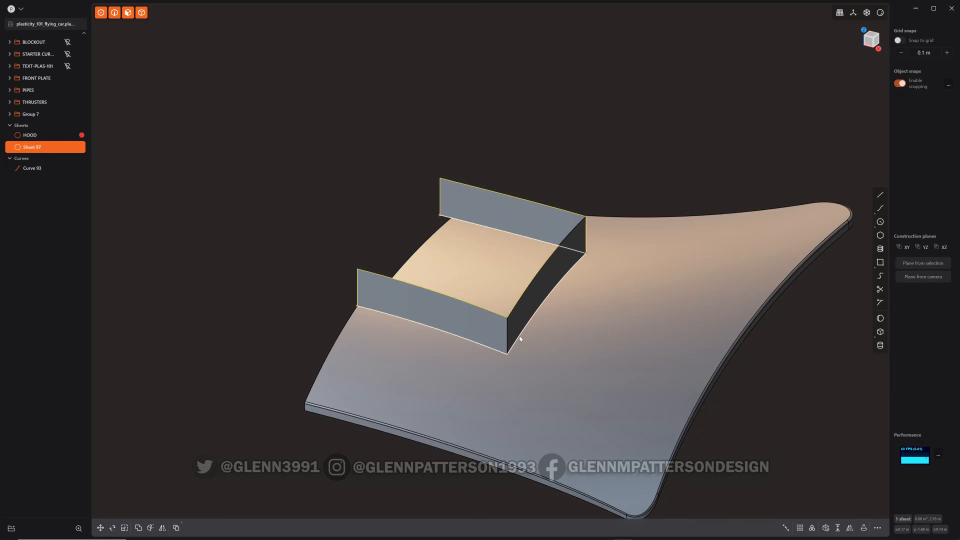
# Select the hood and the new wall sheet and join them
pyautogui.click(589, 366)
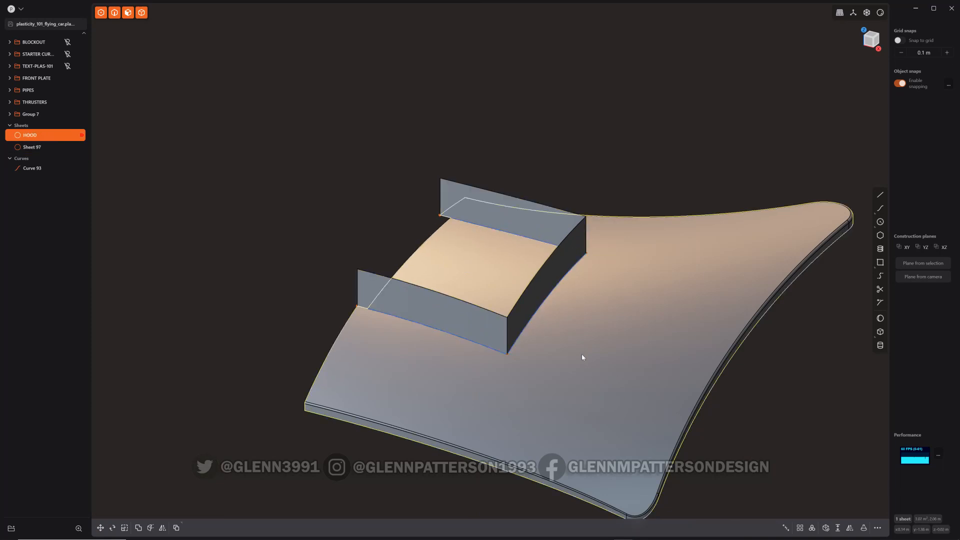
pyautogui.keyDown('shift'); pyautogui.click(544, 288); pyautogui.keyUp('shift')
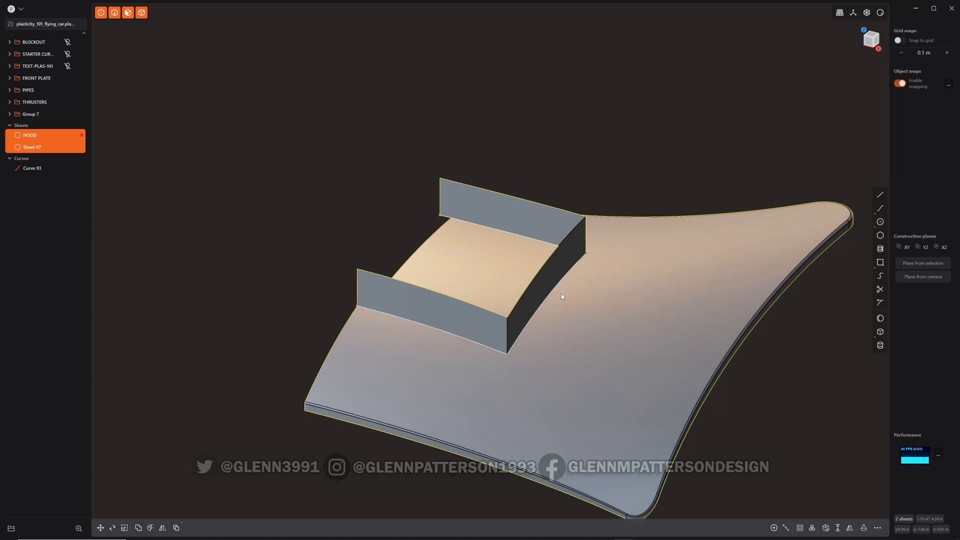
pyautogui.press('j')
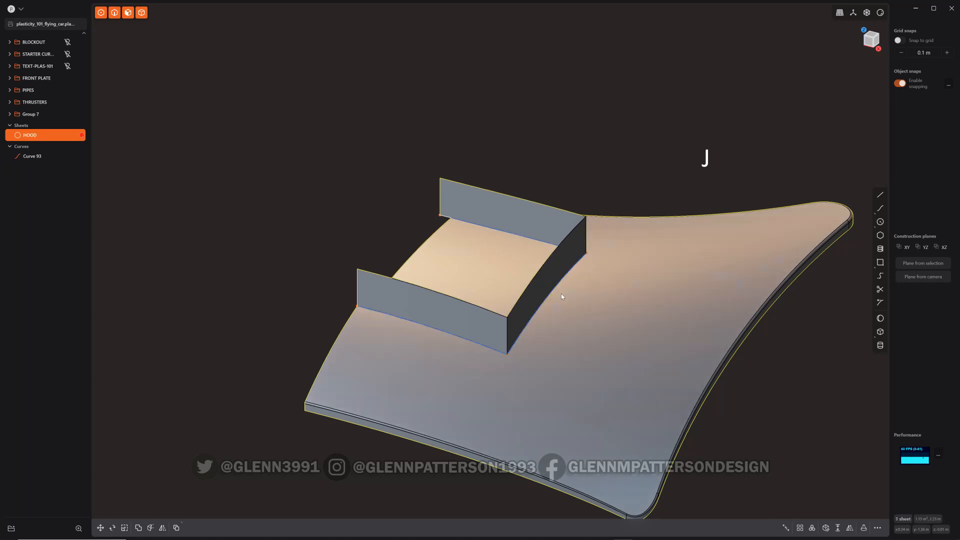
# Fillet the two vertical corner edges of the walls about 0.05 m
pyautogui.click(506, 332)
pyautogui.press('f')
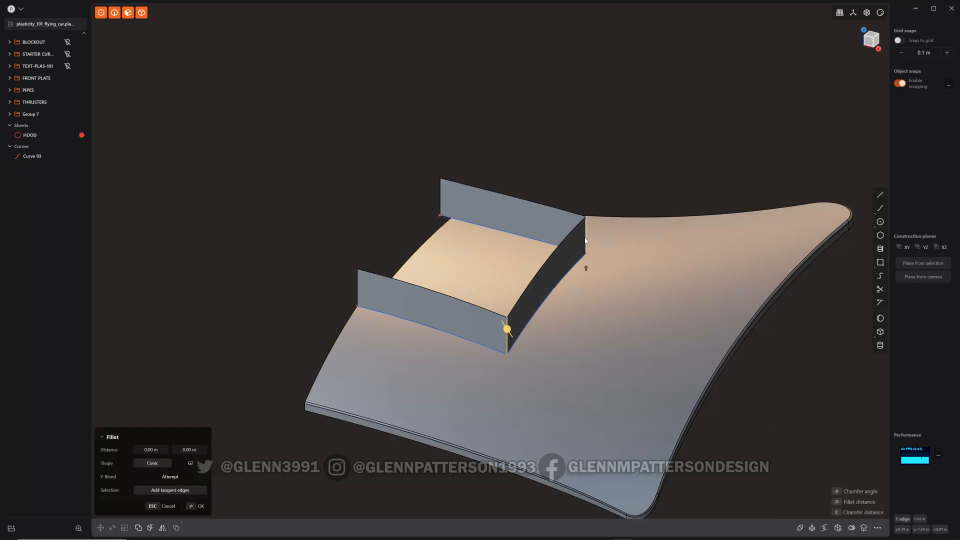
pyautogui.click(586, 238)
pyautogui.moveTo(586, 238); pyautogui.dragTo(609, 255)
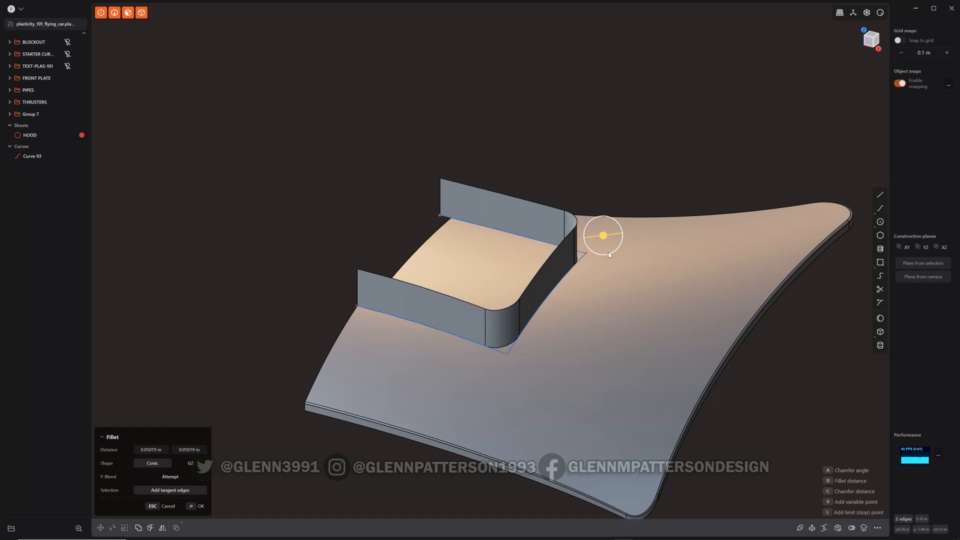
pyautogui.click(497, 313)
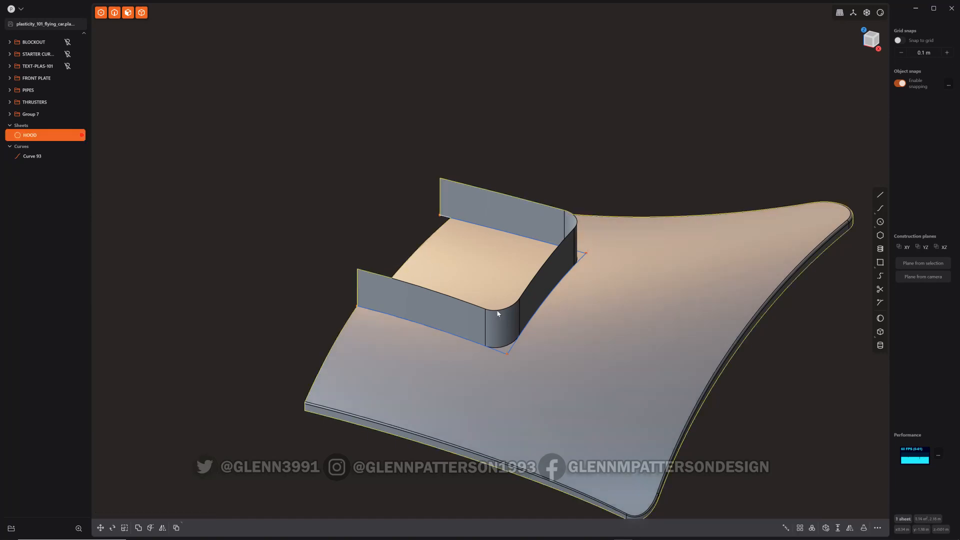
# Delete the extruded, filleted scoop walls and the duplicated boundary curve of the hole
pyautogui.keyDown('alt'); pyautogui.click(423, 311); pyautogui.keyUp('alt')
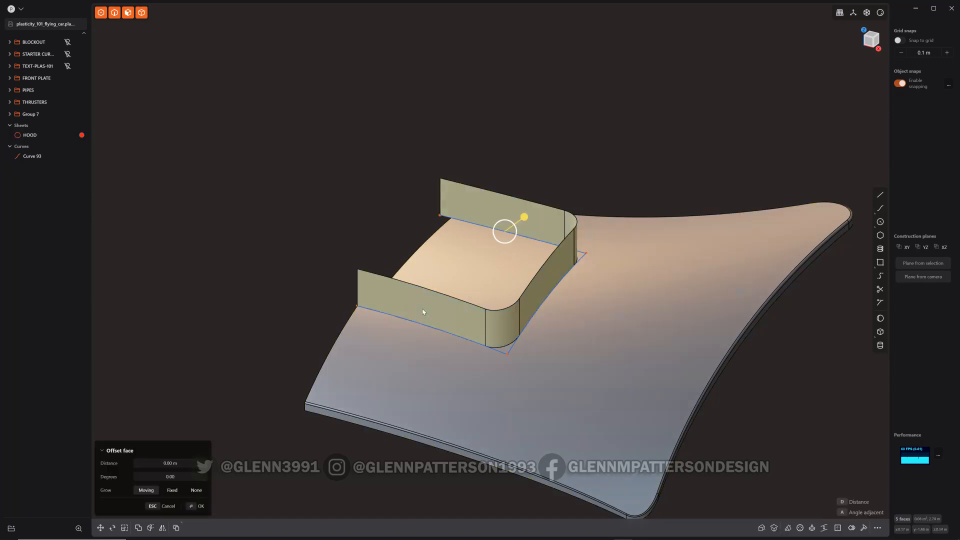
pyautogui.hotkey('shift', 'BackSpace')
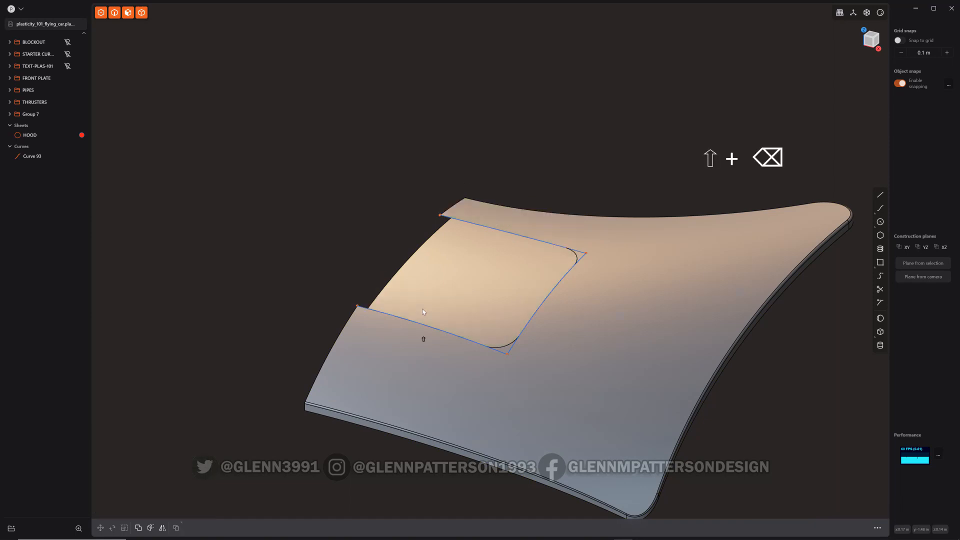
pyautogui.click(478, 345)
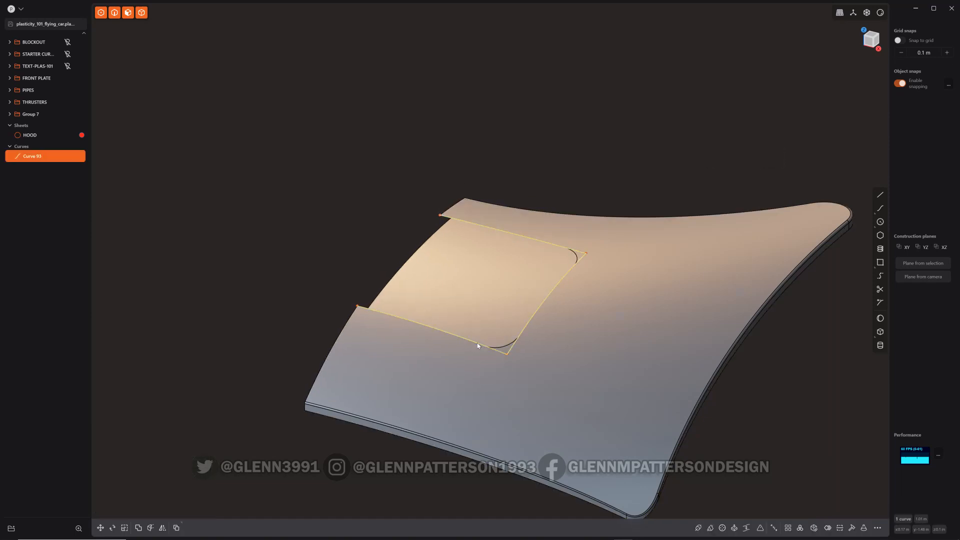
pyautogui.press('x')
pyautogui.scroll(3, 510, 360)
pyautogui.scroll(-2, 501, 366)
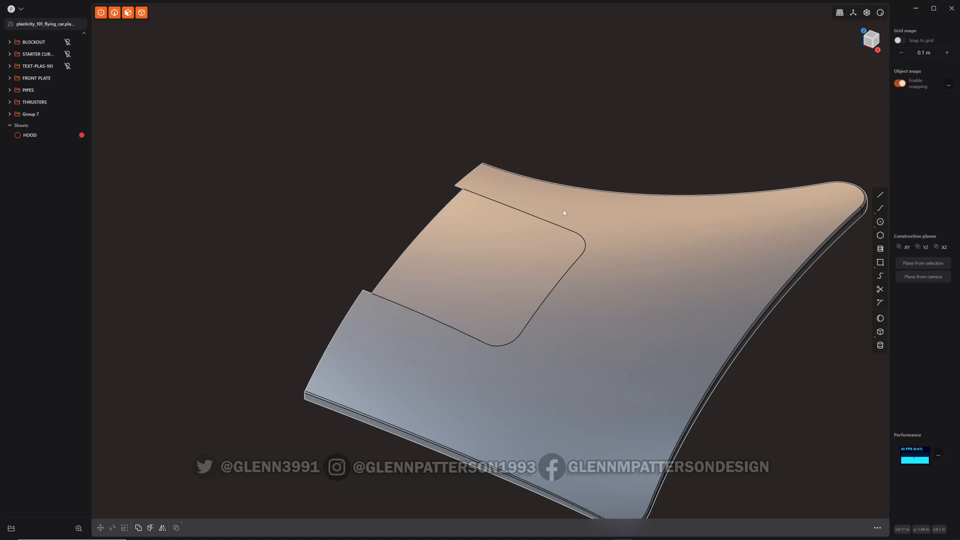
# Duplicate the hole's front straight edge as a curve and move it about 0.14 m up and 0.06 m along Y
pyautogui.moveTo(468, 278)
pyautogui.mouseDown(button='middle')
pyautogui.moveTo(451, 271)
pyautogui.moveTo(475, 272)
pyautogui.mouseUp(button='middle')
pyautogui.scroll(2, 542, 276)
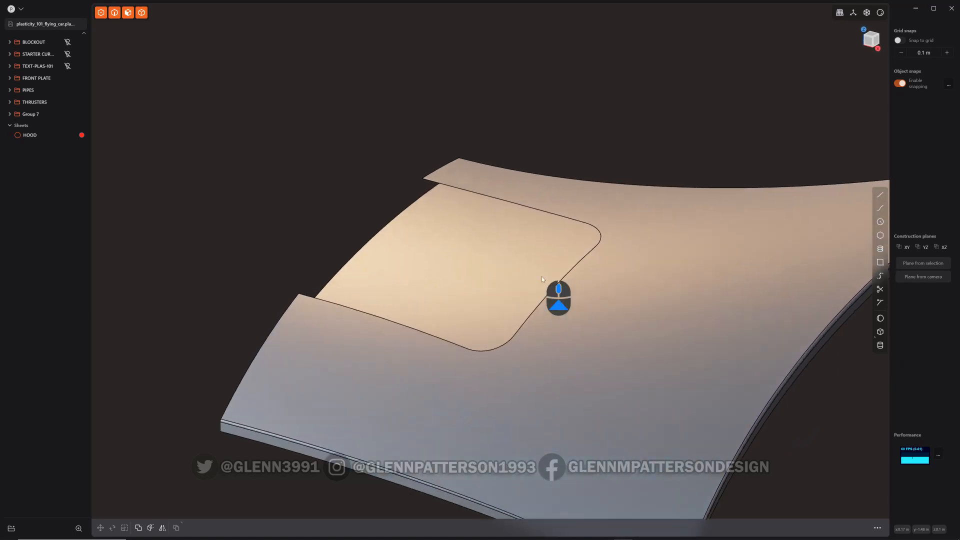
pyautogui.scroll(-3, 508, 264)
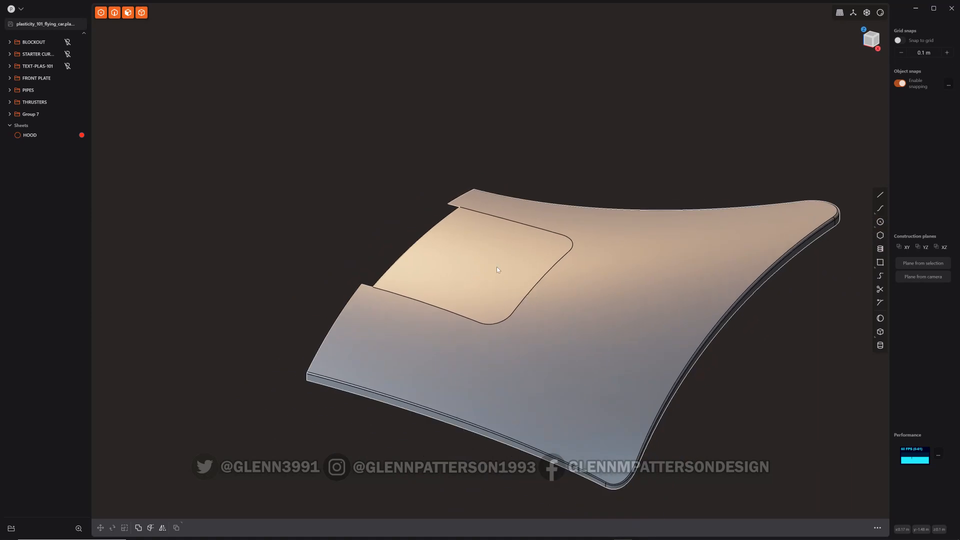
pyautogui.moveTo(519, 212); pyautogui.dragTo(475, 258, button='middle')
pyautogui.click(415, 319)
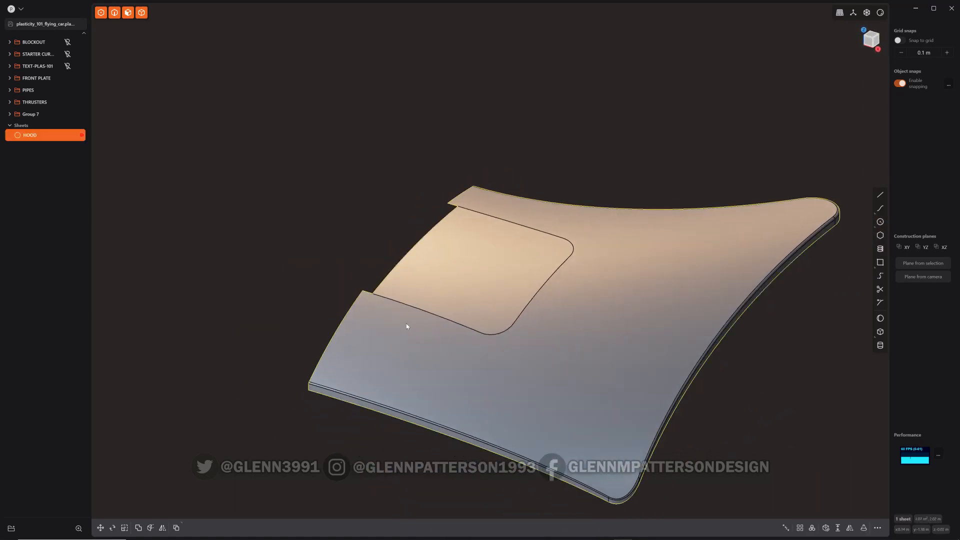
pyautogui.click(415, 309)
pyautogui.press('e')
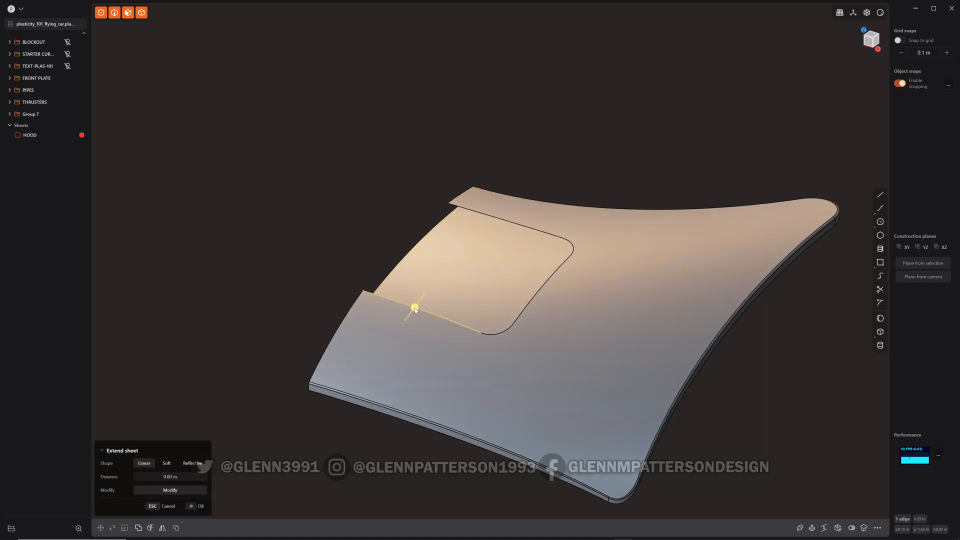
pyautogui.hotkey('shift', 'd')
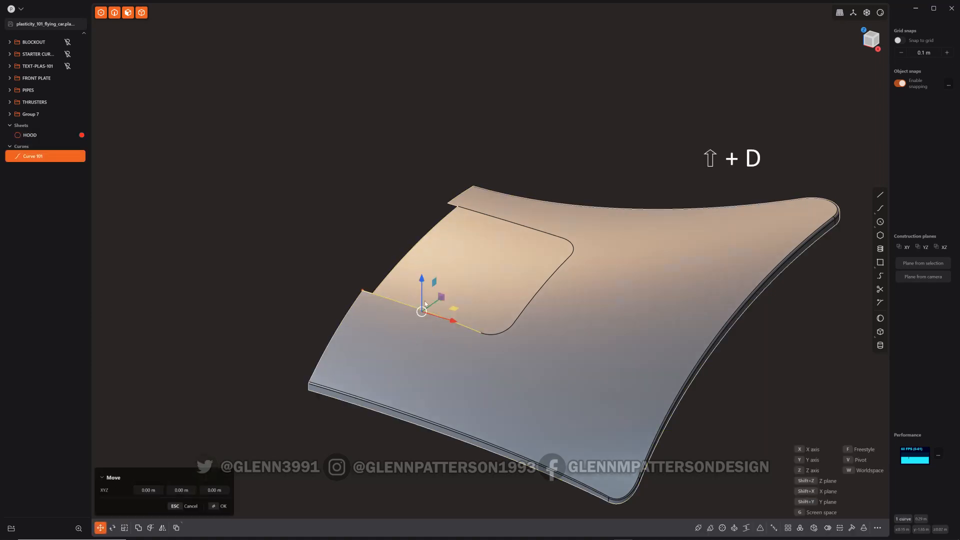
pyautogui.moveTo(423, 280); pyautogui.dragTo(423, 200)
pyautogui.moveTo(400, 345); pyautogui.dragTo(560, 300, button='middle')
pyautogui.click(869, 41)
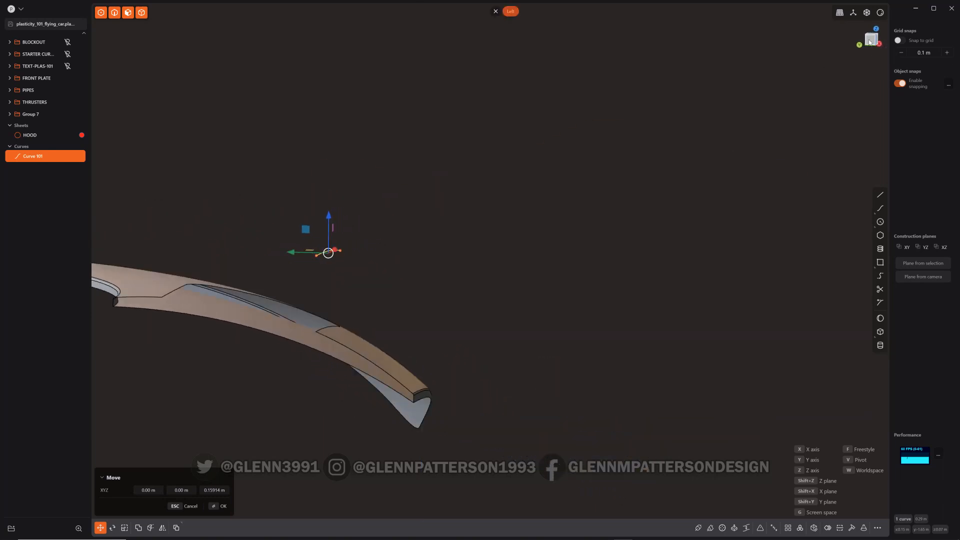
pyautogui.keyDown('shift'); pyautogui.moveTo(416, 300); pyautogui.dragTo(622, 300, button='middle'); pyautogui.keyUp('shift')
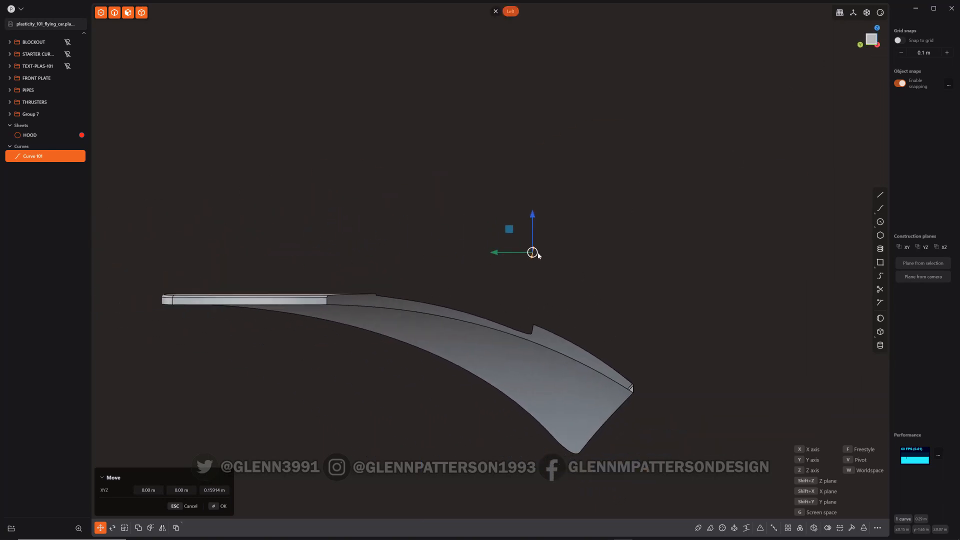
pyautogui.moveTo(537, 254); pyautogui.dragTo(510, 266)
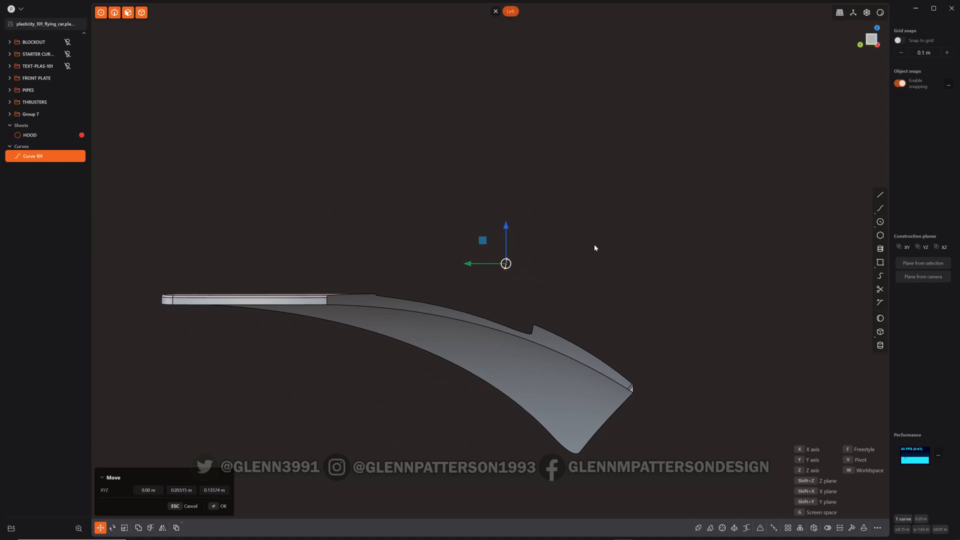
# Duplicate the raised curve twice, offsetting each copy further along Y to form three parallel curves
pyautogui.hotkey('shift', 'd')
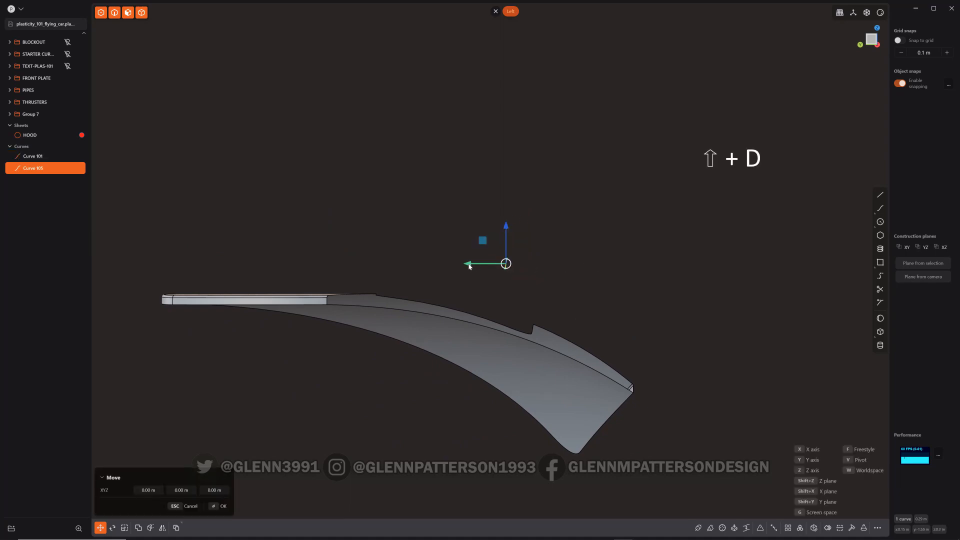
pyautogui.moveTo(466, 263); pyautogui.dragTo(420, 266)
pyautogui.hotkey('shift', 'd')
pyautogui.press('r')
pyautogui.rightClick(603, 176)
pyautogui.moveTo(596, 208)
pyautogui.mouseDown(button='middle')
pyautogui.moveTo(412, 239)
pyautogui.moveTo(603, 211)
pyautogui.mouseUp(button='middle')
pyautogui.keyDown('shift'); pyautogui.moveTo(793, 238); pyautogui.dragTo(650, 313, button='middle'); pyautogui.keyUp('shift')
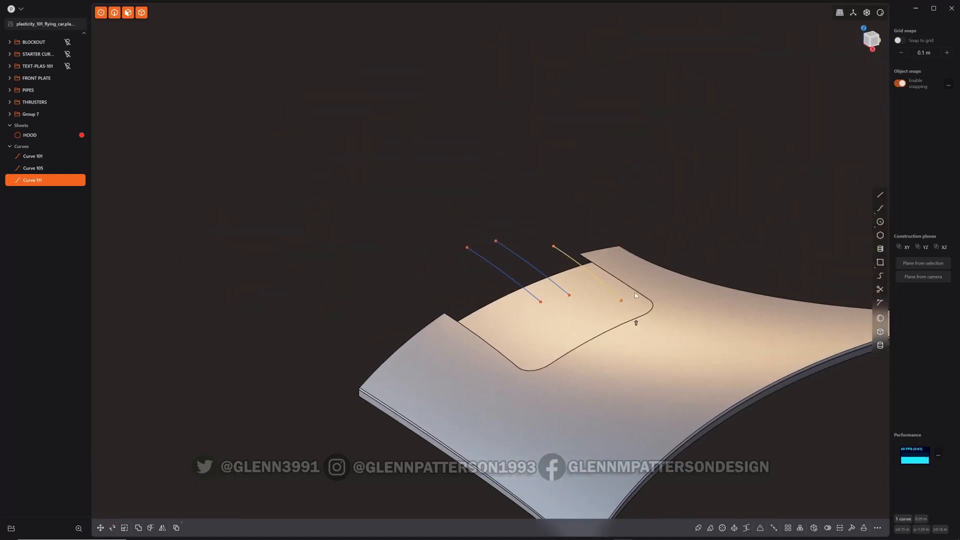
# Loft a surface from the hole's rear edge through the three curves, setting G2 continuity at the hood
pyautogui.click(626, 282)
pyautogui.click(626, 285)
pyautogui.hotkey('shift', 'e')
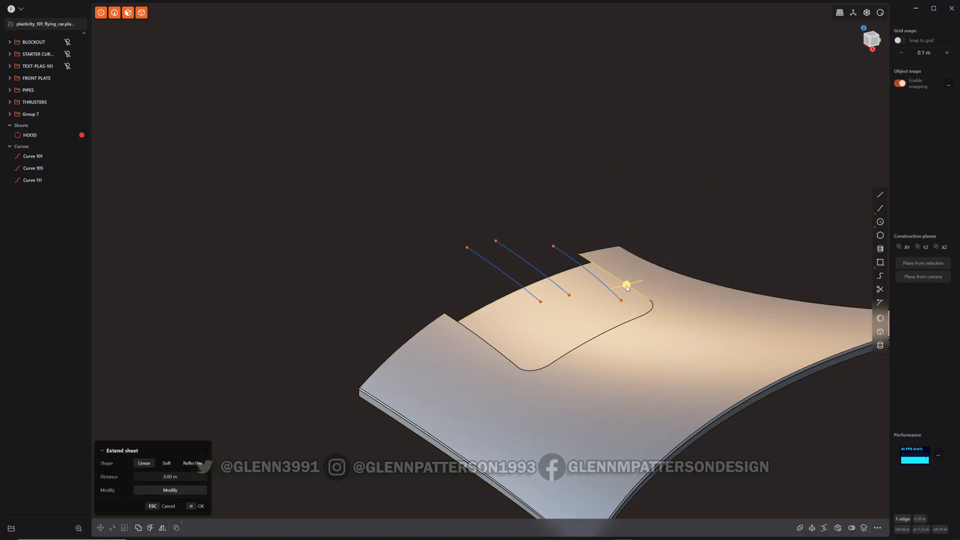
pyautogui.keyDown('shift'); pyautogui.click(596, 277); pyautogui.keyUp('shift')
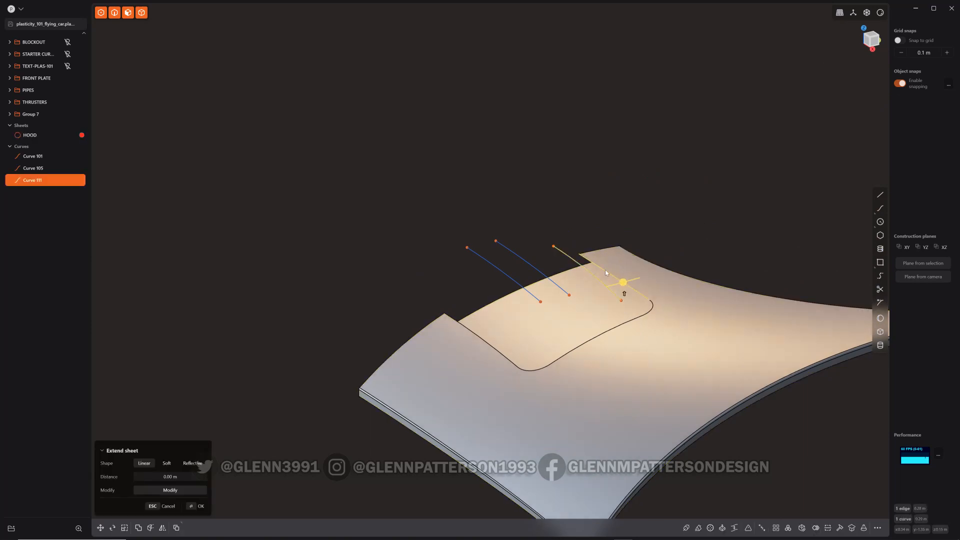
pyautogui.keyDown('shift'); pyautogui.click(550, 278); pyautogui.keyUp('shift')
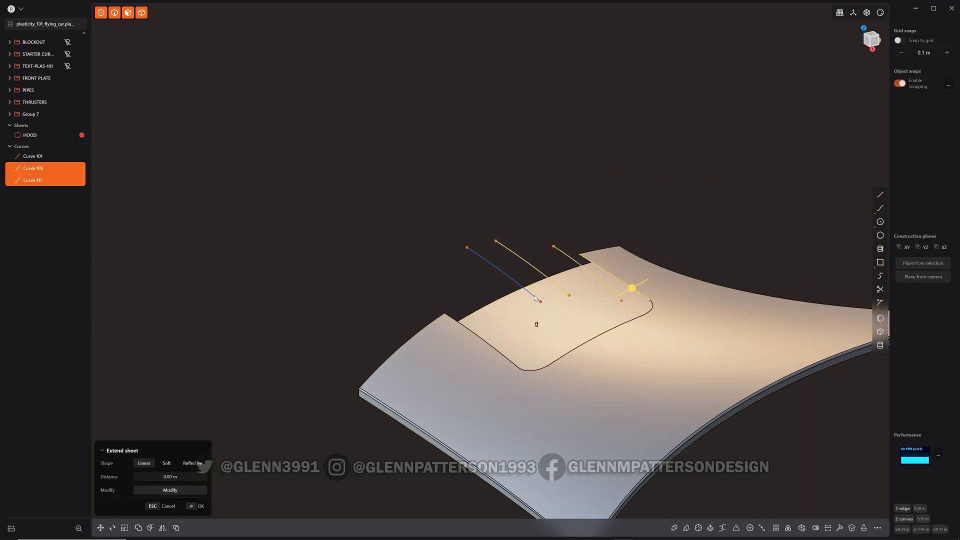
pyautogui.keyDown('shift'); pyautogui.click(534, 295); pyautogui.keyUp('shift')
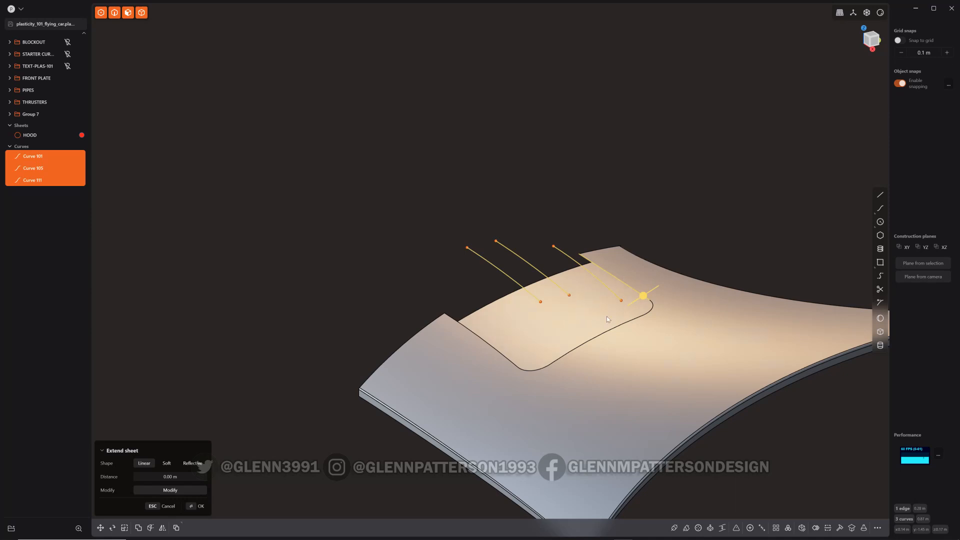
pyautogui.press('l')
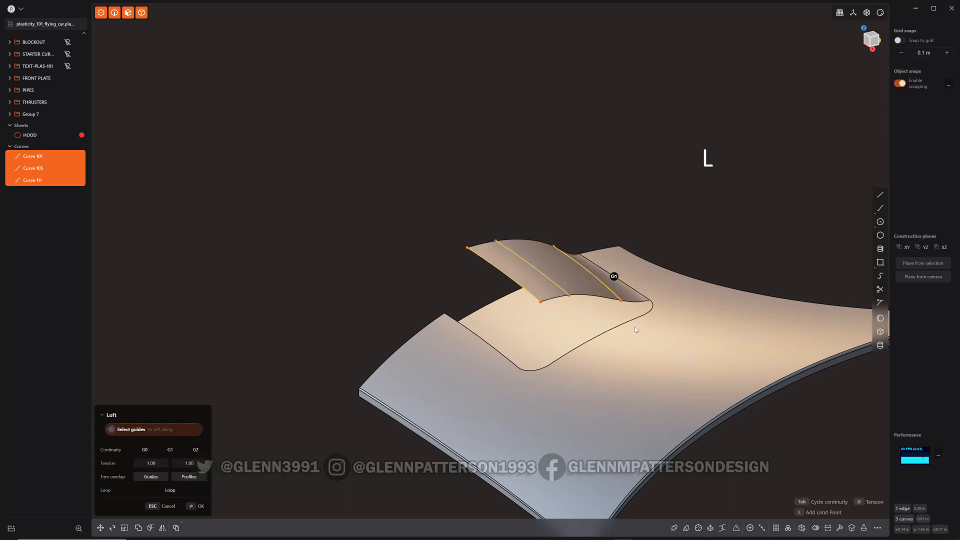
pyautogui.press('Tab')
pyautogui.moveTo(636, 329); pyautogui.dragTo(645, 248, button='middle')
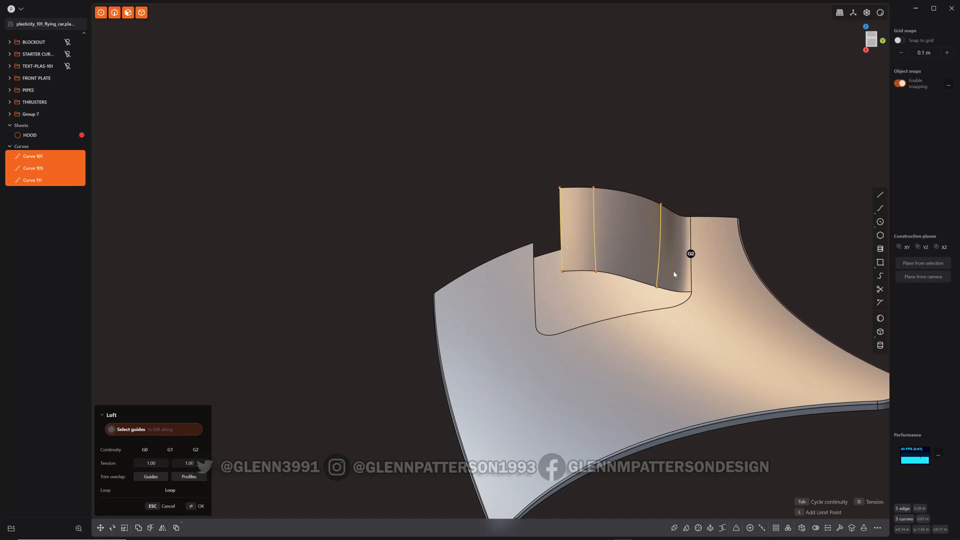
pyautogui.moveTo(674, 271)
pyautogui.mouseDown(button='middle')
pyautogui.moveTo(700, 245)
pyautogui.moveTo(673, 263)
pyautogui.mouseUp(button='middle')
pyautogui.rightClick(704, 304)
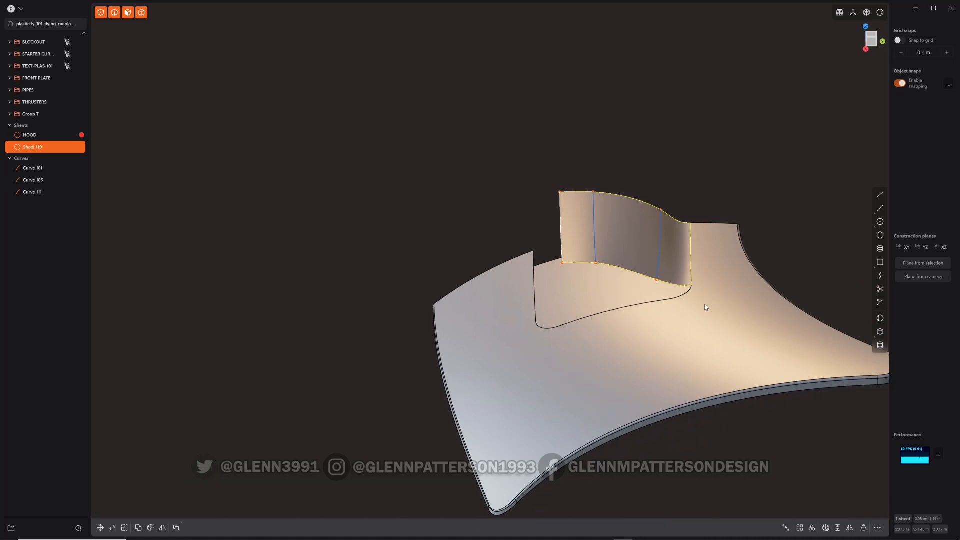
# Delete the three guide curves used for the loft
pyautogui.click(33, 168)
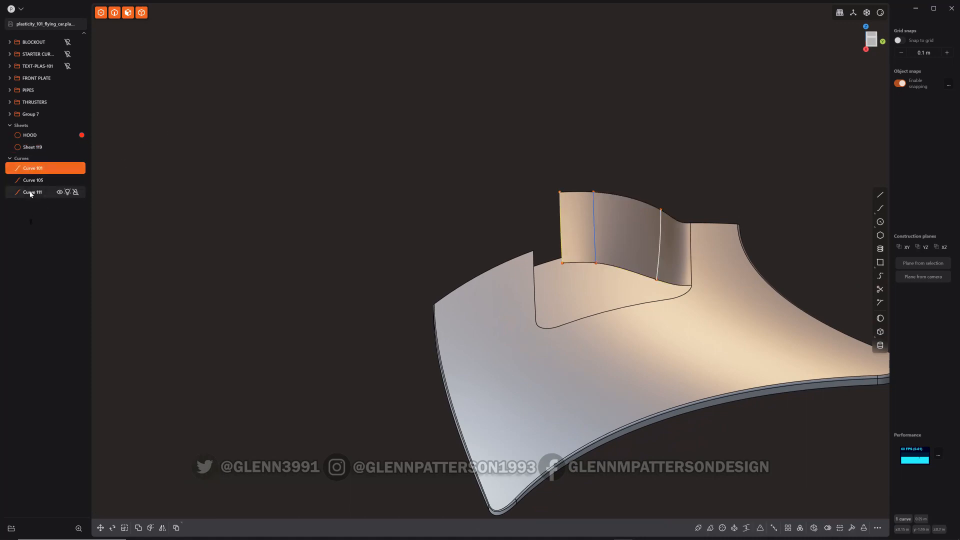
pyautogui.keyDown('shift'); pyautogui.click(30, 192); pyautogui.keyUp('shift')
pyautogui.press('x')
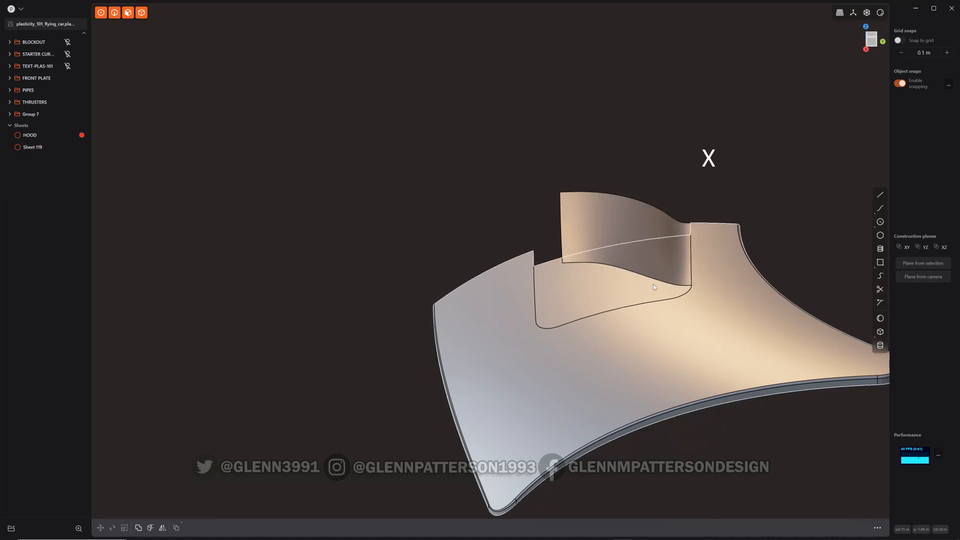
pyautogui.scroll(5, 683, 236)
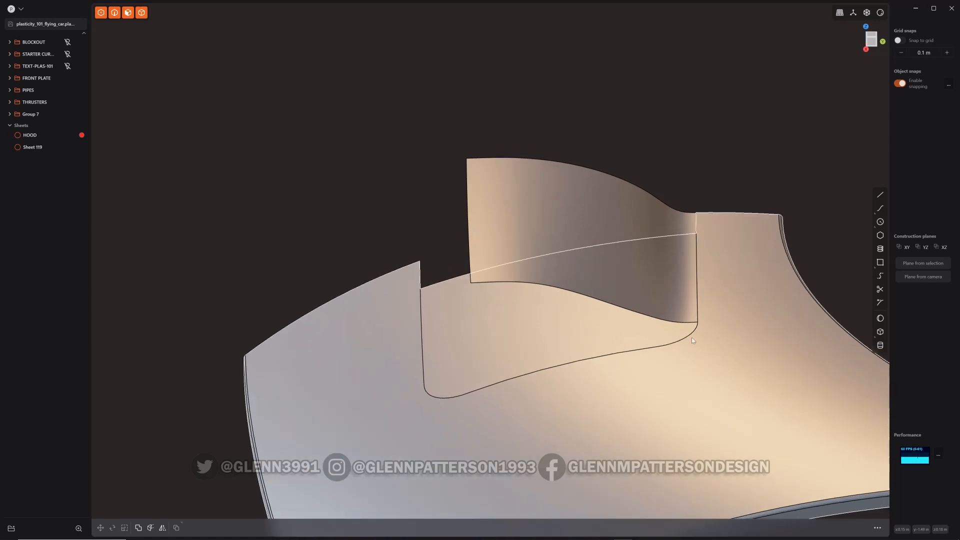
# Try to loft between the new sheet's lower edge and the hole's front edge
pyautogui.moveTo(556, 302); pyautogui.dragTo(538, 286, button='middle')
pyautogui.click(538, 286)
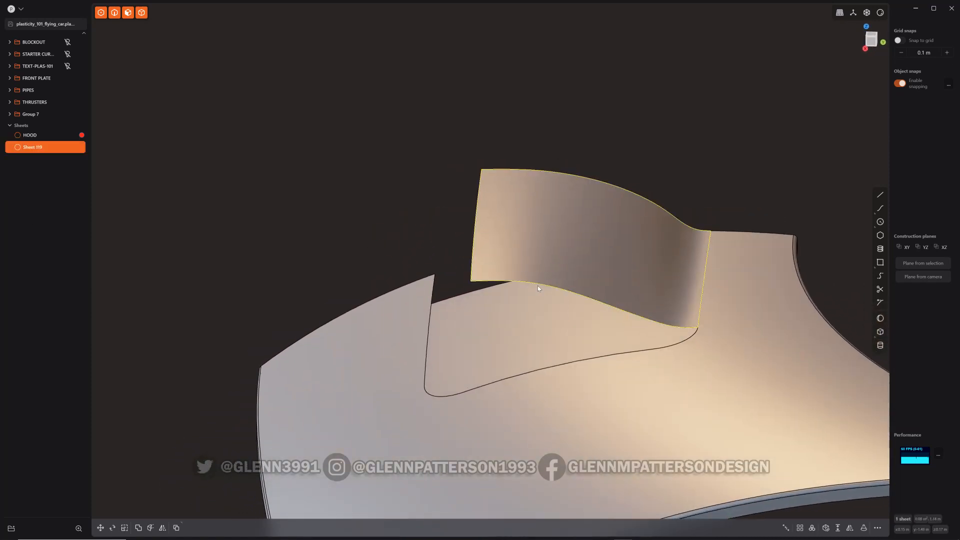
pyautogui.click(541, 286)
pyautogui.hotkey('shift', 'e')
pyautogui.keyDown('shift'); pyautogui.click(506, 380); pyautogui.keyUp('shift')
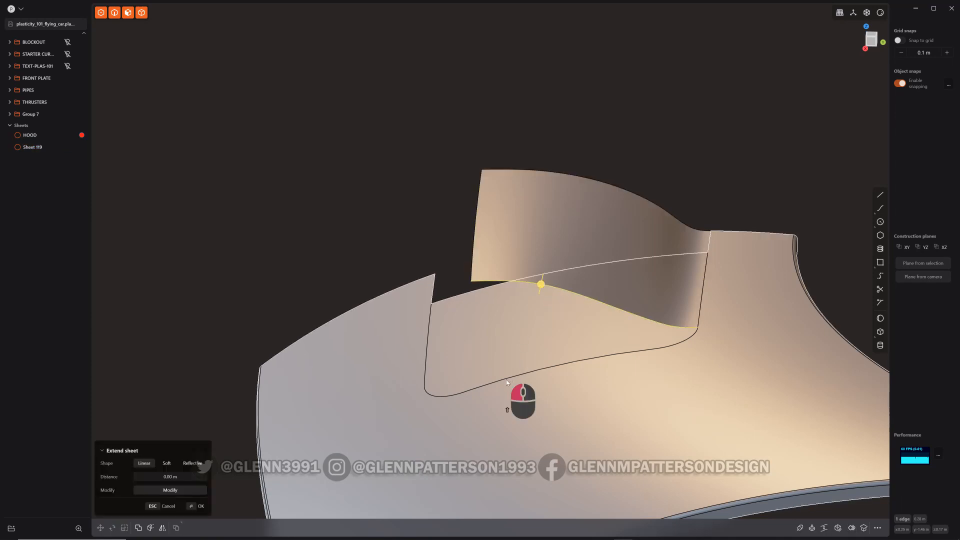
pyautogui.keyDown('shift'); pyautogui.click(509, 380); pyautogui.keyUp('shift')
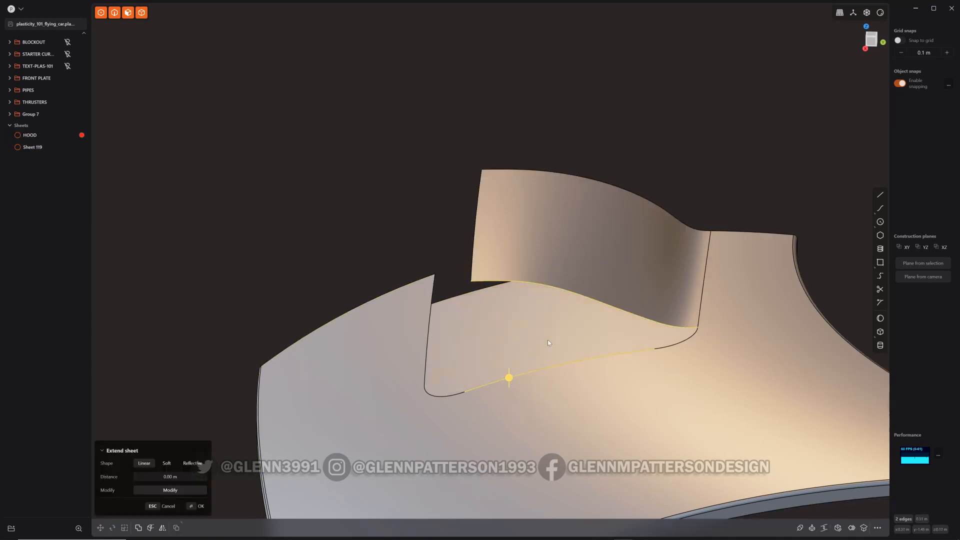
pyautogui.press('l')
pyautogui.moveTo(575, 324); pyautogui.dragTo(667, 340, button='middle')
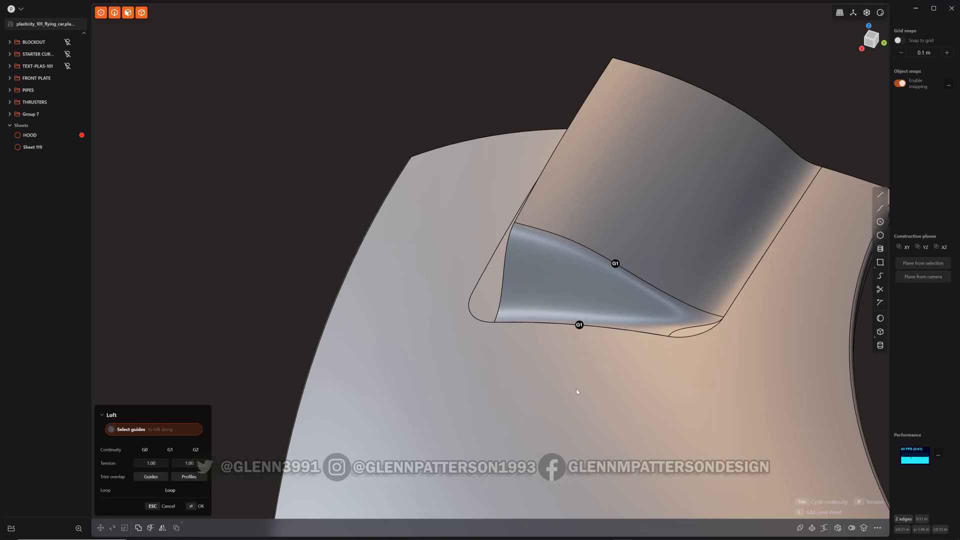
pyautogui.rightClick(555, 391)
pyautogui.hotkey('ctrl', 'e')
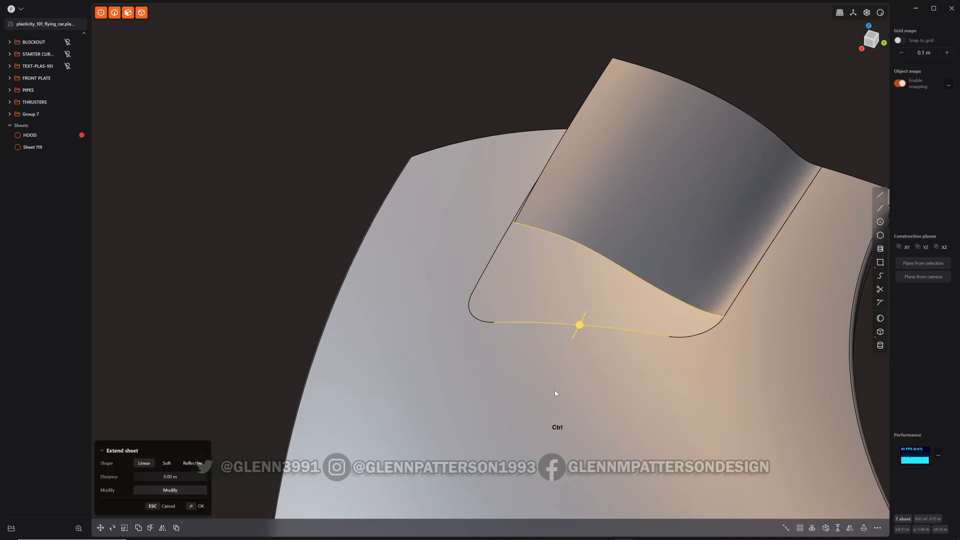
pyautogui.click(702, 252)
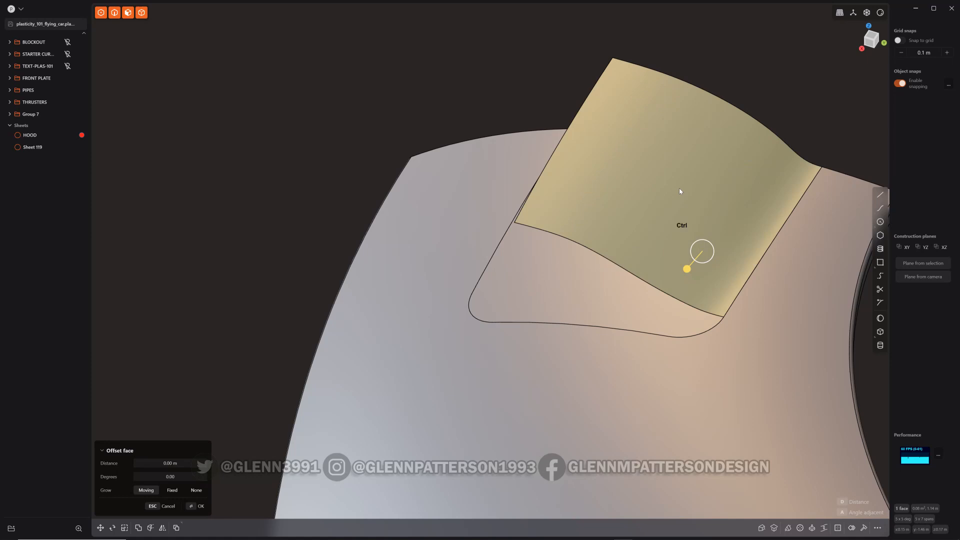
pyautogui.press('Escape')
# Split the lofted sheet with an isocurve cut in the other direction, through the hole's front corner
pyautogui.hotkey('ctrl', 'r')
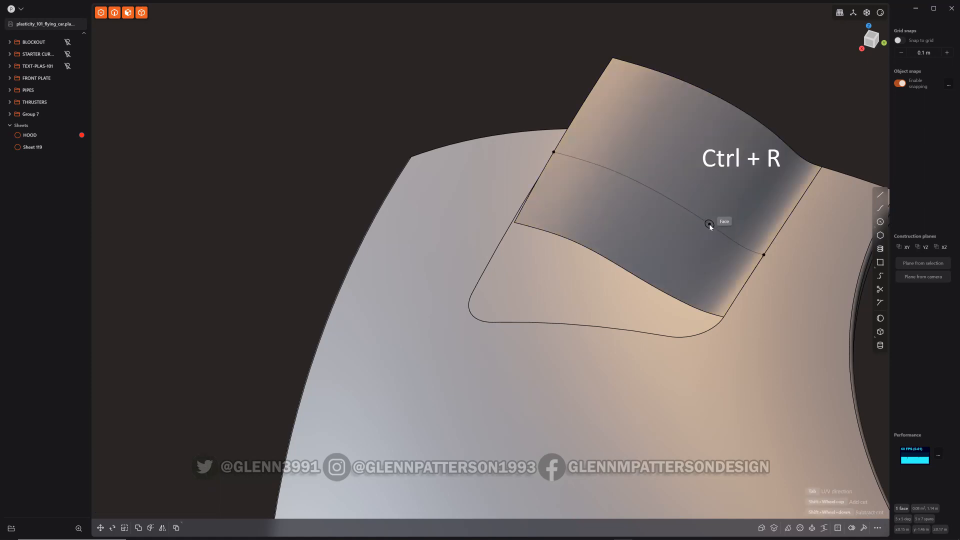
pyautogui.press('Tab')
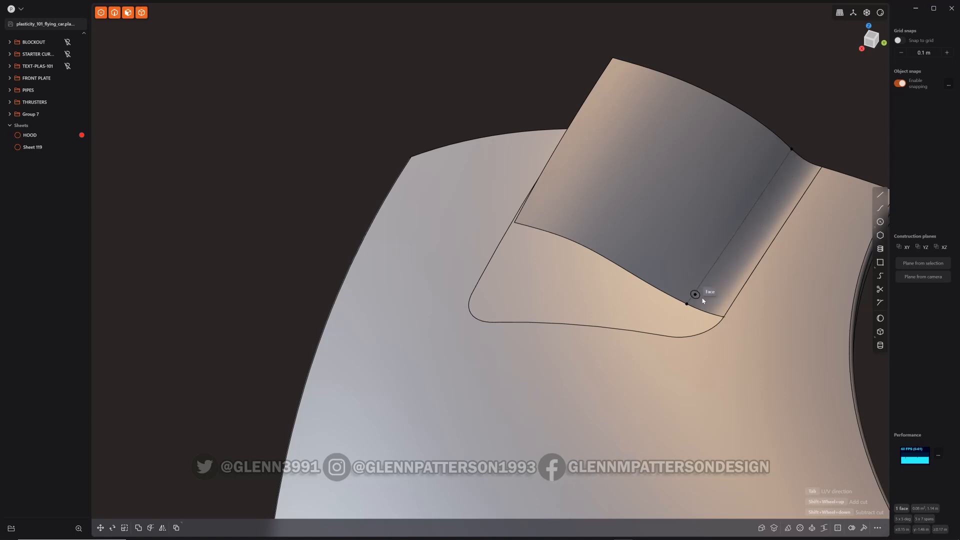
pyautogui.click(668, 336)
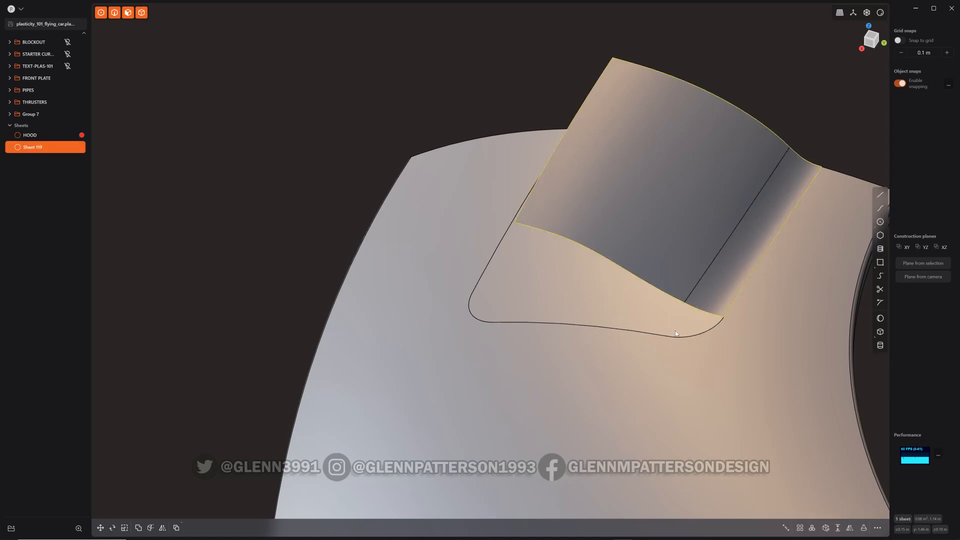
# Loft a surface between the split sheet's lower edge and the hole's front edge, with G2 continuity and tension about 0.93
pyautogui.click(604, 259)
pyautogui.press('e')
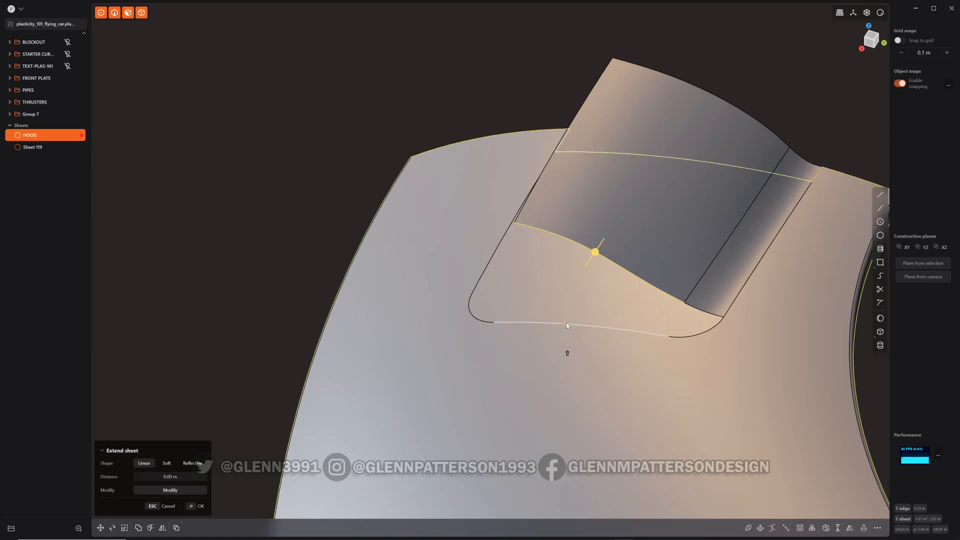
pyautogui.keyDown('shift'); pyautogui.click(565, 324); pyautogui.keyUp('shift')
pyautogui.press('l')
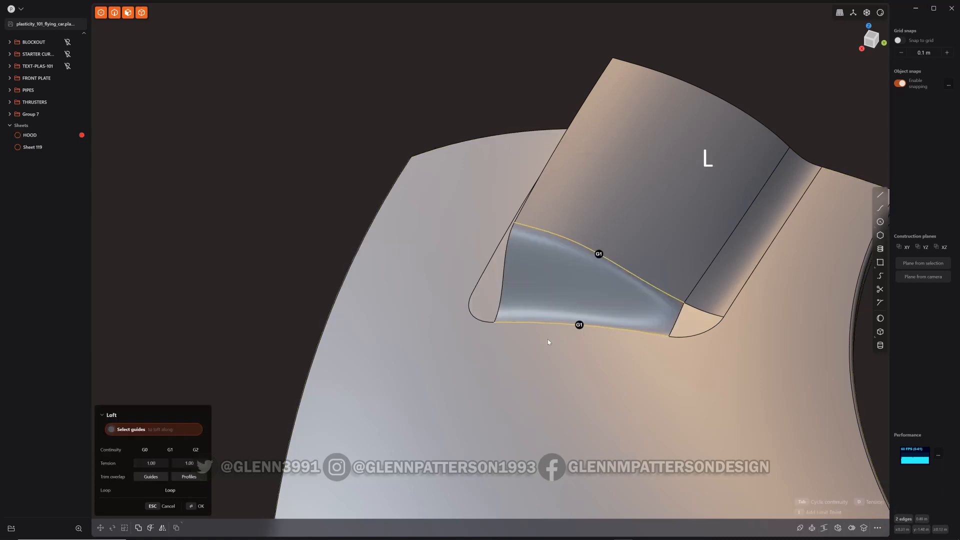
pyautogui.moveTo(548, 339); pyautogui.dragTo(659, 311, button='middle')
pyautogui.press('Tab')
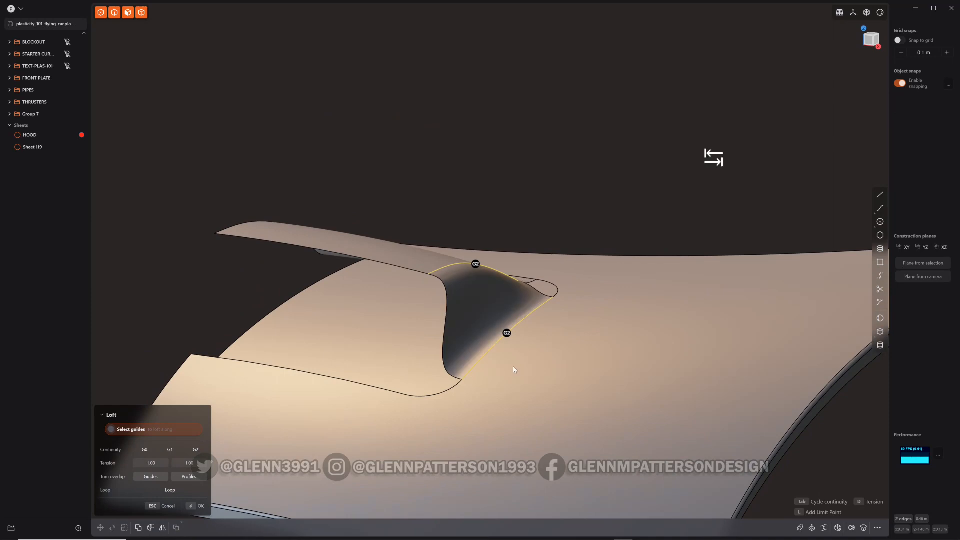
pyautogui.moveTo(513, 367); pyautogui.dragTo(571, 360, button='middle')
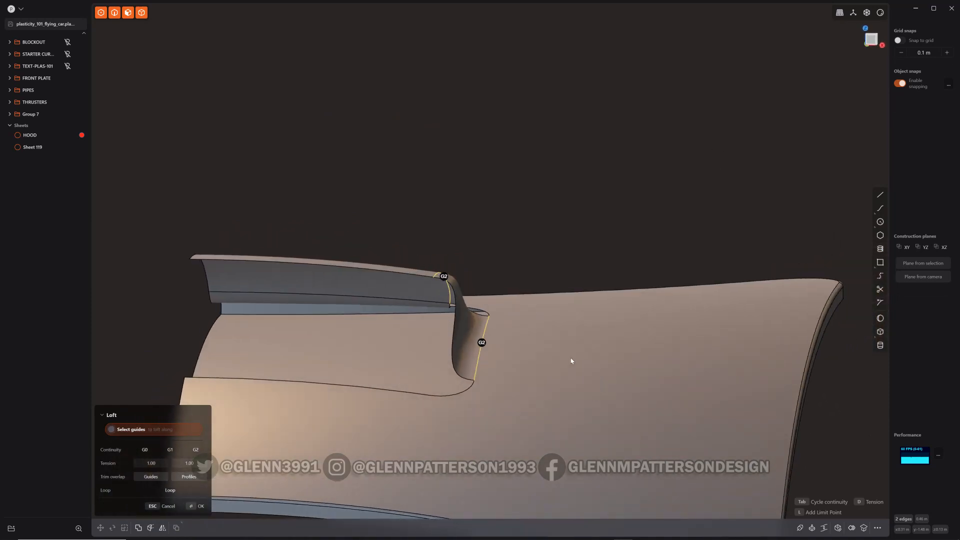
pyautogui.press('d')
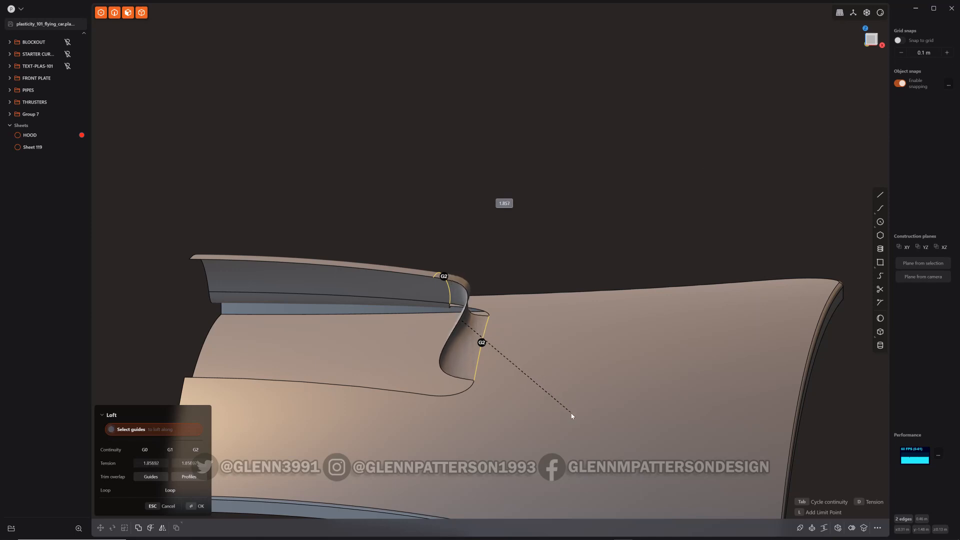
pyautogui.click(515, 371)
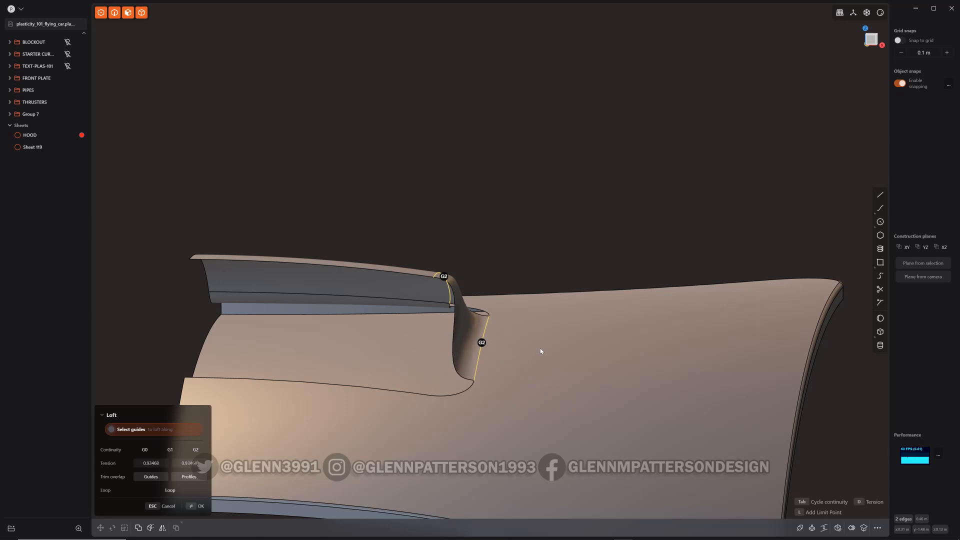
pyautogui.moveTo(540, 351); pyautogui.dragTo(653, 274, button='middle')
pyautogui.press('Return')
# Join the hood with the two lofted sheets
pyautogui.click(33, 135)
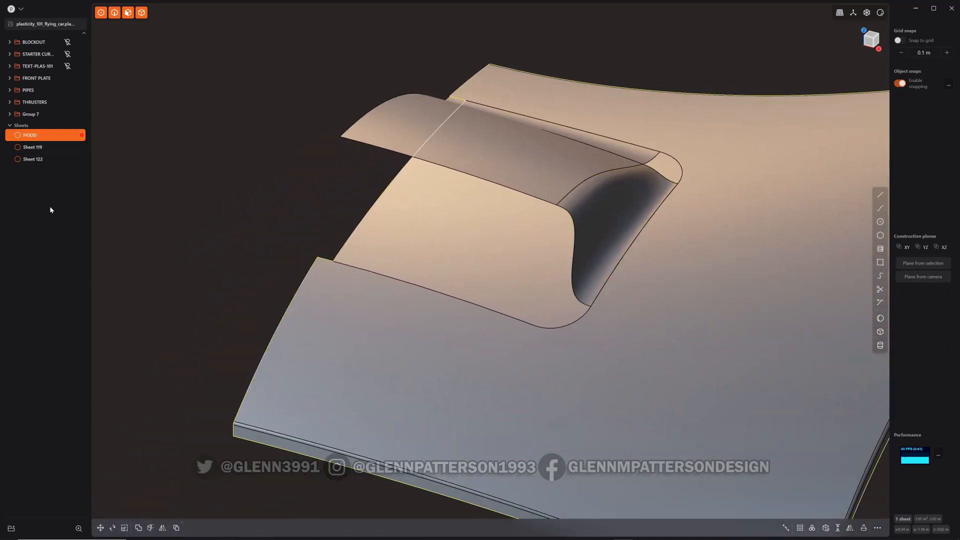
pyautogui.keyDown('shift'); pyautogui.click(31, 160); pyautogui.keyUp('shift')
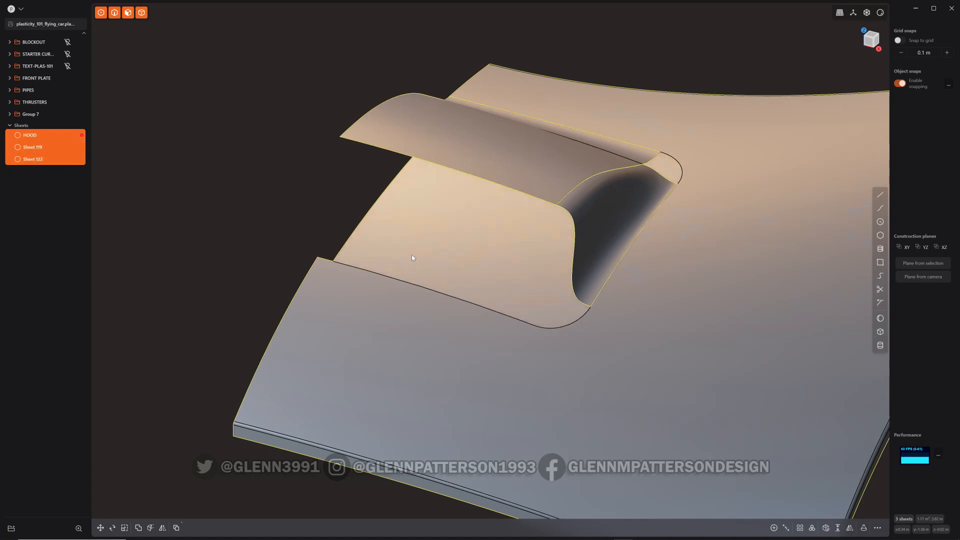
pyautogui.press('j')
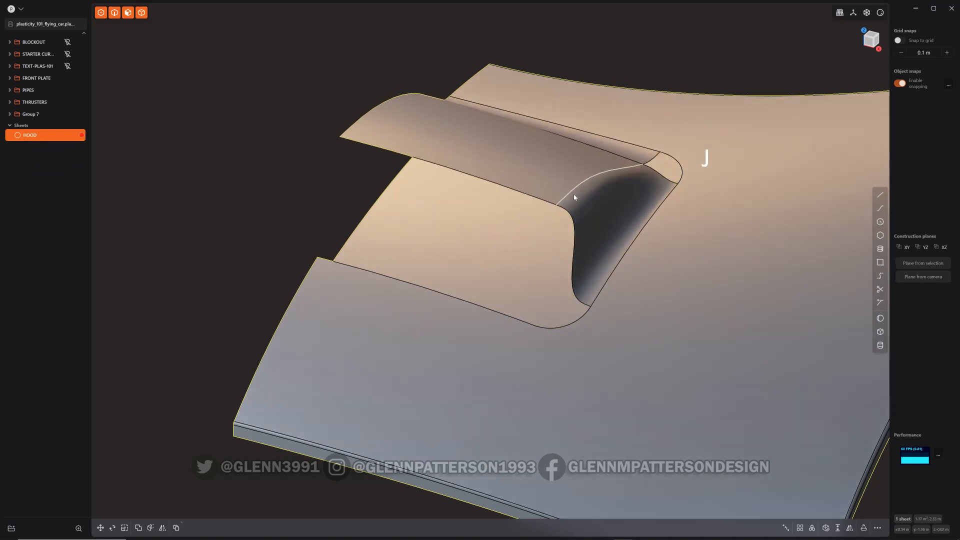
# Patch the small gap at the scoop's front corner with G1 continuity
pyautogui.moveTo(605, 216); pyautogui.dragTo(565, 218, button='middle')
pyautogui.moveTo(574, 278); pyautogui.dragTo(506, 292, button='middle')
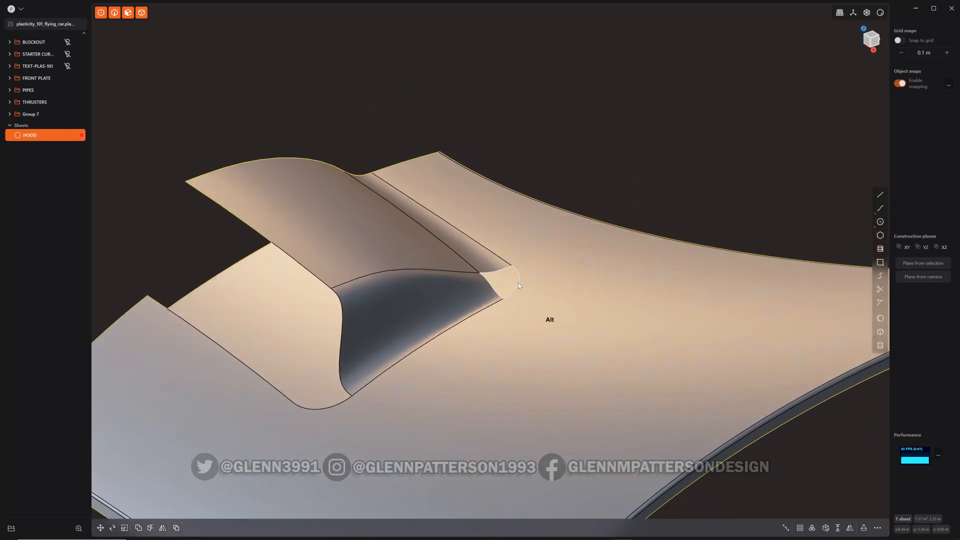
pyautogui.keyDown('alt'); pyautogui.click(517, 283); pyautogui.keyUp('alt')
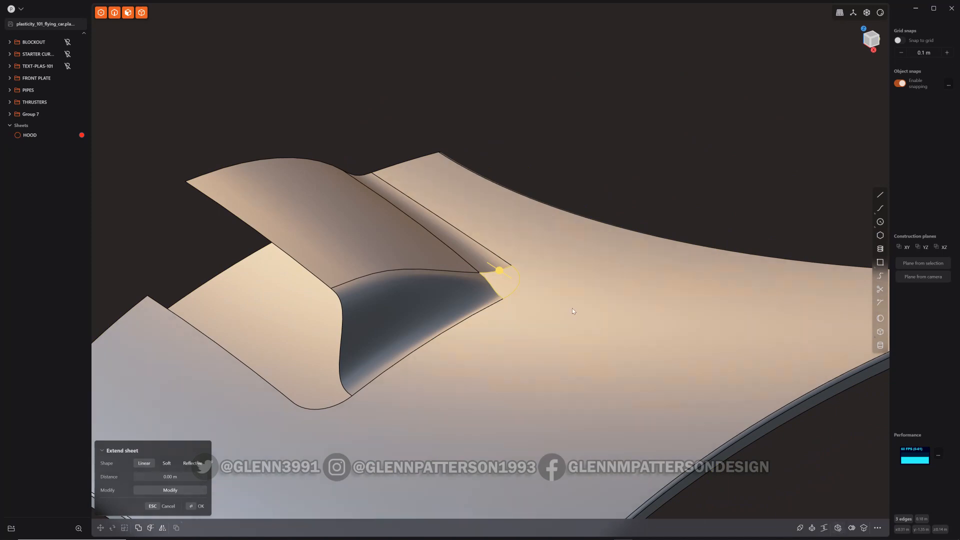
pyautogui.press('`')
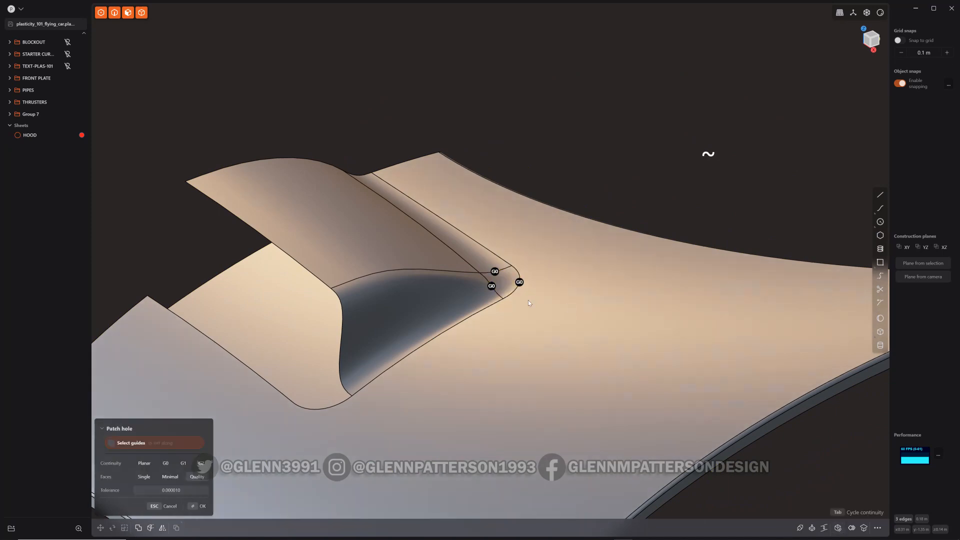
pyautogui.press('Tab')
pyautogui.scroll(5, 528, 300)
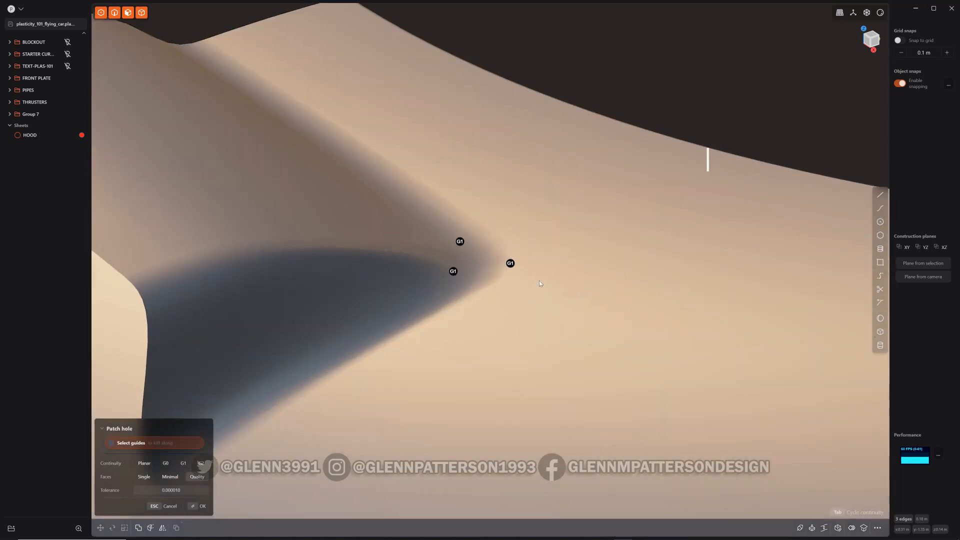
pyautogui.moveTo(539, 280); pyautogui.dragTo(510, 313, button='middle')
pyautogui.scroll(-7, 509, 312)
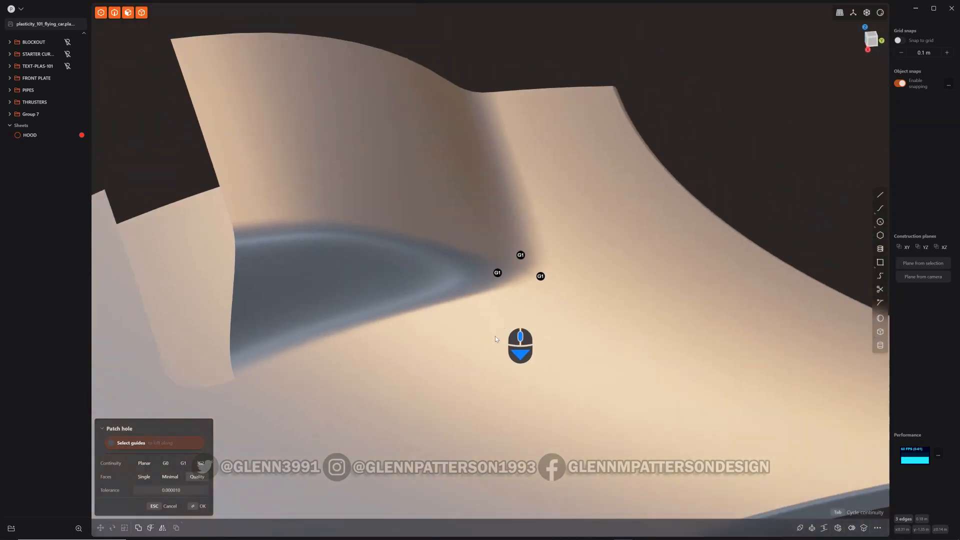
pyautogui.keyDown('shift'); pyautogui.moveTo(322, 379); pyautogui.dragTo(467, 358, button='middle'); pyautogui.keyUp('shift')
pyautogui.moveTo(531, 381); pyautogui.dragTo(512, 349, button='middle')
pyautogui.press('Return')
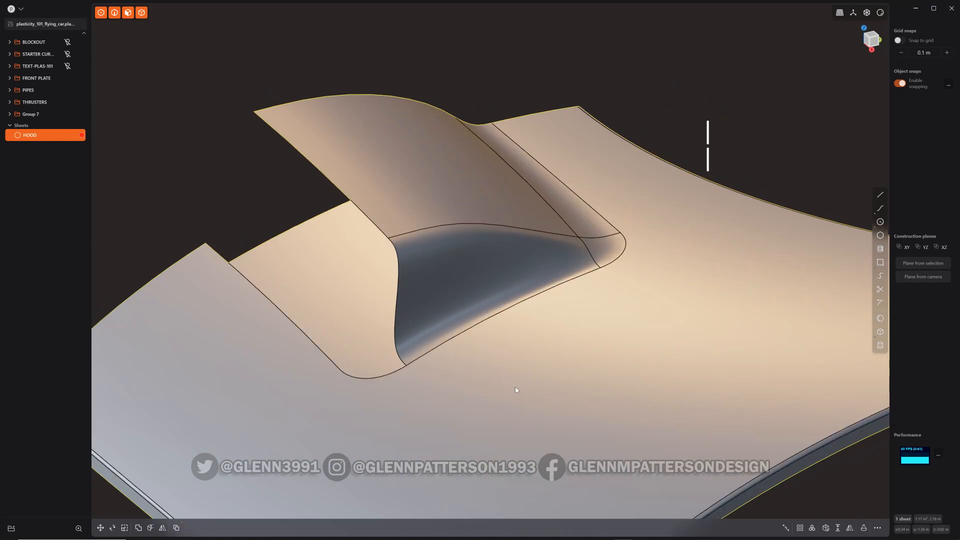
# Duplicate the hood edge ahead of the opening as a curve and move it about 0.22 m back and 0.04 m up
pyautogui.moveTo(503, 387); pyautogui.dragTo(563, 383, button='middle')
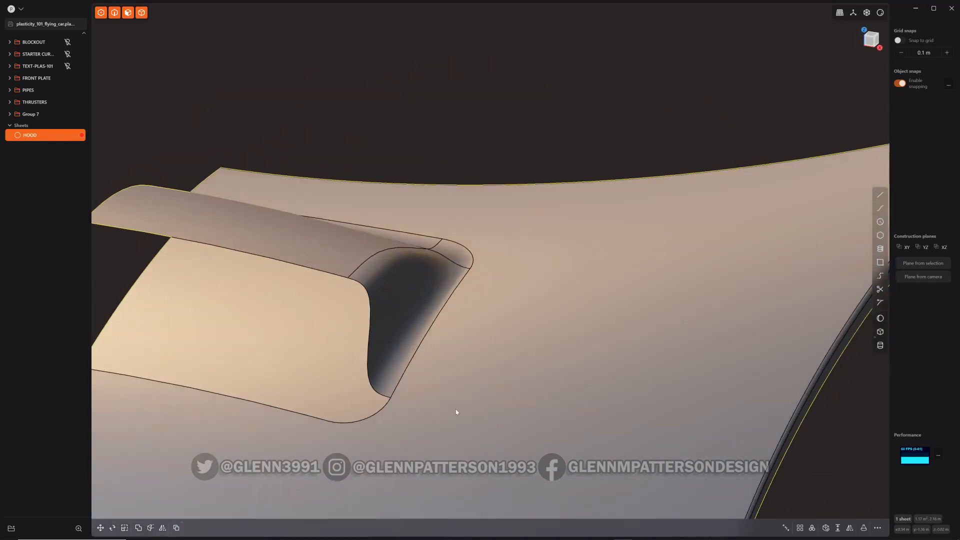
pyautogui.keyDown('shift'); pyautogui.moveTo(455, 409); pyautogui.dragTo(673, 344, button='middle'); pyautogui.keyUp('shift')
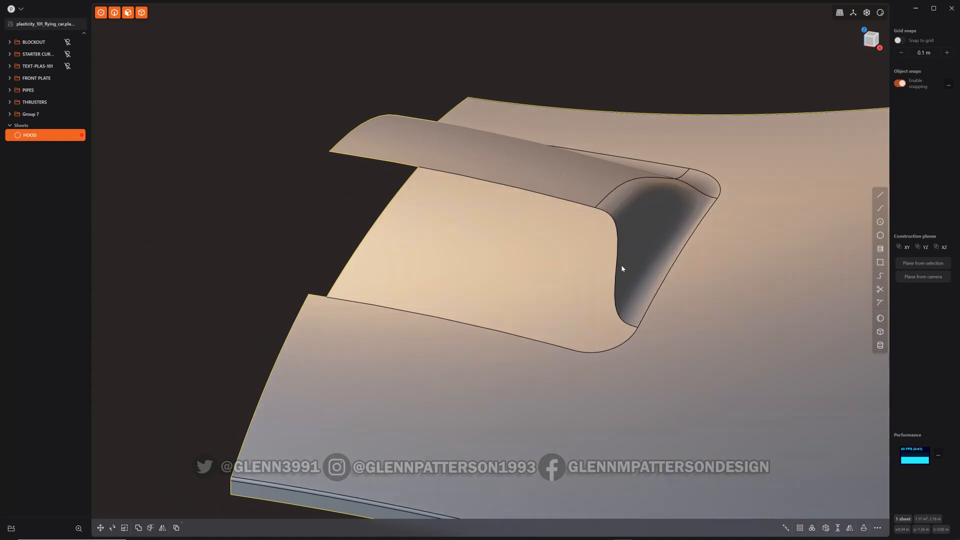
pyautogui.moveTo(622, 268)
pyautogui.mouseDown(button='middle')
pyautogui.moveTo(654, 279)
pyautogui.moveTo(690, 261)
pyautogui.moveTo(628, 285)
pyautogui.mouseUp(button='middle')
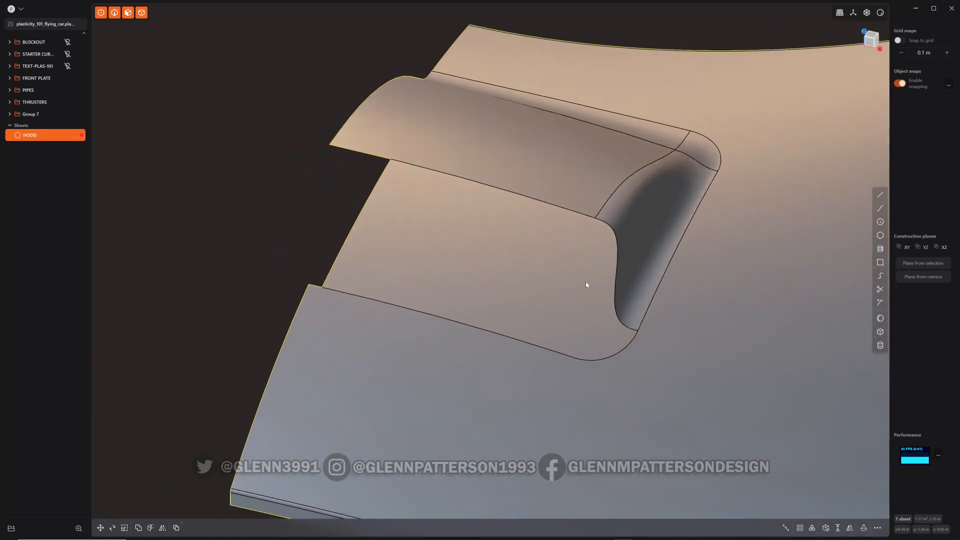
pyautogui.moveTo(475, 336); pyautogui.dragTo(567, 359, button='middle')
pyautogui.click(494, 329)
pyautogui.press('e')
pyautogui.press('Escape')
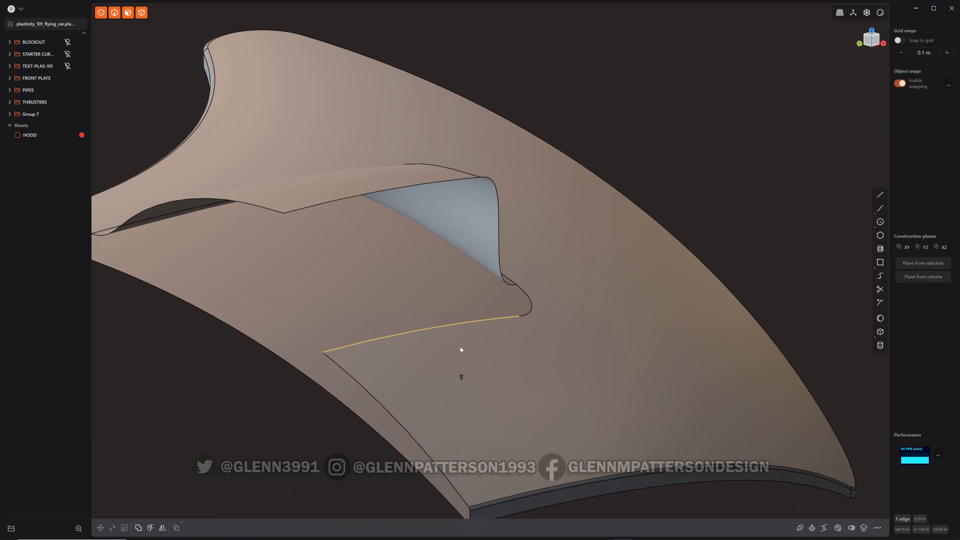
pyautogui.hotkey('shift', 'd')
pyautogui.moveTo(478, 355); pyautogui.dragTo(400, 345, button='middle')
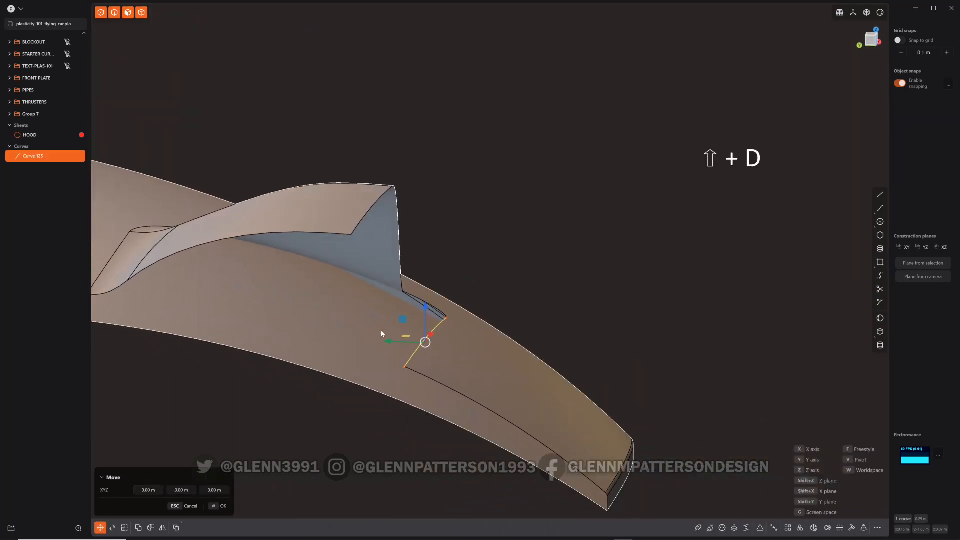
pyautogui.moveTo(390, 340); pyautogui.dragTo(215, 264)
pyautogui.click(873, 43)
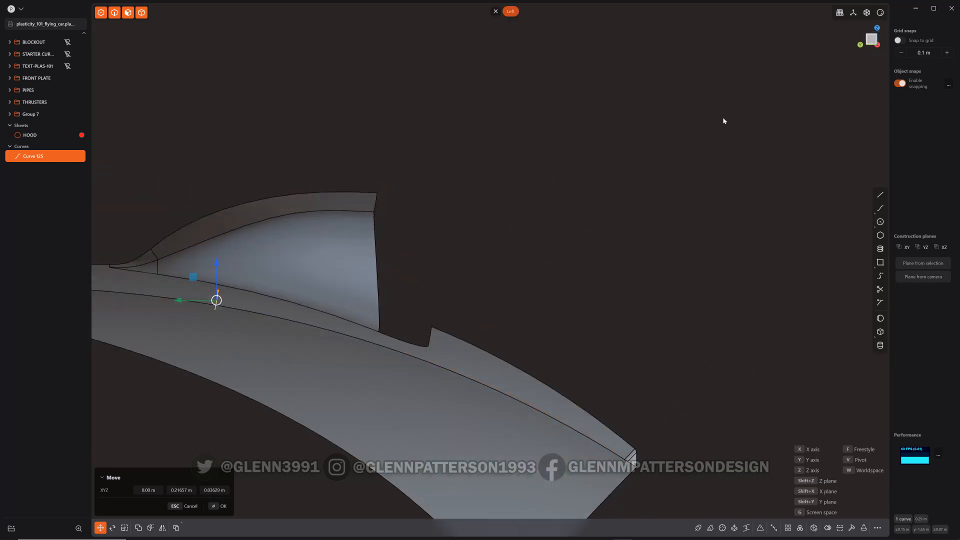
pyautogui.keyDown('shift'); pyautogui.moveTo(331, 274); pyautogui.dragTo(516, 240, button='middle'); pyautogui.keyUp('shift')
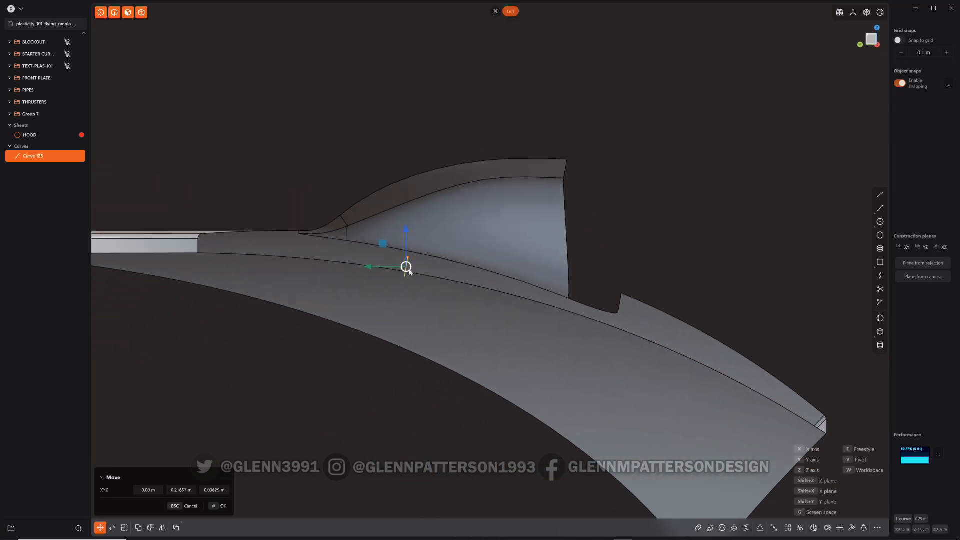
pyautogui.moveTo(412, 272); pyautogui.dragTo(410, 250)
pyautogui.moveTo(480, 270); pyautogui.dragTo(215, 177, button='middle')
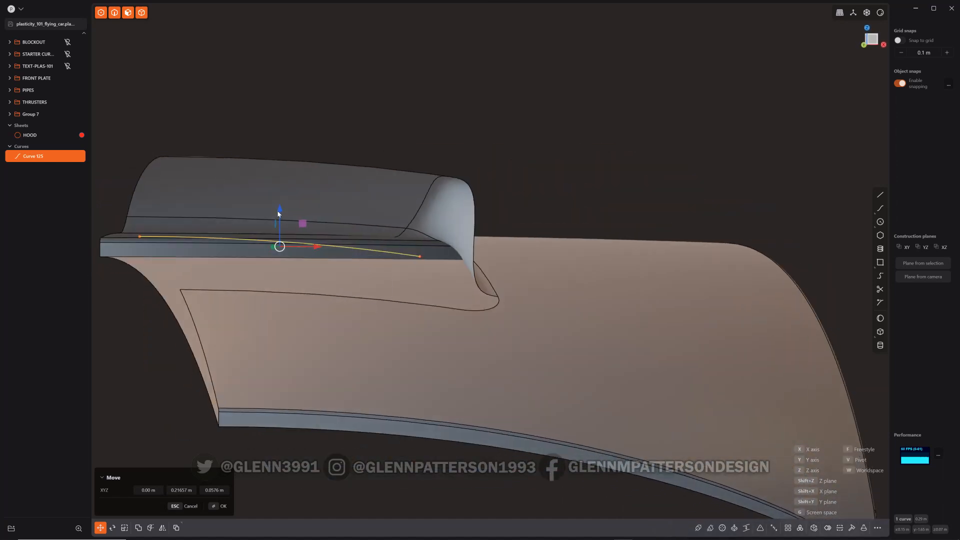
pyautogui.moveTo(280, 213); pyautogui.dragTo(273, 226)
pyautogui.moveTo(347, 349); pyautogui.dragTo(386, 351, button='middle')
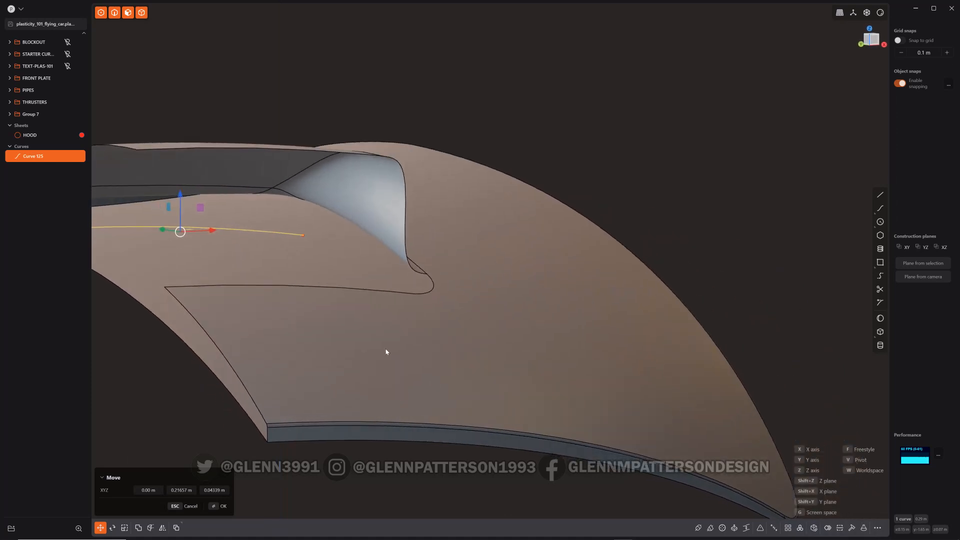
pyautogui.press('Return')
# Loft a sheet from the moved curve to the opening's front edge, with G2 continuity at the hood
pyautogui.keyDown('shift'); pyautogui.moveTo(321, 351); pyautogui.dragTo(548, 301, button='middle'); pyautogui.keyUp('shift')
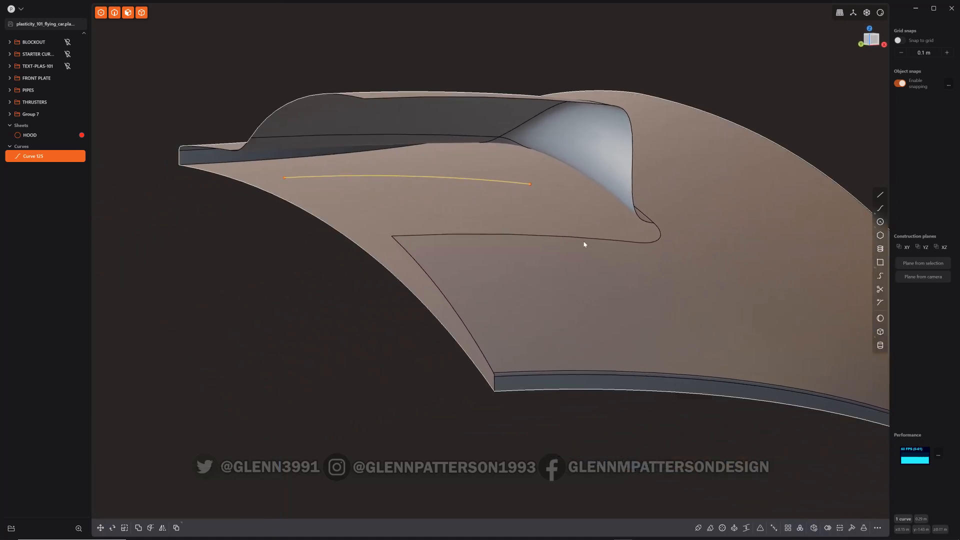
pyautogui.moveTo(584, 244); pyautogui.dragTo(591, 273, button='middle')
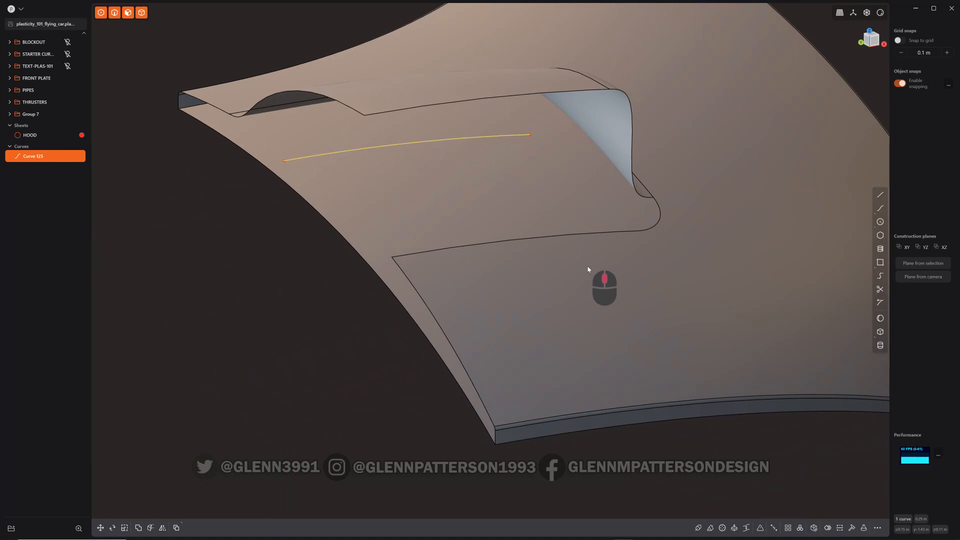
pyautogui.keyDown('shift'); pyautogui.click(511, 241); pyautogui.keyUp('shift')
pyautogui.press('e')
pyautogui.press('l')
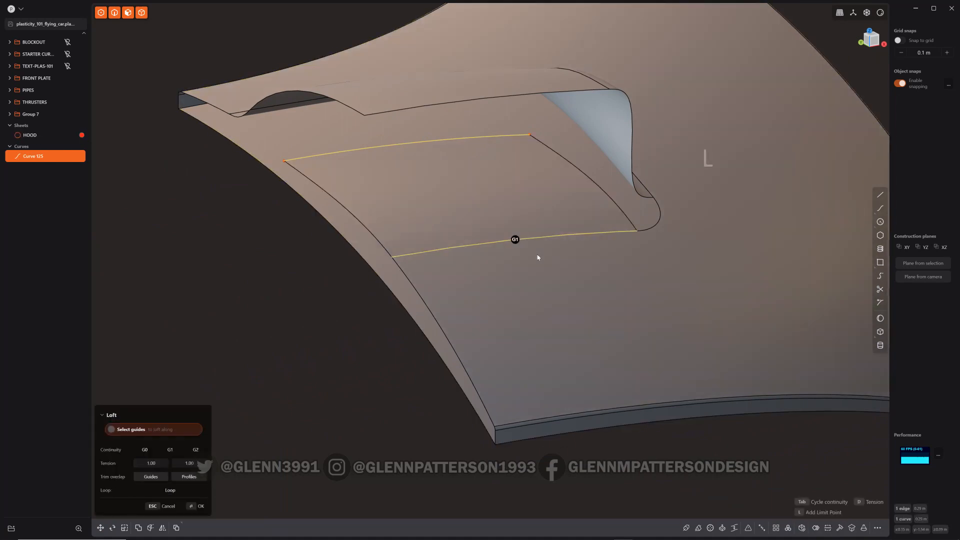
pyautogui.press('Tab')
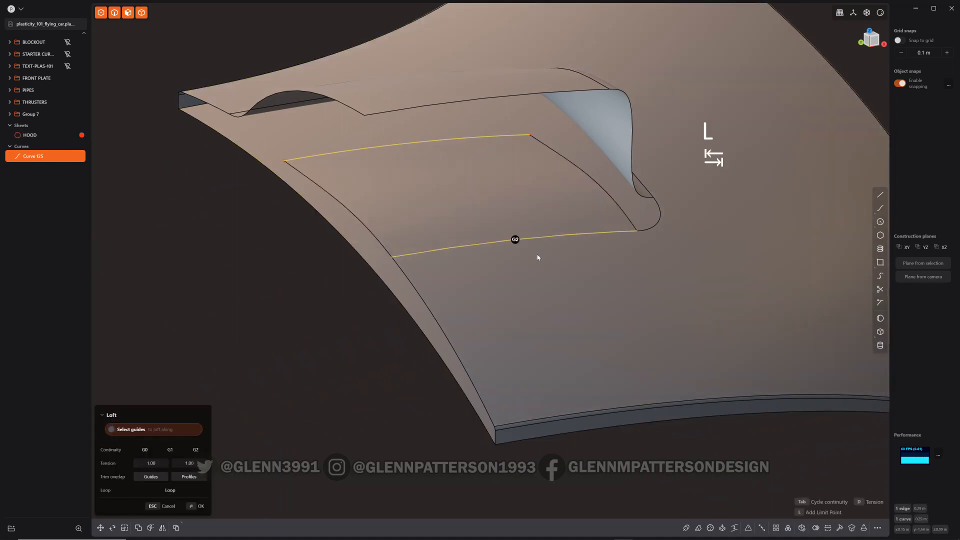
pyautogui.rightClick(595, 300)
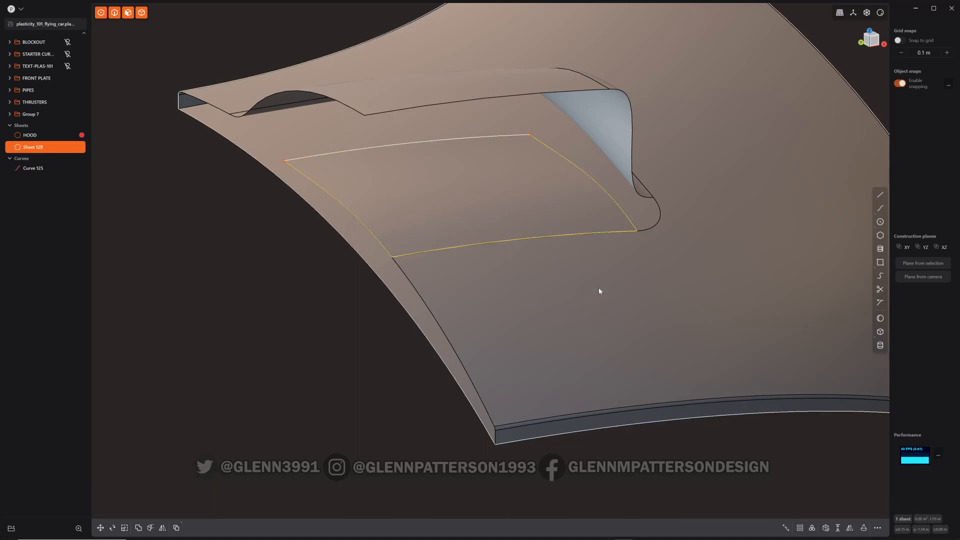
# Duplicate the scoop's top and side faces as a separate sheet
pyautogui.moveTo(602, 298)
pyautogui.mouseDown(button='middle')
pyautogui.moveTo(520, 285)
pyautogui.moveTo(615, 287)
pyautogui.mouseUp(button='middle')
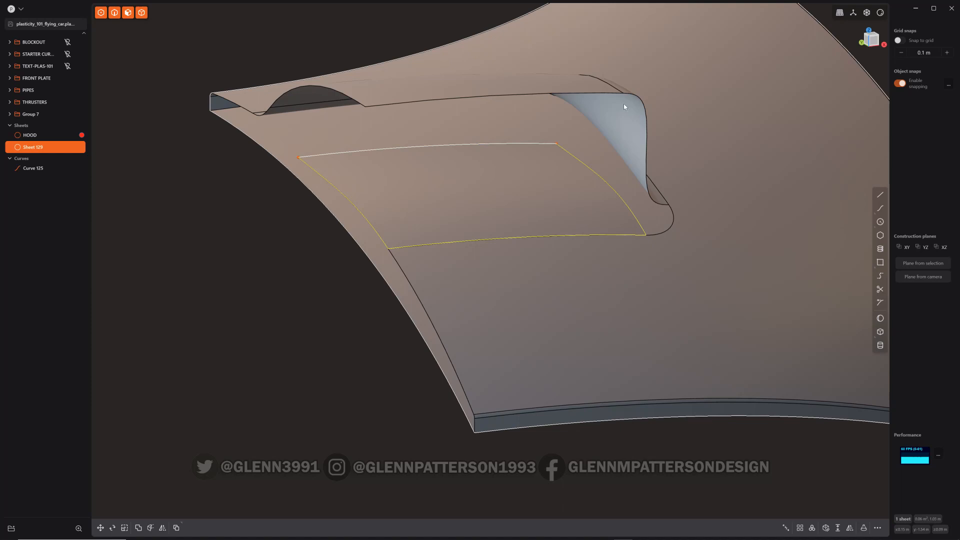
pyautogui.click(626, 132)
pyautogui.press('o')
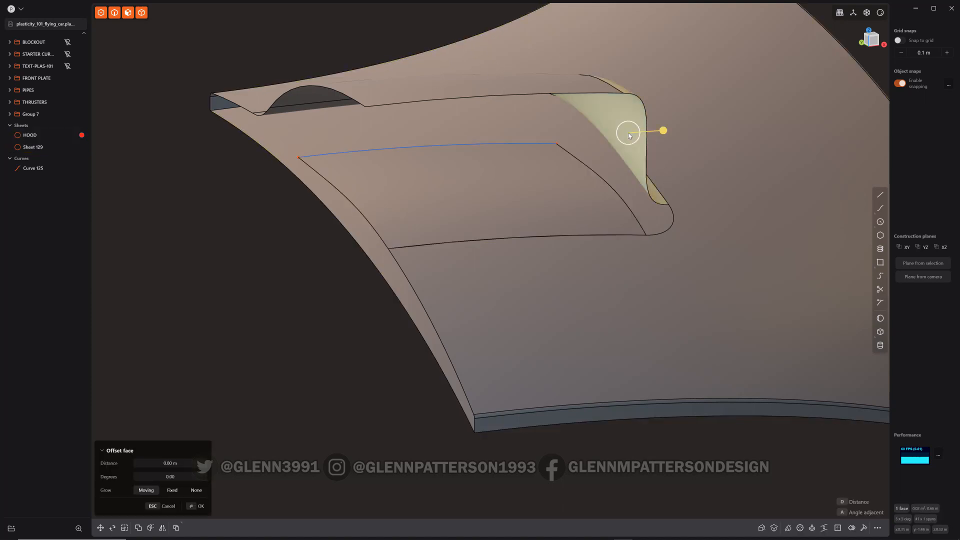
pyautogui.click(530, 83)
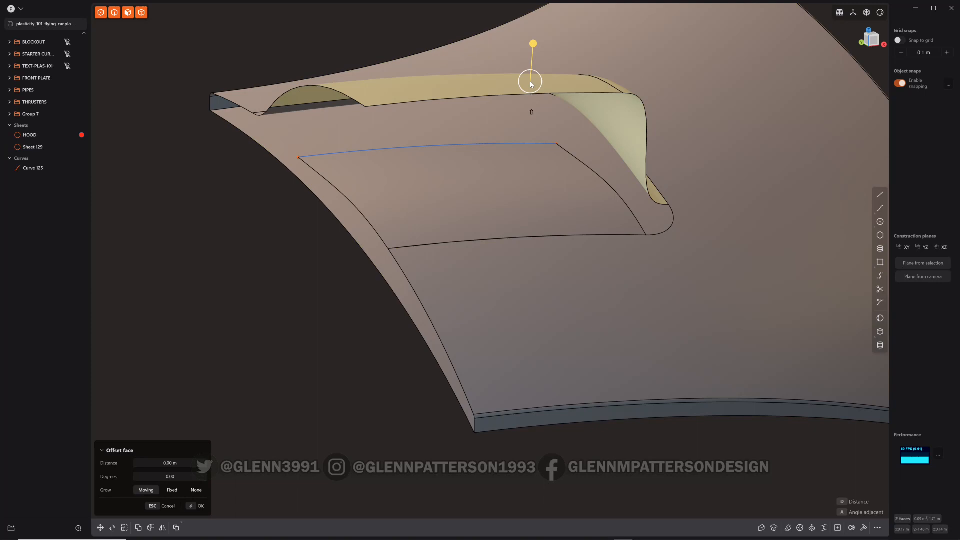
pyautogui.hotkey('shift', 'd')
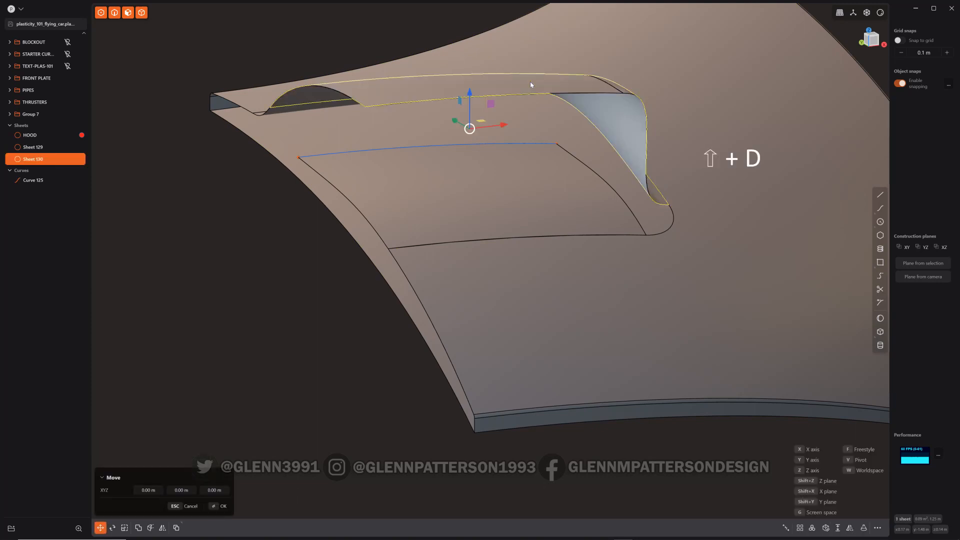
# Offset the duplicated scoop faces inward by about 0.012 m
pyautogui.hotkey('ctrl', '3')
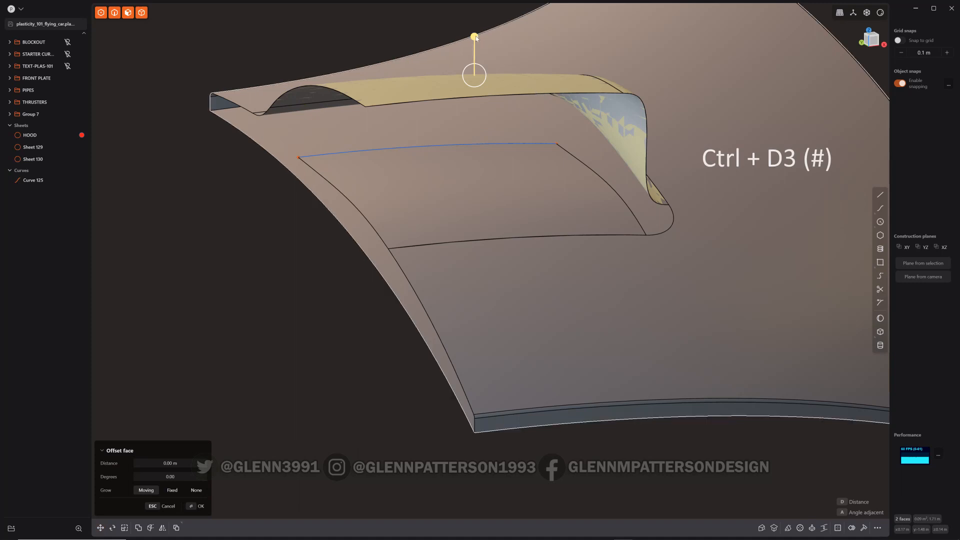
pyautogui.moveTo(475, 37); pyautogui.dragTo(473, 57)
pyautogui.moveTo(500, 110); pyautogui.dragTo(508, 164, button='middle')
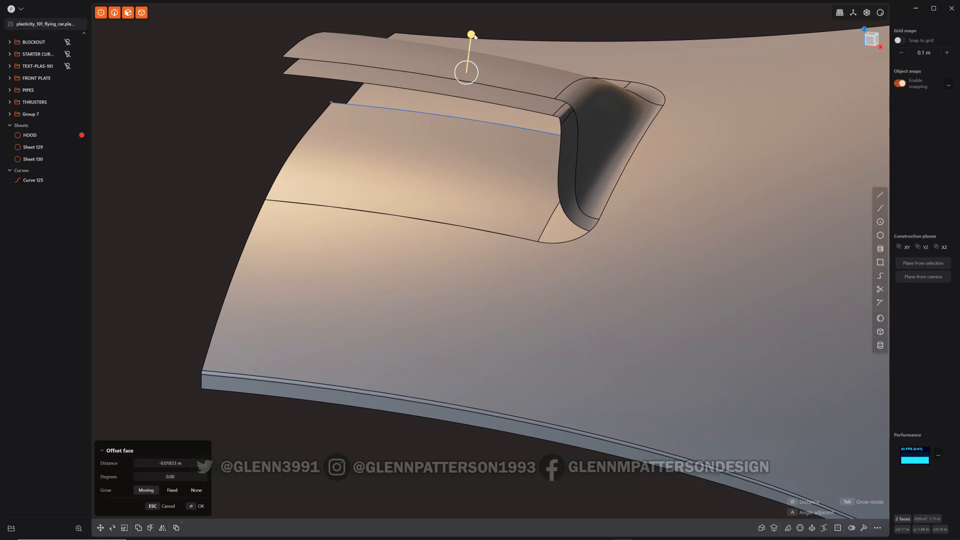
pyautogui.moveTo(471, 34); pyautogui.dragTo(471, 30)
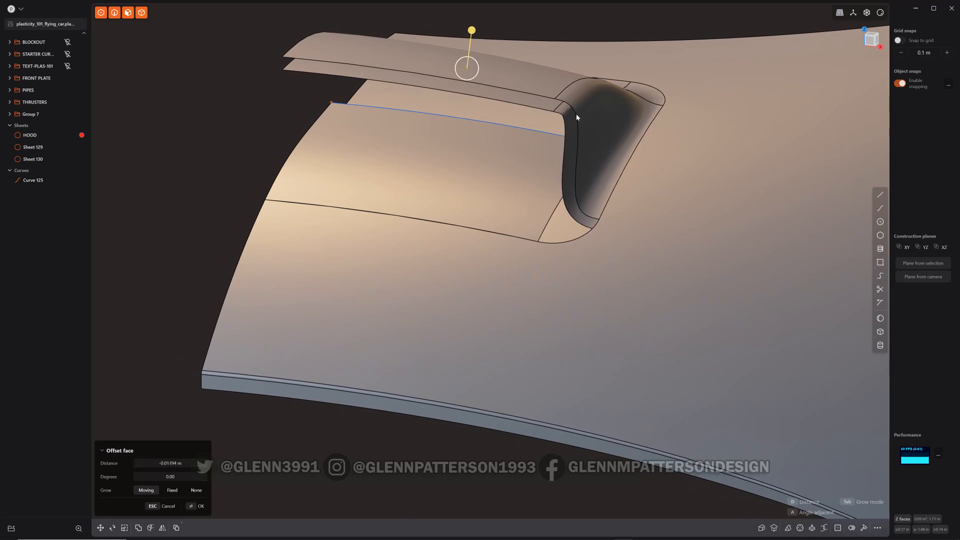
pyautogui.rightClick(656, 216)
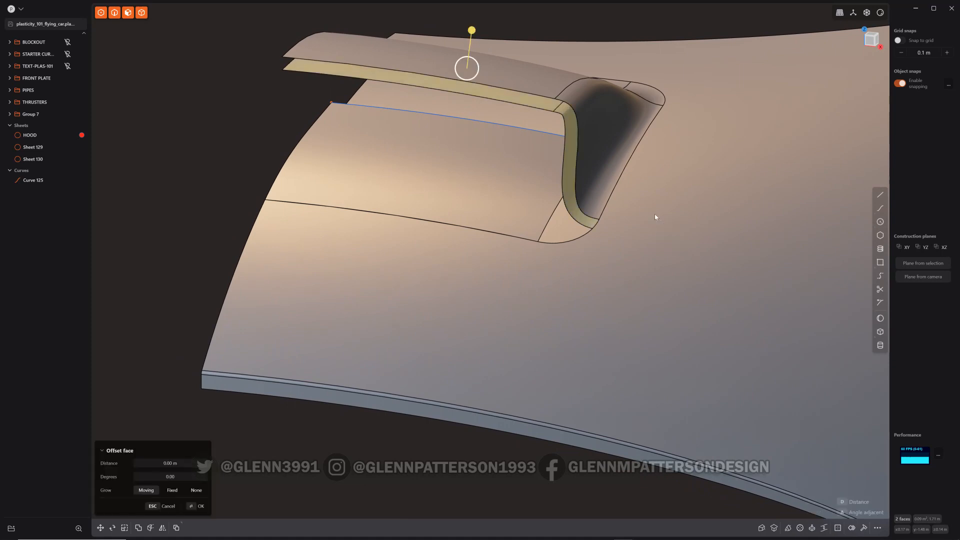
# Split the offset sheet's inner side face along an isoparametric line and delete the selected piece
pyautogui.moveTo(588, 190); pyautogui.dragTo(760, 170, button='middle')
pyautogui.keyDown('ctrl'); pyautogui.click(500, 167); pyautogui.keyUp('ctrl')
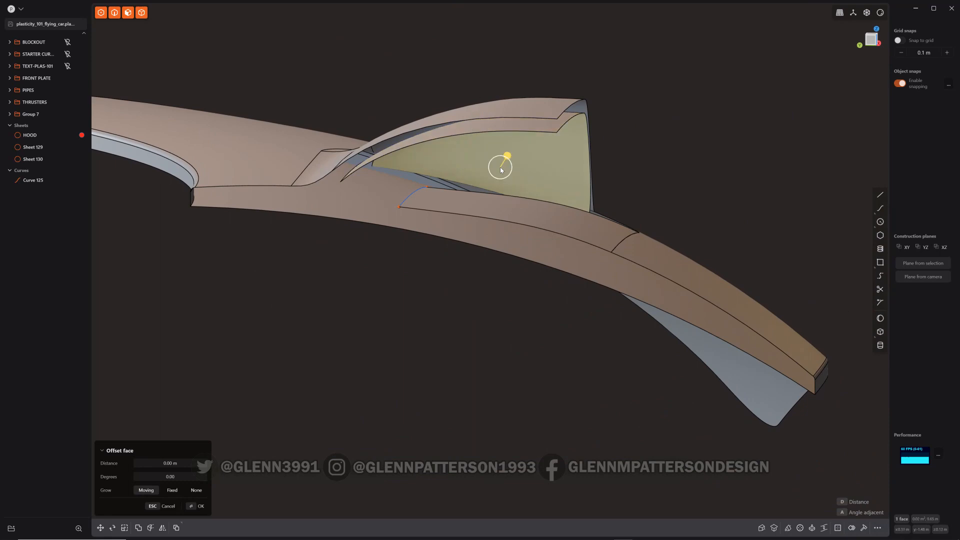
pyautogui.hotkey('ctrl', 'r')
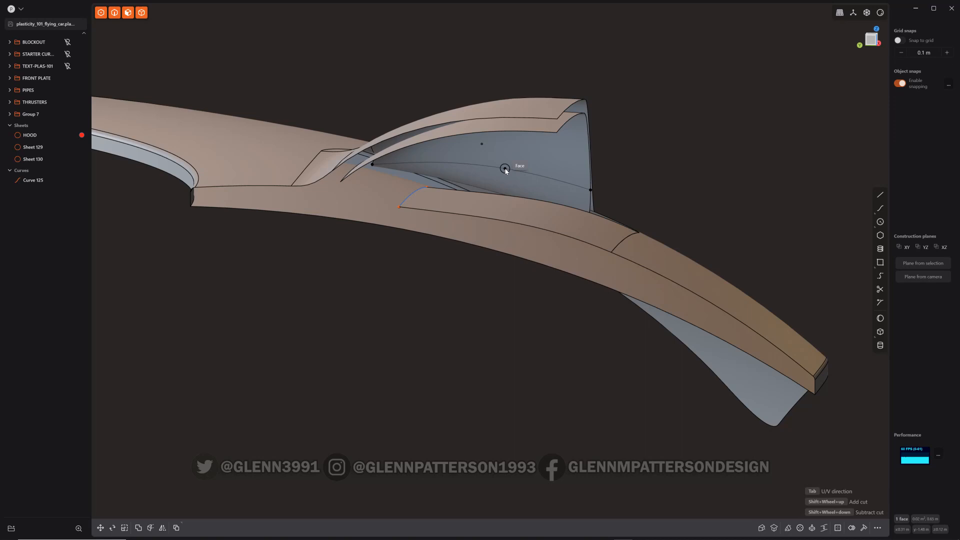
pyautogui.click(509, 167)
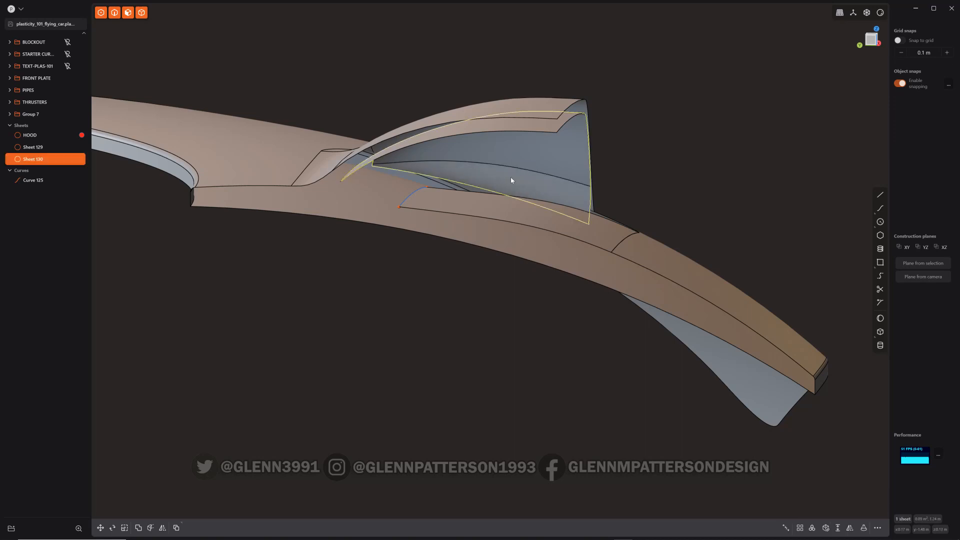
pyautogui.click(510, 178)
pyautogui.hotkey('shift', 'BackSpace')
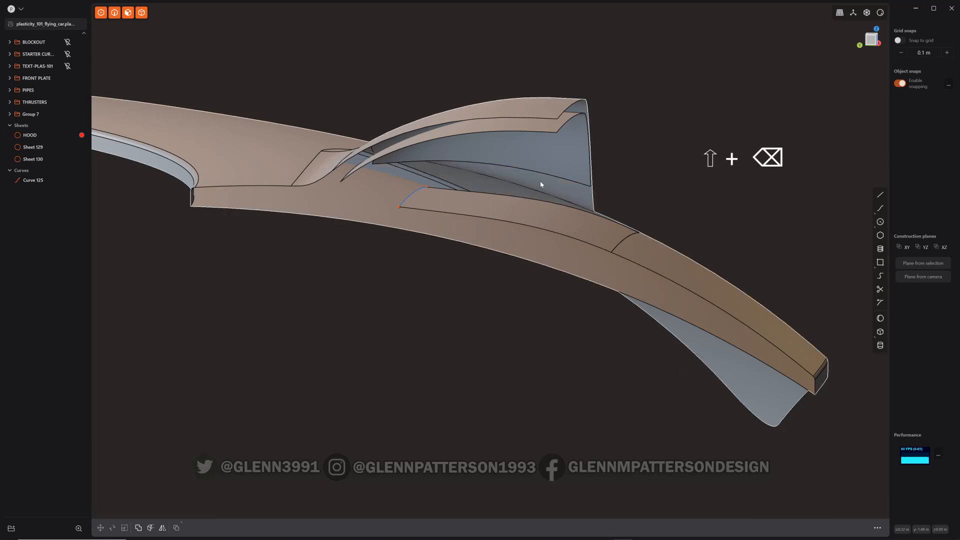
# In side view, draw a vertical line crossing the scoop sheets near the front of the opening
pyautogui.moveTo(540, 182); pyautogui.dragTo(488, 186, button='middle')
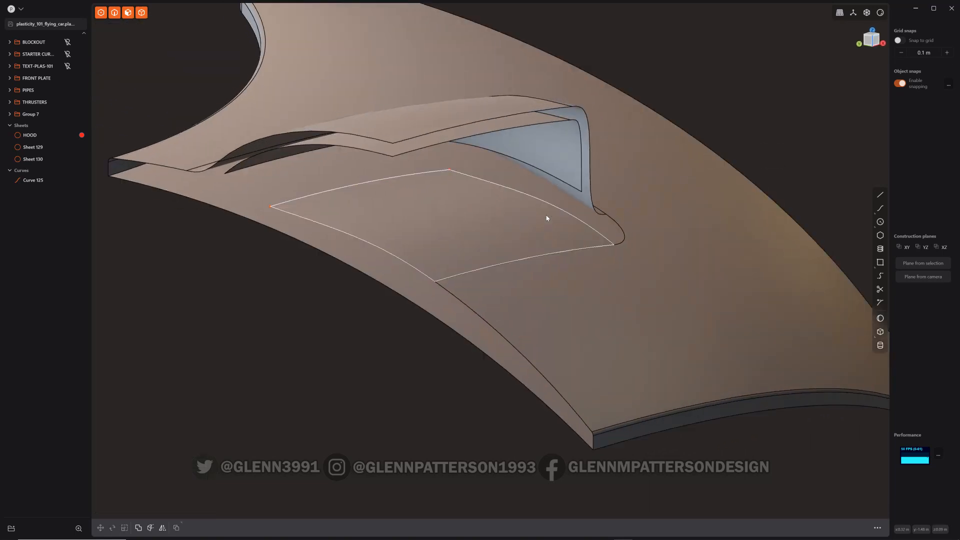
pyautogui.moveTo(440, 218); pyautogui.dragTo(610, 171, button='middle')
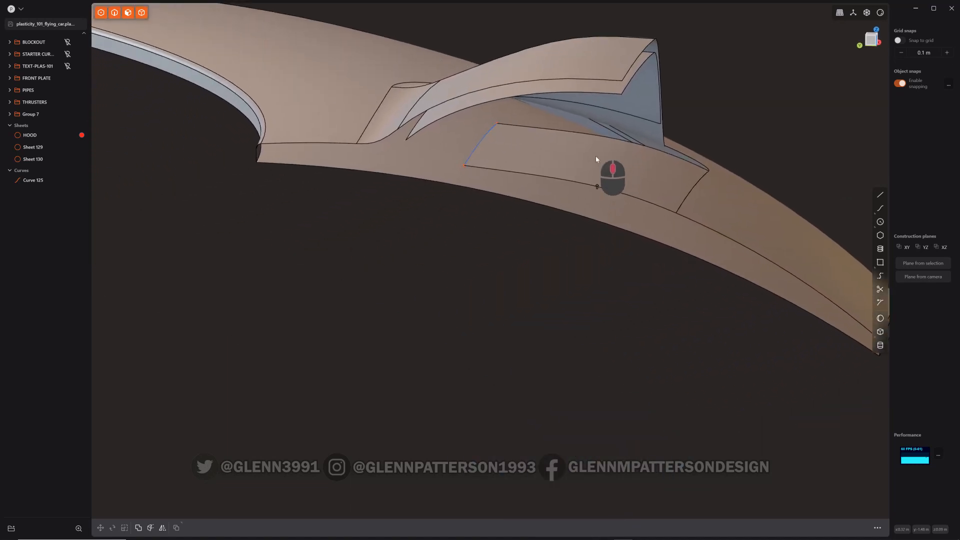
pyautogui.click(873, 40)
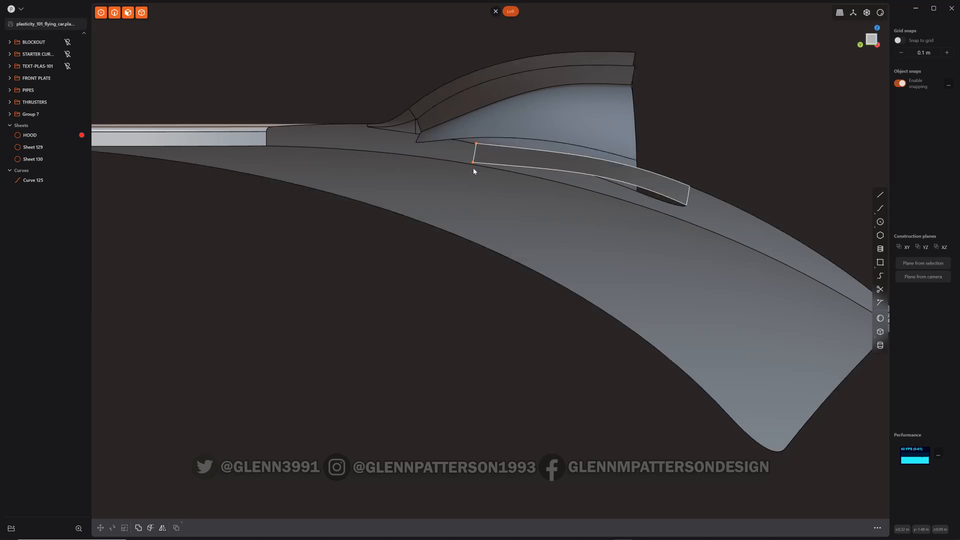
pyautogui.hotkey('shift', 'a')
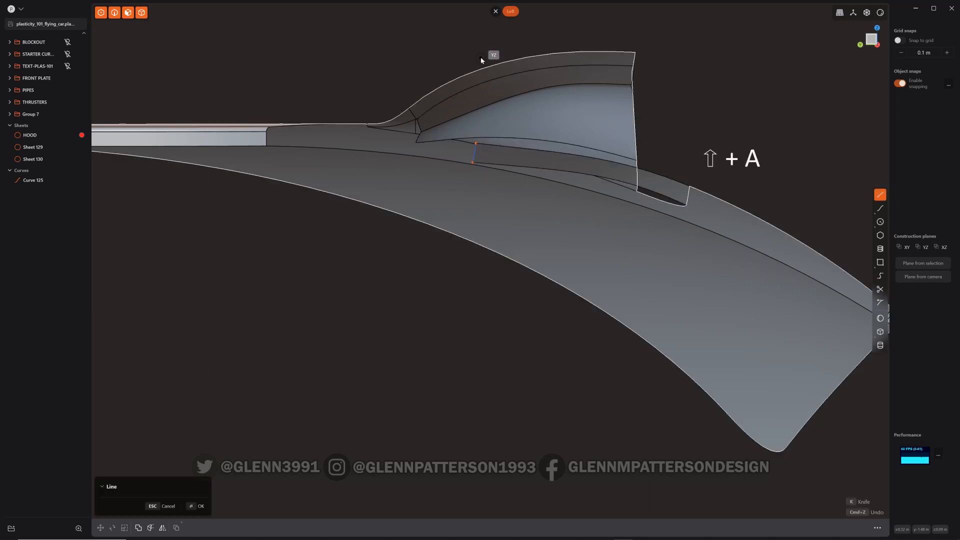
pyautogui.click(484, 50)
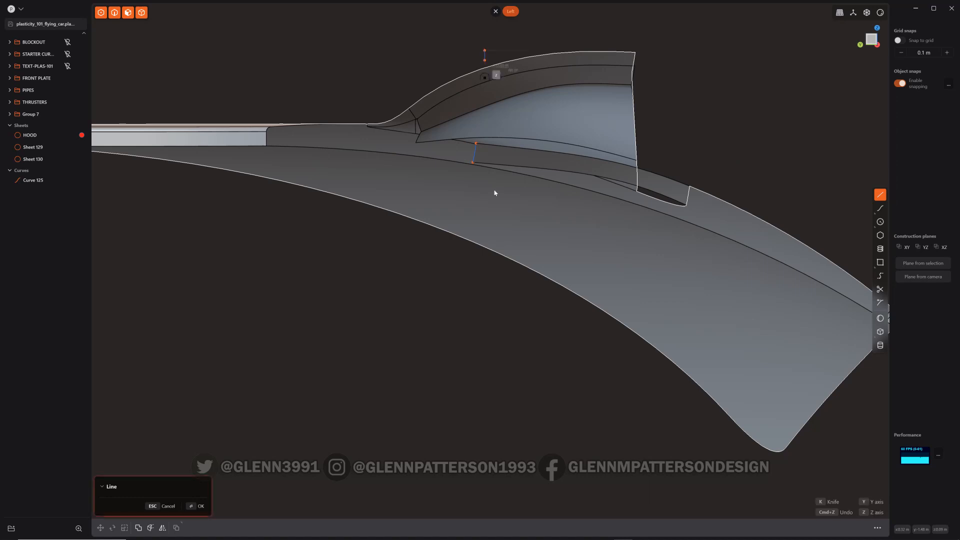
pyautogui.click(491, 318)
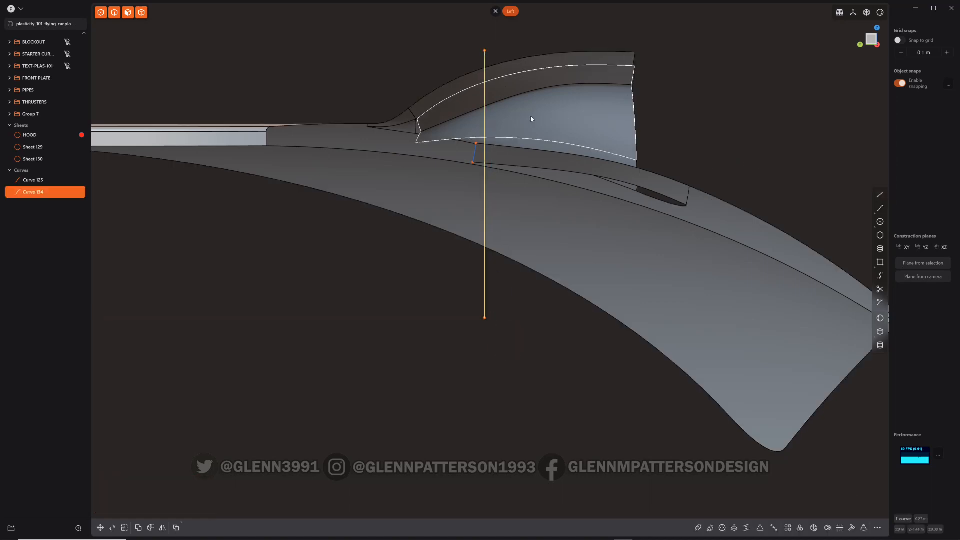
# Cut both scoop sheets with the vertical line
pyautogui.press('c')
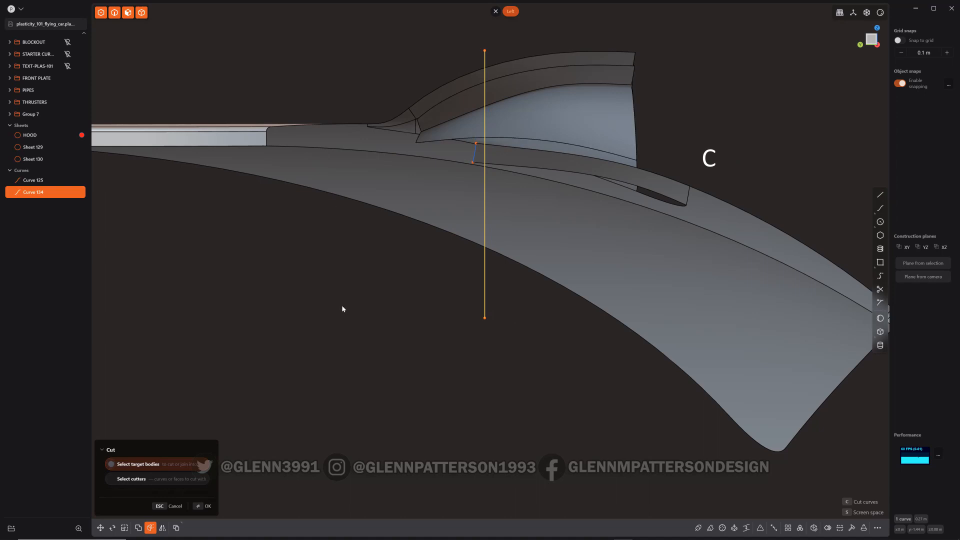
pyautogui.press('Escape')
pyautogui.click(519, 111)
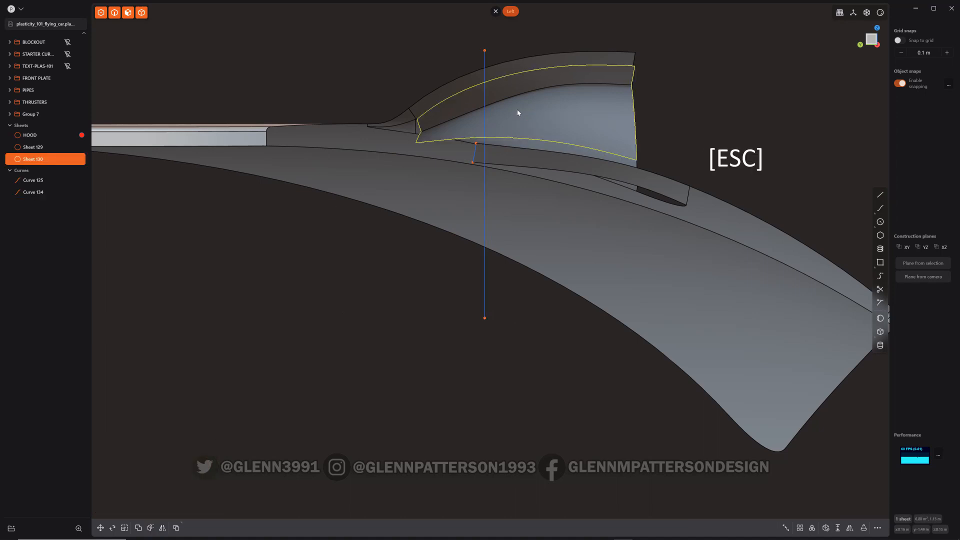
pyautogui.keyDown('shift'); pyautogui.click(507, 161); pyautogui.keyUp('shift')
pyautogui.press('c')
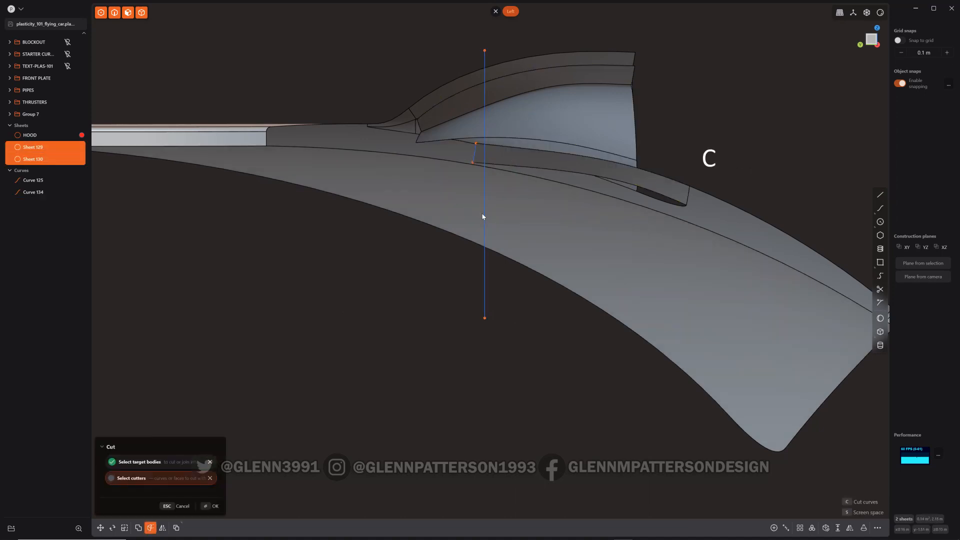
pyautogui.click(484, 215)
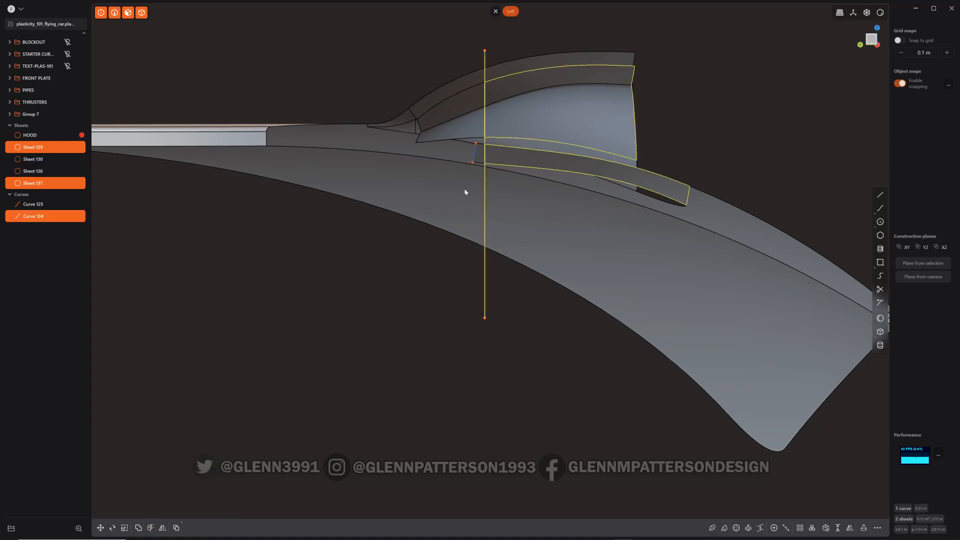
# Delete the cut-off front pieces of the scoop sheets and the vertical cutting line
pyautogui.click(462, 134)
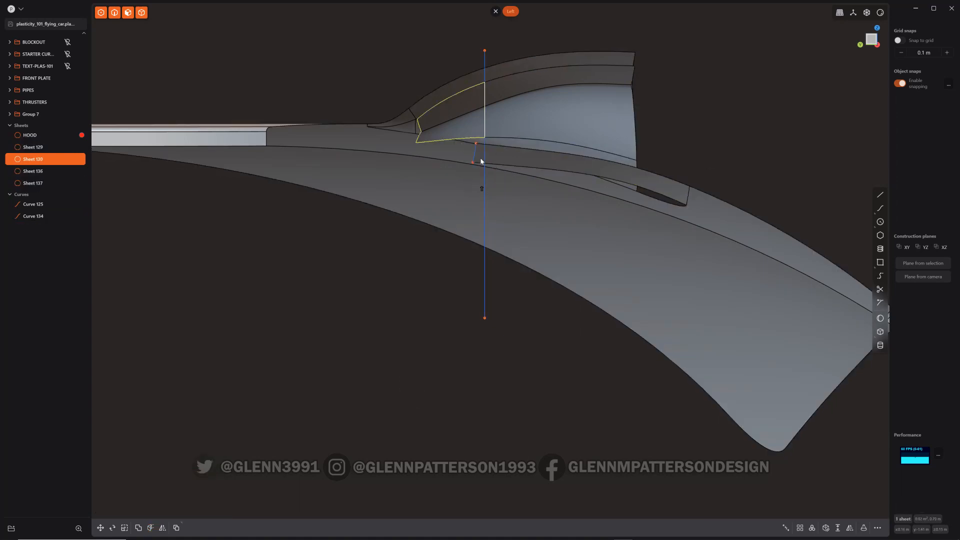
pyautogui.keyDown('shift'); pyautogui.click(479, 157); pyautogui.keyUp('shift')
pyautogui.press('x')
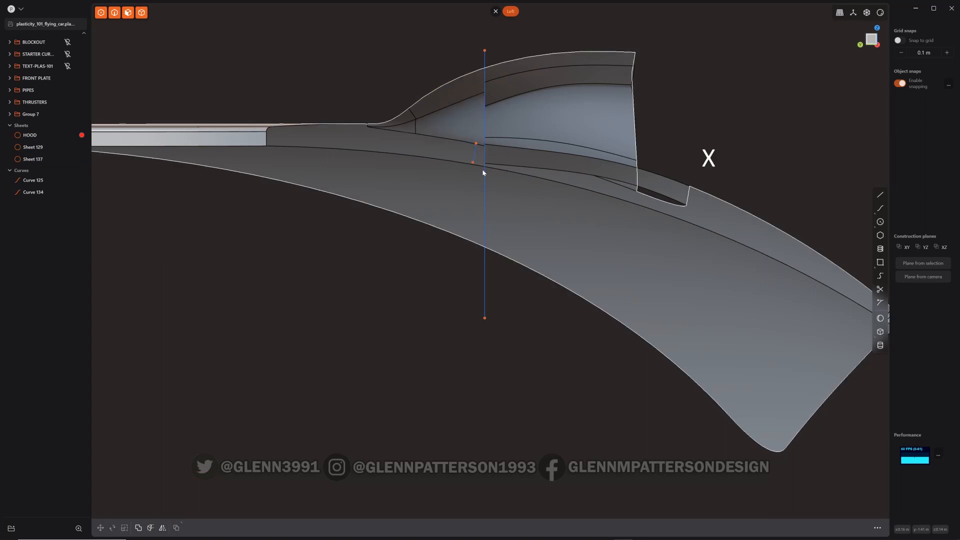
pyautogui.click(484, 82)
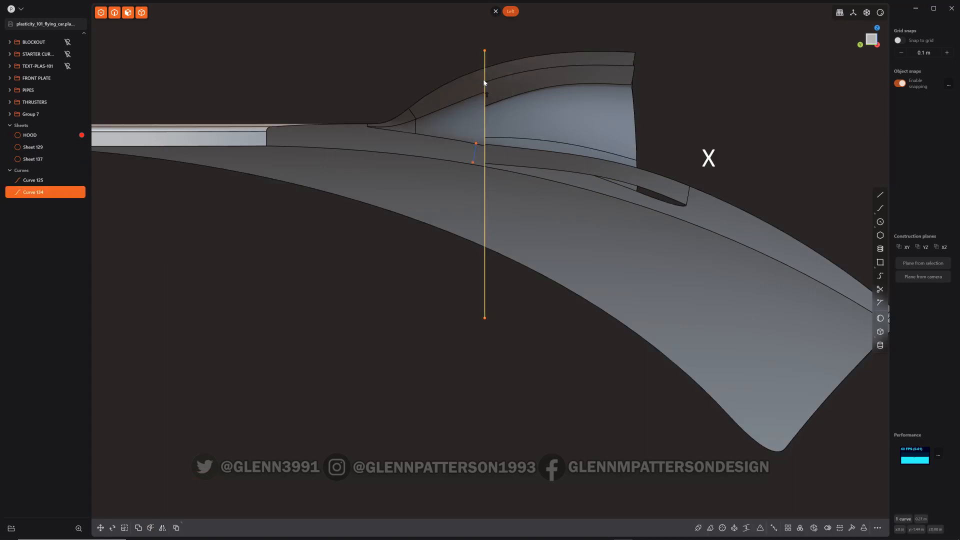
pyautogui.keyDown('shift'); pyautogui.click(475, 153); pyautogui.keyUp('shift')
pyautogui.press('x')
pyautogui.moveTo(550, 186); pyautogui.dragTo(492, 213, button='middle')
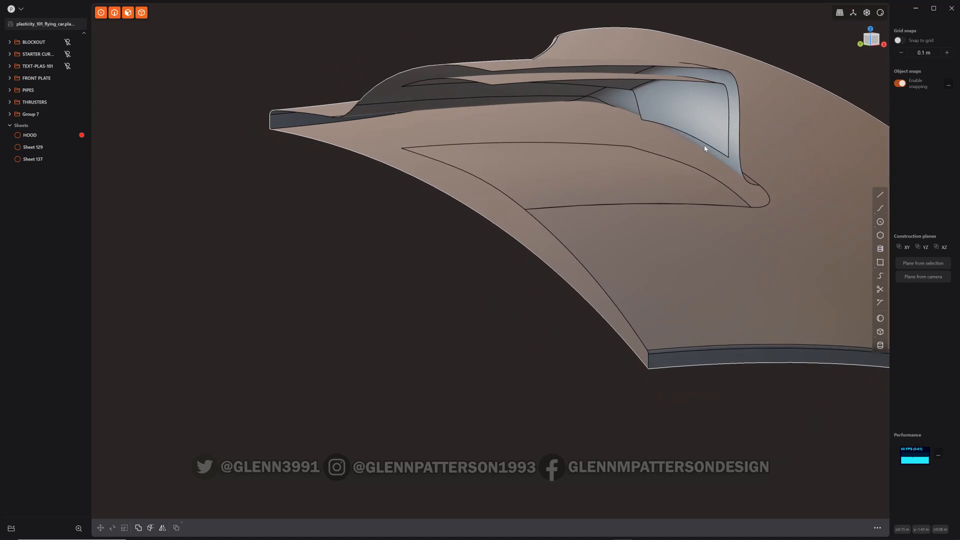
pyautogui.moveTo(706, 116); pyautogui.dragTo(735, 133, button='middle')
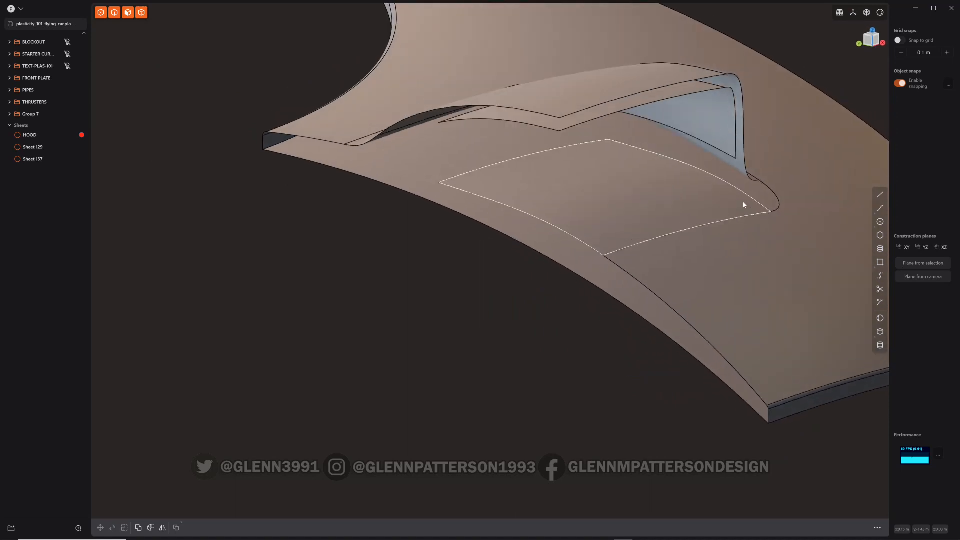
pyautogui.click(713, 146)
pyautogui.click(716, 148)
pyautogui.press('e')
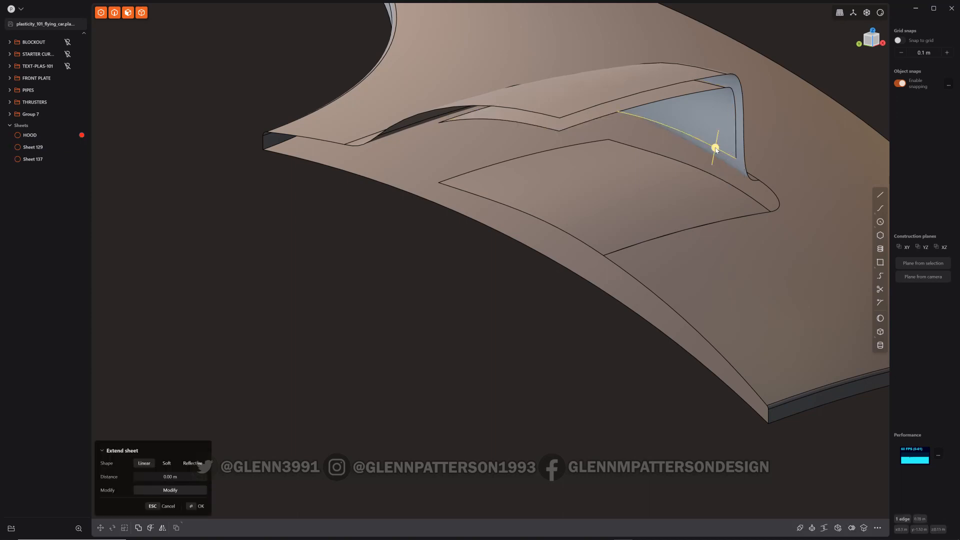
pyautogui.keyDown('shift'); pyautogui.click(702, 171); pyautogui.keyUp('shift')
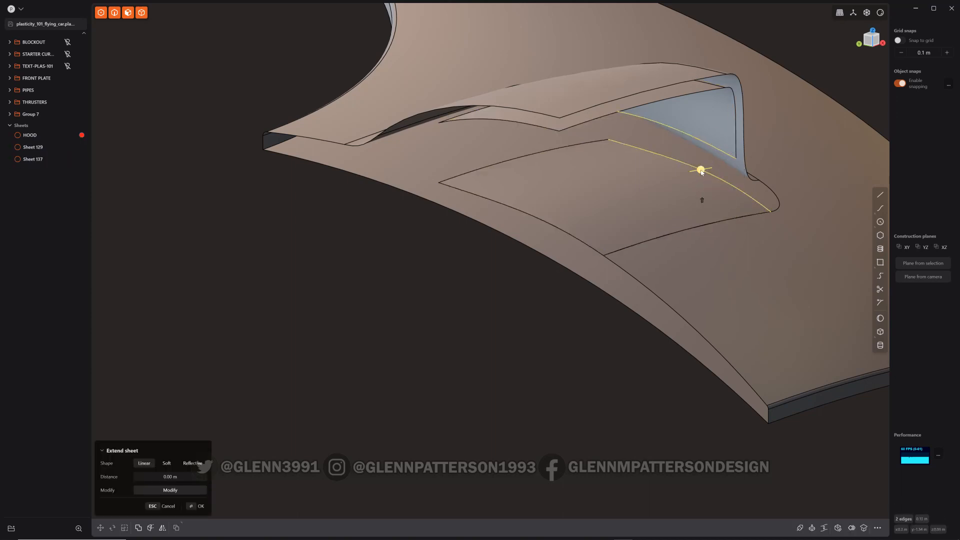
pyautogui.press('l')
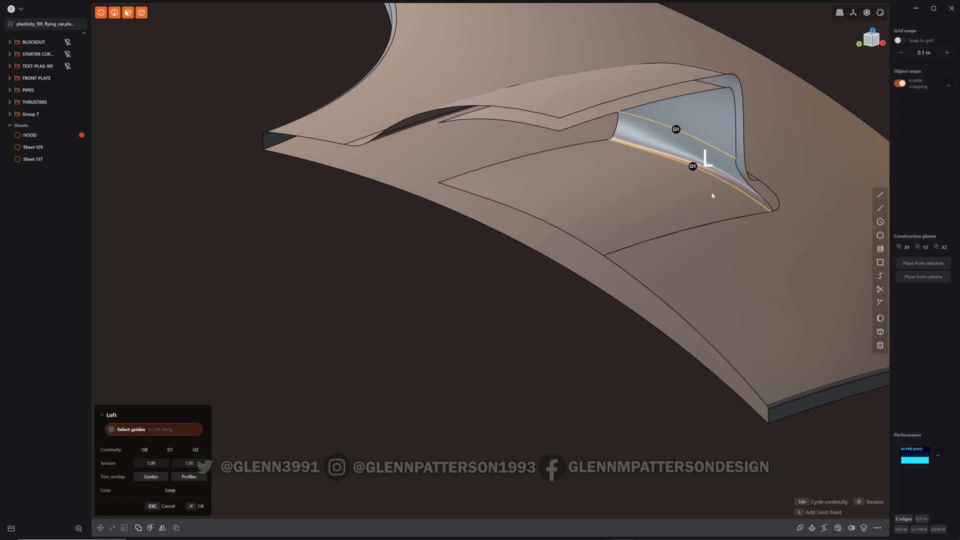
pyautogui.moveTo(712, 195); pyautogui.dragTo(717, 220, button='middle')
pyautogui.press('Escape')
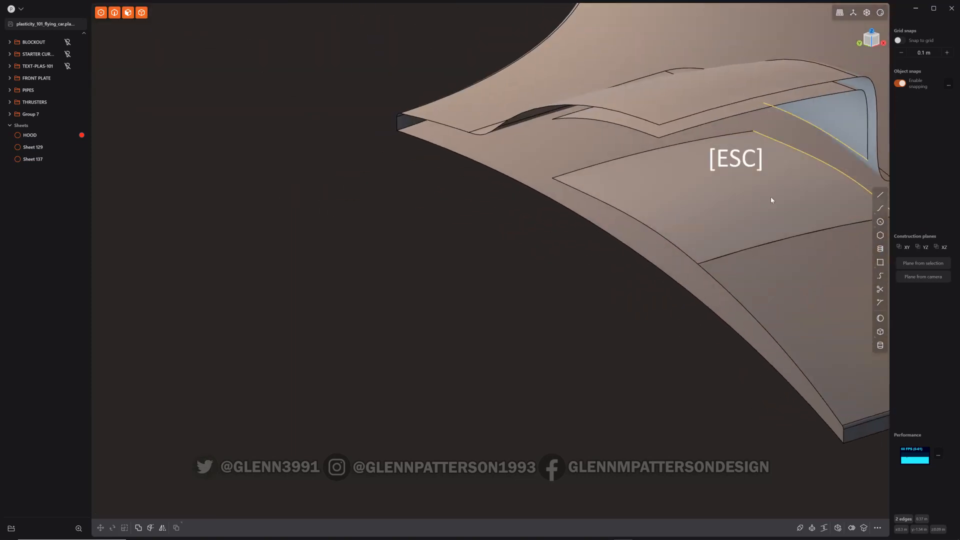
# Split the patch covering the hood opening with an isoparametric cut across it
pyautogui.keyDown('shift'); pyautogui.moveTo(770, 200); pyautogui.dragTo(530, 214, button='middle'); pyautogui.keyUp('shift')
pyautogui.scroll(4, 557, 188)
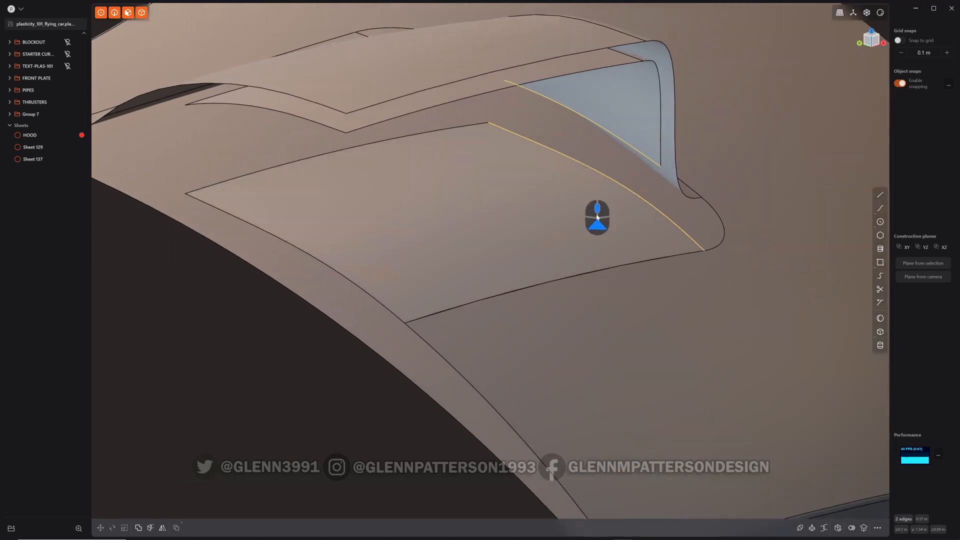
pyautogui.click(597, 217)
pyautogui.press('o')
pyautogui.press('Escape')
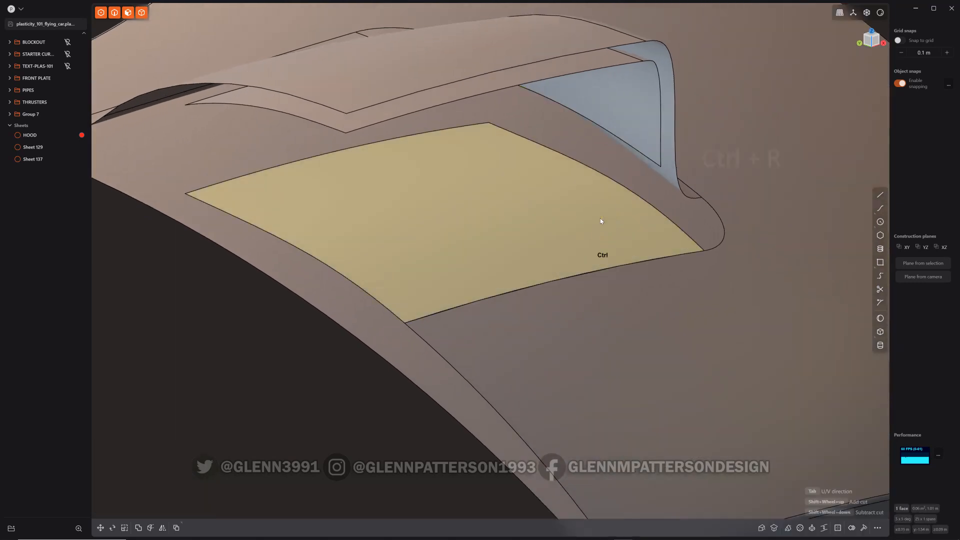
pyautogui.hotkey('ctrl', 'r')
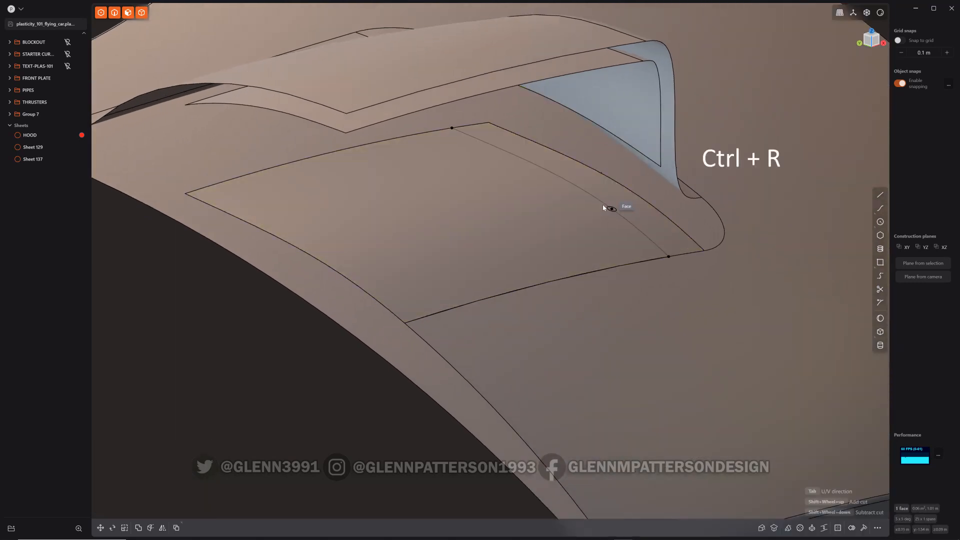
pyautogui.click(661, 165)
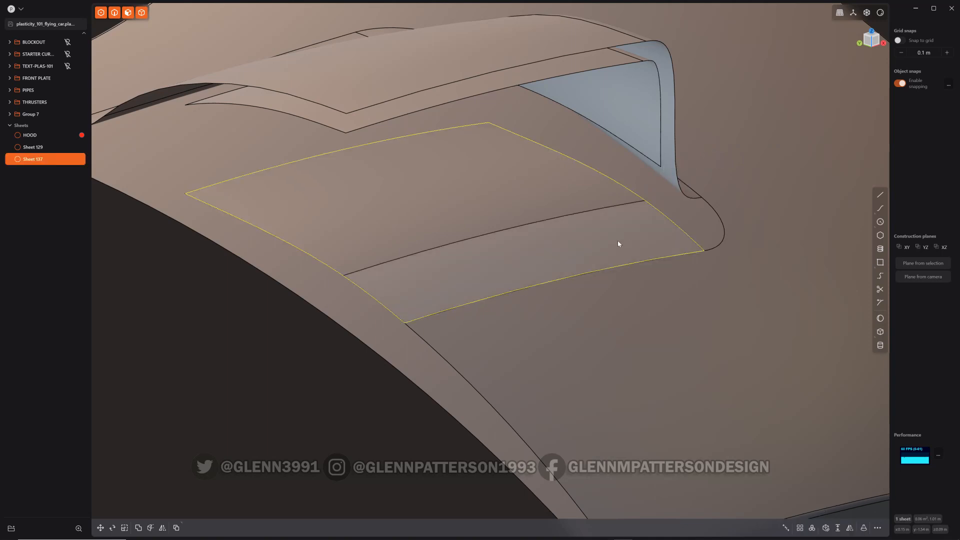
# Loft a sheet from the scoop's inner side edge to the new cut line on the opening patch
pyautogui.moveTo(535, 230); pyautogui.dragTo(546, 165, button='middle')
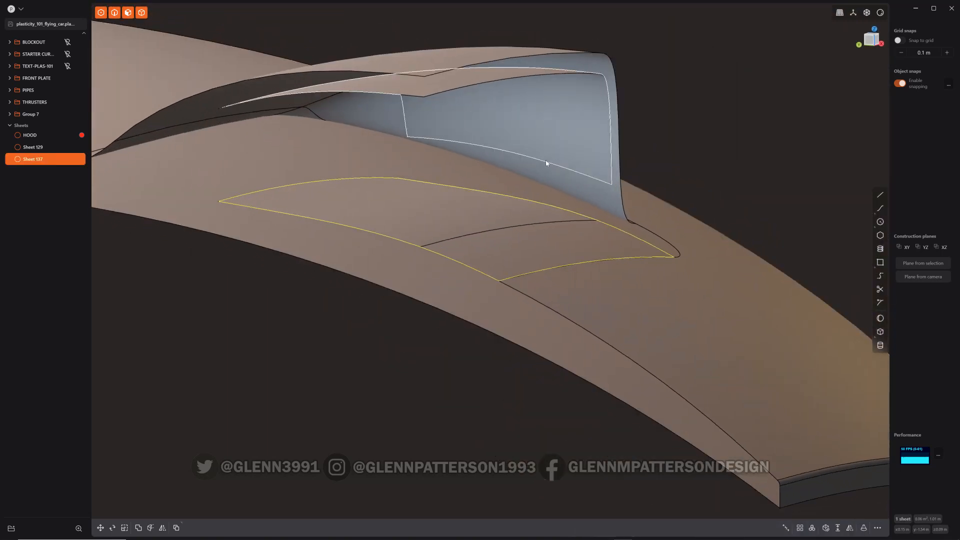
pyautogui.click(544, 161)
pyautogui.click(545, 165)
pyautogui.press('e')
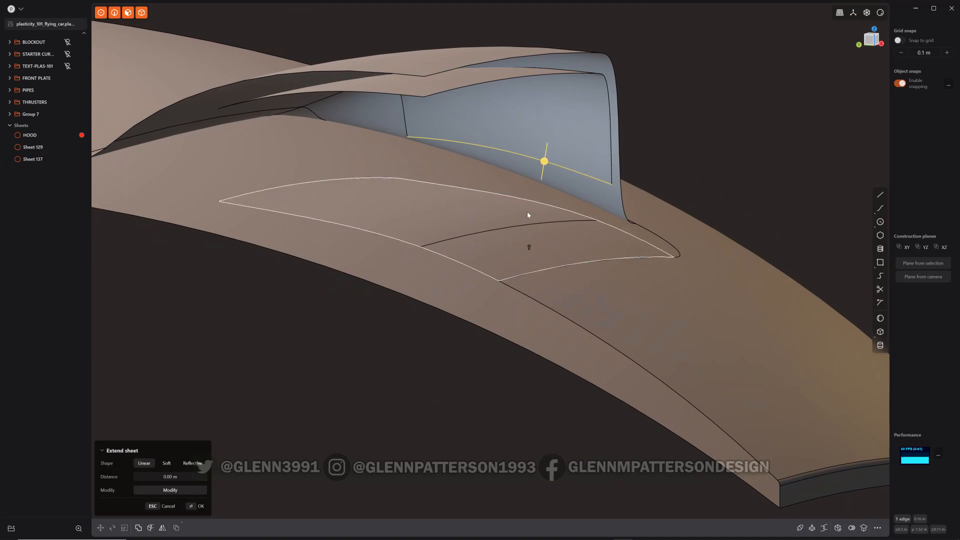
pyautogui.keyDown('shift'); pyautogui.click(529, 200); pyautogui.keyUp('shift')
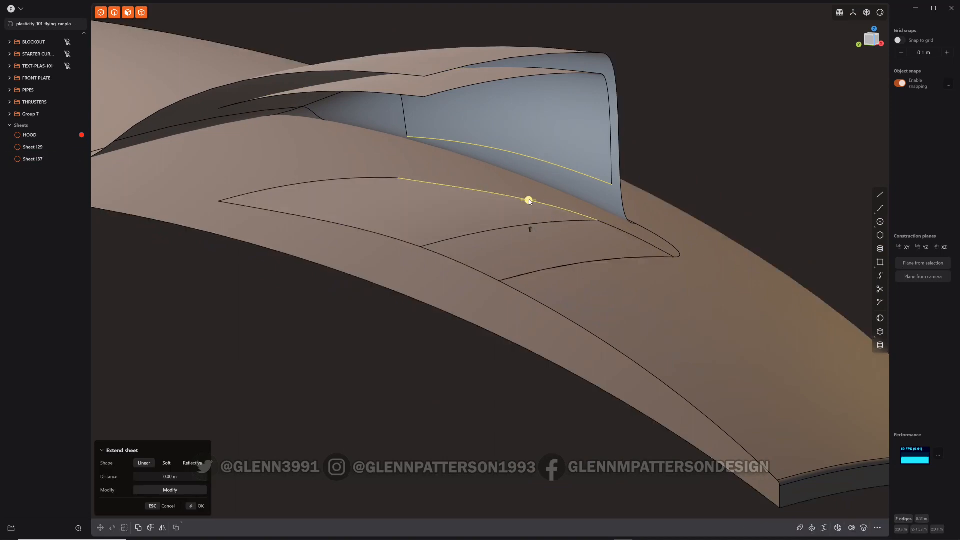
pyautogui.press('l')
pyautogui.moveTo(529, 200); pyautogui.dragTo(469, 235, button='middle')
pyautogui.press('Return')
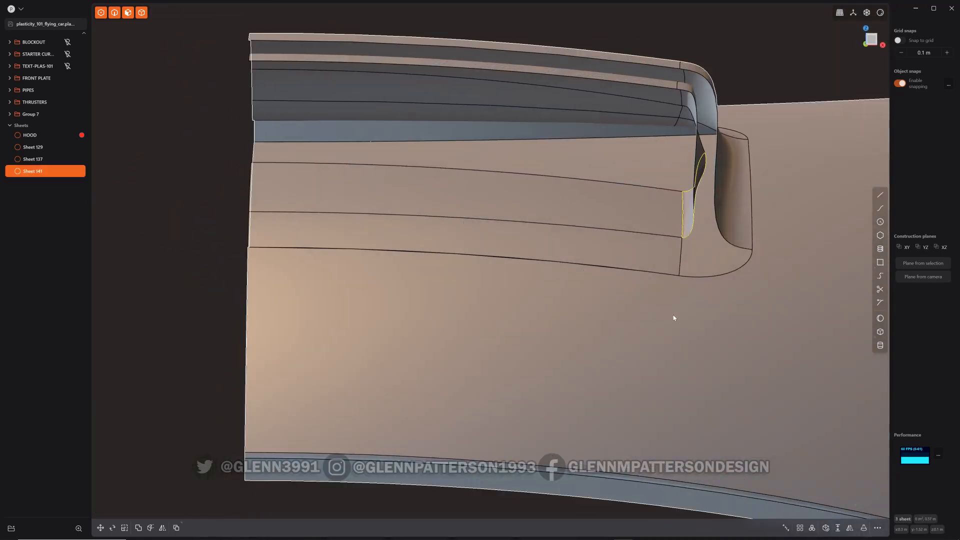
# Join the hood with the three scoop sheets into a single sheet
pyautogui.moveTo(675, 317); pyautogui.dragTo(735, 332, button='middle')
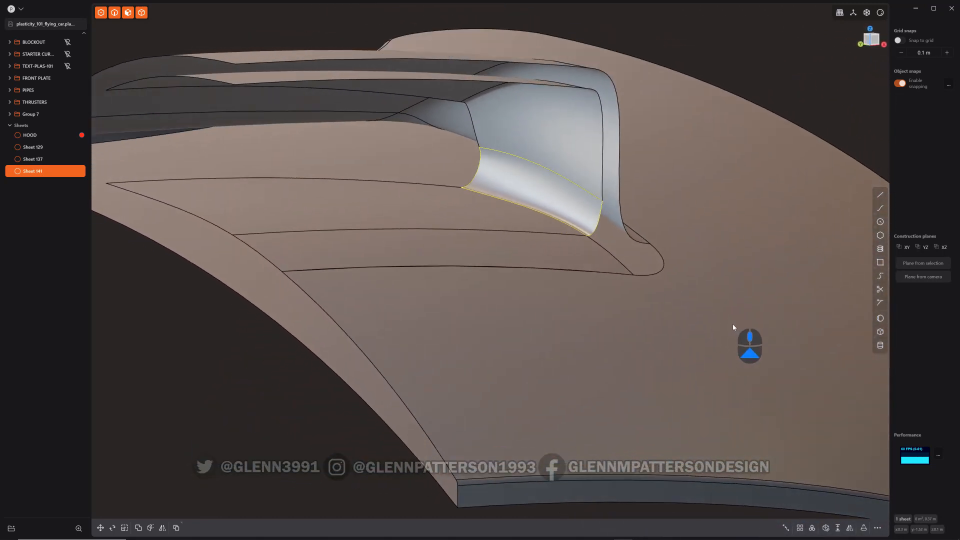
pyautogui.click(184, 366)
pyautogui.hotkey('alt', 'shift', 'z')
pyautogui.moveTo(463, 310); pyautogui.dragTo(560, 316, button='middle')
pyautogui.hotkey('alt', 'shift', 'z')
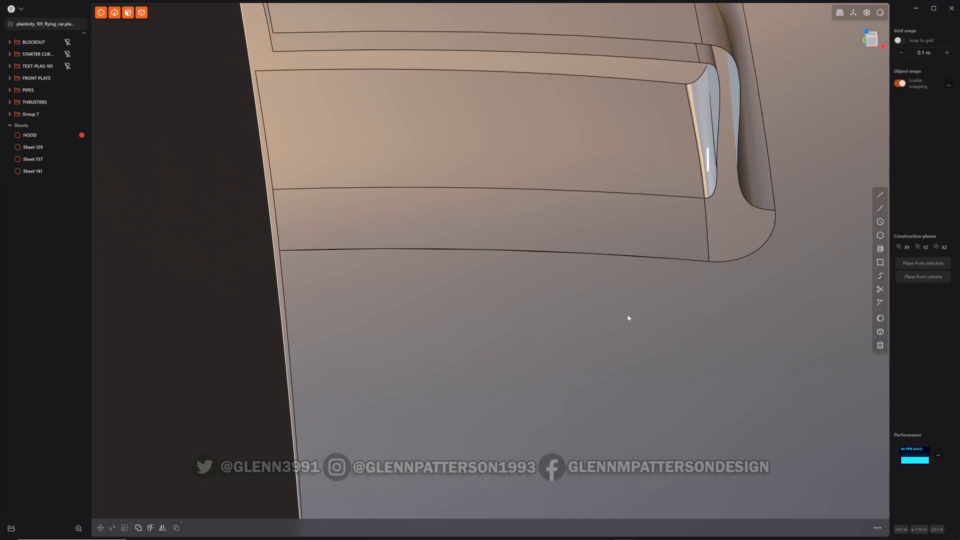
pyautogui.keyDown('shift'); pyautogui.moveTo(631, 325); pyautogui.dragTo(492, 400, button='middle'); pyautogui.keyUp('shift')
pyautogui.moveTo(704, 308); pyautogui.dragTo(672, 311, button='middle')
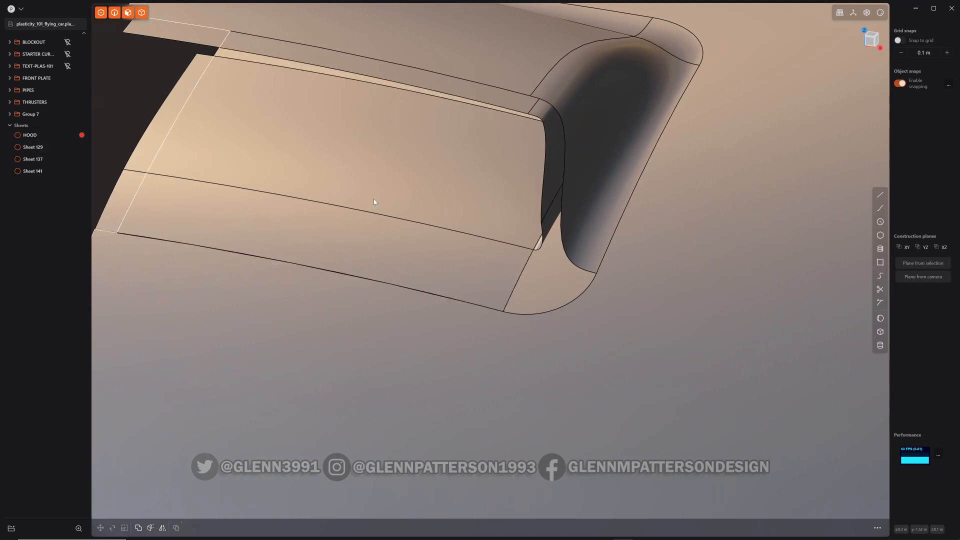
pyautogui.click(28, 136)
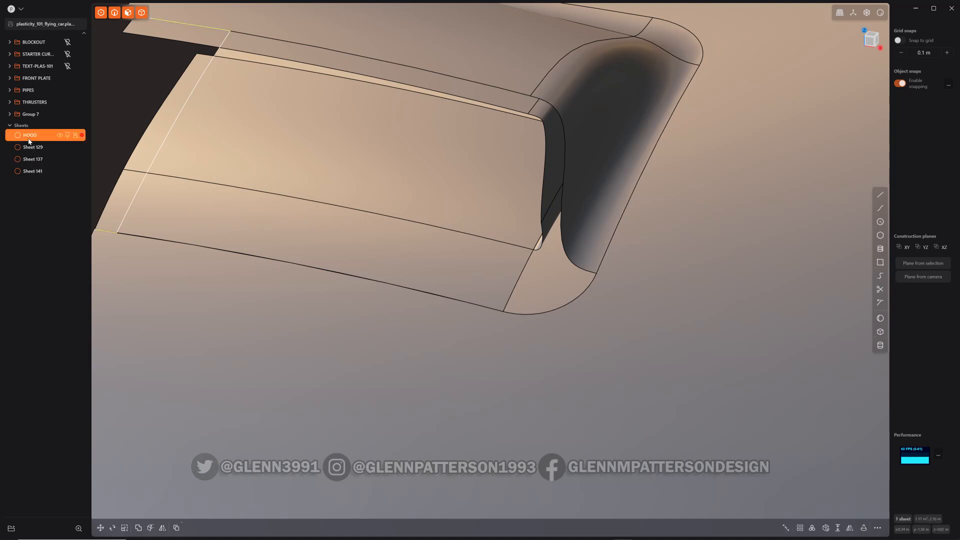
pyautogui.keyDown('shift'); pyautogui.click(33, 171); pyautogui.keyUp('shift')
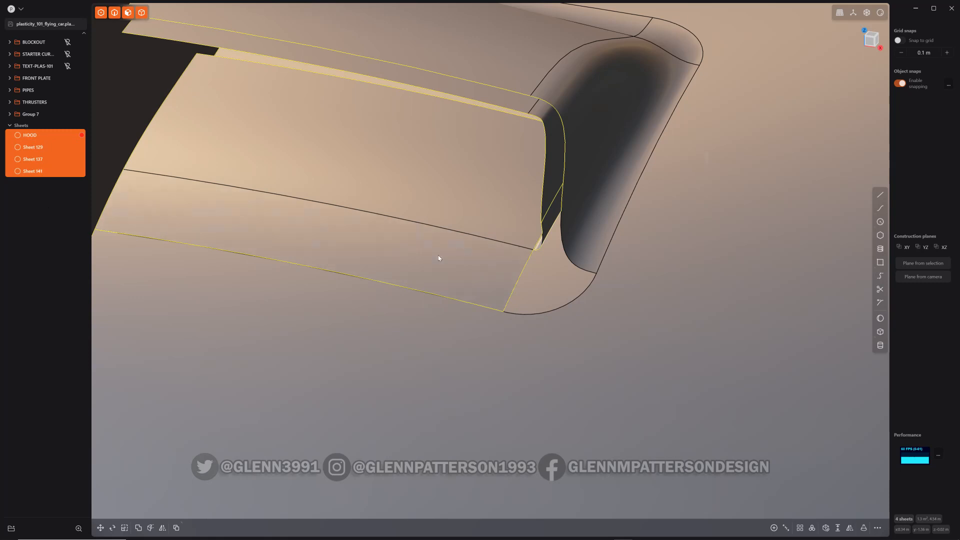
pyautogui.press('j')
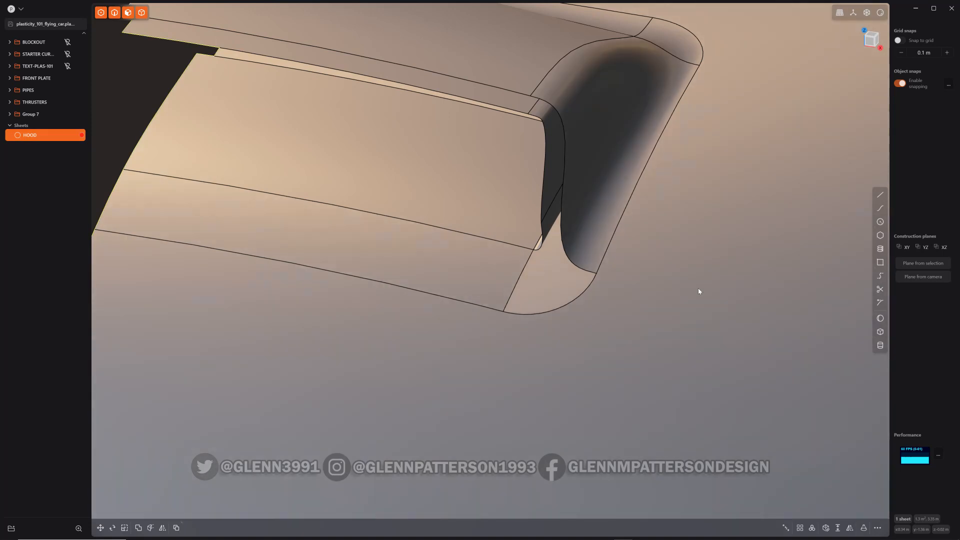
pyautogui.moveTo(547, 332); pyautogui.dragTo(634, 250, button='middle')
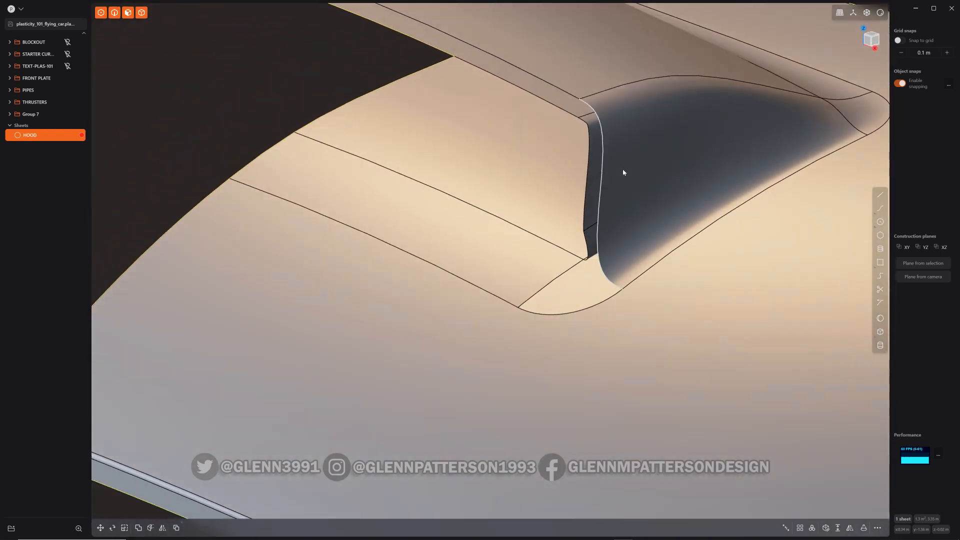
pyautogui.click(589, 143)
pyautogui.hotkey('shift', 'e')
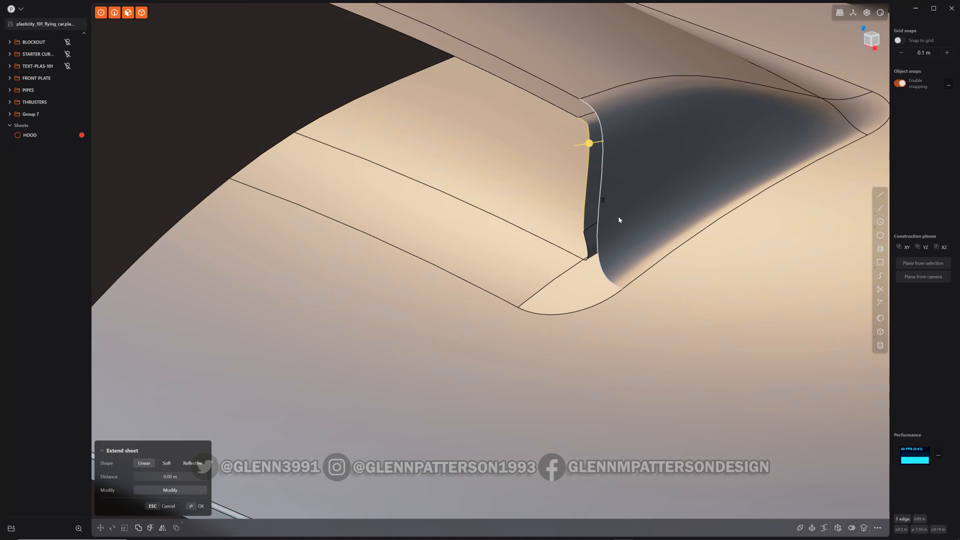
pyautogui.moveTo(619, 220); pyautogui.dragTo(650, 200, button='middle')
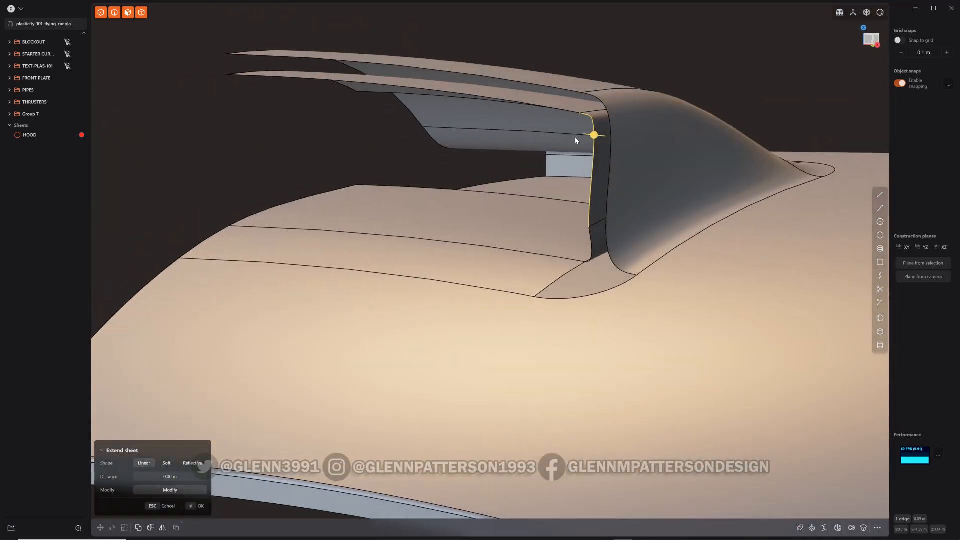
pyautogui.click(661, 216)
pyautogui.press('o')
# Cut the hood face with an isoparametric cut from the end of the scoop's inner edge
pyautogui.hotkey('ctrl', 'r')
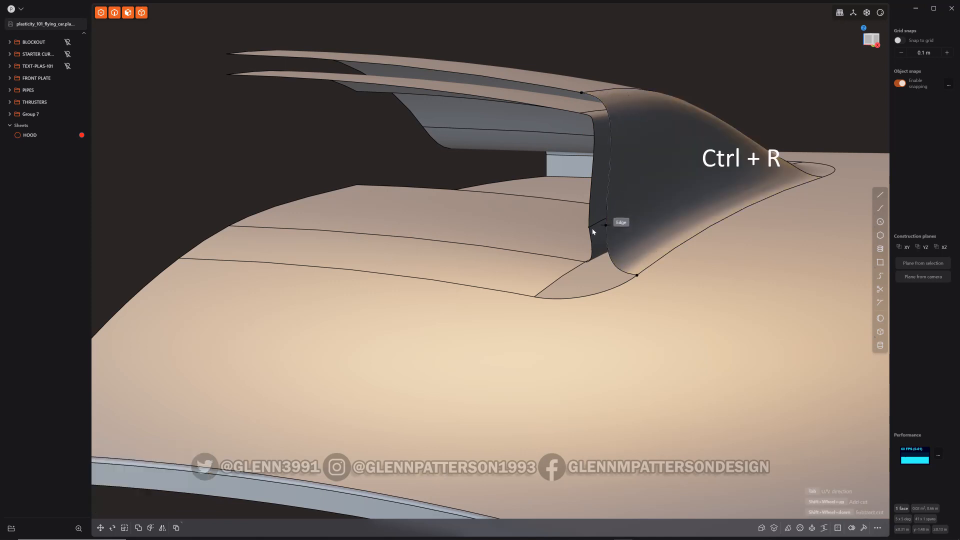
pyautogui.press('Tab')
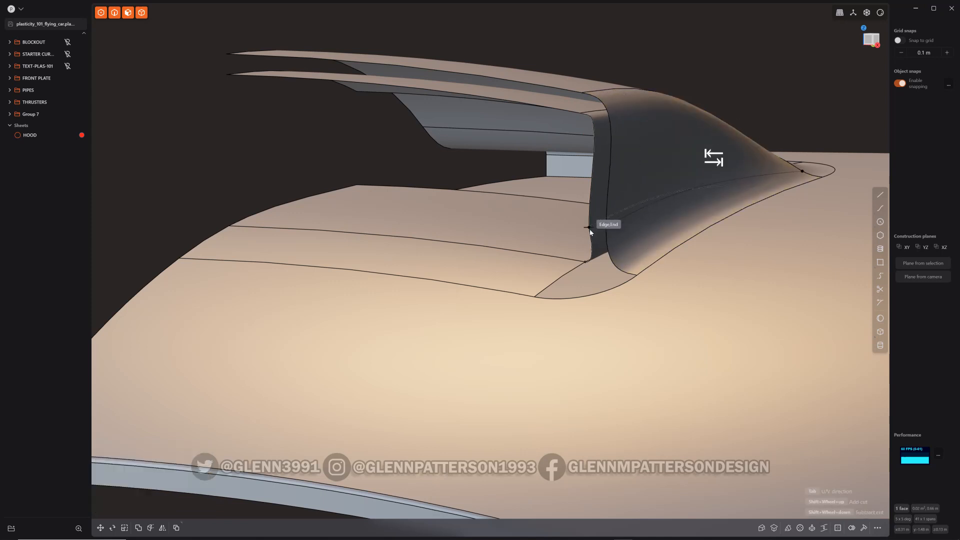
pyautogui.click(590, 230)
pyautogui.moveTo(649, 232)
pyautogui.mouseDown(button='middle')
pyautogui.moveTo(685, 257)
pyautogui.moveTo(655, 231)
pyautogui.mouseUp(button='middle')
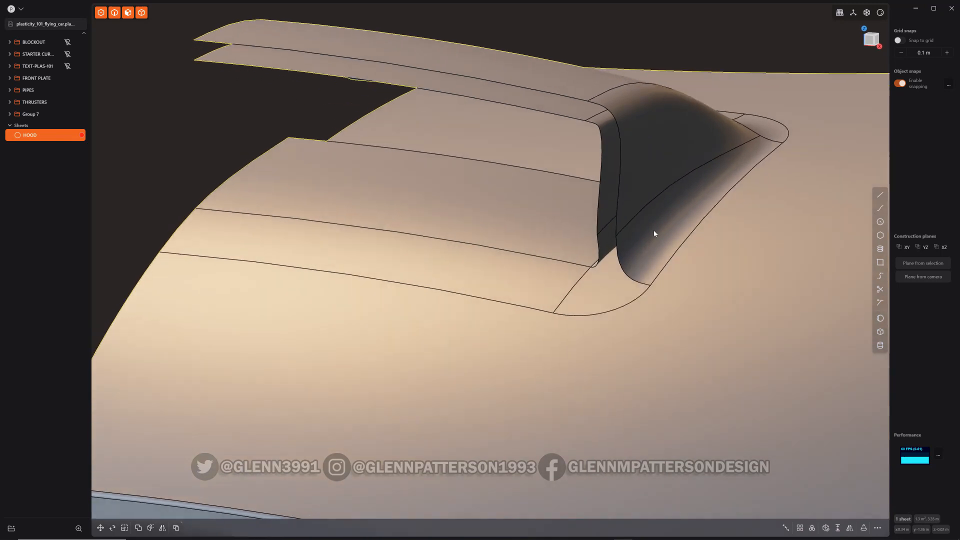
# Loft a sheet between the scoop's inner edge and the new cut edge with G2 continuity and tension 2
pyautogui.click(620, 188)
pyautogui.press('e')
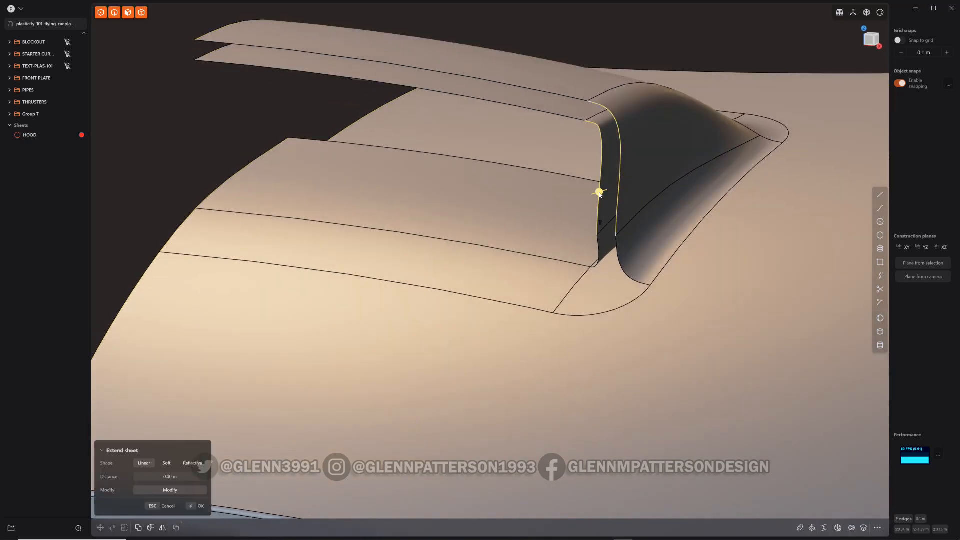
pyautogui.moveTo(658, 216); pyautogui.dragTo(640, 225, button='middle')
pyautogui.press('l')
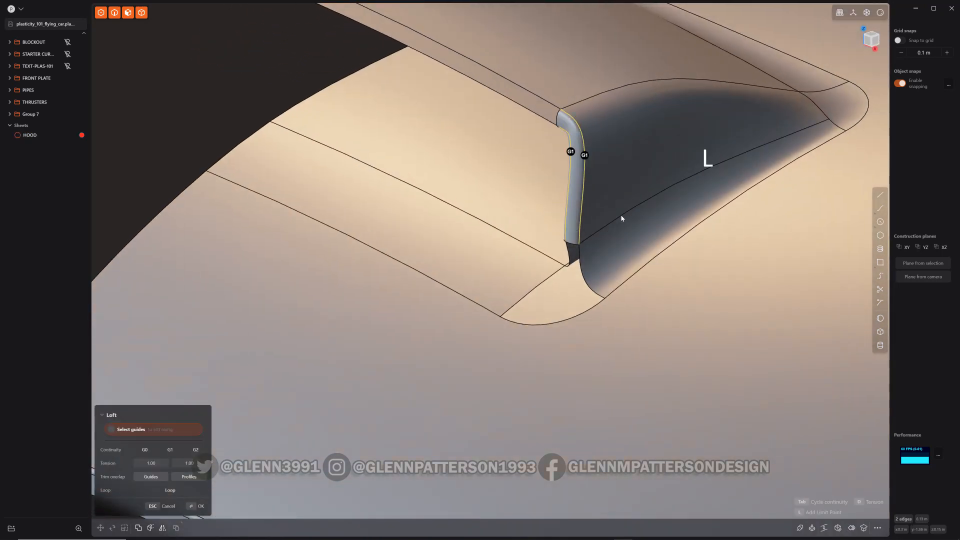
pyautogui.press('Tab')
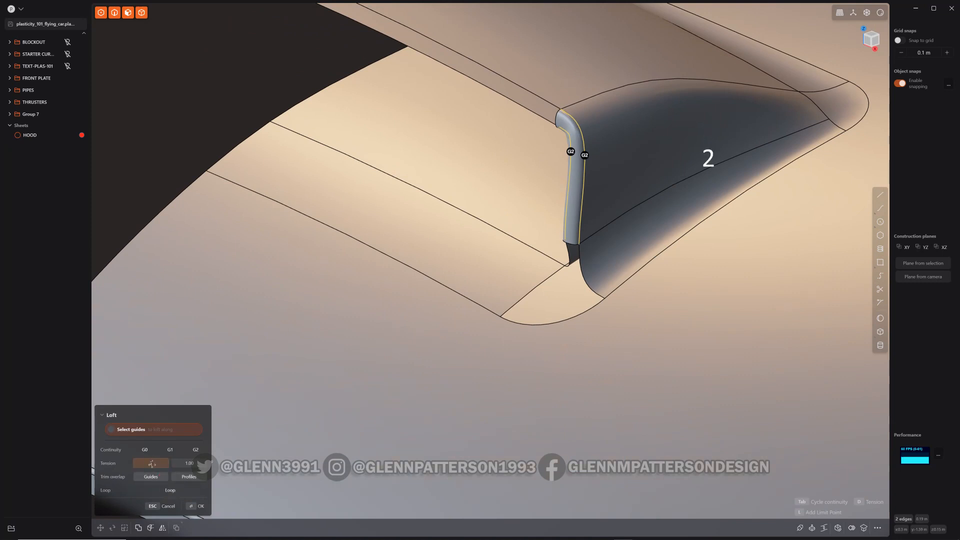
pyautogui.press('Tab')
pyautogui.write('2')
pyautogui.press('Return')
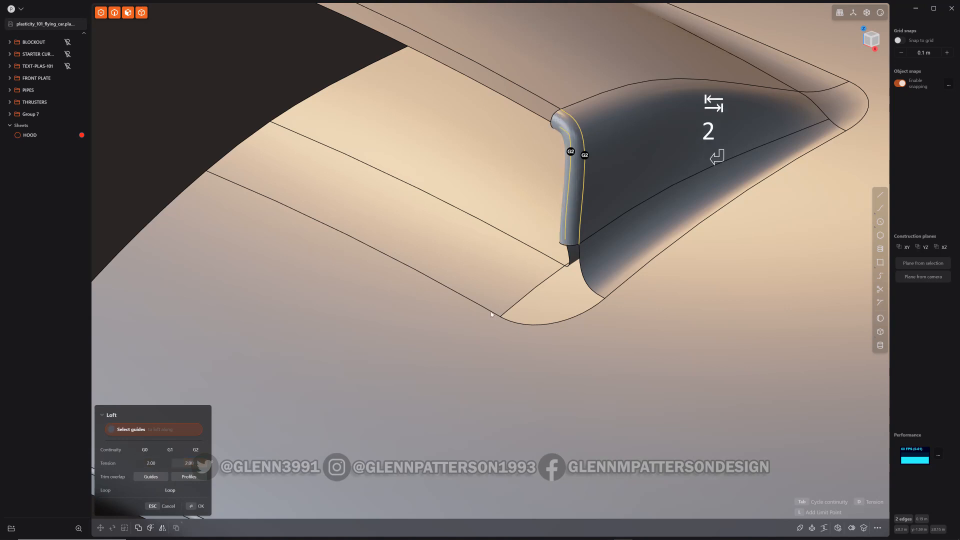
pyautogui.moveTo(624, 215)
pyautogui.mouseDown(button='middle')
pyautogui.moveTo(658, 239)
pyautogui.moveTo(736, 220)
pyautogui.moveTo(752, 203)
pyautogui.moveTo(789, 219)
pyautogui.moveTo(712, 229)
pyautogui.moveTo(634, 221)
pyautogui.mouseUp(button='middle')
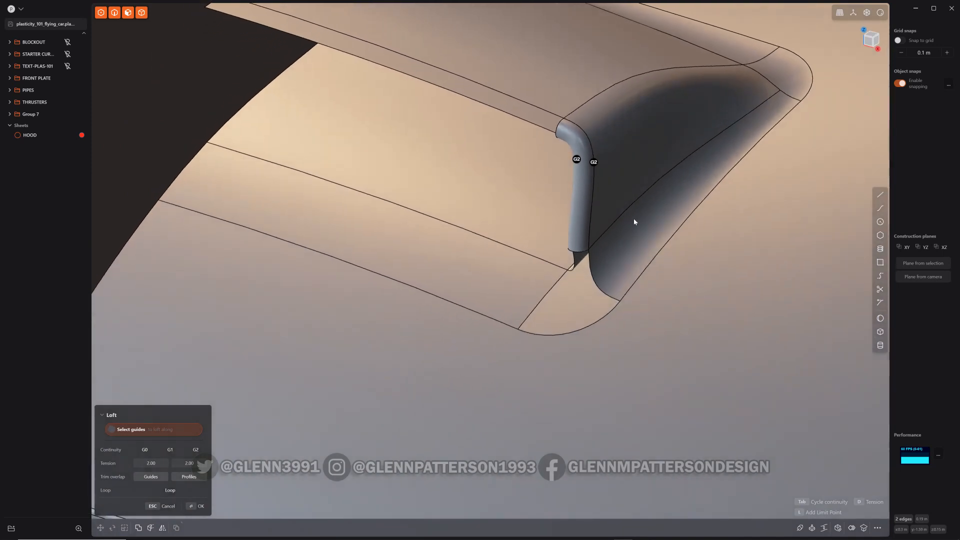
pyautogui.press('Return')
# Join the new loft sheet into the hood
pyautogui.moveTo(620, 262); pyautogui.dragTo(647, 237, button='middle')
pyautogui.moveTo(603, 267); pyautogui.dragTo(671, 274, button='middle')
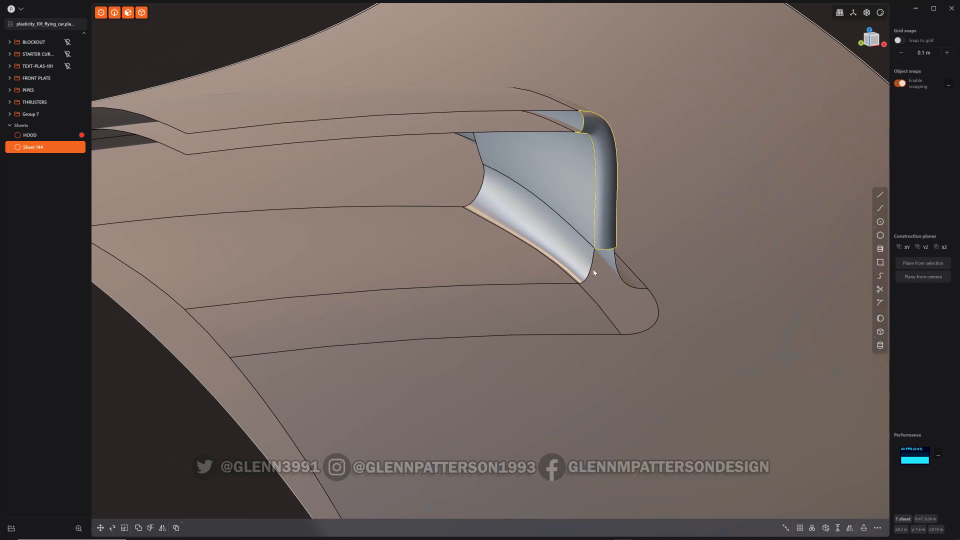
pyautogui.keyDown('shift'); pyautogui.click(664, 212); pyautogui.keyUp('shift')
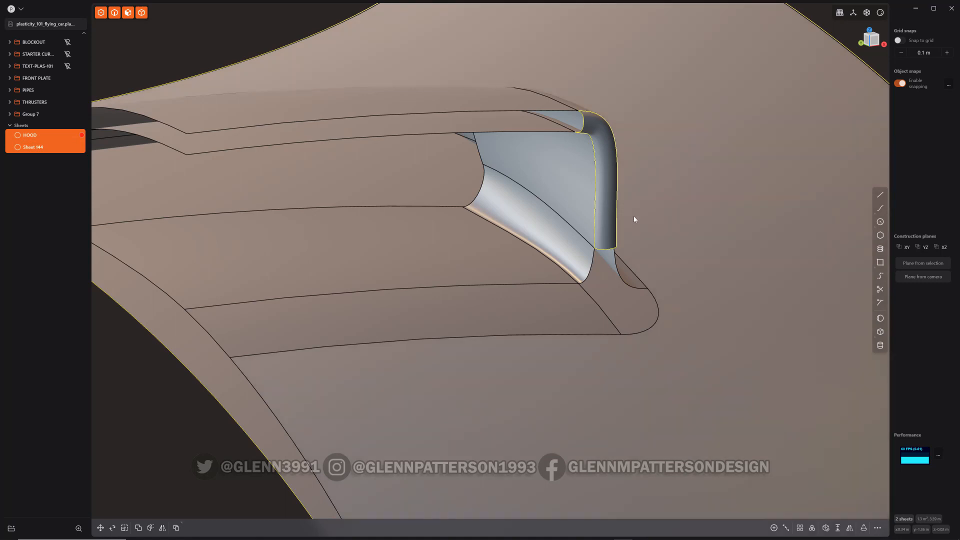
pyautogui.press('j')
# Patch the hole at the scoop's foot with G1 continuity
pyautogui.moveTo(630, 272); pyautogui.dragTo(575, 292, button='middle')
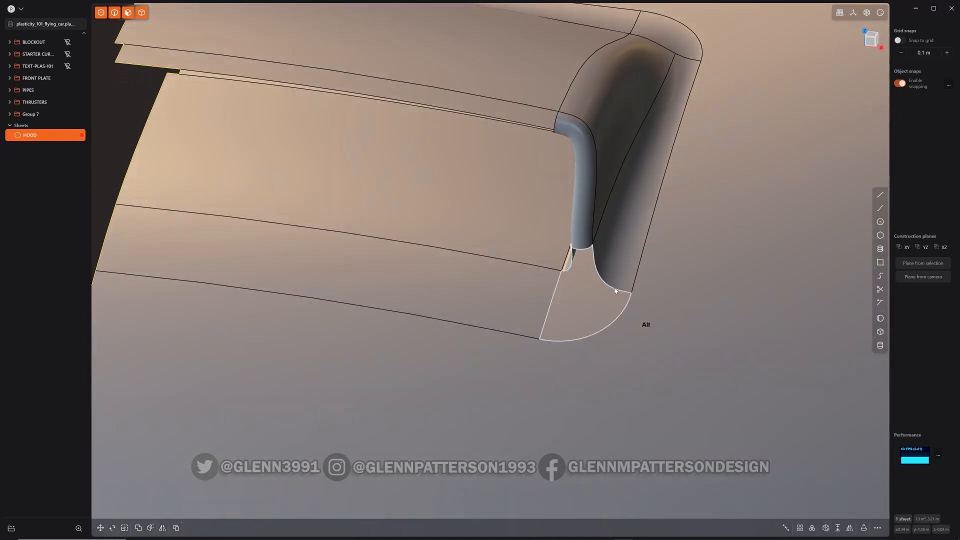
pyautogui.keyDown('alt'); pyautogui.click(615, 288); pyautogui.keyUp('alt')
pyautogui.moveTo(614, 289); pyautogui.dragTo(702, 275, button='middle')
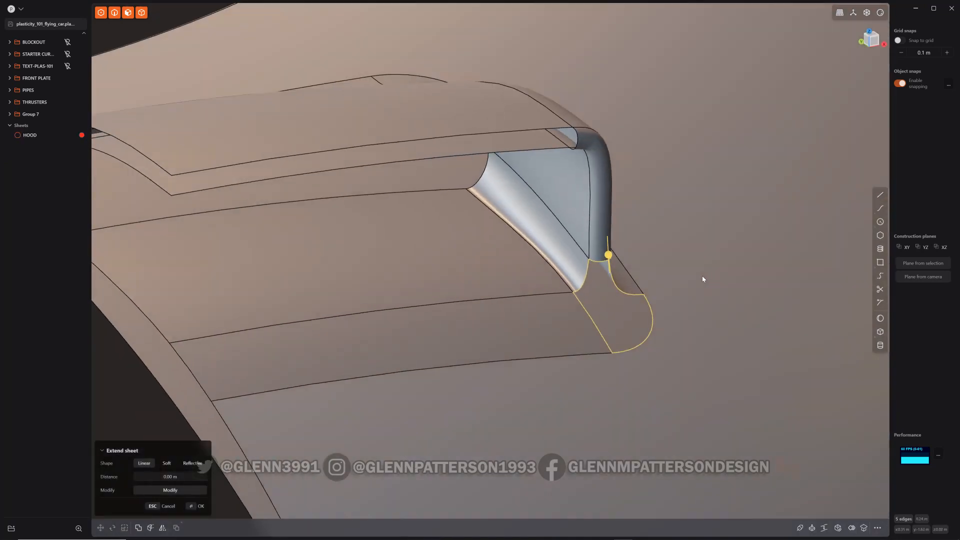
pyautogui.hotkey('shift', 'p')
pyautogui.press('Tab')
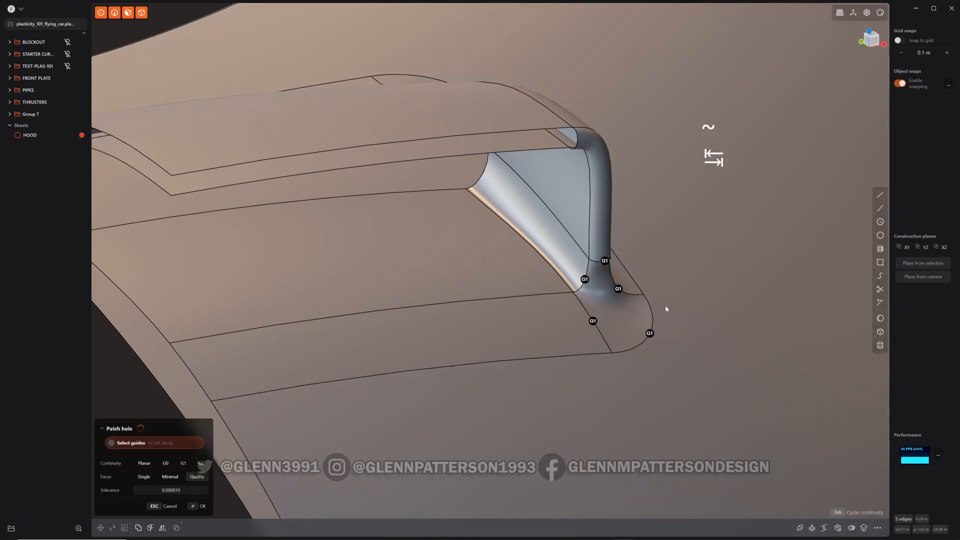
pyautogui.moveTo(631, 304); pyautogui.dragTo(632, 344, button='middle')
pyautogui.scroll(4, 710, 305)
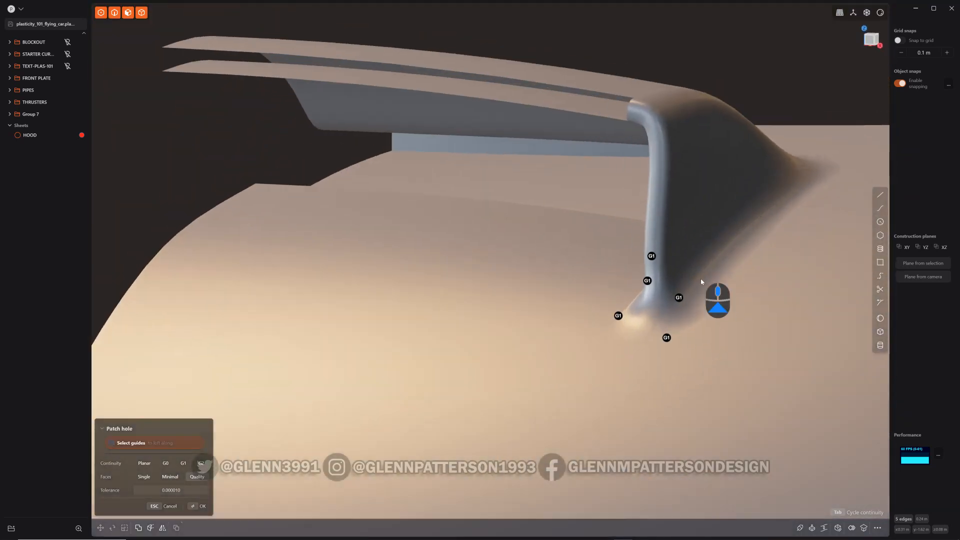
pyautogui.moveTo(702, 281); pyautogui.dragTo(690, 313, button='middle')
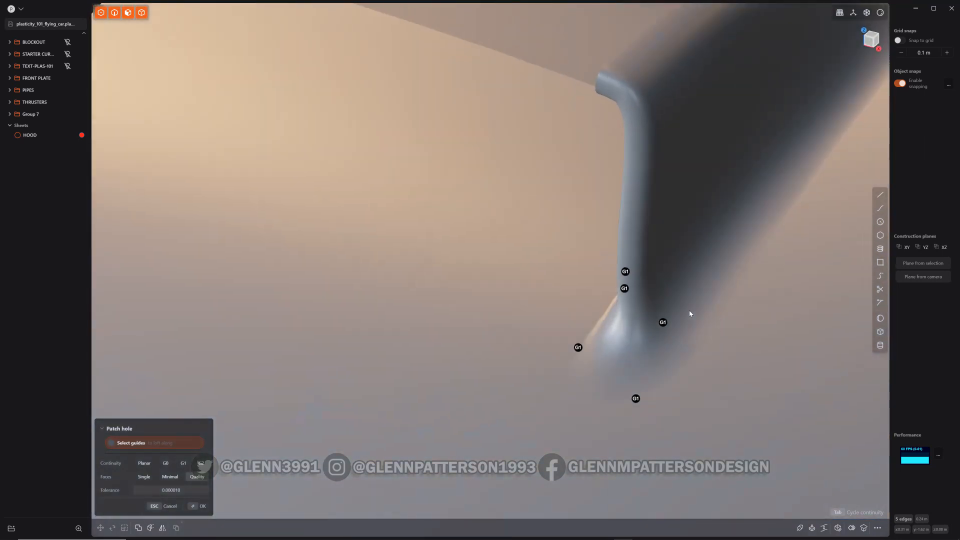
pyautogui.press('Return')
# Check the patch's reflections in render mode, undo the patch and return to the normal view
pyautogui.moveTo(701, 390); pyautogui.dragTo(871, 2, button='middle')
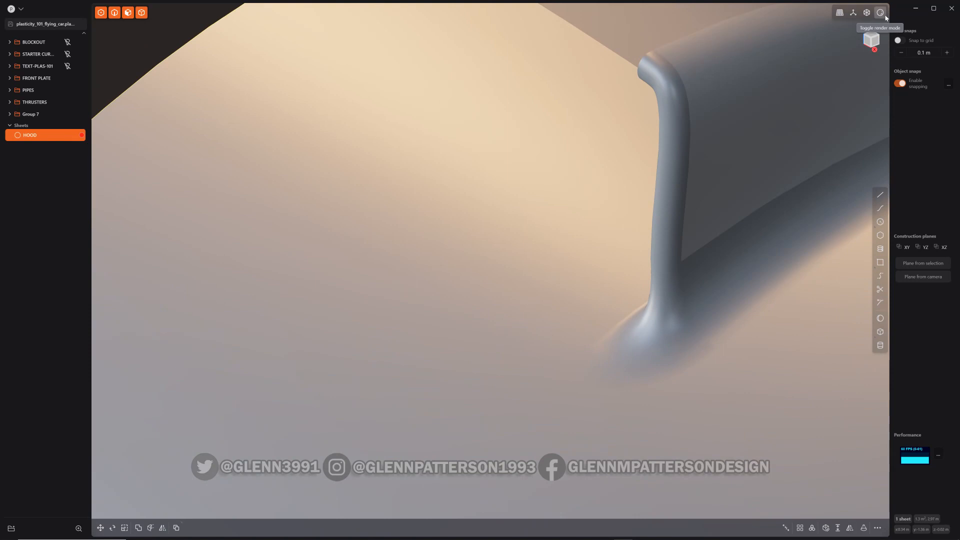
pyautogui.click(885, 16)
pyautogui.moveTo(762, 301); pyautogui.dragTo(714, 393, button='middle')
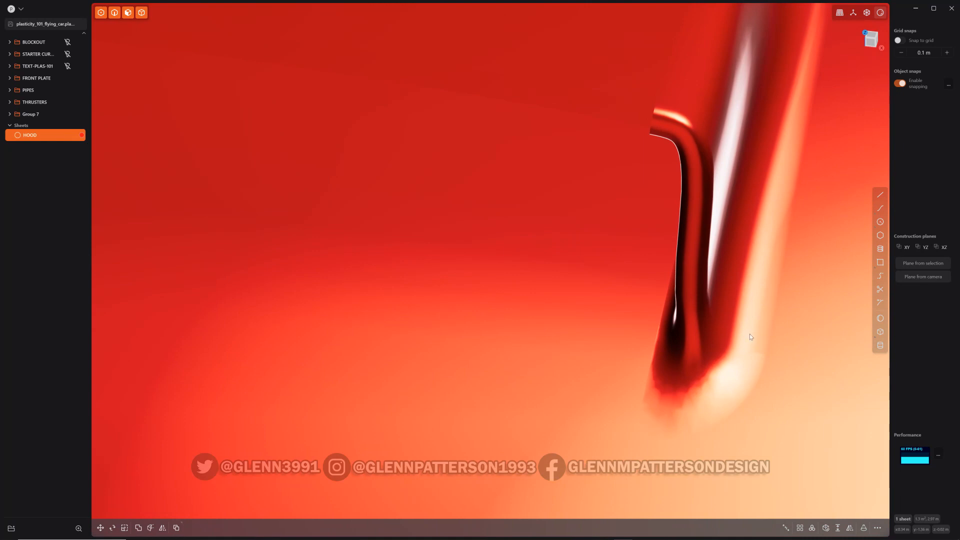
pyautogui.scroll(-5, 737, 371)
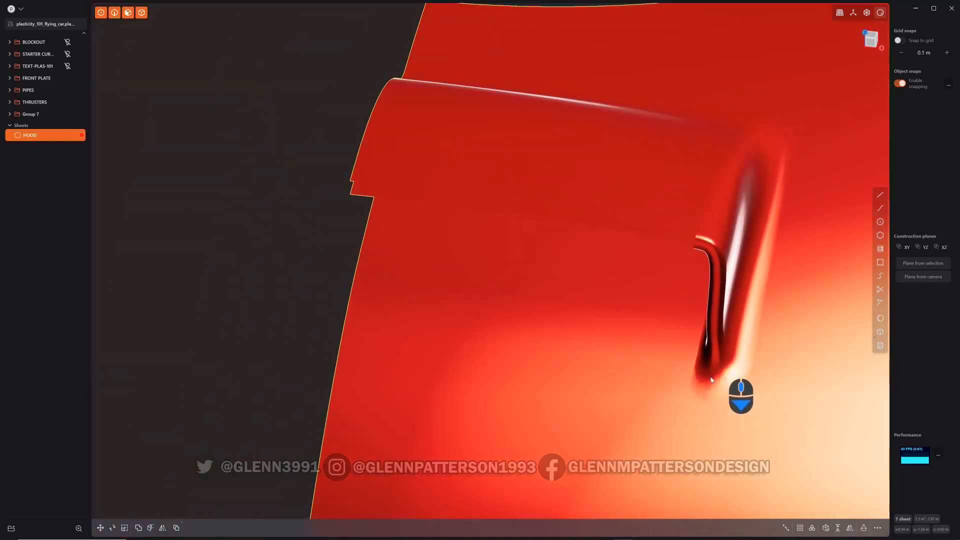
pyautogui.moveTo(721, 378); pyautogui.dragTo(763, 385, button='middle')
pyautogui.scroll(5, 740, 372)
pyautogui.hotkey('ctrl', 'z')
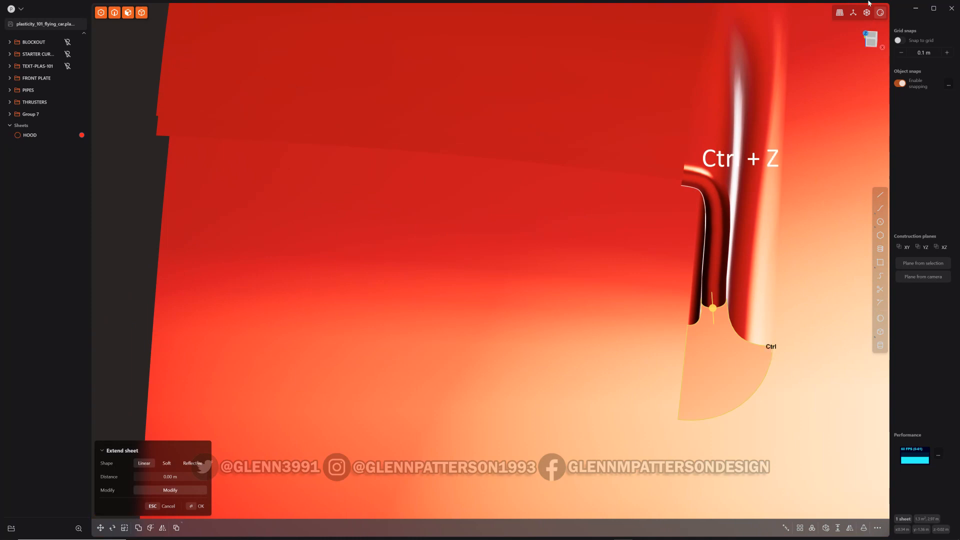
pyautogui.click(881, 13)
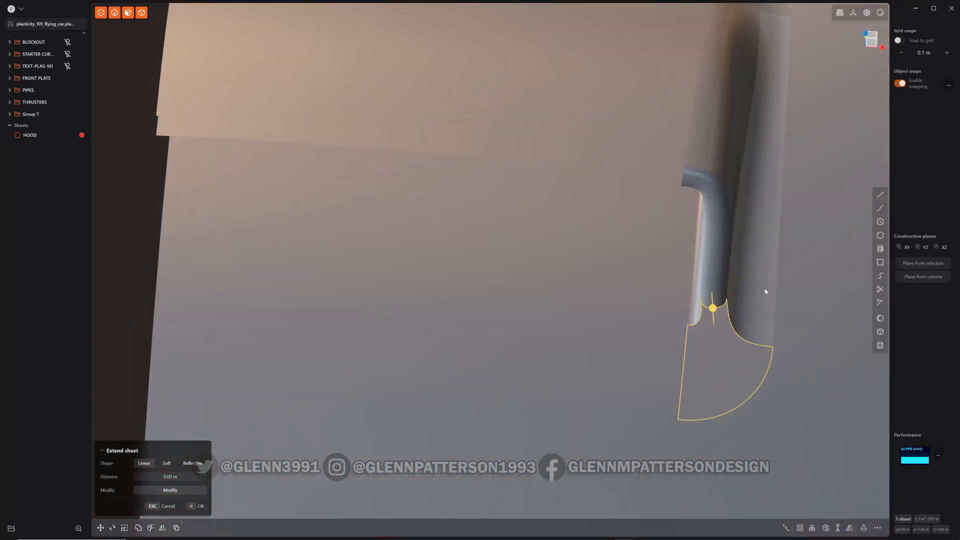
# Loft a sheet from the scoop's bottom edge to the opening's curved edge, using the side edge as a guide
pyautogui.moveTo(765, 292); pyautogui.dragTo(717, 289, button='middle')
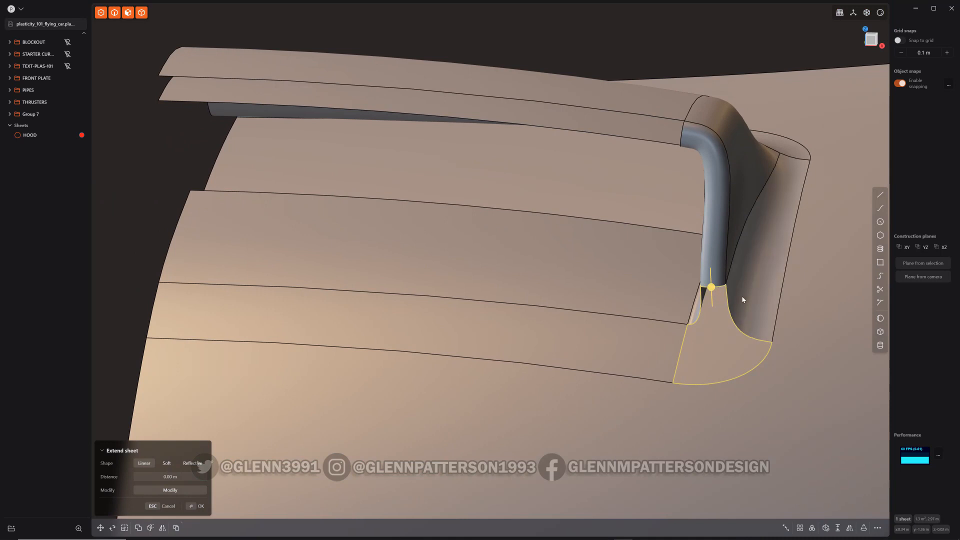
pyautogui.click(753, 295)
pyautogui.click(716, 288)
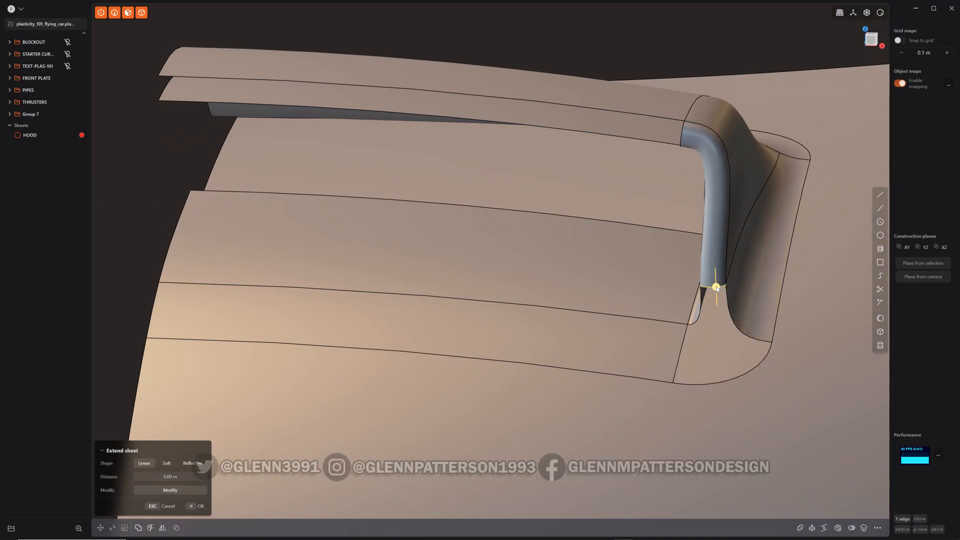
pyautogui.keyDown('shift'); pyautogui.click(729, 381); pyautogui.keyUp('shift')
pyautogui.press('l')
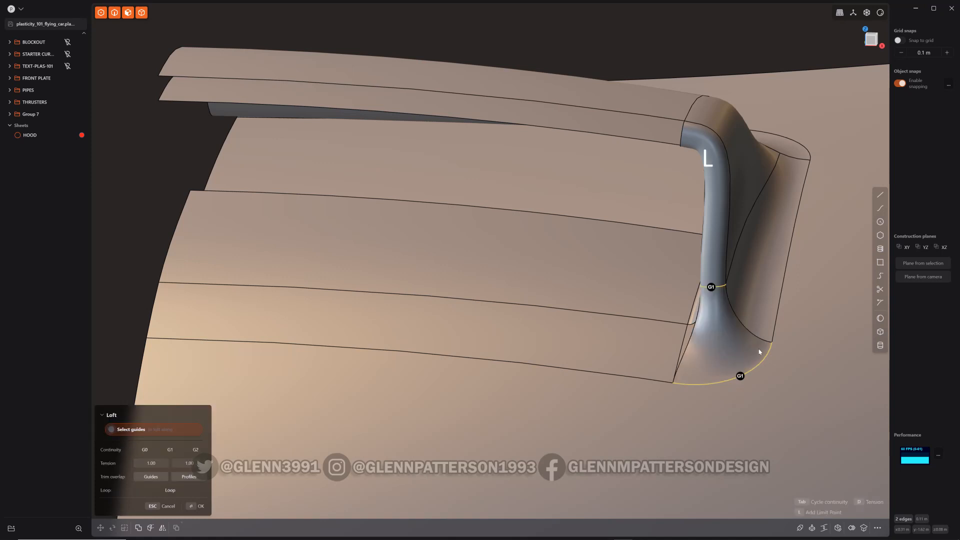
pyautogui.click(744, 338)
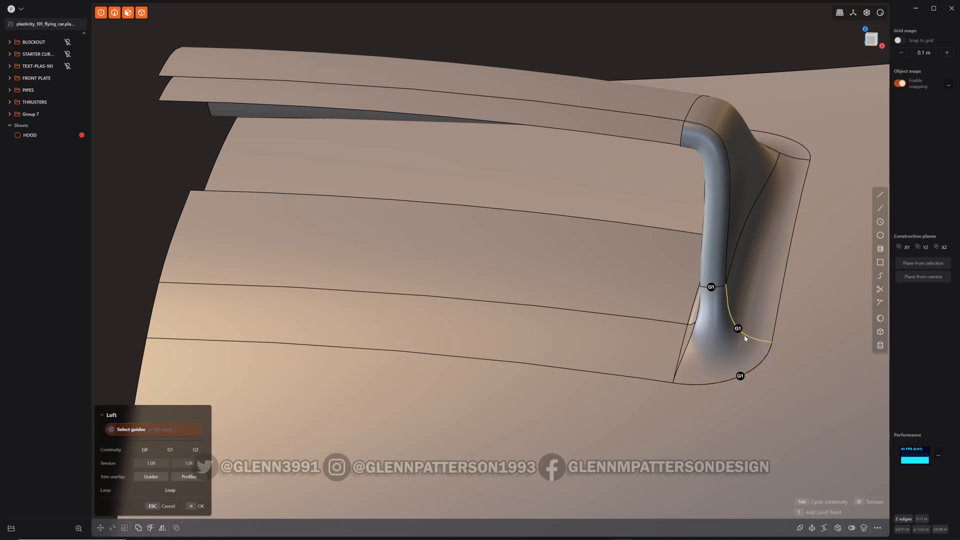
pyautogui.moveTo(744, 338)
pyautogui.mouseDown(button='middle')
pyautogui.moveTo(657, 358)
pyautogui.moveTo(607, 341)
pyautogui.moveTo(691, 351)
pyautogui.moveTo(756, 388)
pyautogui.mouseUp(button='middle')
pyautogui.rightClick(755, 386)
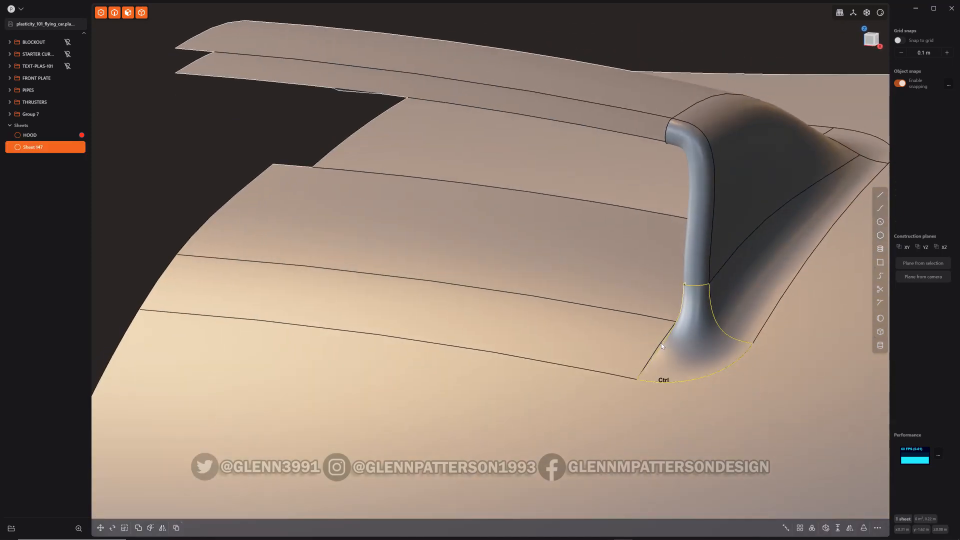
# Cut the fillet face at the scoop's foot through its middle and delete the outer half of it
pyautogui.hotkey('ctrl', 'r')
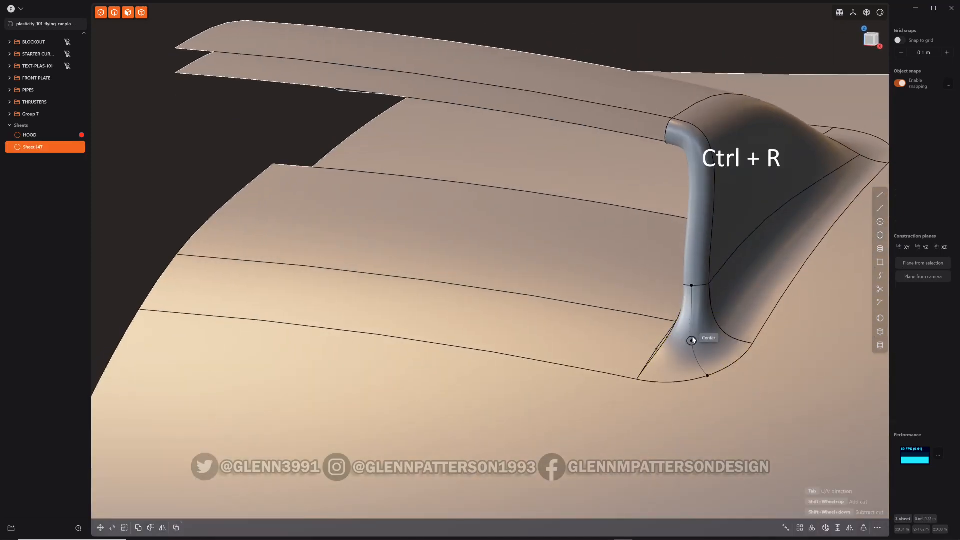
pyautogui.click(692, 339)
pyautogui.click(682, 364)
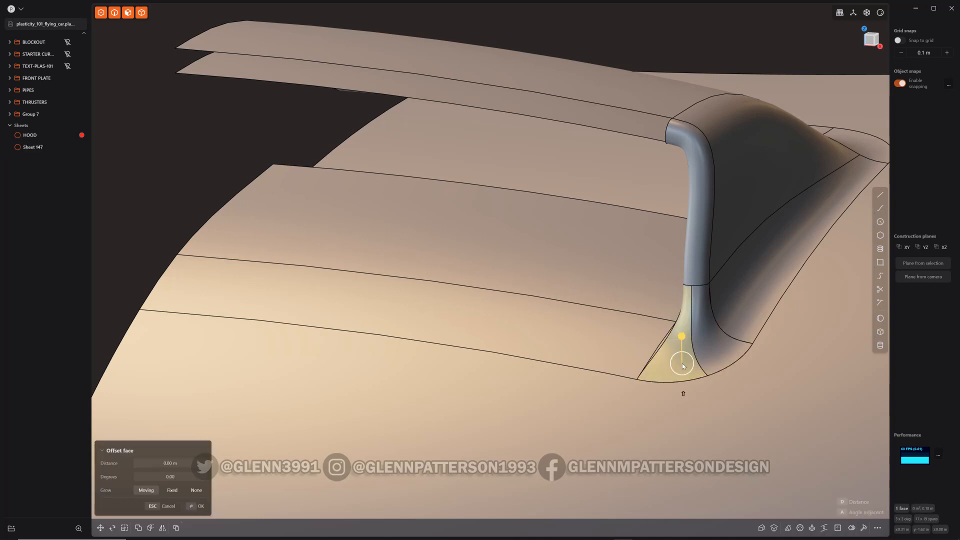
pyautogui.hotkey('shift', 'BackSpace')
pyautogui.moveTo(673, 430); pyautogui.dragTo(696, 428, button='middle')
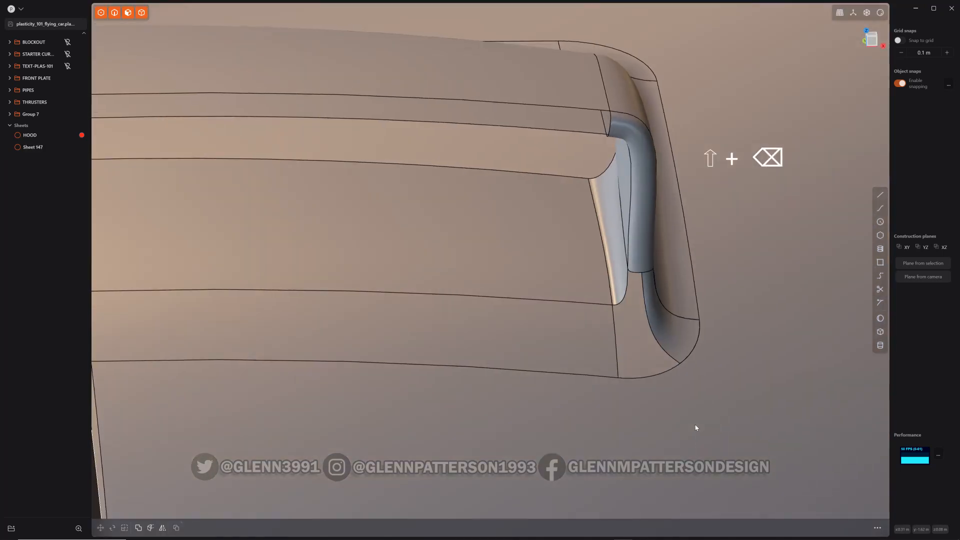
# Join the loft sheet into the hood
pyautogui.click(753, 286)
pyautogui.keyDown('shift'); pyautogui.click(670, 326); pyautogui.keyUp('shift')
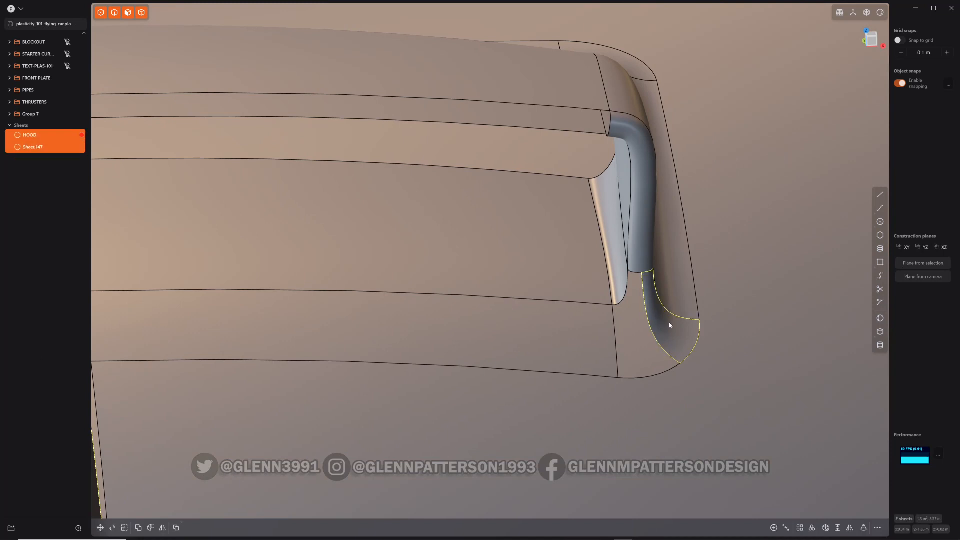
pyautogui.press('j')
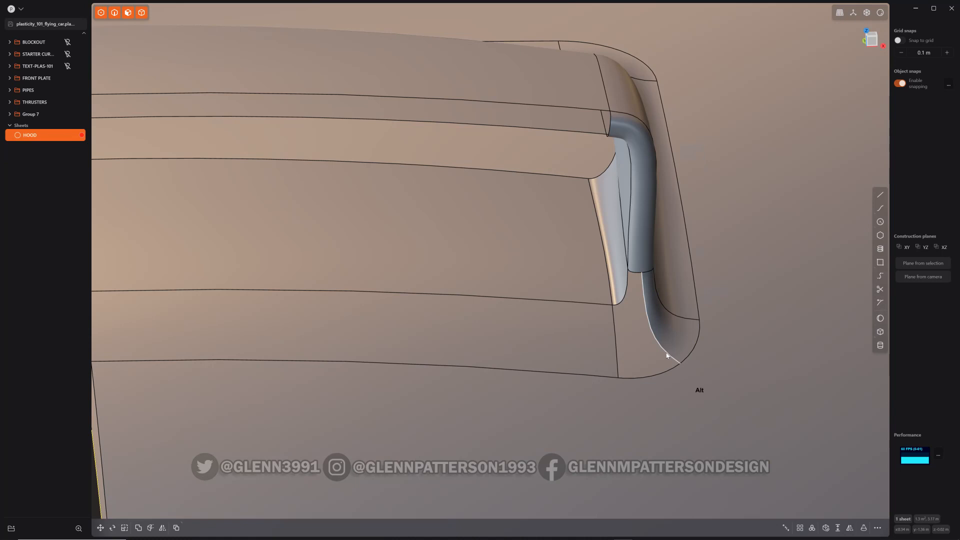
# Patch the hole left at the scoop's foot with G1 continuity
pyautogui.keyDown('alt'); pyautogui.doubleClick(664, 352); pyautogui.keyUp('alt')
pyautogui.press('`')
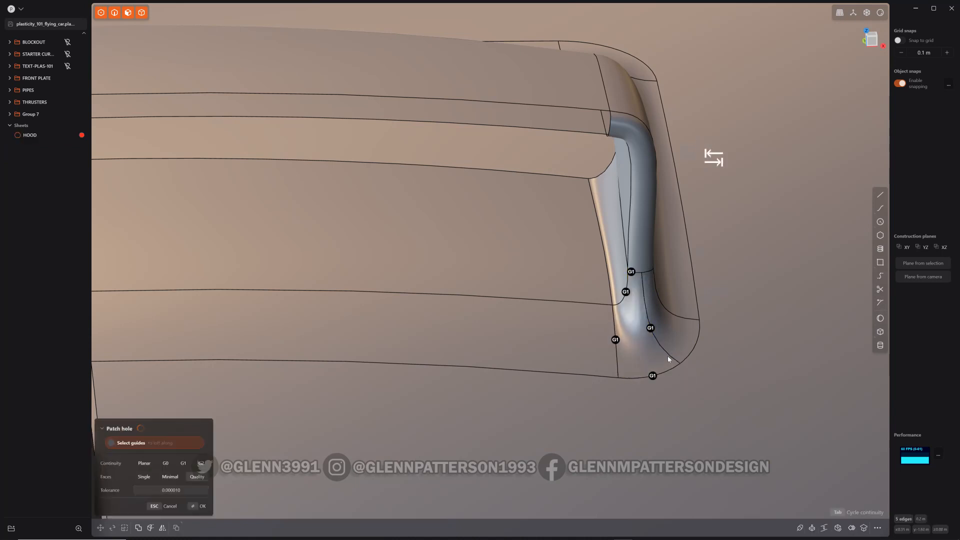
pyautogui.moveTo(668, 356); pyautogui.dragTo(782, 401, button='middle')
pyautogui.press('Return')
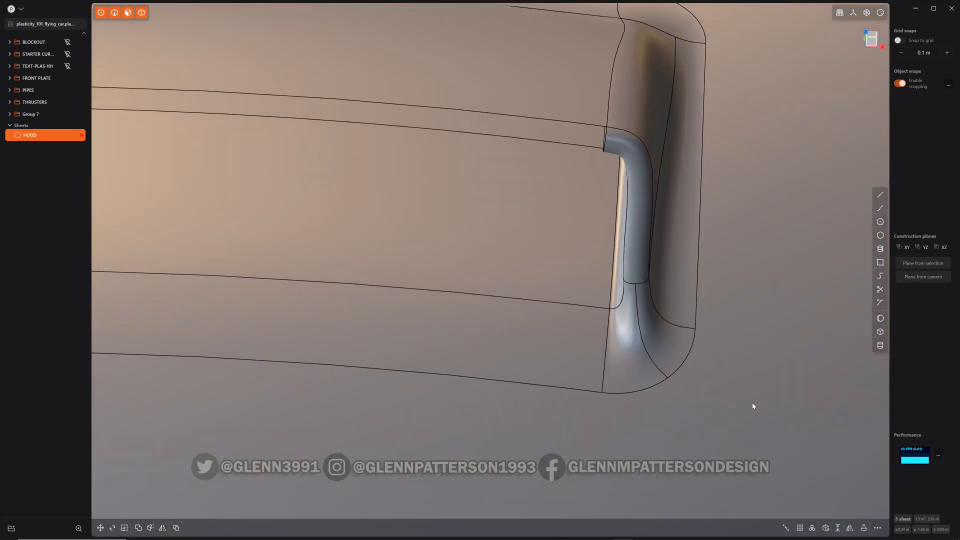
# Inspect the patched scoop's reflections in render mode, then return to the normal view
pyautogui.hotkey('alt', 'shift', 'z')
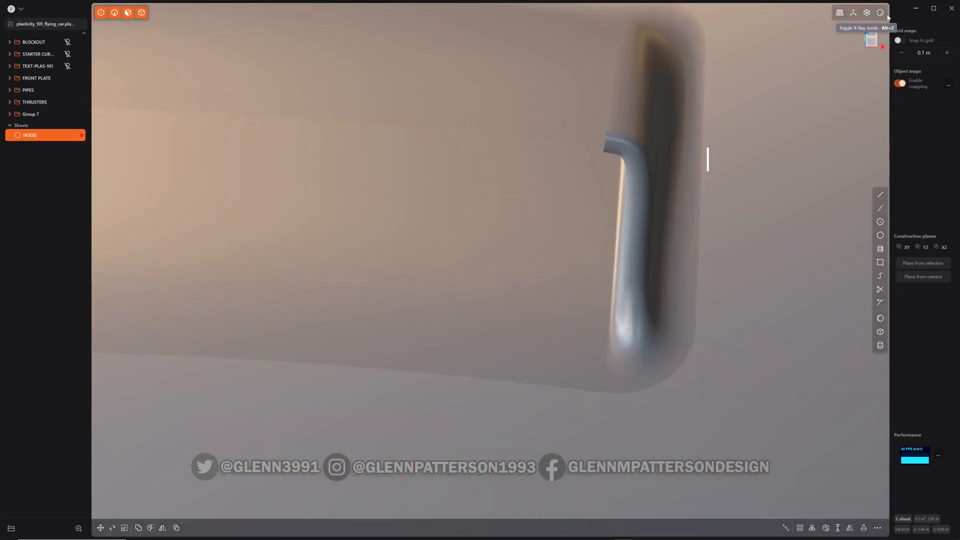
pyautogui.click(881, 14)
pyautogui.moveTo(738, 371)
pyautogui.mouseDown(button='middle')
pyautogui.moveTo(704, 365)
pyautogui.moveTo(749, 396)
pyautogui.moveTo(735, 335)
pyautogui.moveTo(634, 379)
pyautogui.moveTo(695, 350)
pyautogui.mouseUp(button='middle')
pyautogui.moveTo(758, 359)
pyautogui.mouseDown(button='middle')
pyautogui.moveTo(776, 361)
pyautogui.moveTo(747, 422)
pyautogui.moveTo(692, 398)
pyautogui.moveTo(760, 335)
pyautogui.moveTo(733, 375)
pyautogui.moveTo(786, 351)
pyautogui.moveTo(718, 373)
pyautogui.moveTo(766, 364)
pyautogui.moveTo(760, 358)
pyautogui.mouseUp(button='middle')
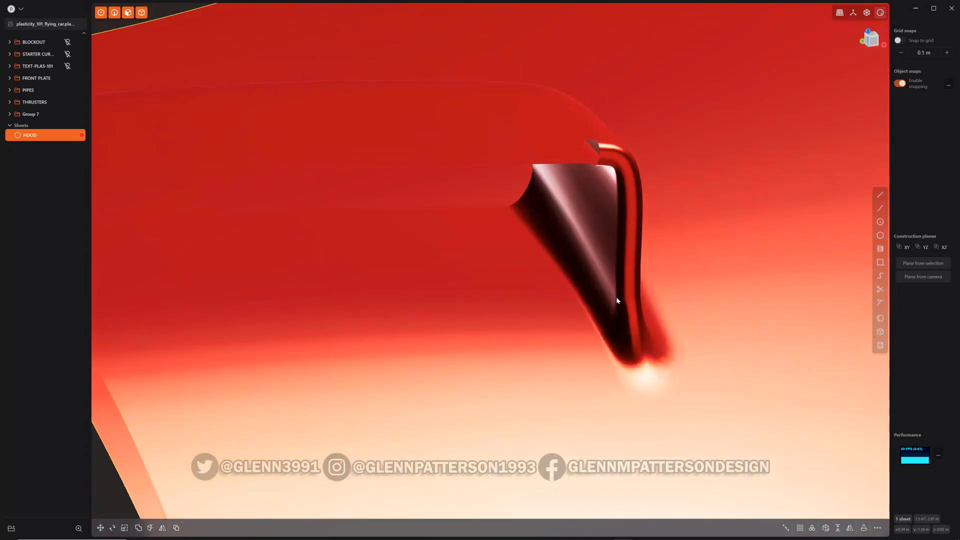
pyautogui.moveTo(599, 321); pyautogui.dragTo(629, 303, button='middle')
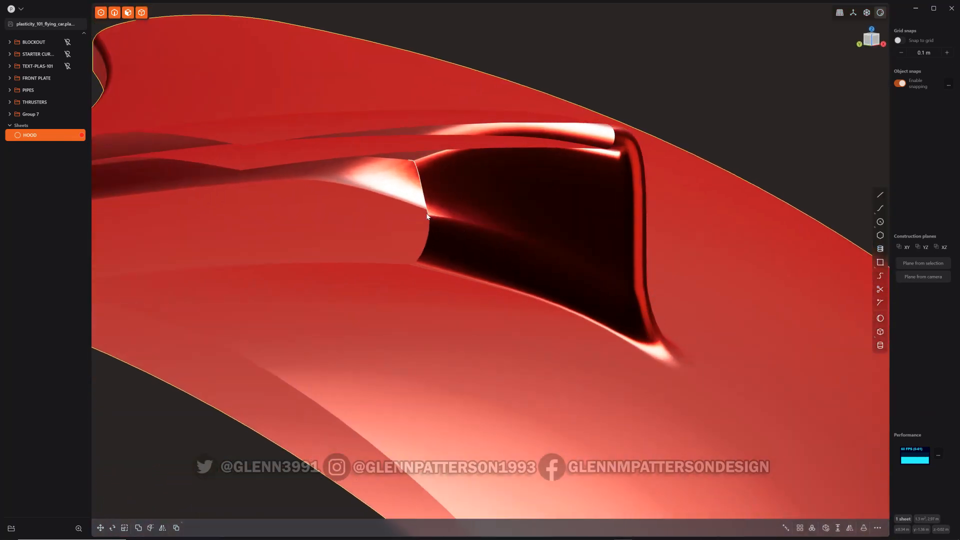
pyautogui.moveTo(586, 267); pyautogui.dragTo(505, 305, button='middle')
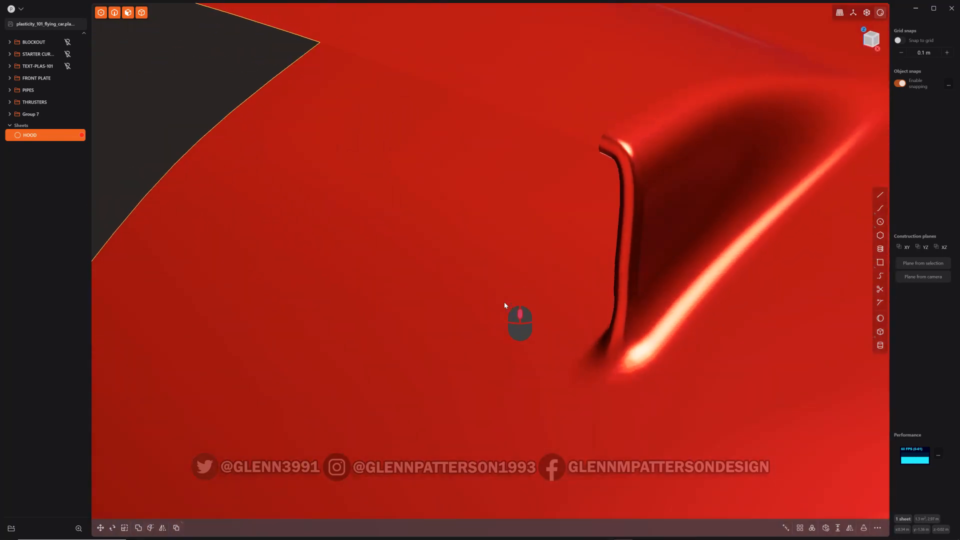
pyautogui.click(879, 14)
pyautogui.hotkey('alt', 'shift', 'z')
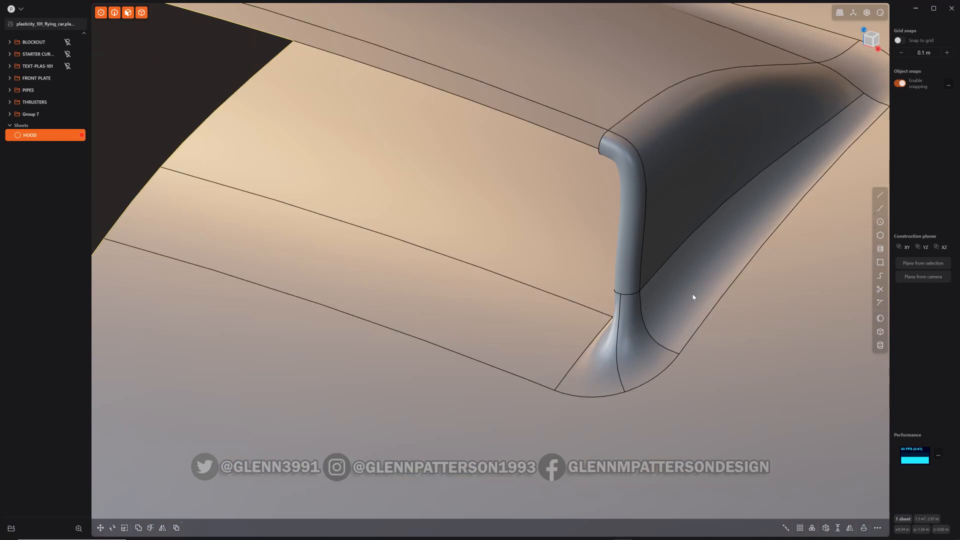
# Loft a G2 sheet between the front edges of the hood's upper and lower layers with tension 2
pyautogui.scroll(-4, 658, 279)
pyautogui.keyDown('shift'); pyautogui.moveTo(392, 272); pyautogui.dragTo(429, 370, button='middle'); pyautogui.keyUp('shift')
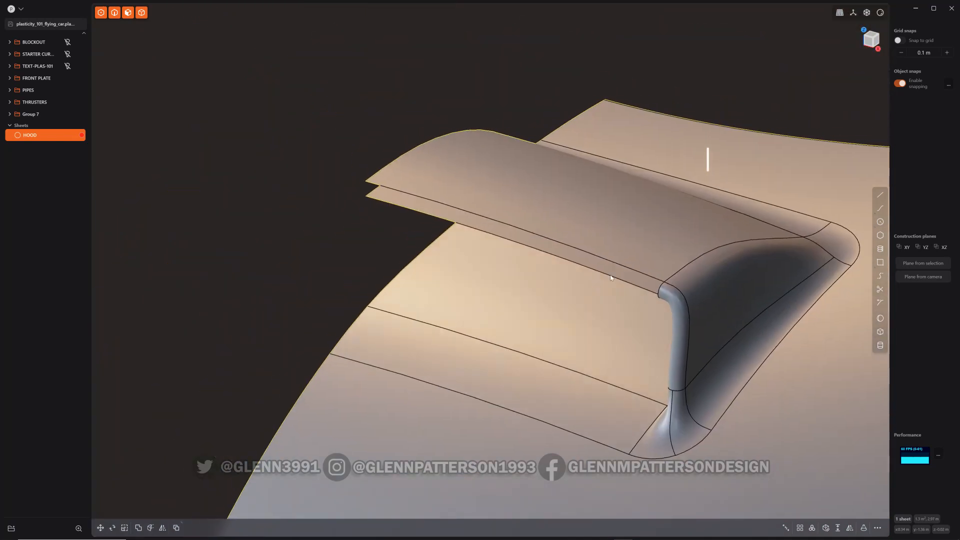
pyautogui.click(595, 257)
pyautogui.hotkey('shift', 'e')
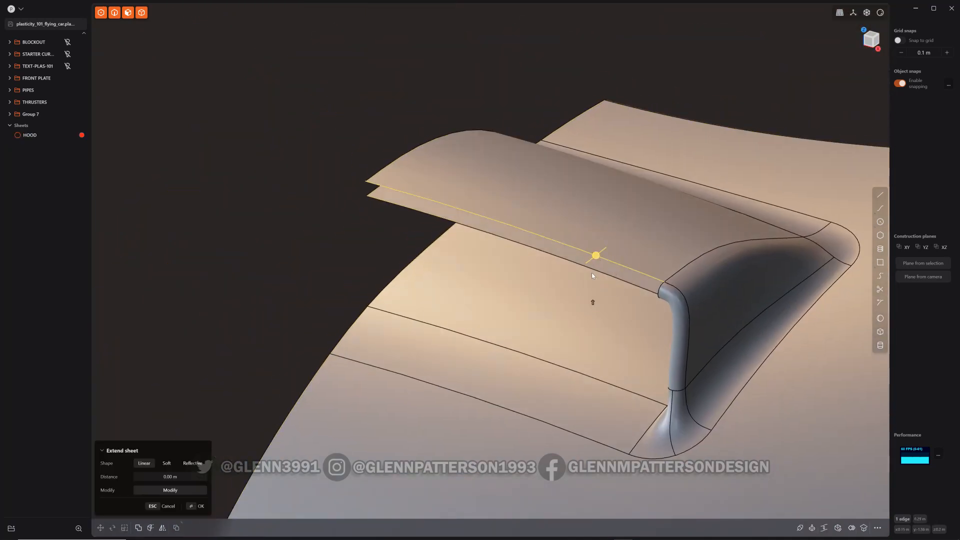
pyautogui.keyDown('shift'); pyautogui.click(598, 272); pyautogui.keyUp('shift')
pyautogui.press('l')
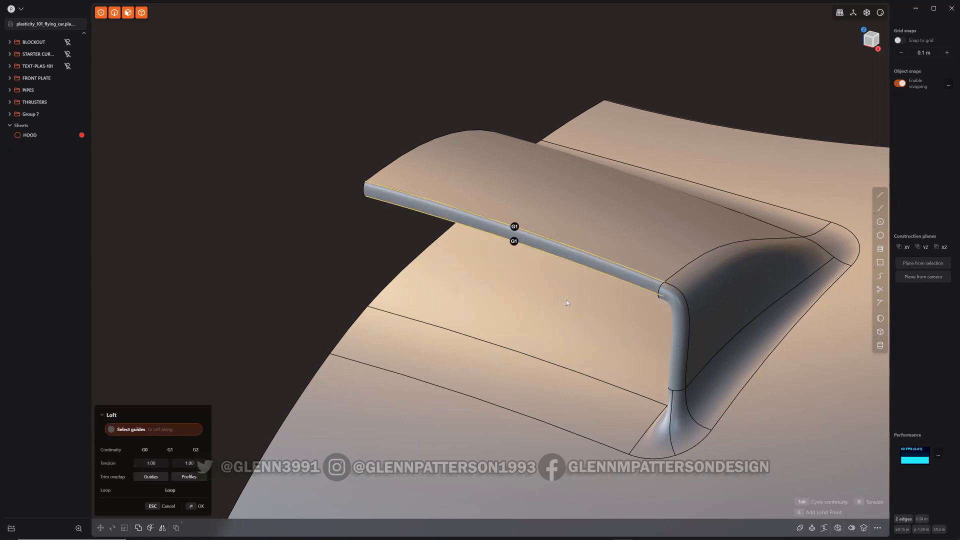
pyautogui.press('Tab')
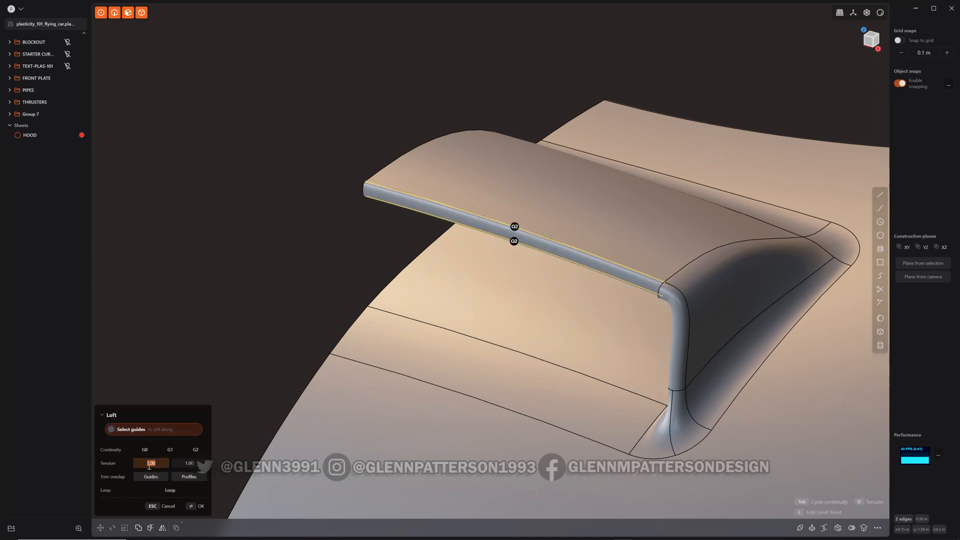
pyautogui.press('Tab')
pyautogui.write('2')
pyautogui.press('Return')
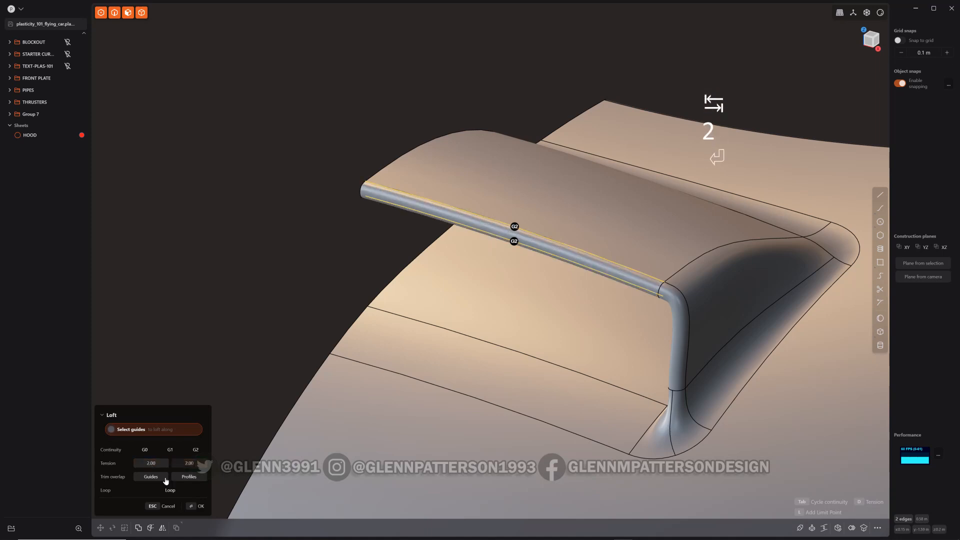
pyautogui.press('Return')
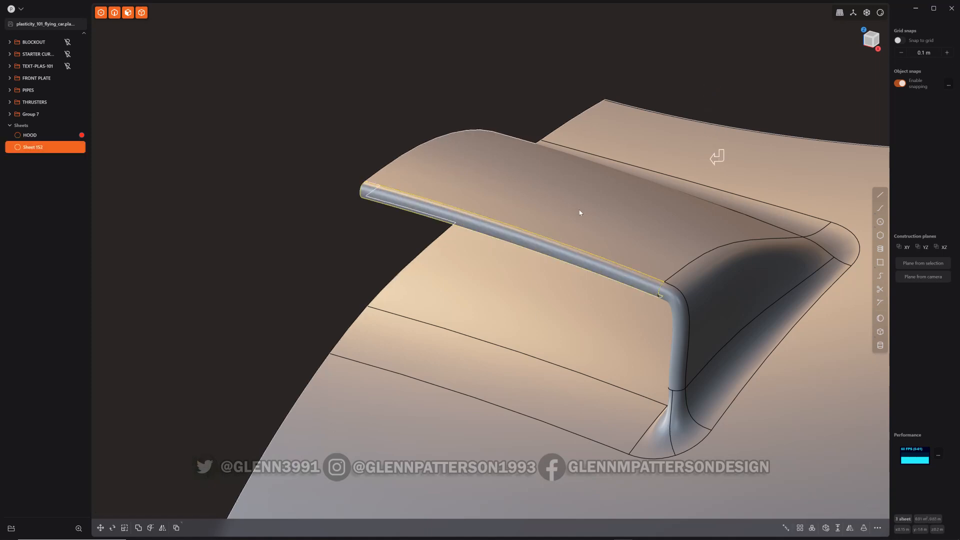
# Join the new lip loft into the hood
pyautogui.click(797, 346)
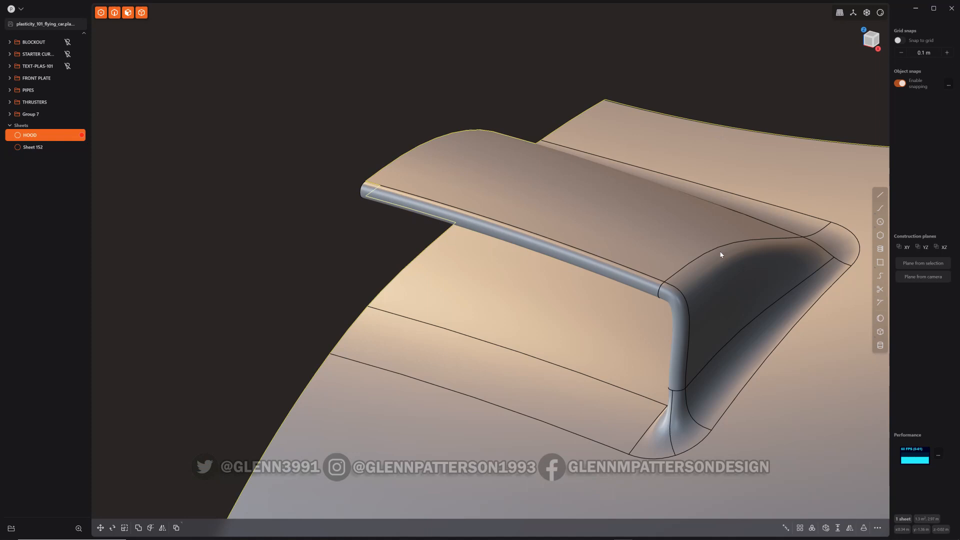
pyautogui.keyDown('shift'); pyautogui.click(642, 283); pyautogui.keyUp('shift')
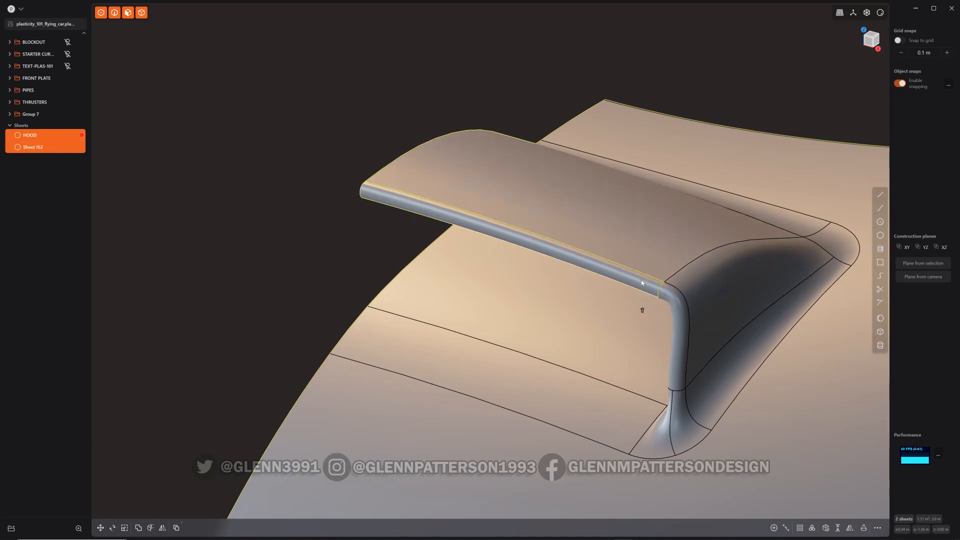
pyautogui.press('j')
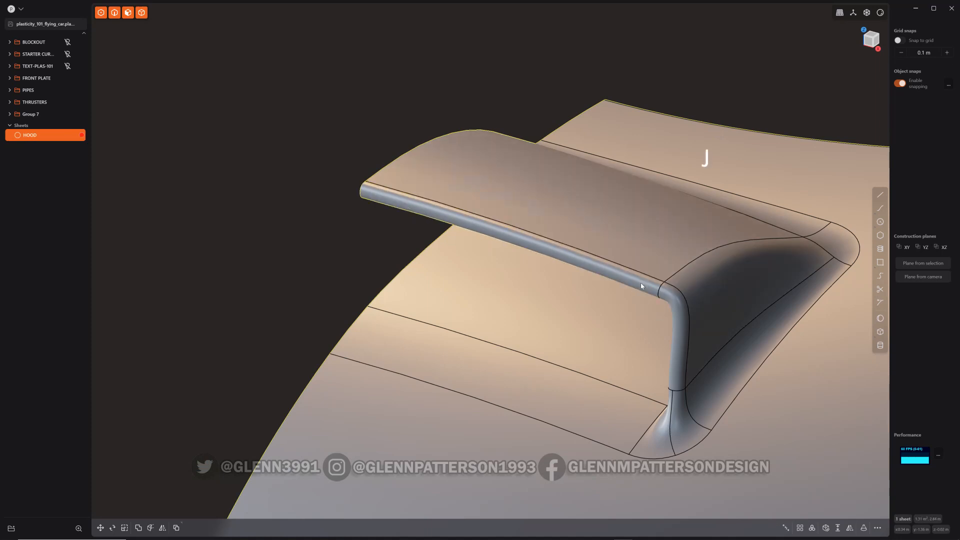
# Check the hood's lip corner for open boundary edges
pyautogui.scroll(6, 656, 293)
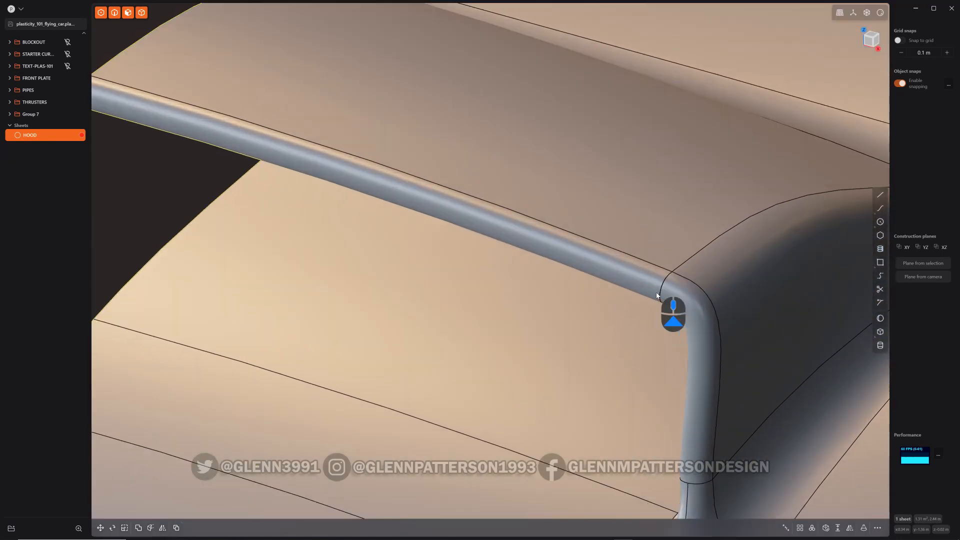
pyautogui.moveTo(656, 293); pyautogui.dragTo(665, 267, button='middle')
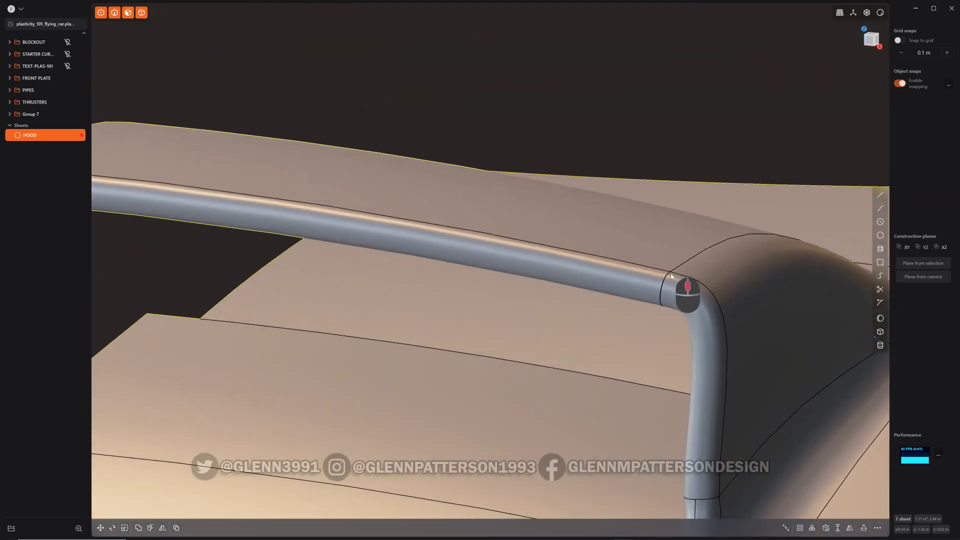
pyautogui.click(852, 528)
pyautogui.press('Escape')
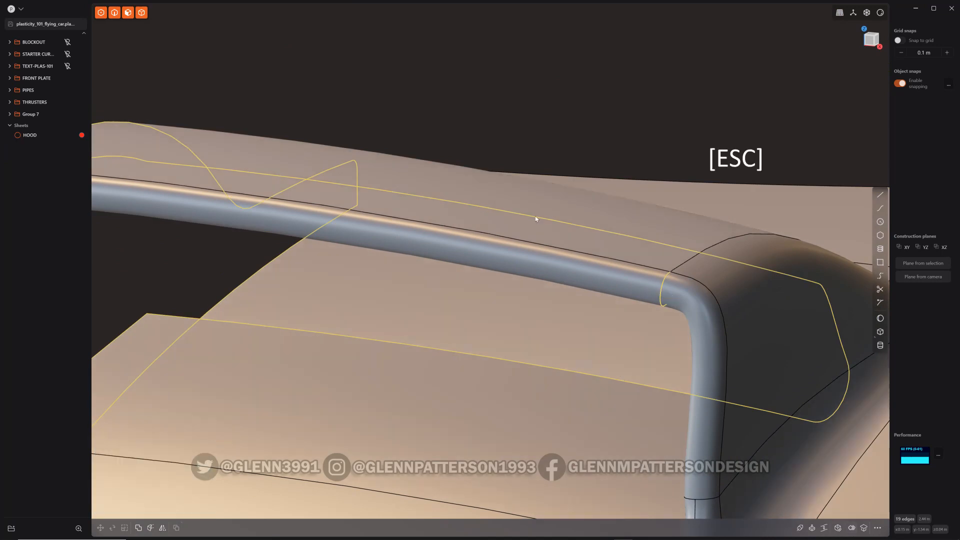
# Cut the lip's rounded face near the corner and delete the section beside the scoop
pyautogui.click(545, 259)
pyautogui.hotkey('ctrl', 'r')
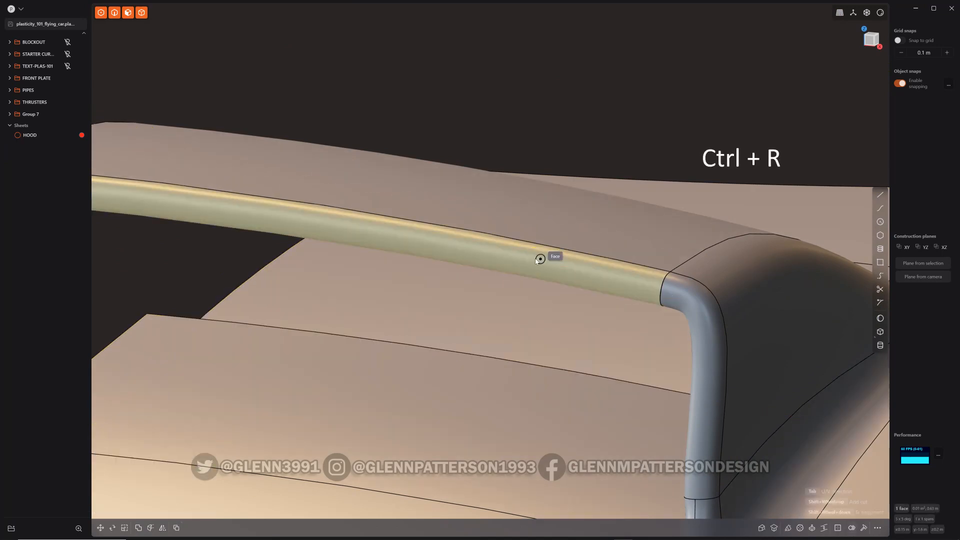
pyautogui.click(534, 258)
pyautogui.click(598, 283)
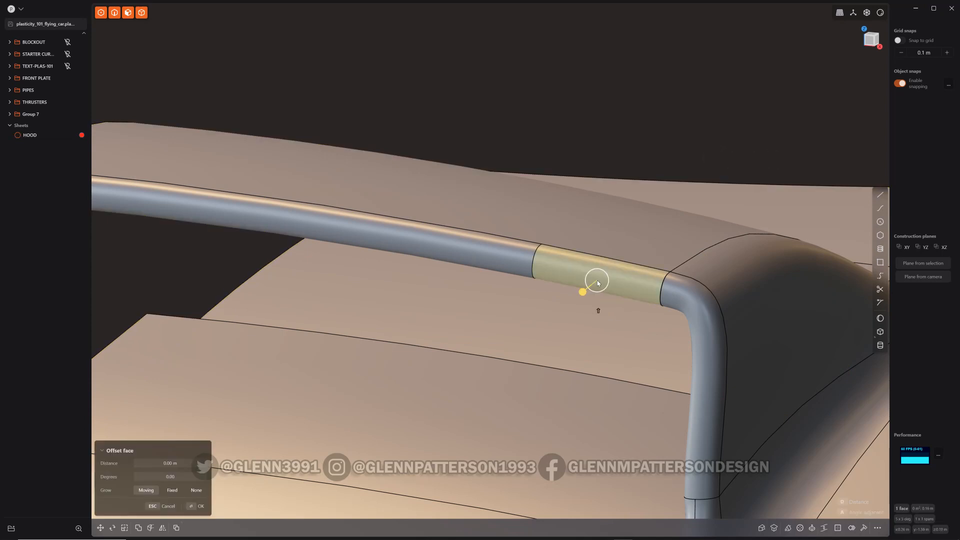
pyautogui.hotkey('shift', 'BackSpace')
pyautogui.click(612, 258)
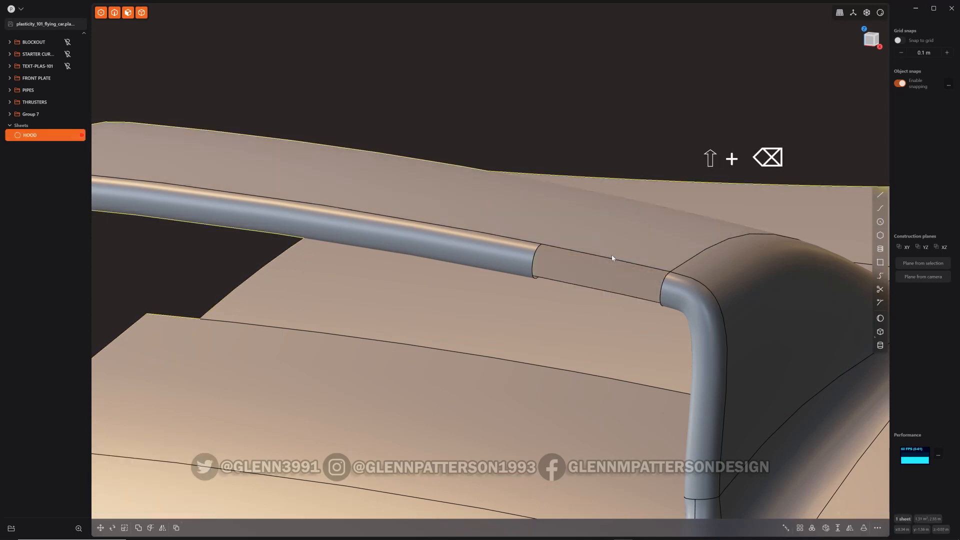
# Patch the gap in the lip with G1 continuity
pyautogui.doubleClick(605, 258)
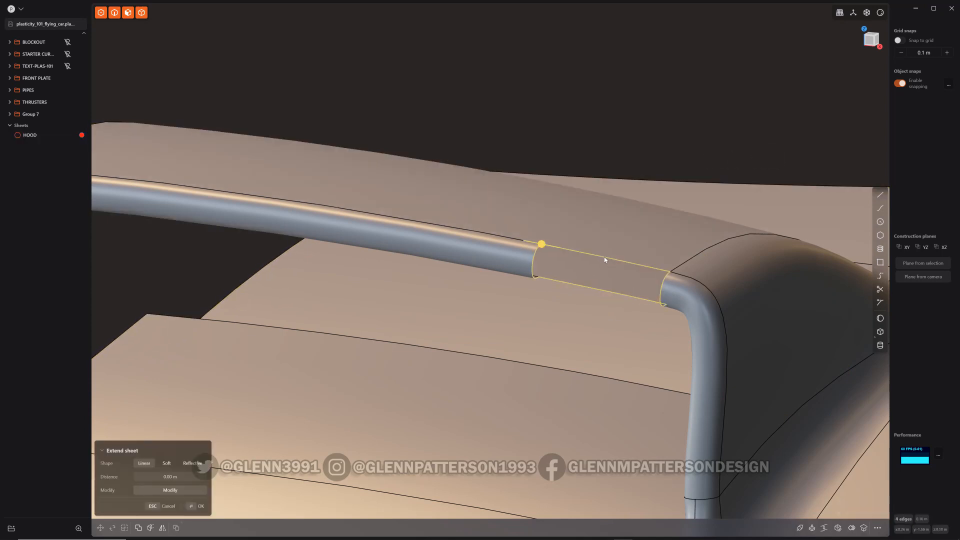
pyautogui.press('~')
pyautogui.press('Tab')
pyautogui.click(621, 287)
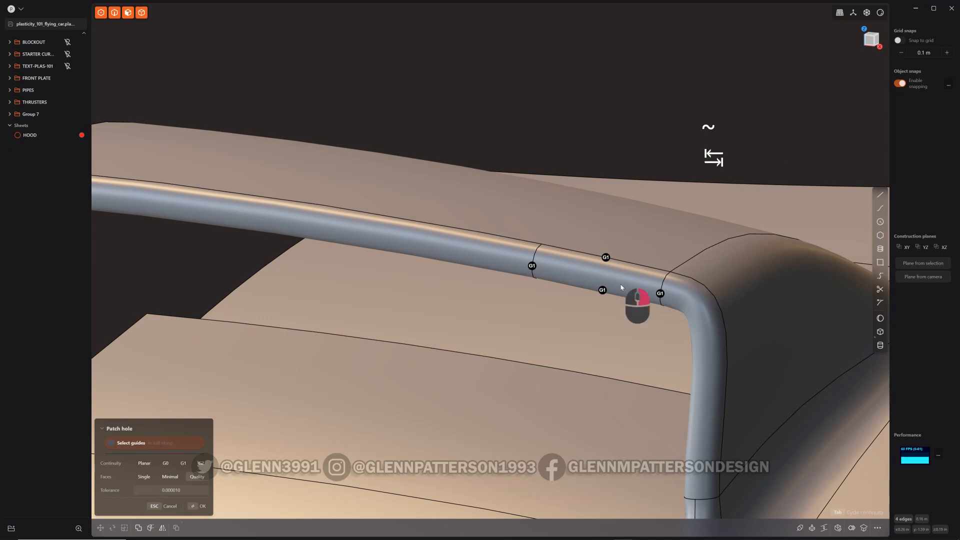
pyautogui.scroll(-3, 621, 287)
pyautogui.scroll(-2, 621, 287)
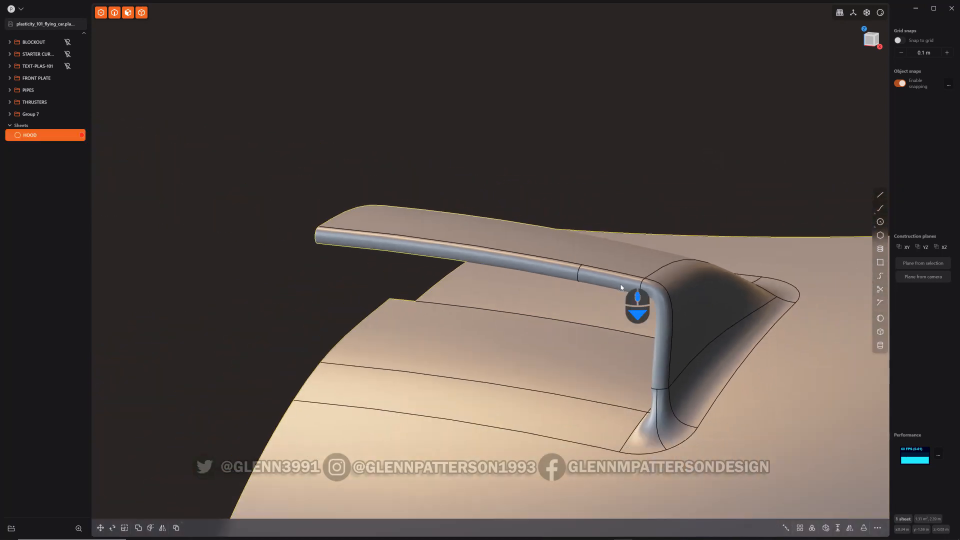
# Check the hood for open boundary edges and review the whole half from a distance
pyautogui.click(849, 532)
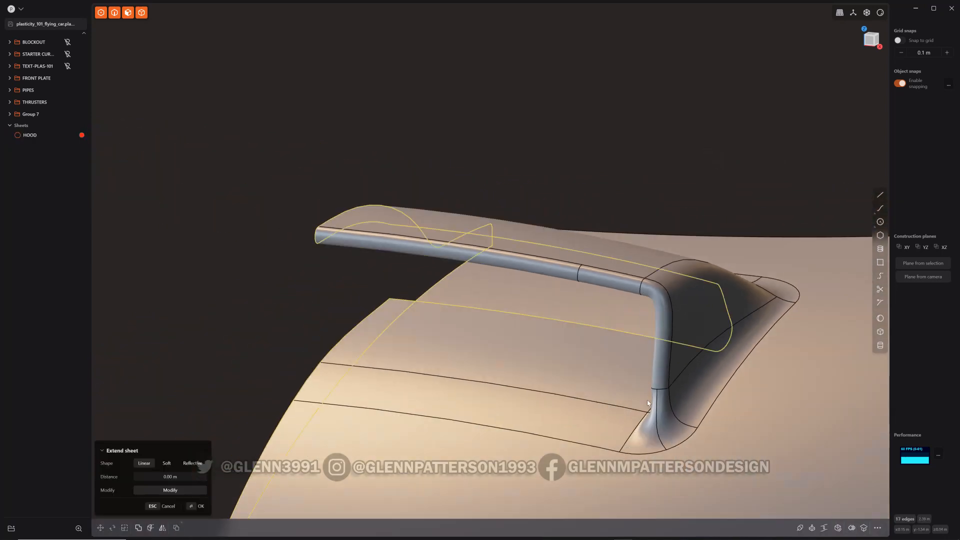
pyautogui.press('Escape')
pyautogui.press('Escape')
pyautogui.scroll(3, 555, 370)
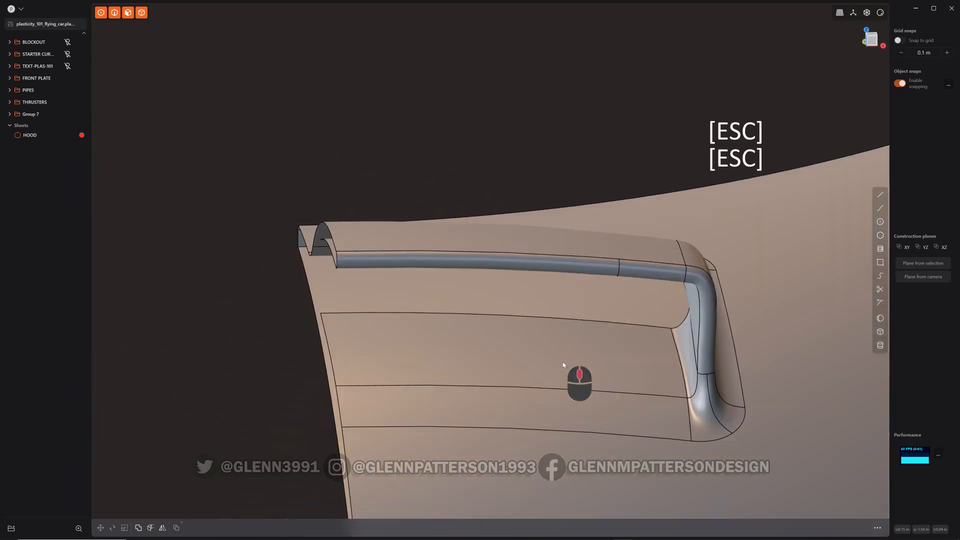
pyautogui.scroll(-4, 505, 374)
pyautogui.moveTo(521, 373); pyautogui.dragTo(597, 305, button='middle')
pyautogui.click(686, 298)
pyautogui.scroll(-2, 686, 298)
pyautogui.scroll(-3, 686, 298)
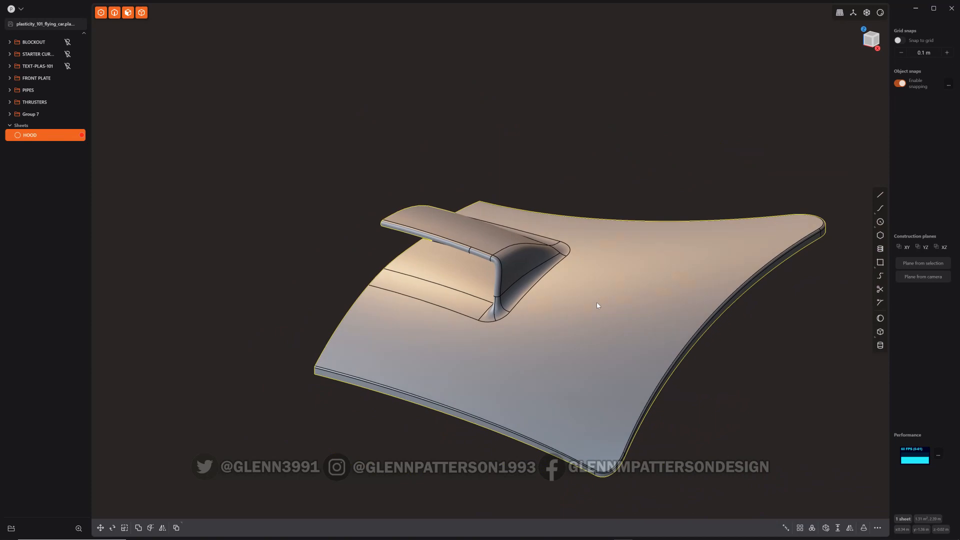
# Mirror the hood across the positive X plane, merging both halves into one body
pyautogui.hotkey('alt', 'x')
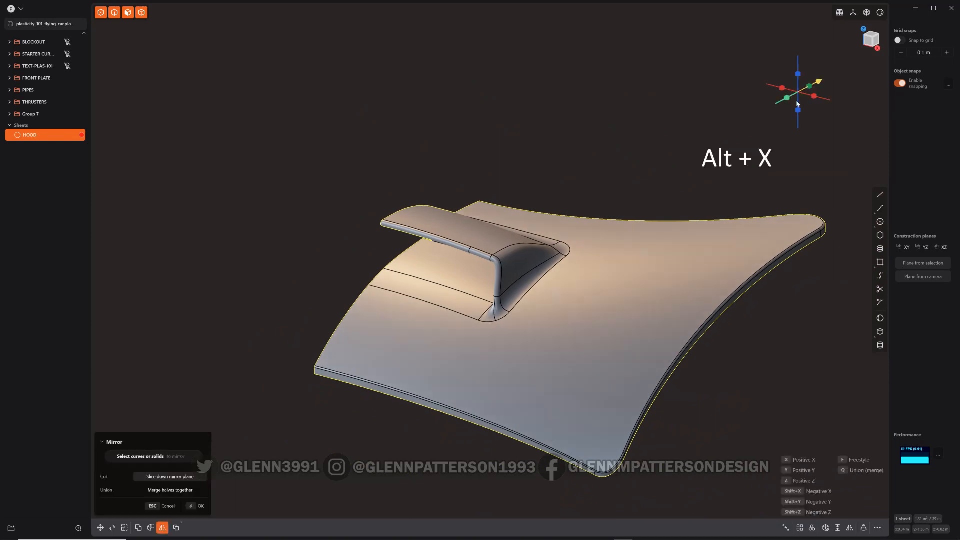
pyautogui.click(813, 98)
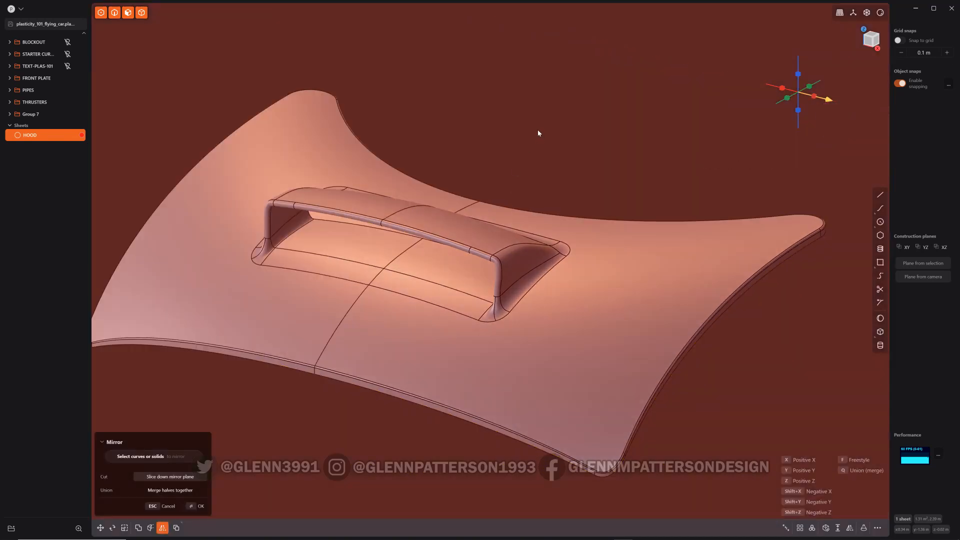
pyautogui.press('q')
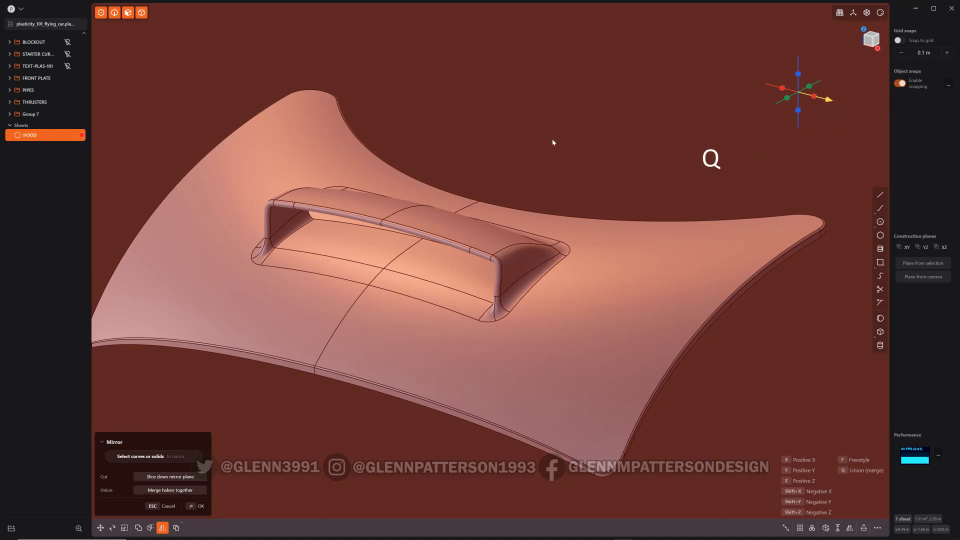
pyautogui.rightClick(552, 143)
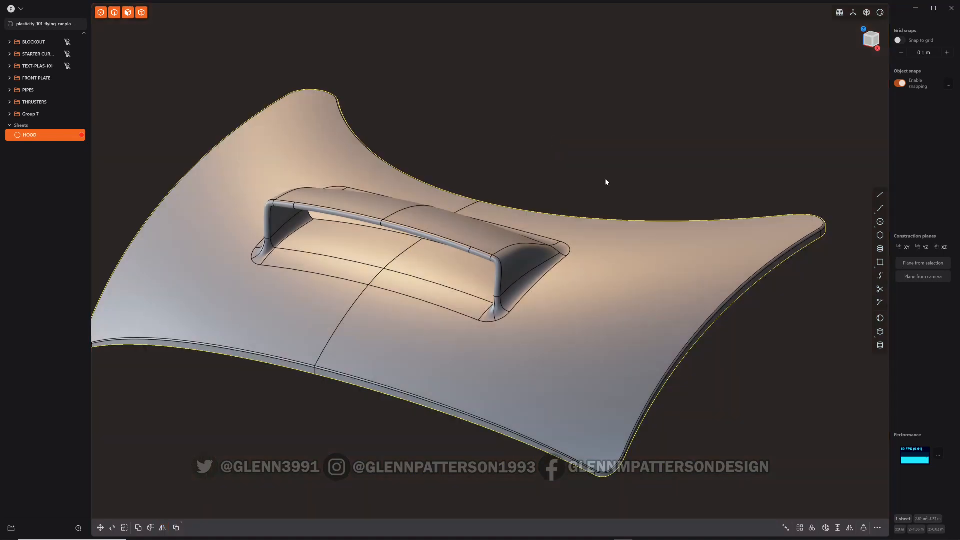
# Check the mirrored hood for open boundary edges around the scoop
pyautogui.click(850, 528)
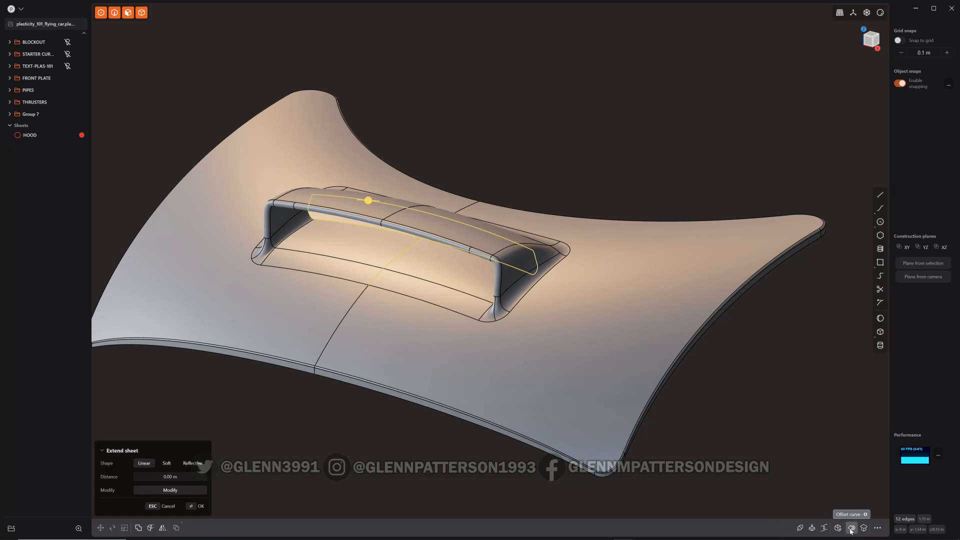
pyautogui.scroll(5, 399, 249)
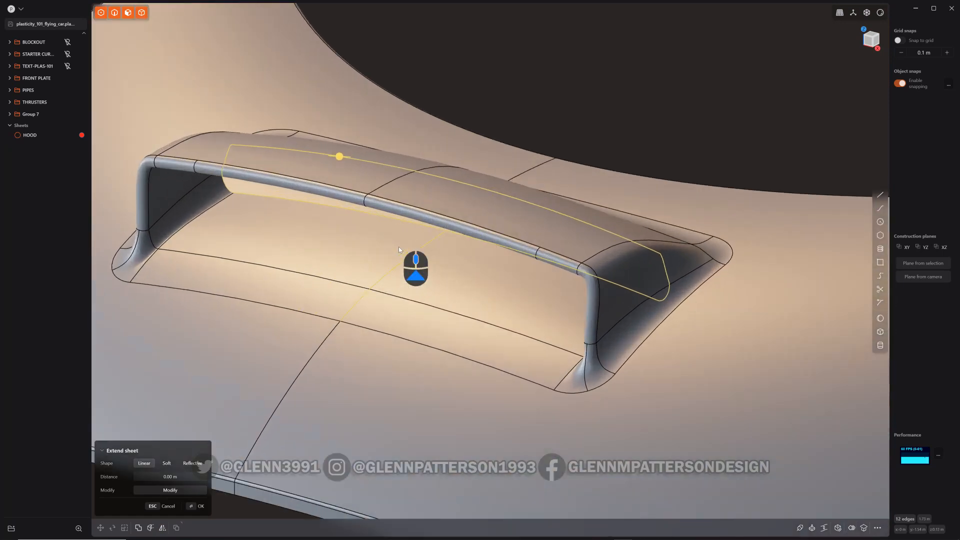
pyautogui.moveTo(399, 249); pyautogui.dragTo(461, 221, button='middle')
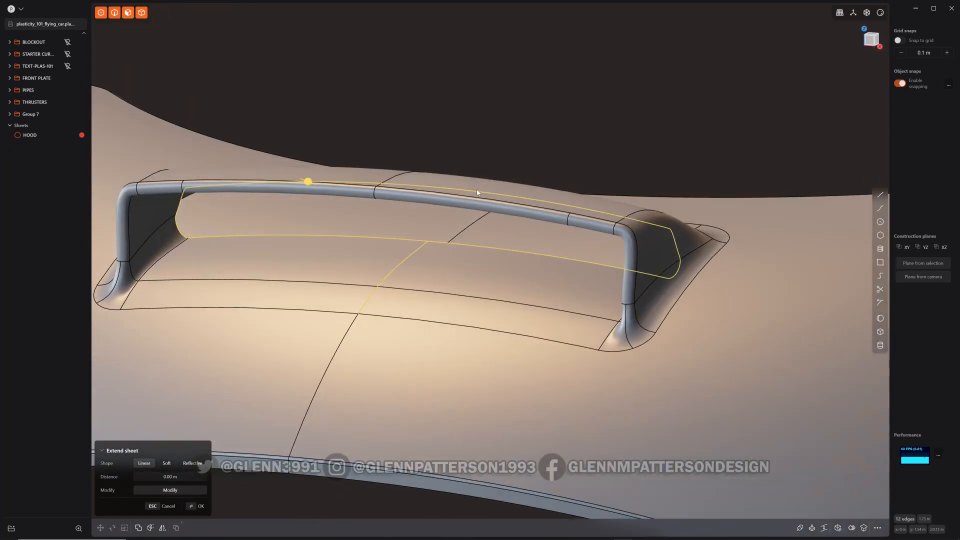
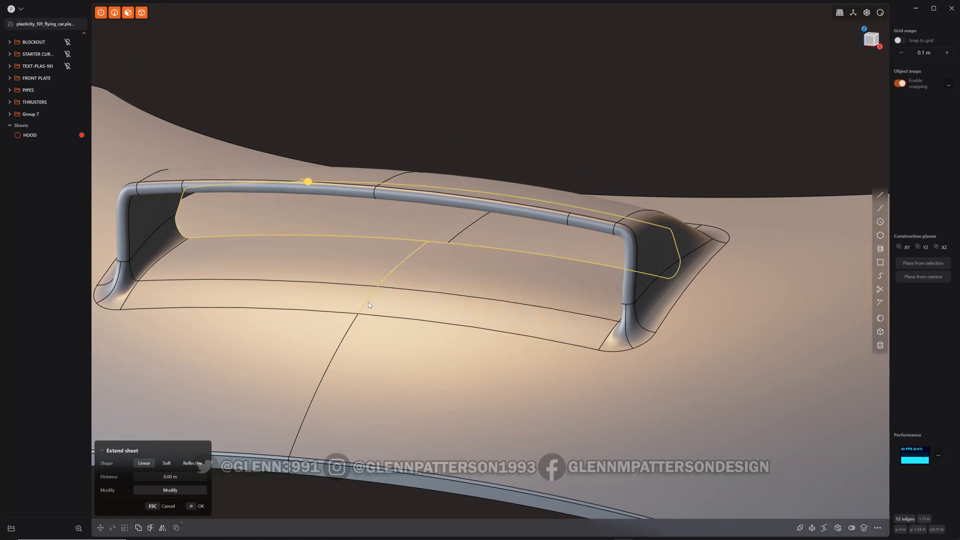
# Undo the sheet extension and the hood mirror to return to the half hood
pyautogui.moveTo(500, 277); pyautogui.dragTo(518, 311, button='middle')
pyautogui.hotkey('ctrl', 'z')
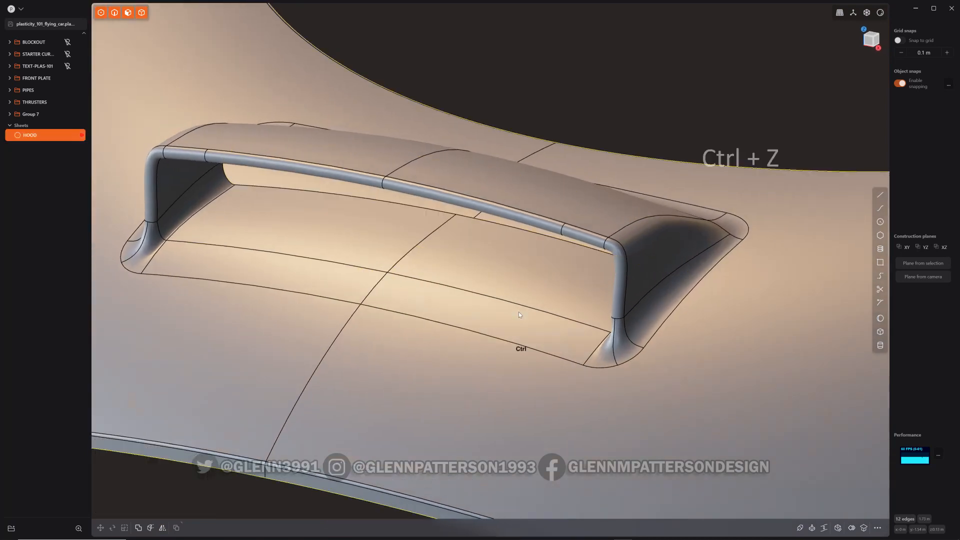
pyautogui.hotkey('ctrl', 'z')
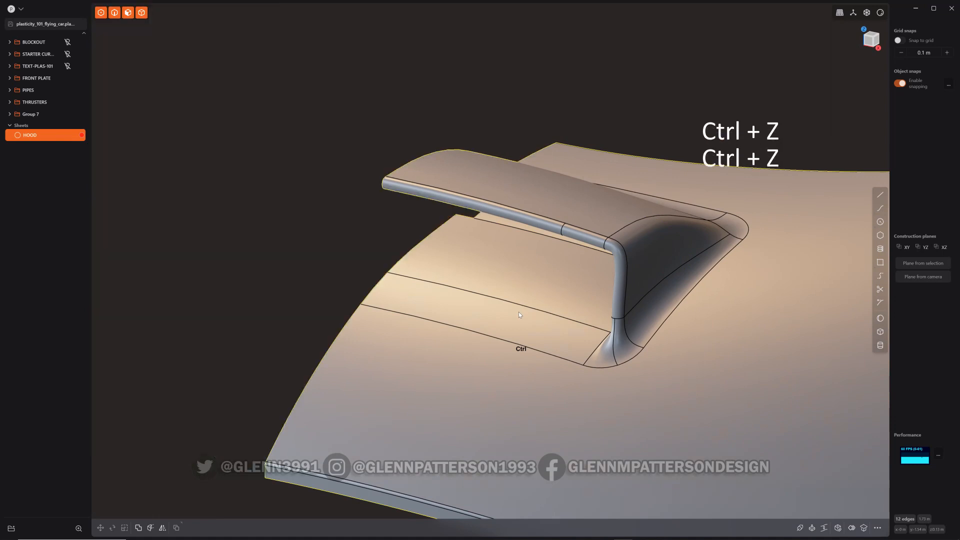
# Extend the lip's inner edge slightly past the hood's centre line with Extend sheet
pyautogui.click(418, 244)
pyautogui.keyDown('shift'); pyautogui.click(379, 285); pyautogui.keyUp('shift')
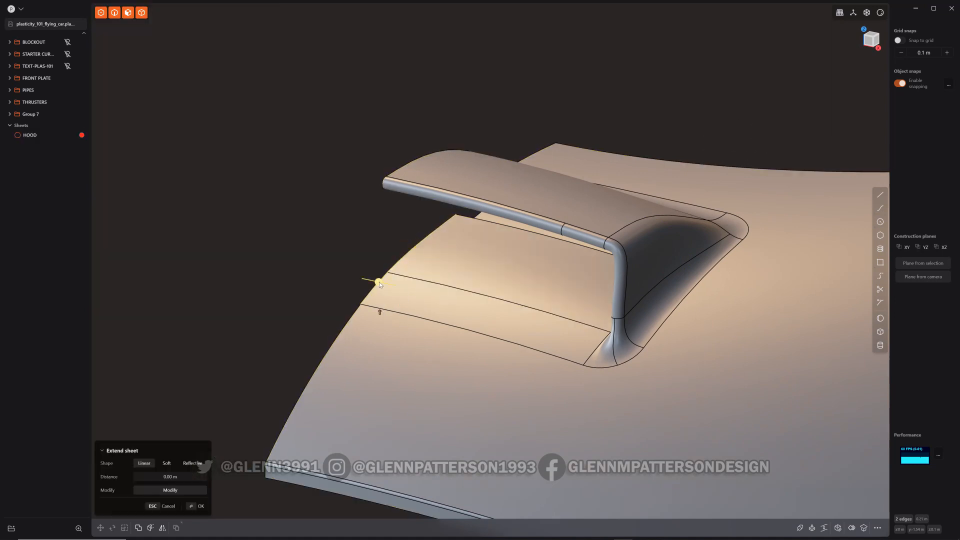
pyautogui.moveTo(378, 282); pyautogui.dragTo(368, 281)
pyautogui.rightClick(434, 292)
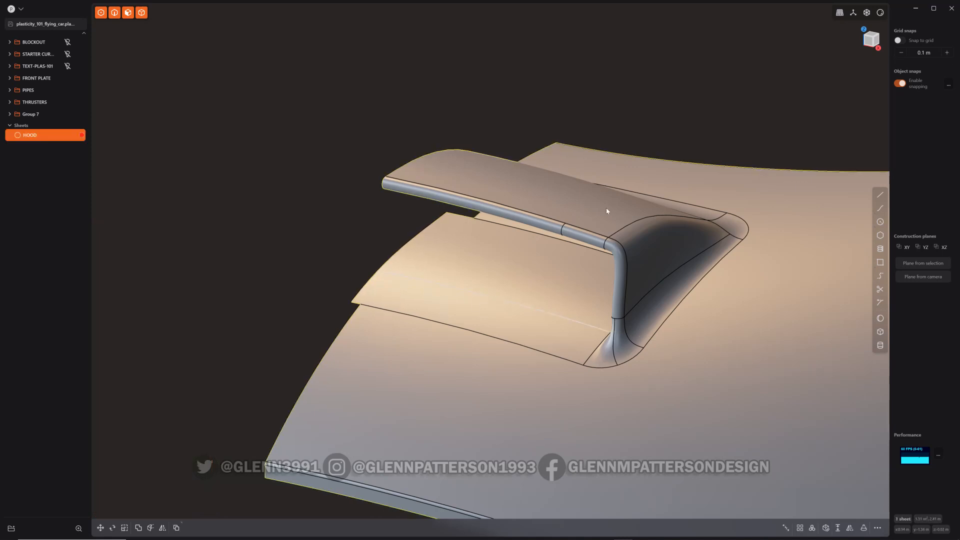
# Mirror the hood again across the positive X plane with union turned on
pyautogui.scroll(-5, 720, 75)
pyautogui.keyDown('shift'); pyautogui.moveTo(741, 70); pyautogui.dragTo(554, 185, button='middle'); pyautogui.keyUp('shift')
pyautogui.hotkey('alt', 'x')
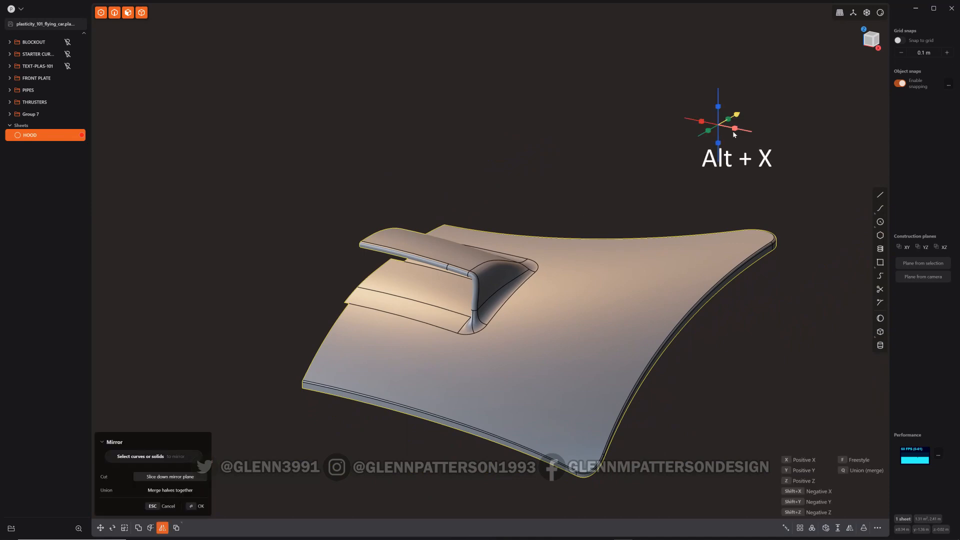
pyautogui.click(733, 132)
pyautogui.press('q')
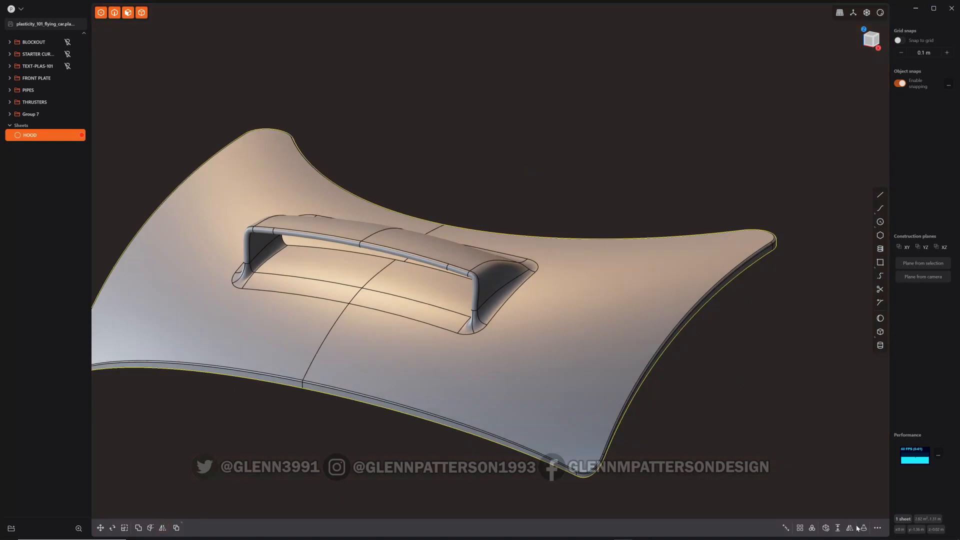
# Patch the open boundary inside the scoop opening
pyautogui.click(863, 528)
pyautogui.moveTo(383, 314)
pyautogui.mouseDown(button='middle')
pyautogui.moveTo(398, 300)
pyautogui.moveTo(386, 303)
pyautogui.mouseUp(button='middle')
pyautogui.press('~')
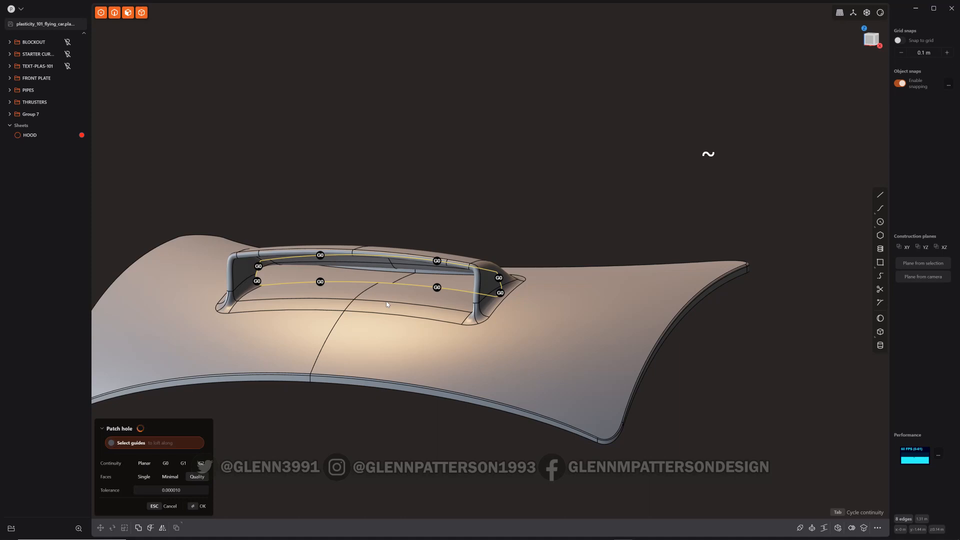
pyautogui.press('Return')
pyautogui.click(387, 304)
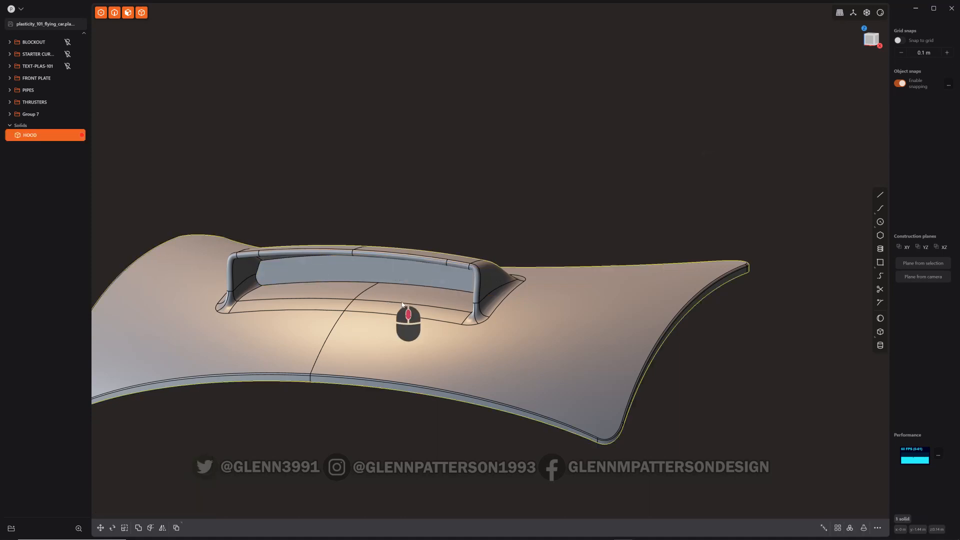
# Duplicate the faces of the scoop cover's right end as a separate sheet and isolate it
pyautogui.moveTo(407, 320); pyautogui.dragTo(470, 315, button='middle')
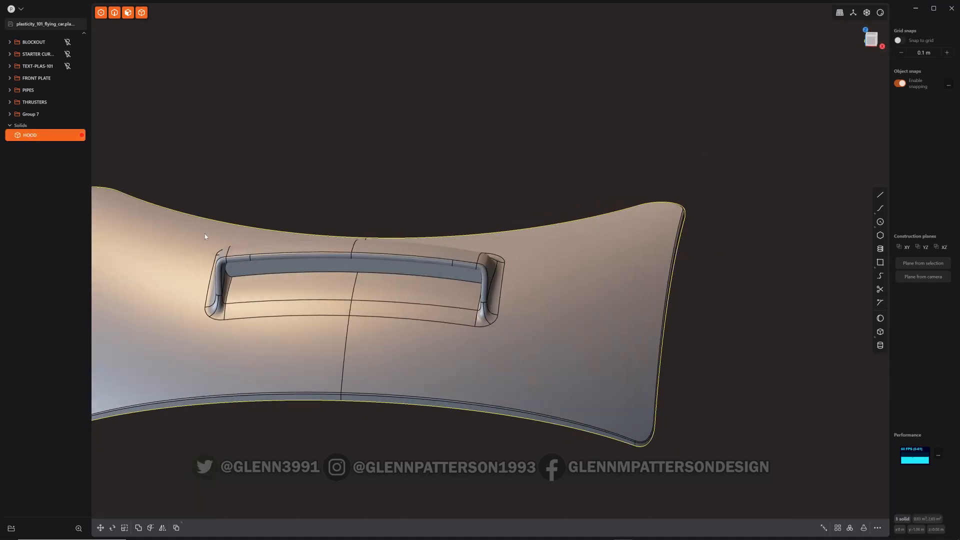
pyautogui.moveTo(290, 317); pyautogui.dragTo(415, 319, button='middle')
pyautogui.moveTo(477, 326); pyautogui.dragTo(605, 322, button='middle')
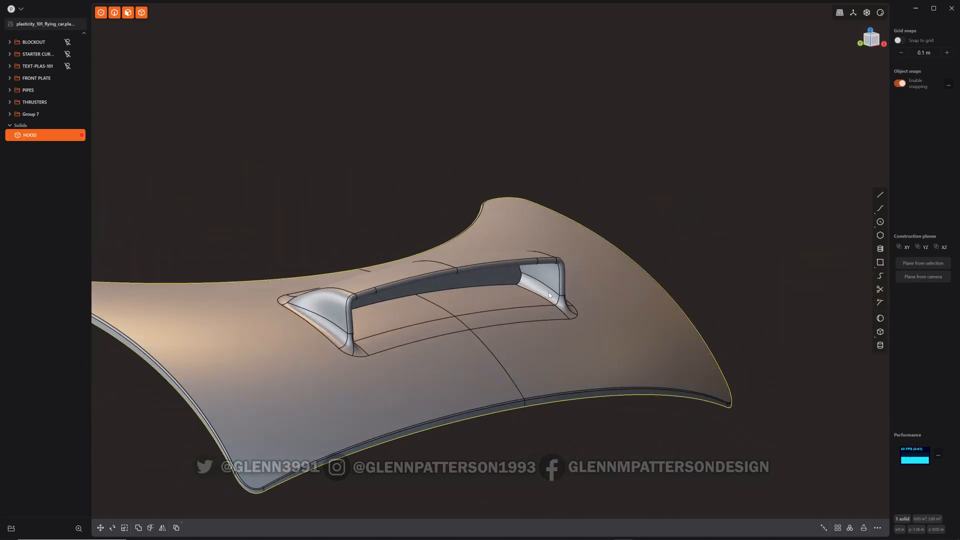
pyautogui.moveTo(549, 300); pyautogui.dragTo(514, 268, button='middle')
pyautogui.click(500, 261)
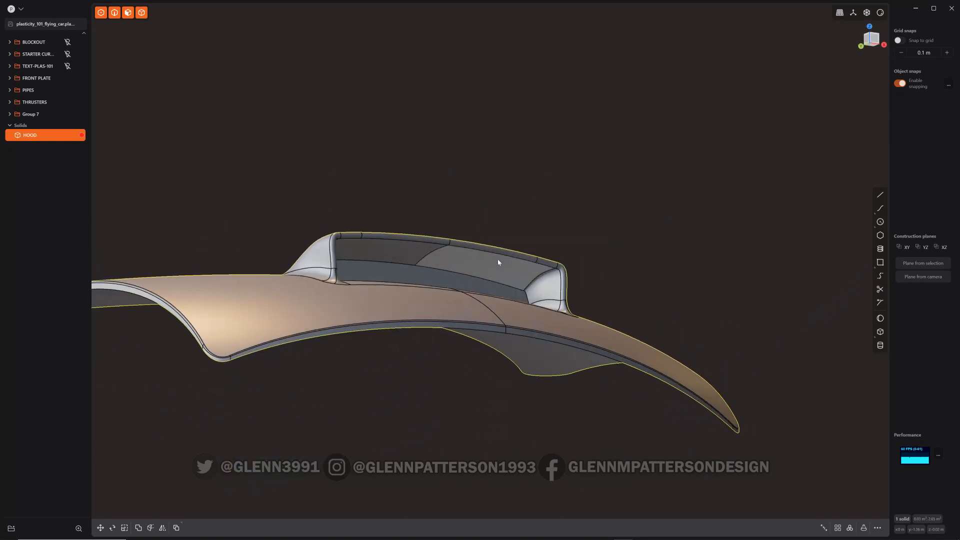
pyautogui.press('o')
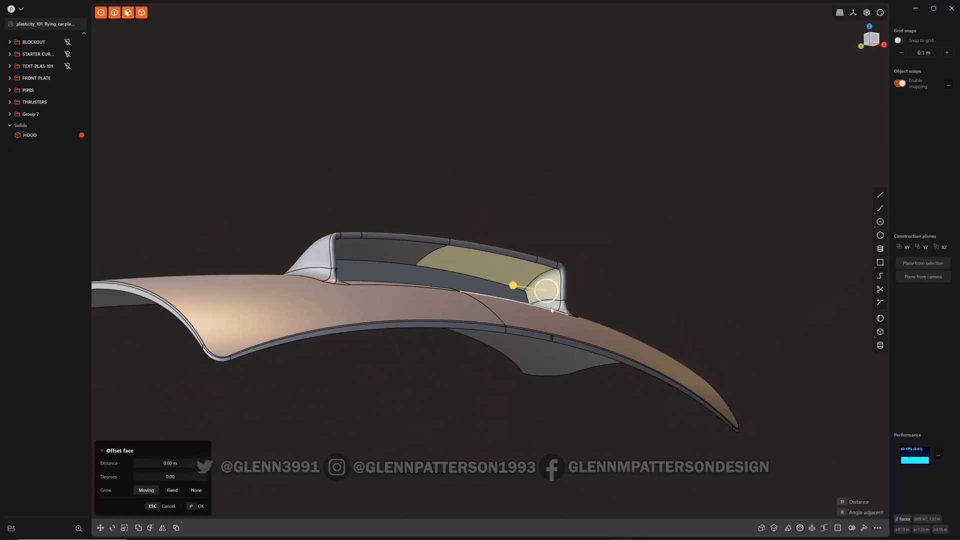
pyautogui.click(542, 314)
pyautogui.moveTo(542, 314); pyautogui.dragTo(620, 300, button='middle')
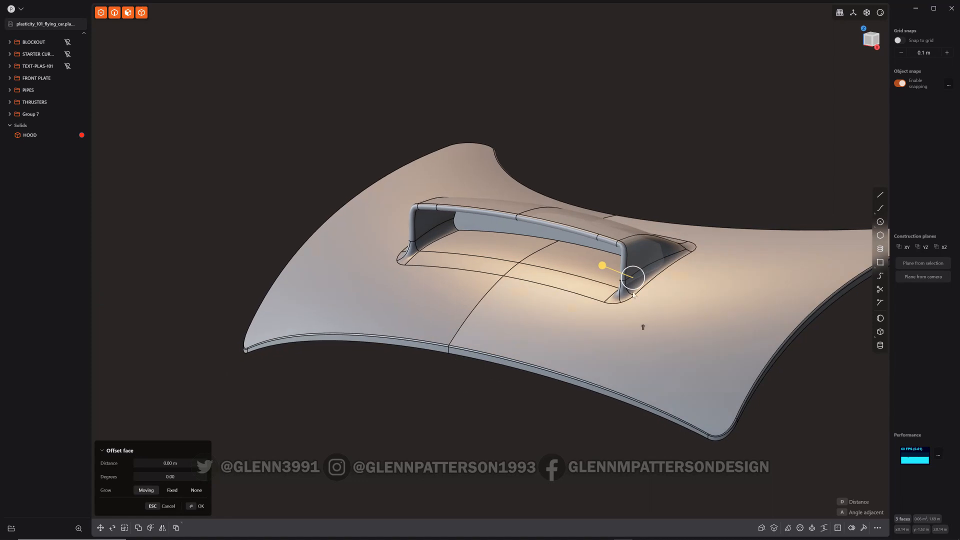
pyautogui.click(617, 301)
pyautogui.keyDown('shift'); pyautogui.click(615, 301); pyautogui.keyUp('shift')
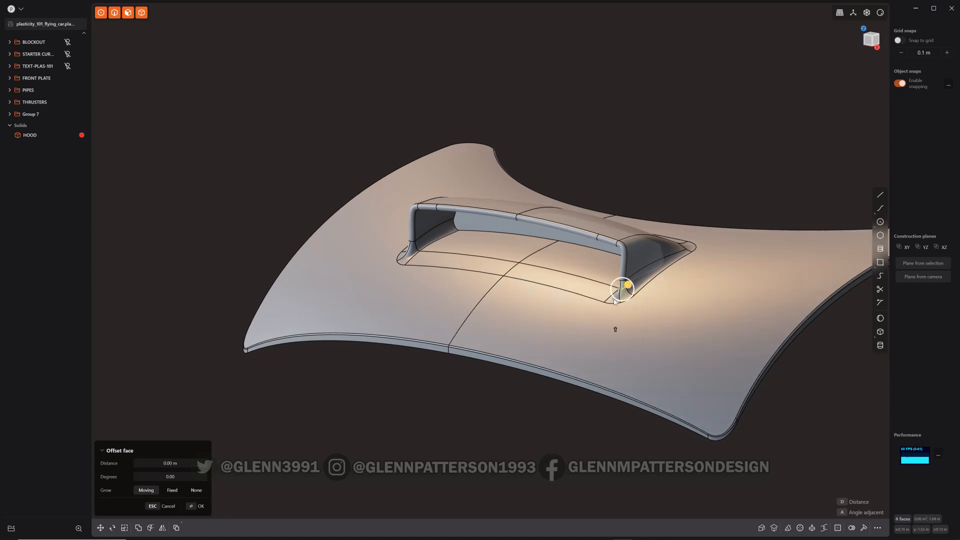
pyautogui.keyDown('shift'); pyautogui.click(639, 264); pyautogui.keyUp('shift')
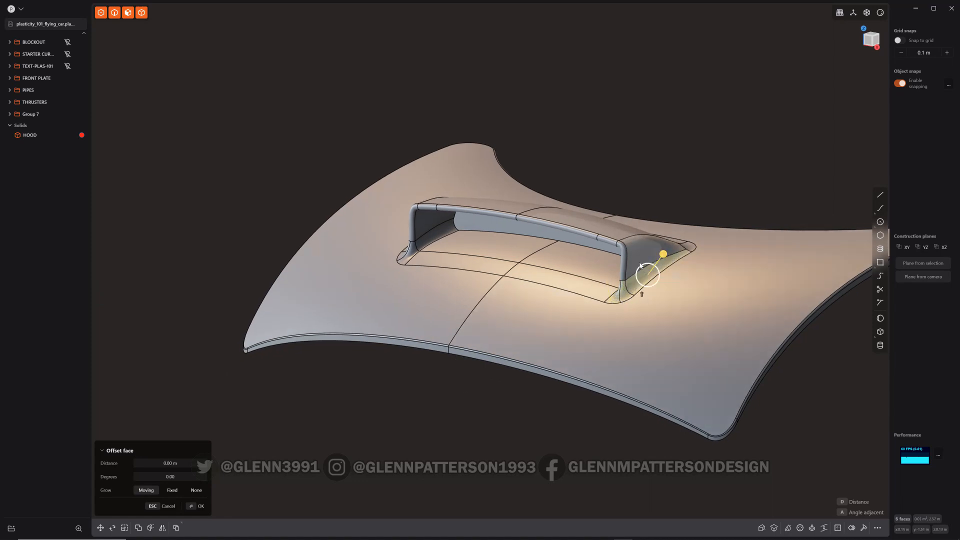
pyautogui.keyDown('shift'); pyautogui.click(622, 263); pyautogui.keyUp('shift')
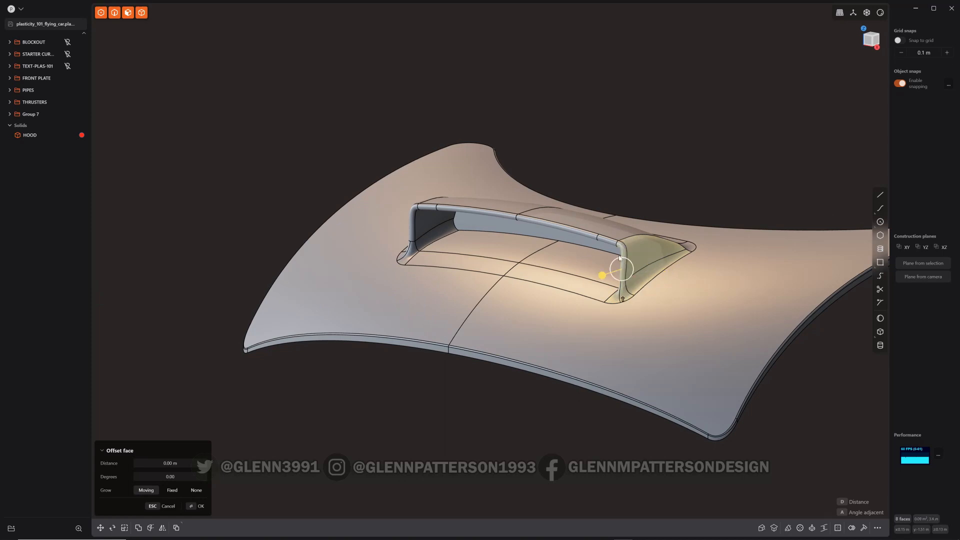
pyautogui.keyDown('shift'); pyautogui.click(617, 234); pyautogui.keyUp('shift')
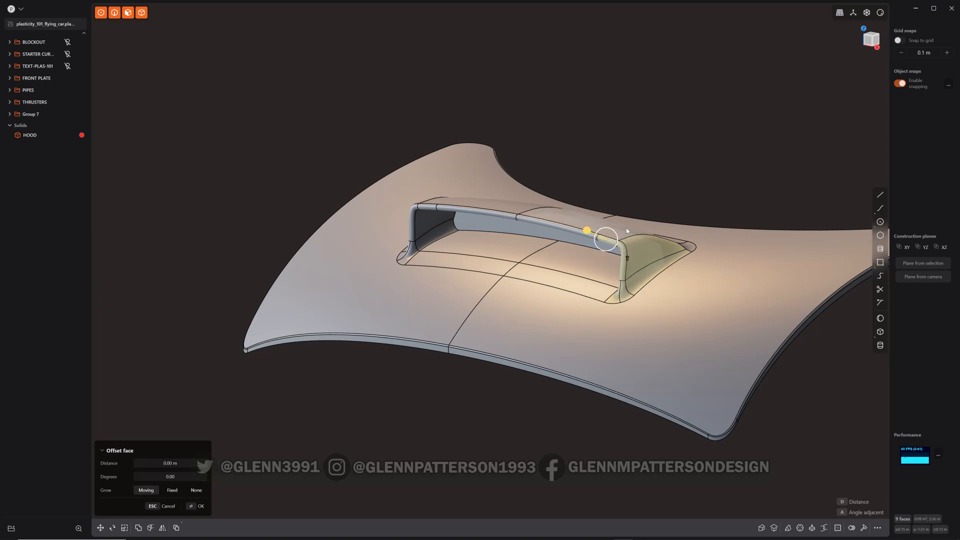
pyautogui.keyDown('shift'); pyautogui.click(626, 227); pyautogui.keyUp('shift')
pyautogui.keyDown('shift'); pyautogui.click(539, 223); pyautogui.keyUp('shift')
pyautogui.moveTo(561, 275); pyautogui.dragTo(526, 307, button='middle')
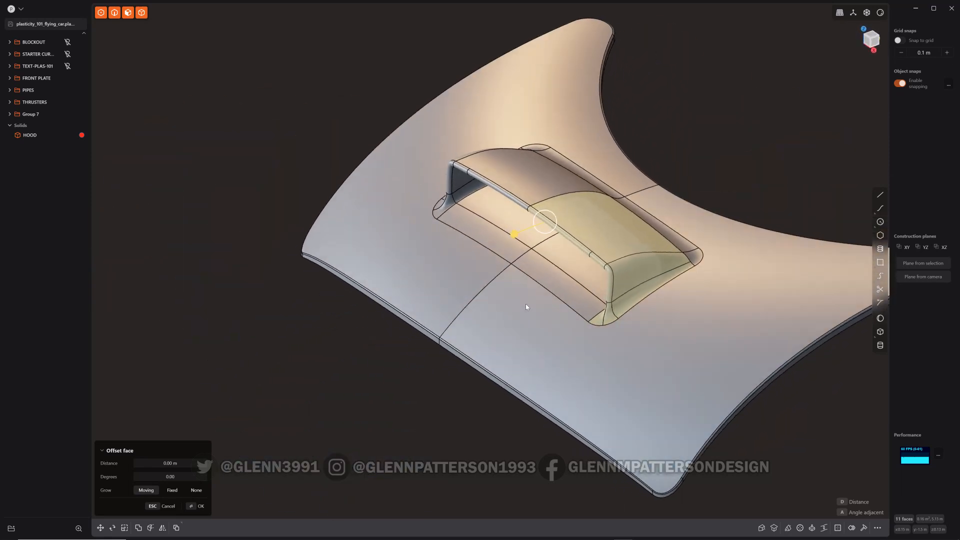
pyautogui.hotkey('shift', 'd')
pyautogui.press('.')
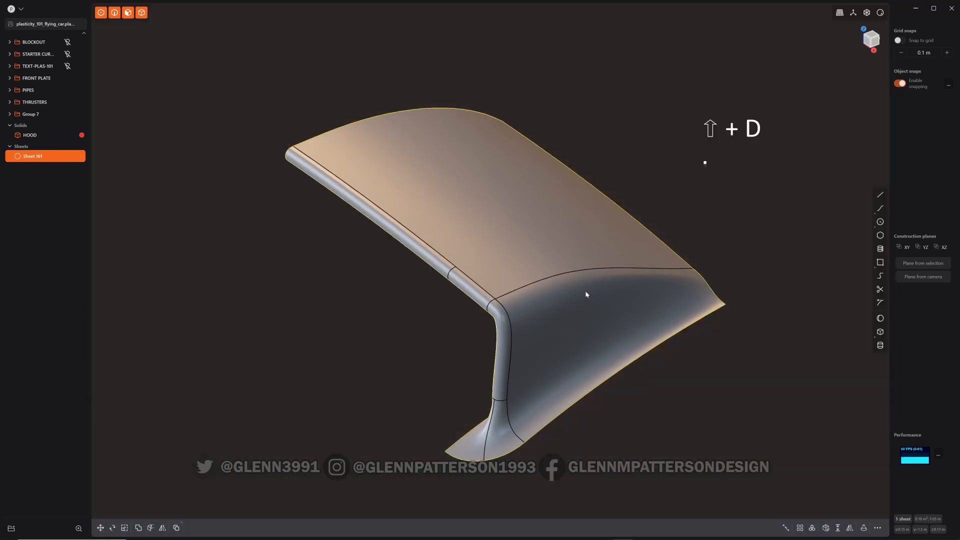
pyautogui.press('.')
# In the right view, draw a vertical line across the duplicated scoop sheet
pyautogui.moveTo(591, 345); pyautogui.dragTo(553, 295, button='middle')
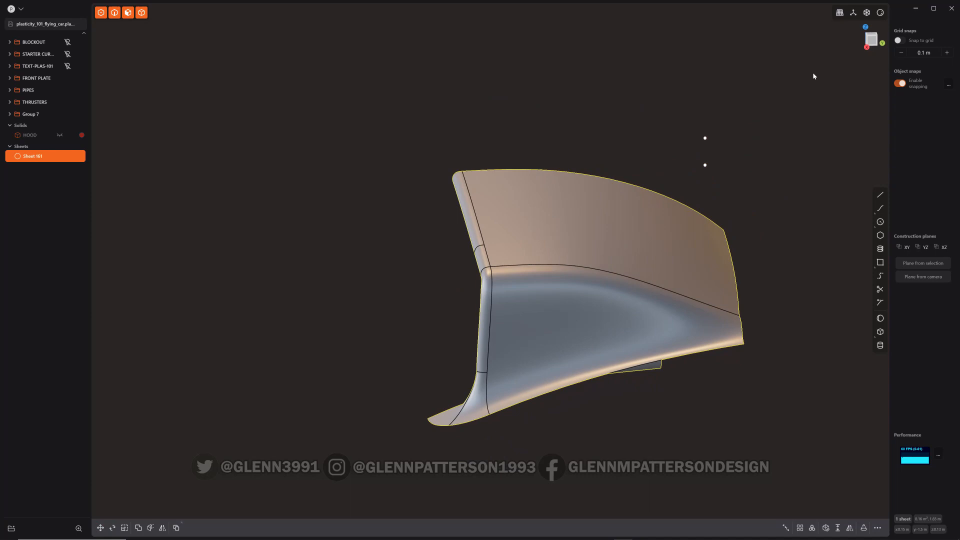
pyautogui.click(871, 43)
pyautogui.scroll(-3, 667, 234)
pyautogui.keyDown('shift'); pyautogui.moveTo(694, 234); pyautogui.dragTo(552, 216, button='middle'); pyautogui.keyUp('shift')
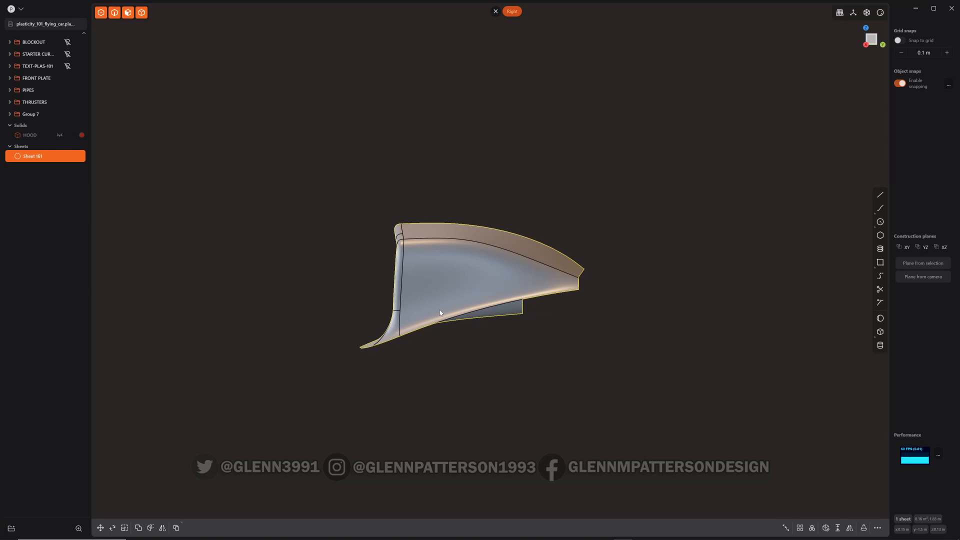
pyautogui.hotkey('shift', 'a')
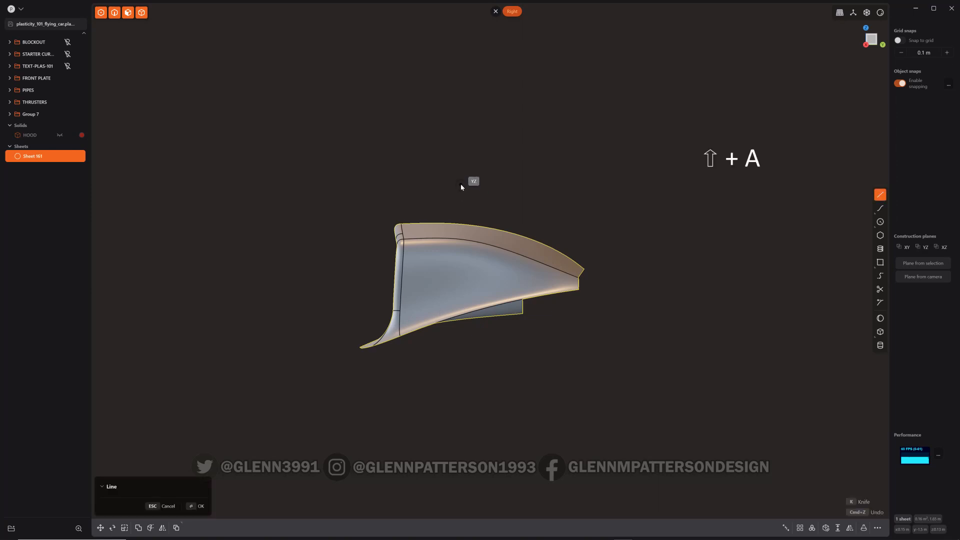
pyautogui.click(460, 185)
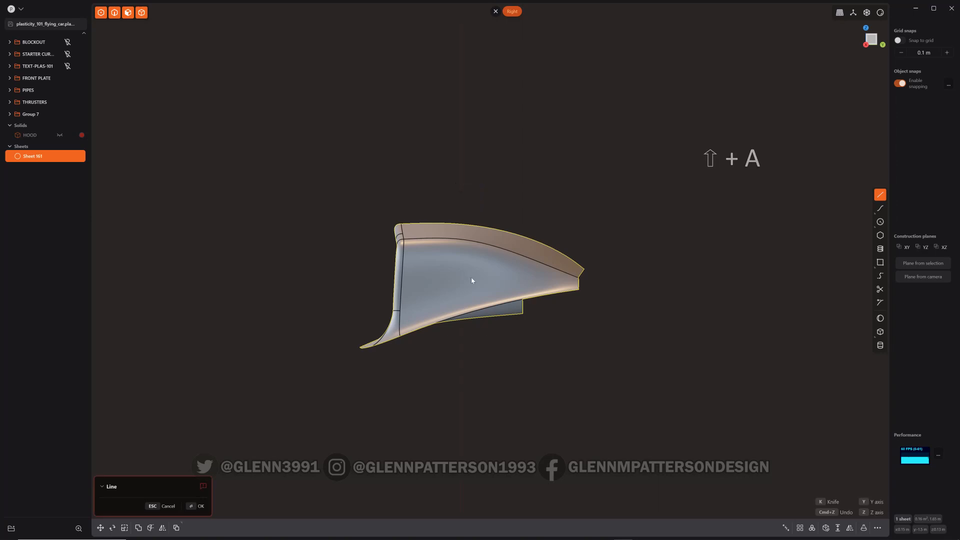
pyautogui.click(467, 428)
# Cut the sheet with the line and delete the front piece and the line
pyautogui.press('c')
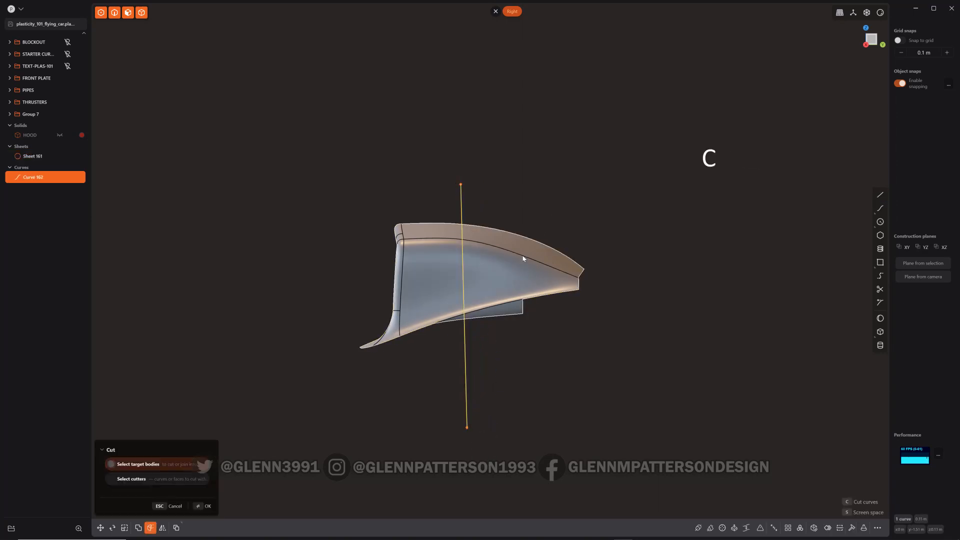
pyautogui.click(523, 258)
pyautogui.rightClick(523, 259)
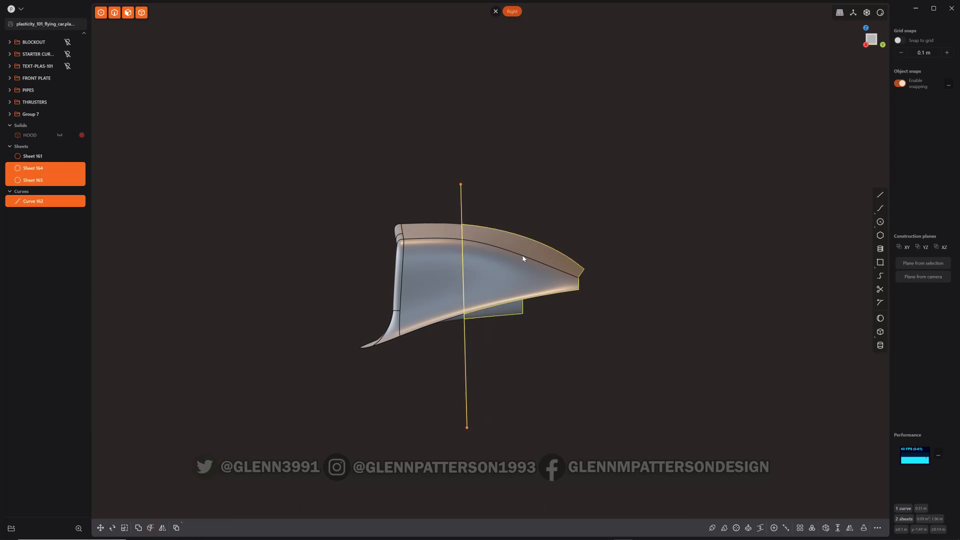
pyautogui.press('x')
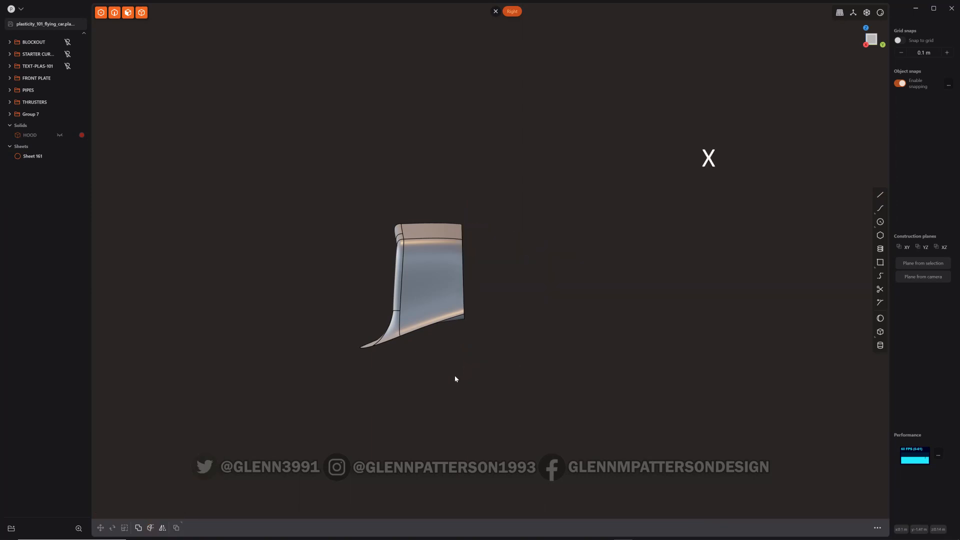
# Draw a sloped line across the lower part of the remaining sheet
pyautogui.hotkey('shift', 'a')
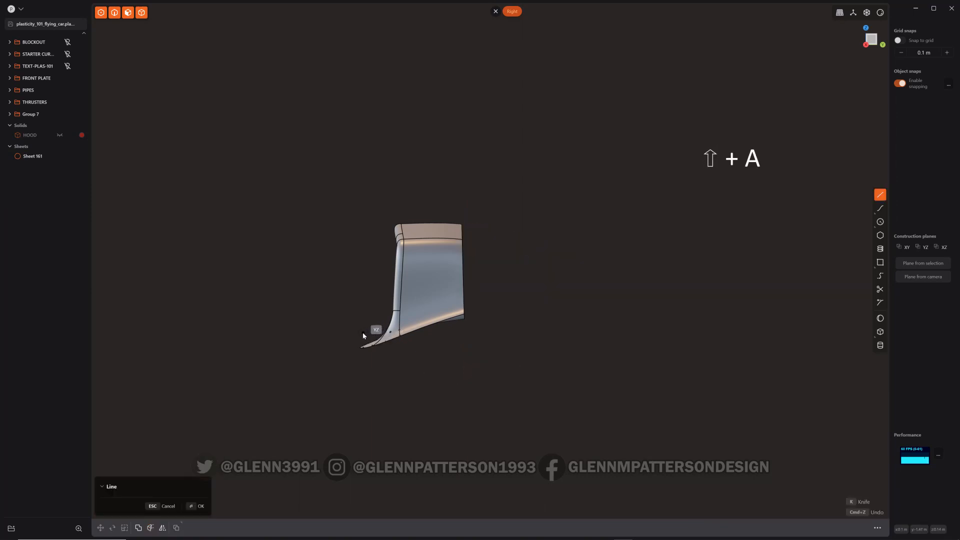
pyautogui.click(362, 333)
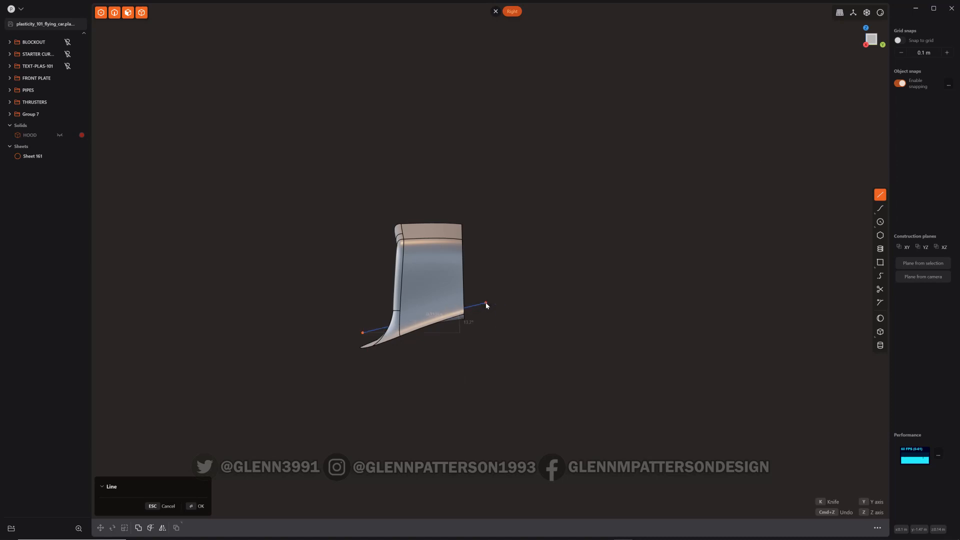
pyautogui.click(485, 304)
# Cut the sheet along the sloped line and delete the lower piece and the line
pyautogui.press('c')
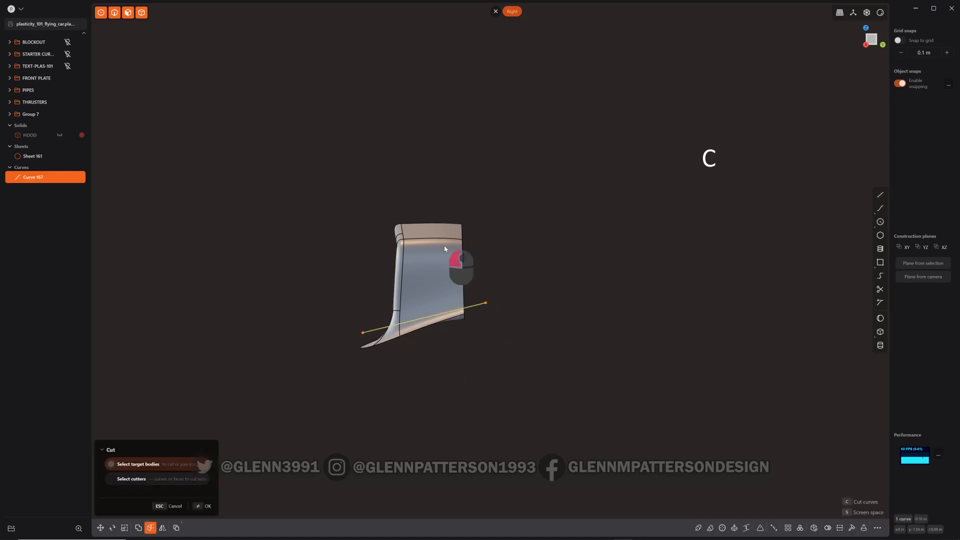
pyautogui.rightClick(595, 252)
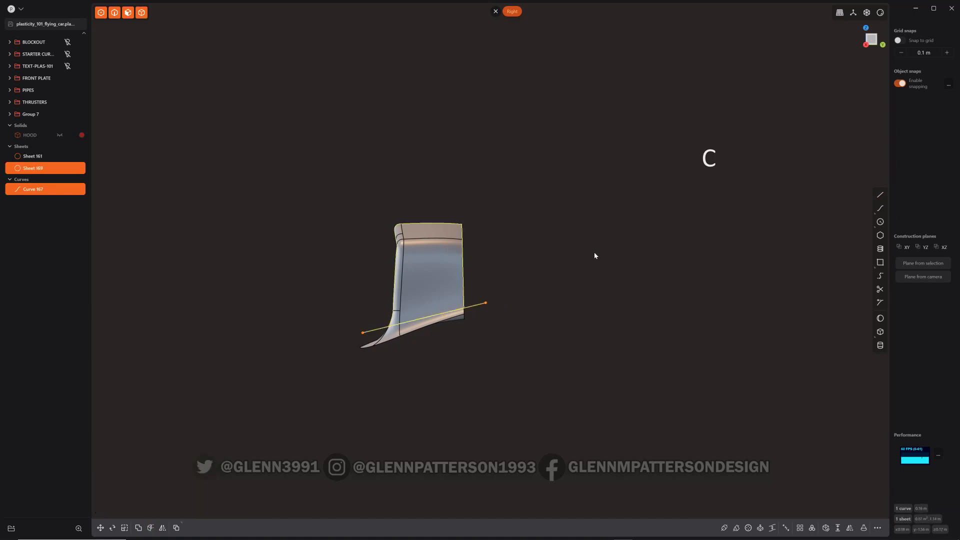
pyautogui.click(503, 298)
pyautogui.click(481, 304)
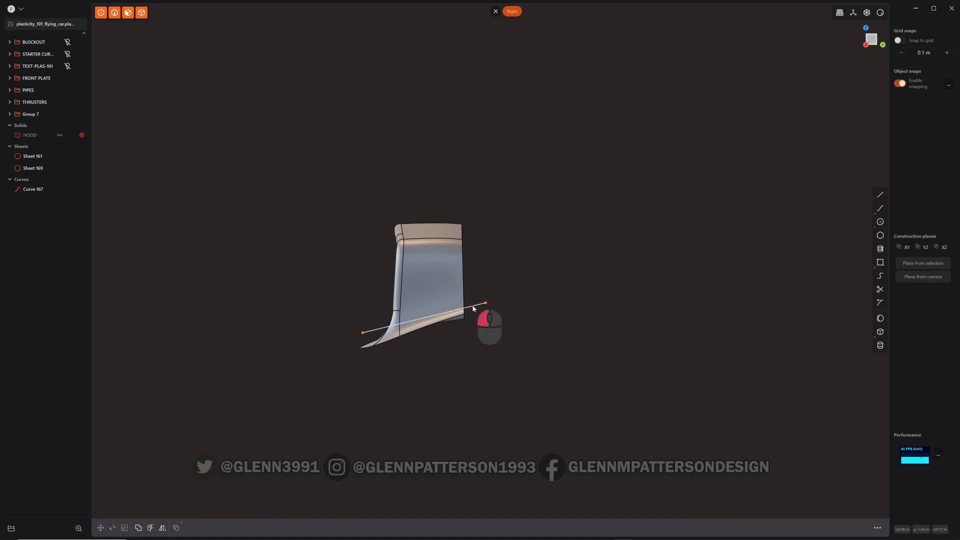
pyautogui.click(457, 319)
pyautogui.press('x')
# Inspect the trimmed scoop sheet from several angles
pyautogui.moveTo(455, 356); pyautogui.dragTo(390, 347, button='middle')
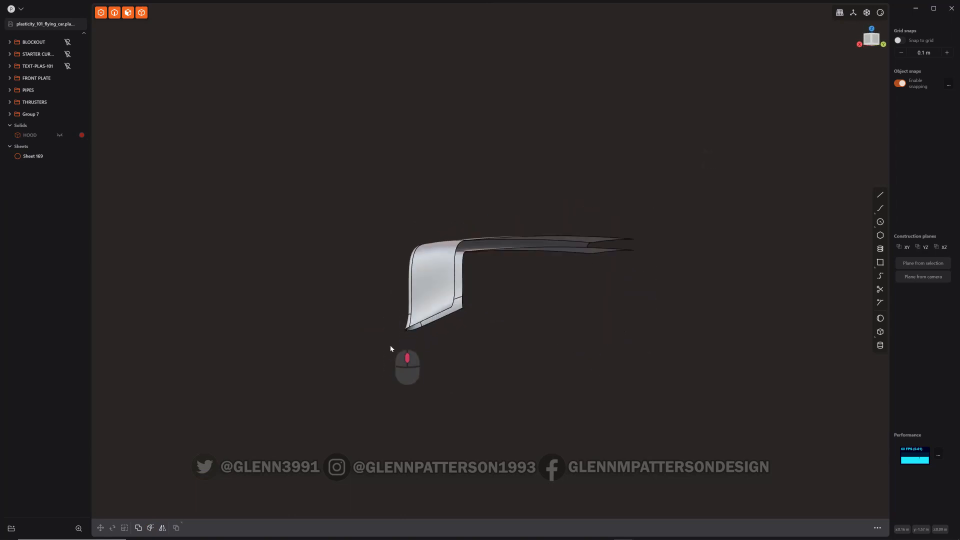
pyautogui.moveTo(550, 320); pyautogui.dragTo(536, 263, button='middle')
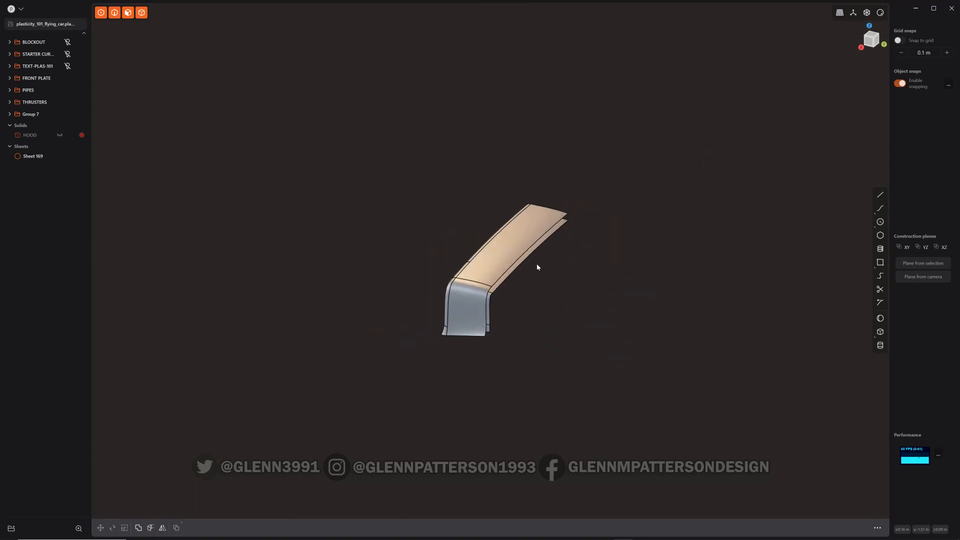
pyautogui.click(515, 254)
pyautogui.scroll(-3, 637, 347)
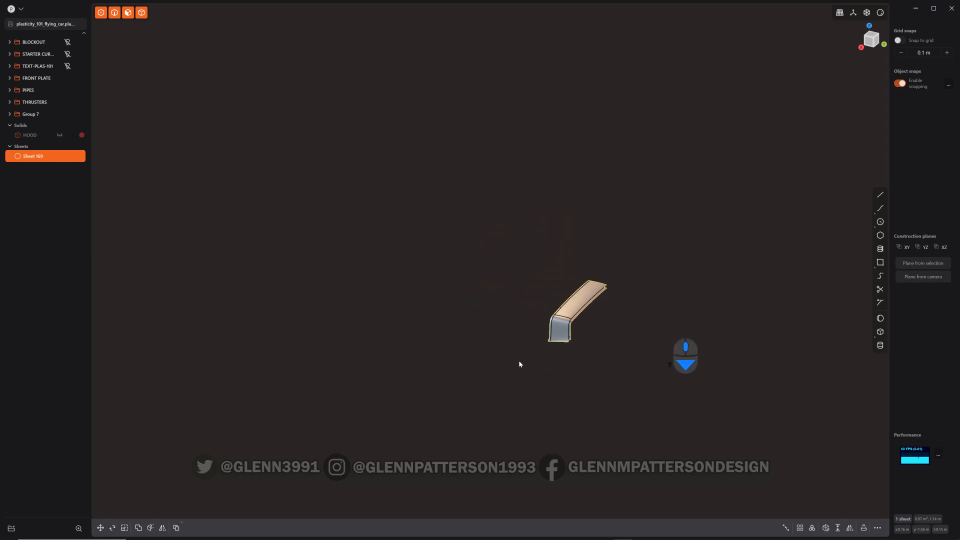
pyautogui.moveTo(518, 360); pyautogui.dragTo(529, 336, button='middle')
pyautogui.scroll(5, 501, 418)
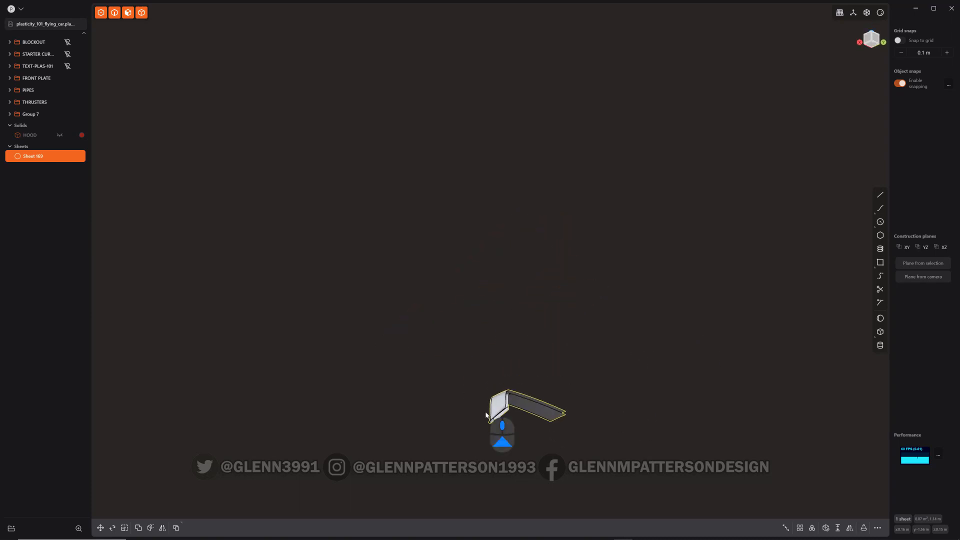
# Draw a short line across the open lower end of the trimmed scoop sheet
pyautogui.scroll(5, 501, 418)
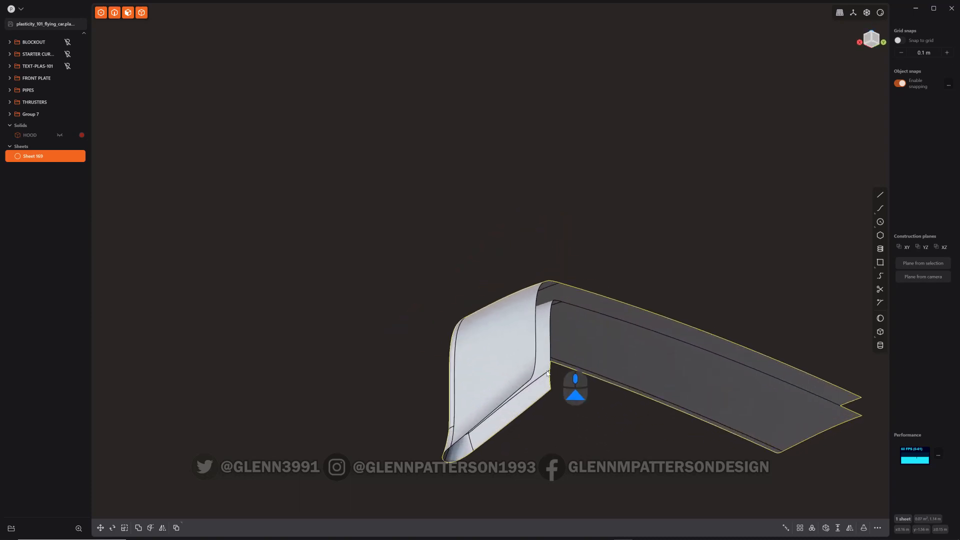
pyautogui.hotkey('shift', 'a')
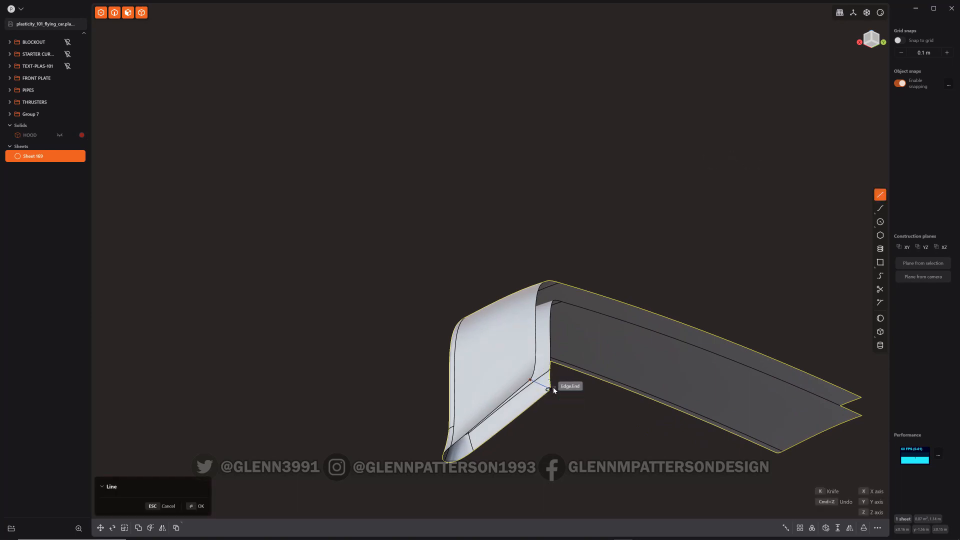
pyautogui.click(550, 389)
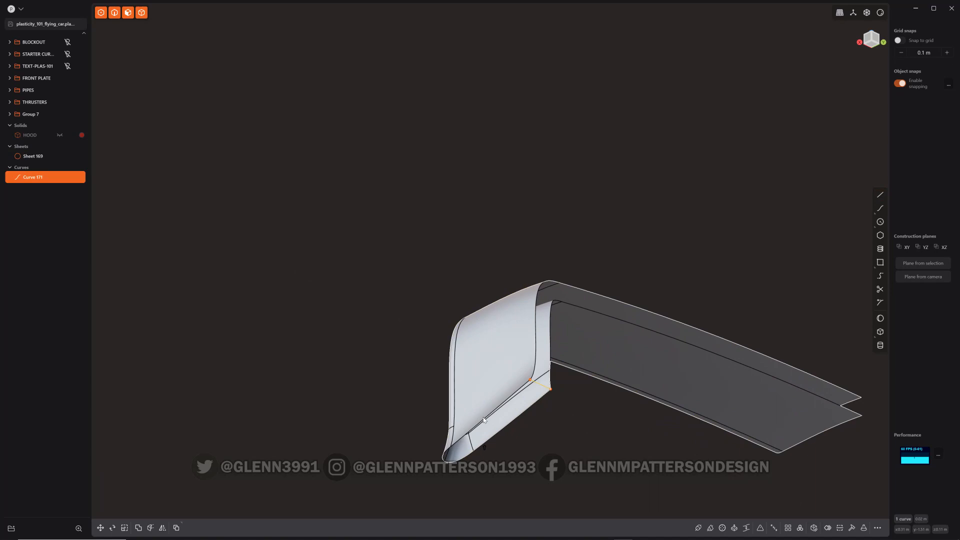
pyautogui.click(513, 423)
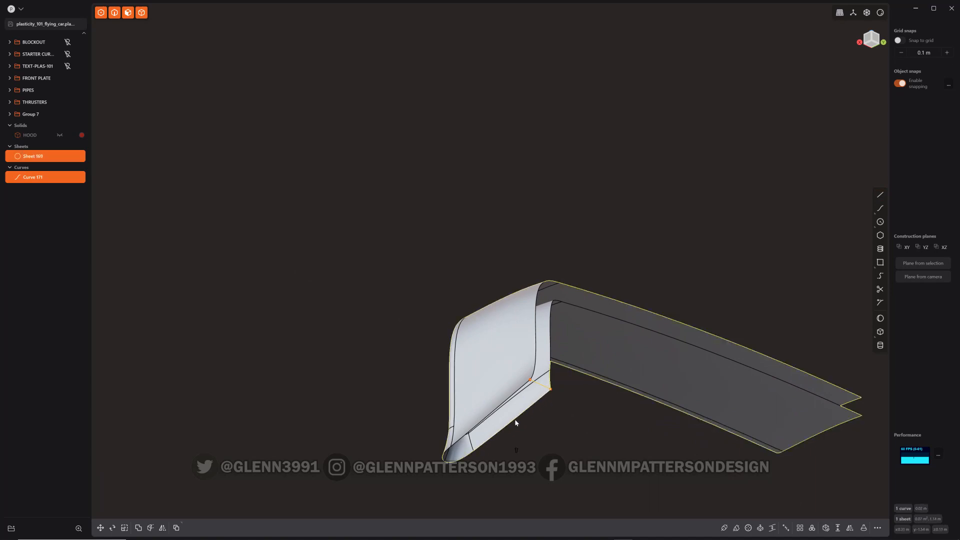
# Patch the hole at the scoop sheet's lower end bounded by the new line
pyautogui.keyDown('shift'); pyautogui.click(515, 420); pyautogui.keyUp('shift')
pyautogui.keyDown('shift'); pyautogui.click(457, 460); pyautogui.keyUp('shift')
pyautogui.keyDown('shift'); pyautogui.click(442, 453); pyautogui.keyUp('shift')
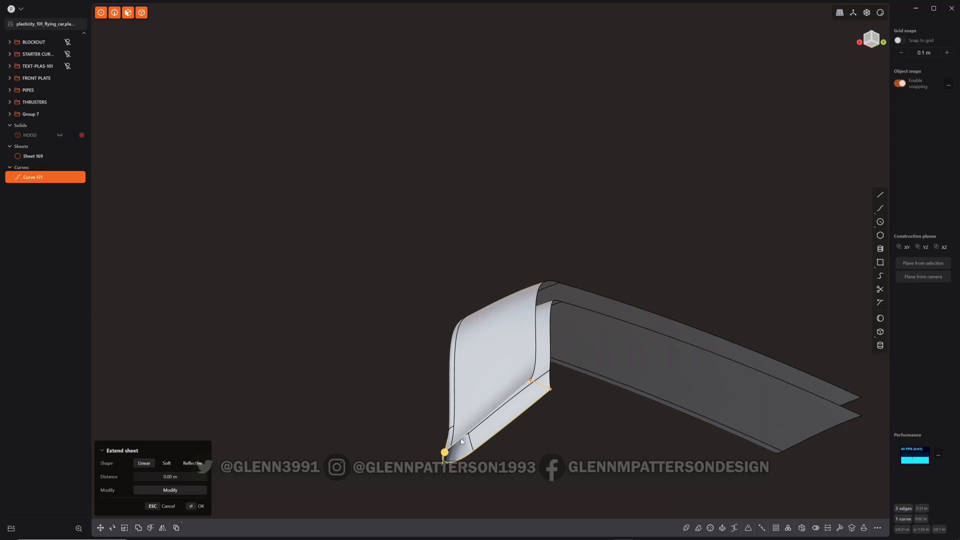
pyautogui.keyDown('shift'); pyautogui.click(470, 453); pyautogui.keyUp('shift')
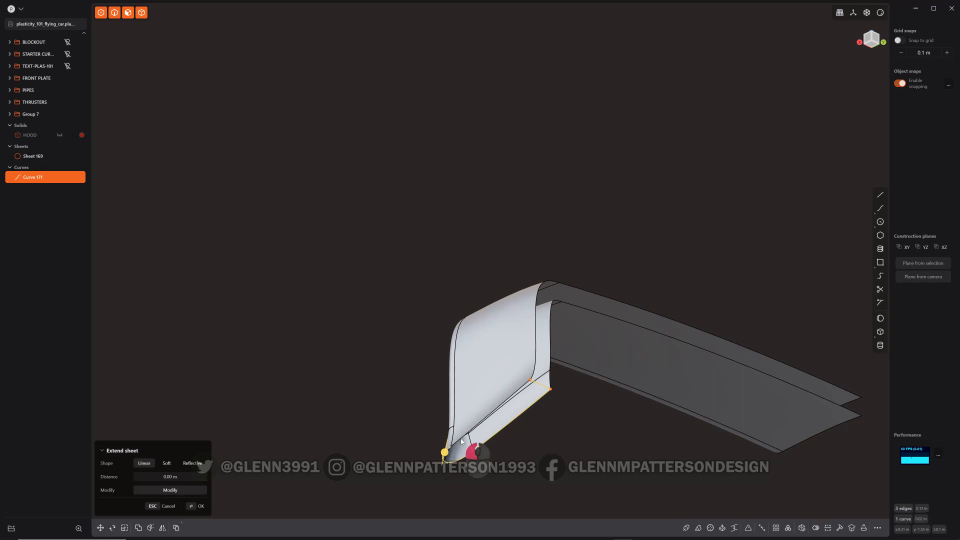
pyautogui.rightClick(641, 453)
# Mirror the scoop sheet across the car's centre plane and merge the two halves together
pyautogui.moveTo(607, 436); pyautogui.dragTo(595, 290, button='middle')
pyautogui.scroll(-10, 670, 360)
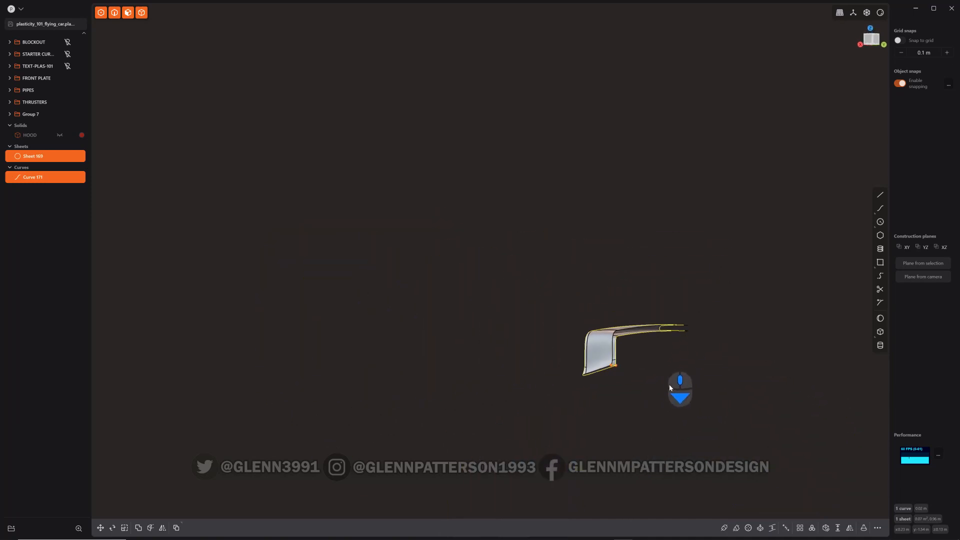
pyautogui.scroll(-2, 669, 385)
pyautogui.keyDown('shift'); pyautogui.moveTo(669, 385); pyautogui.dragTo(525, 294, button='middle'); pyautogui.keyUp('shift')
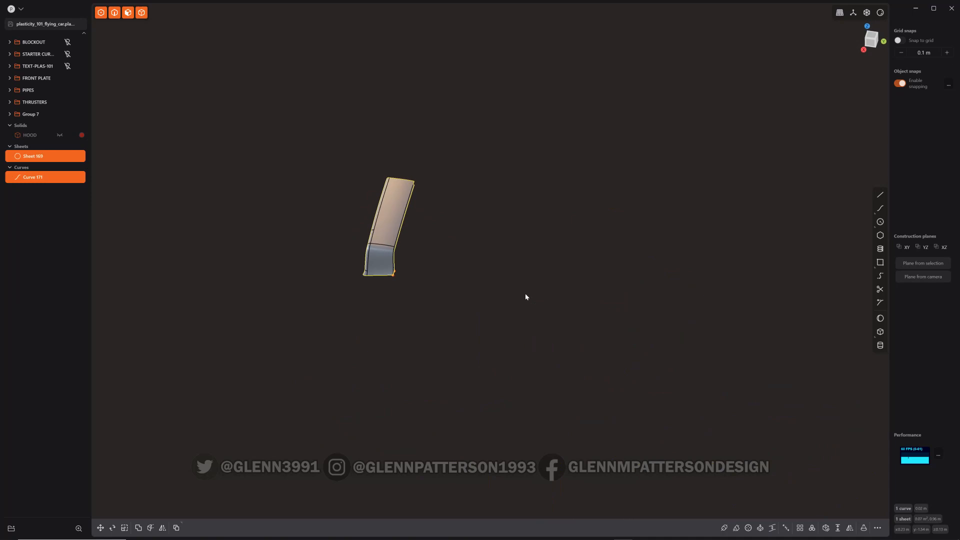
pyautogui.hotkey('alt', 'x')
pyautogui.keyDown('shift'); pyautogui.moveTo(671, 295); pyautogui.dragTo(461, 270, button='middle'); pyautogui.keyUp('shift')
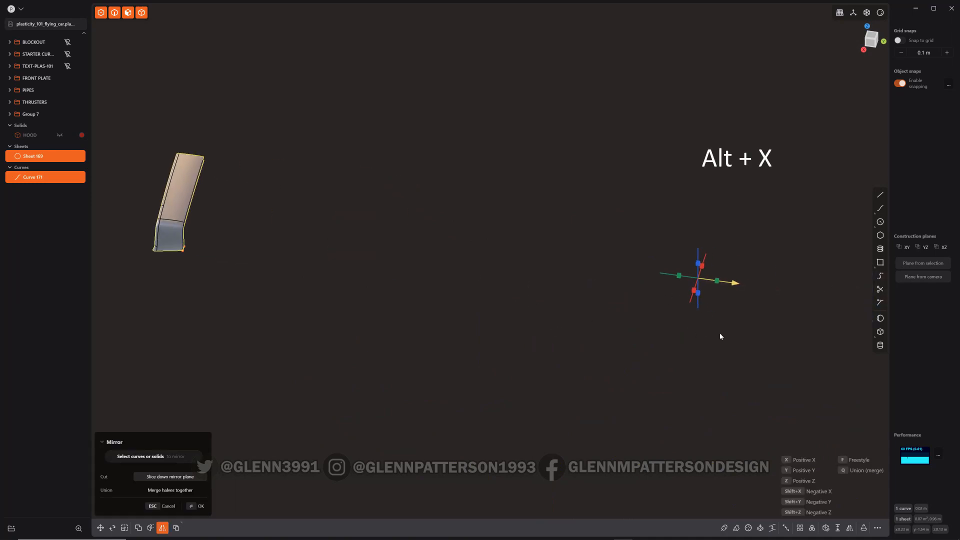
pyautogui.moveTo(721, 336); pyautogui.dragTo(656, 359, button='middle')
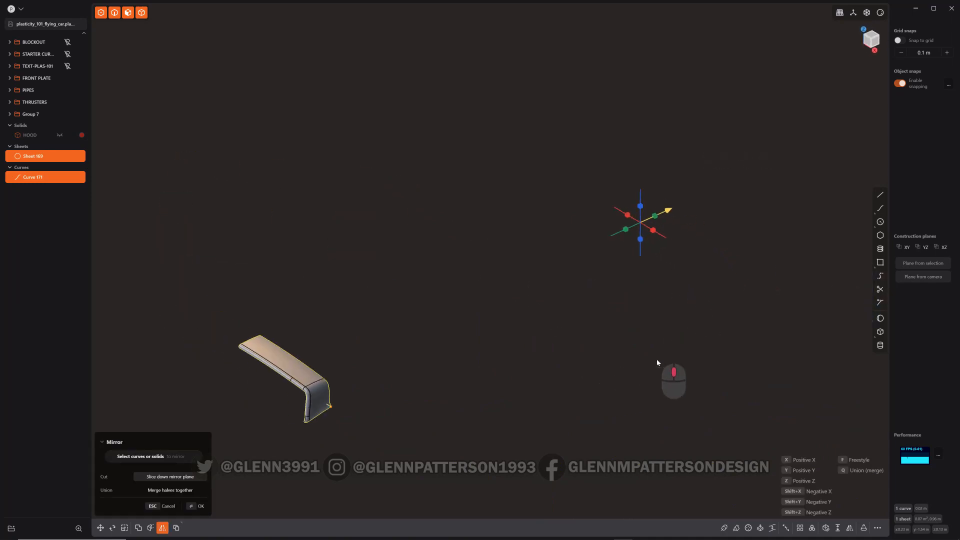
pyautogui.click(653, 231)
pyautogui.press('q')
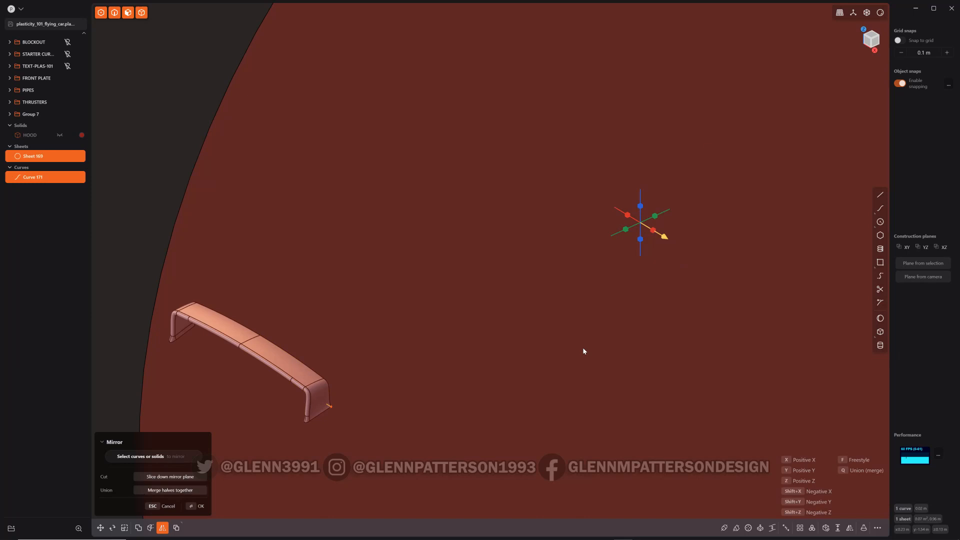
pyautogui.press('Return')
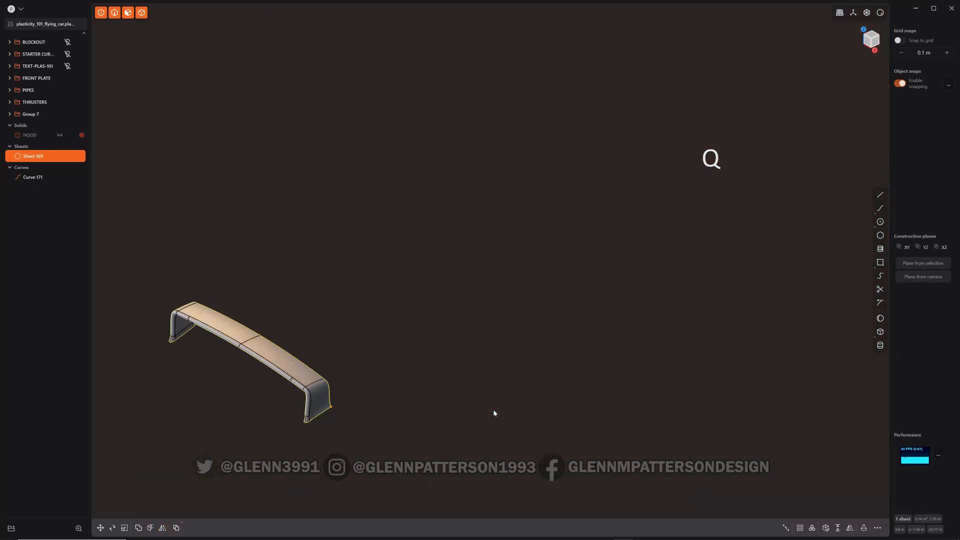
# Delete the helper line and patch the open underside of the mirrored scoop to close it into a solid
pyautogui.click(33, 178)
pyautogui.press('x')
pyautogui.moveTo(355, 283); pyautogui.dragTo(157, 171, button='middle')
pyautogui.press('/')
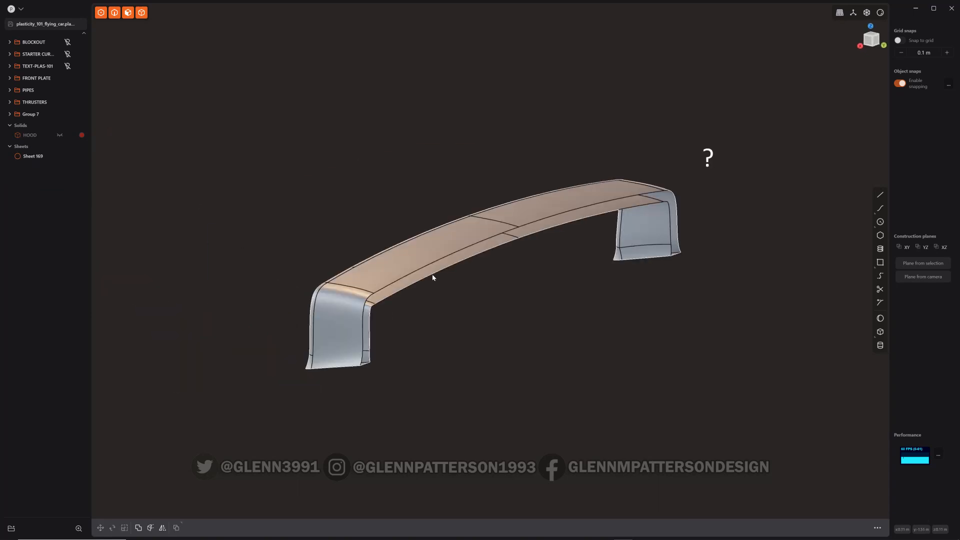
pyautogui.scroll(4, 432, 275)
pyautogui.click(395, 281)
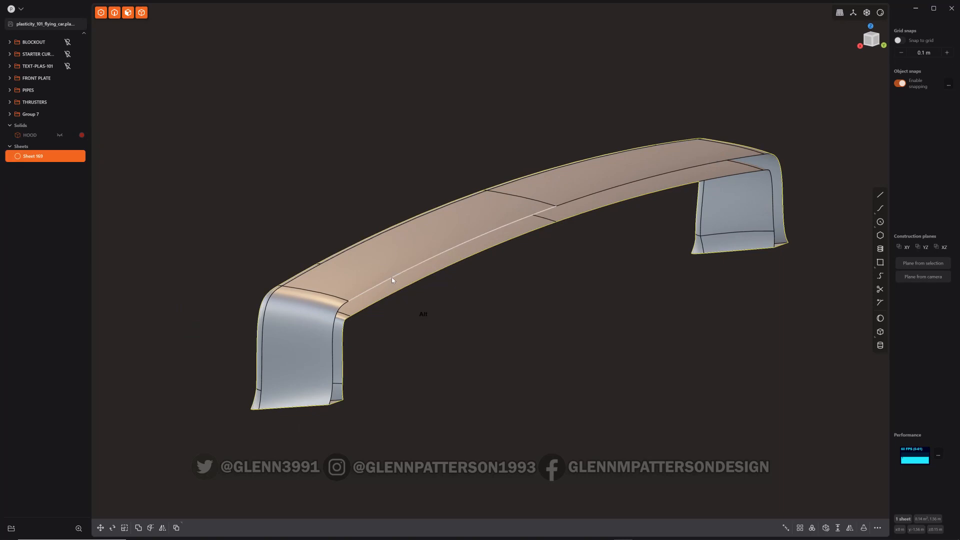
pyautogui.hotkey('alt', 'e')
pyautogui.moveTo(545, 325)
pyautogui.mouseDown(button='middle')
pyautogui.moveTo(528, 305)
pyautogui.moveTo(536, 311)
pyautogui.mouseUp(button='middle')
pyautogui.hotkey('alt', 'p')
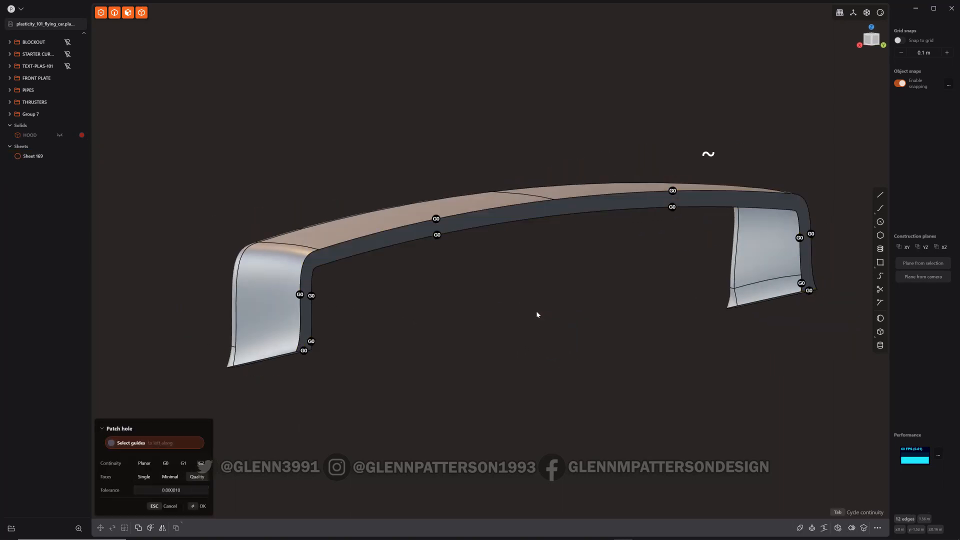
pyautogui.rightClick(536, 310)
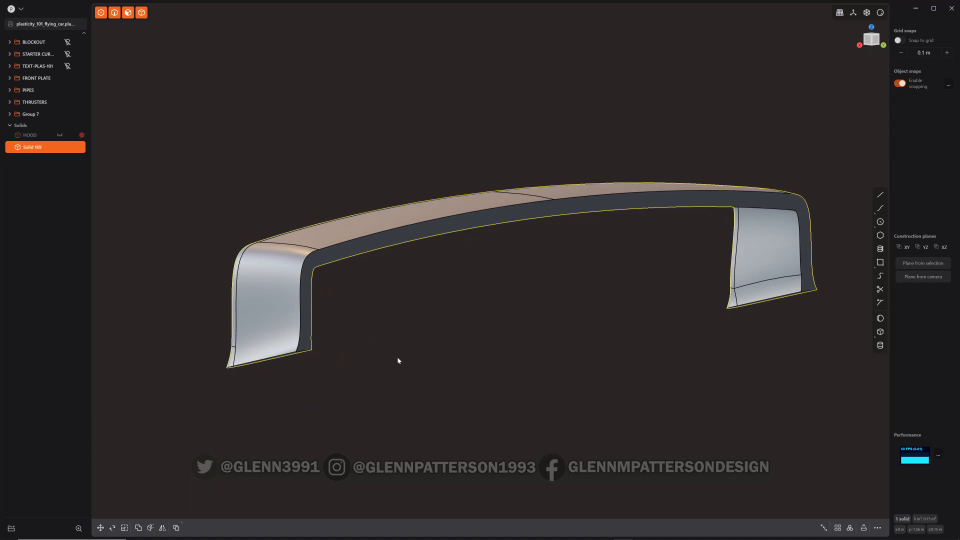
# Fillet the two inner lower corner edges of the scoop solid at about 0.021 m
pyautogui.moveTo(398, 361); pyautogui.dragTo(403, 326, button='middle')
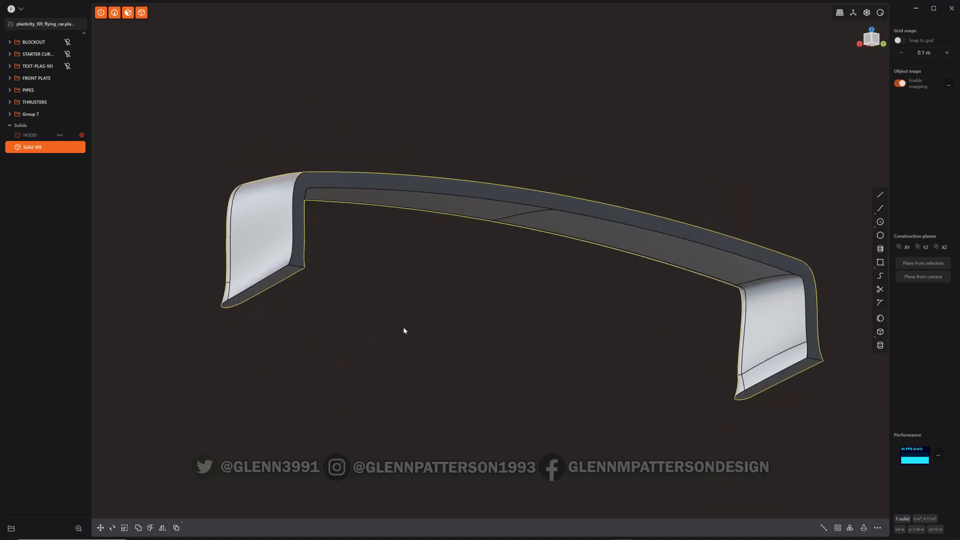
pyautogui.click(303, 272)
pyautogui.press('f')
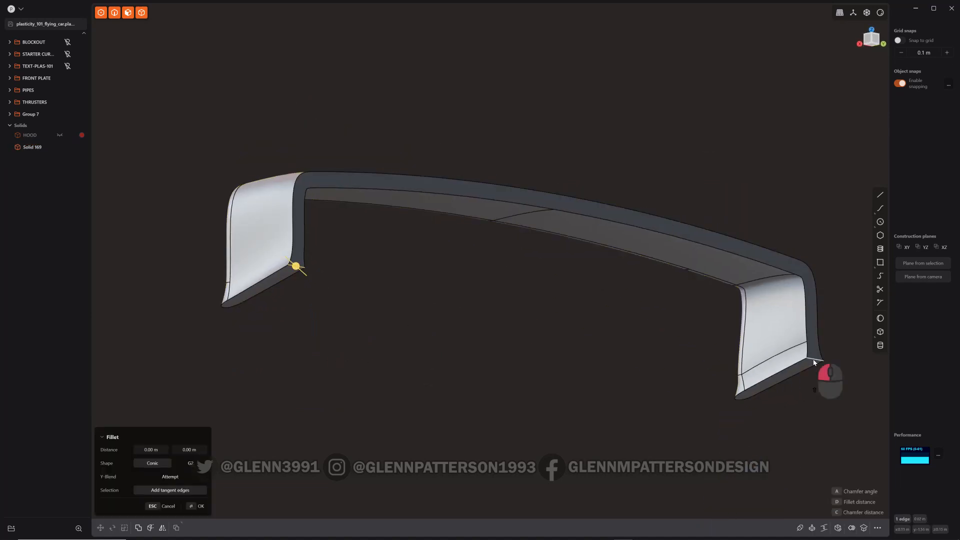
pyautogui.keyDown('shift'); pyautogui.click(813, 362); pyautogui.keyUp('shift')
pyautogui.moveTo(815, 361); pyautogui.dragTo(831, 370)
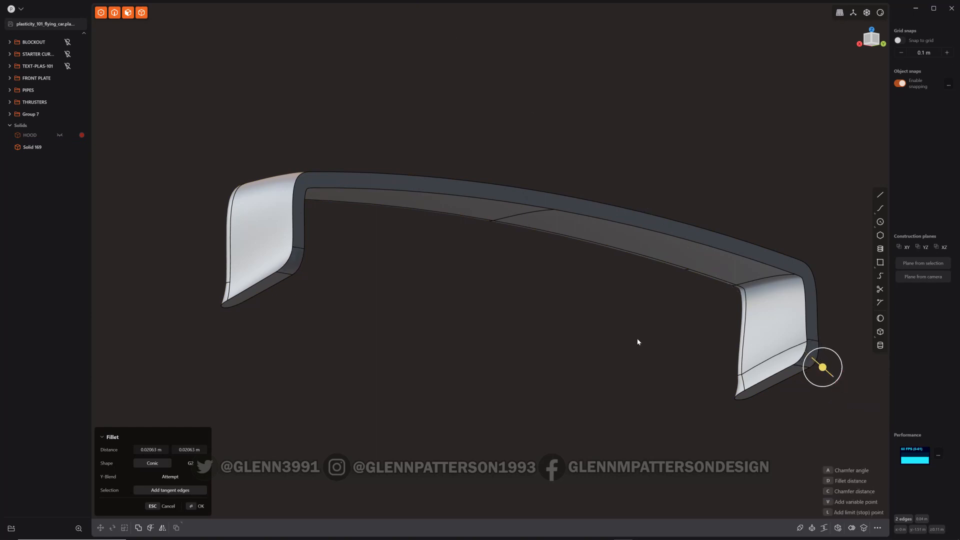
pyautogui.press('Return')
# Run a slice boolean between the hood and the scoop solid
pyautogui.moveTo(436, 333); pyautogui.dragTo(518, 355, button='middle')
pyautogui.scroll(-2, 519, 352)
pyautogui.press('/')
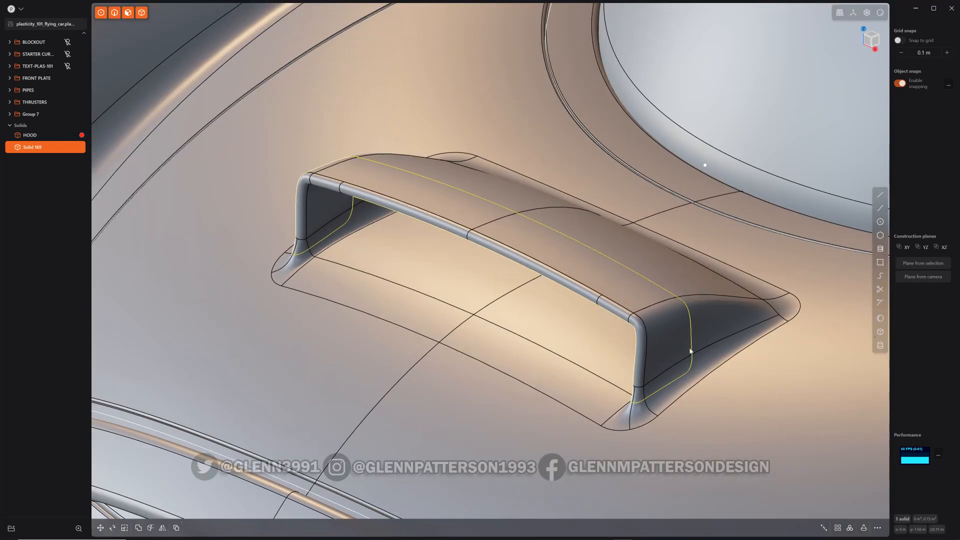
pyautogui.click(29, 135)
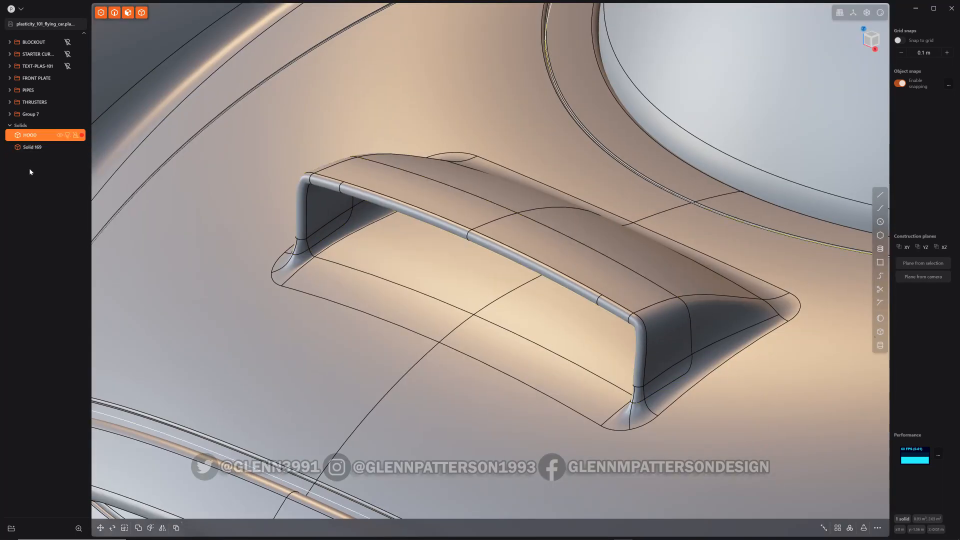
pyautogui.keyDown('shift'); pyautogui.click(31, 147); pyautogui.keyUp('shift')
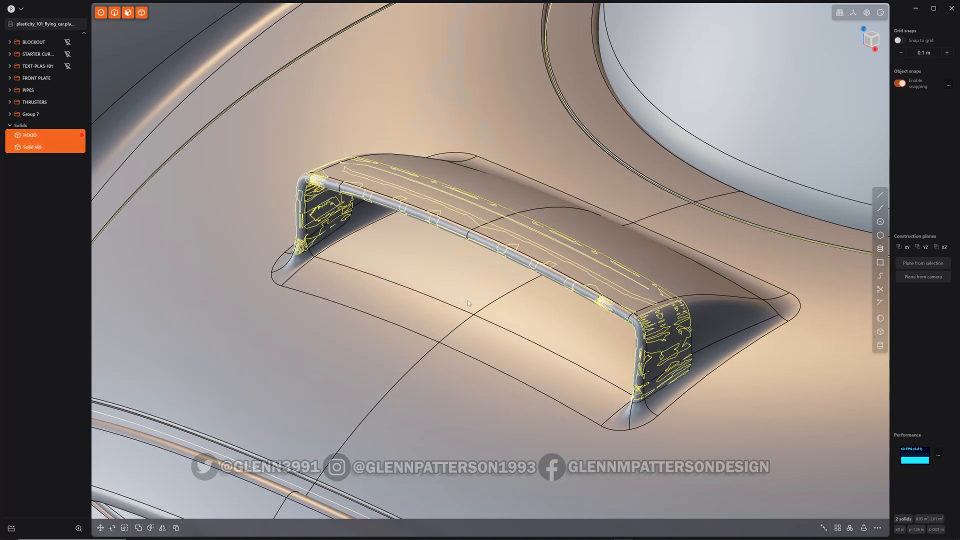
pyautogui.press('q')
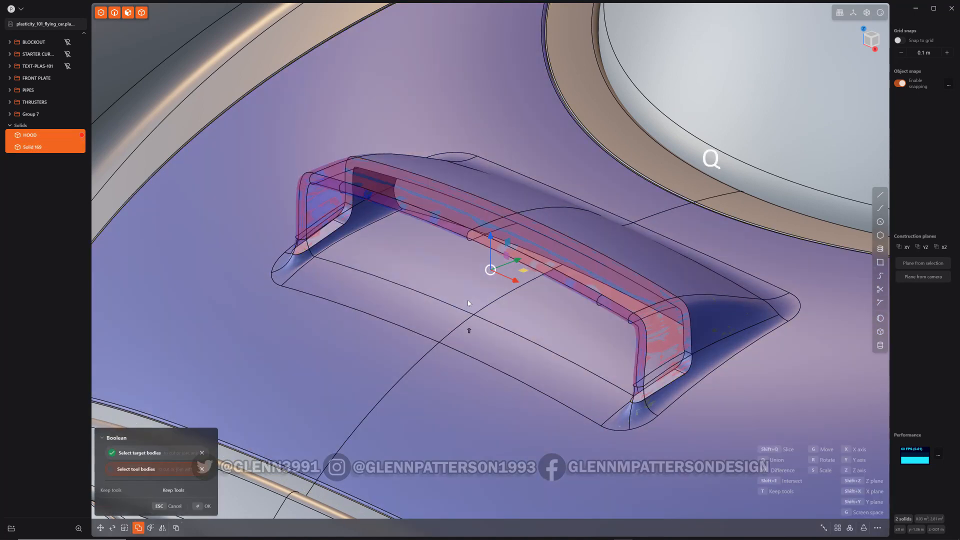
pyautogui.hotkey('shift', 'q')
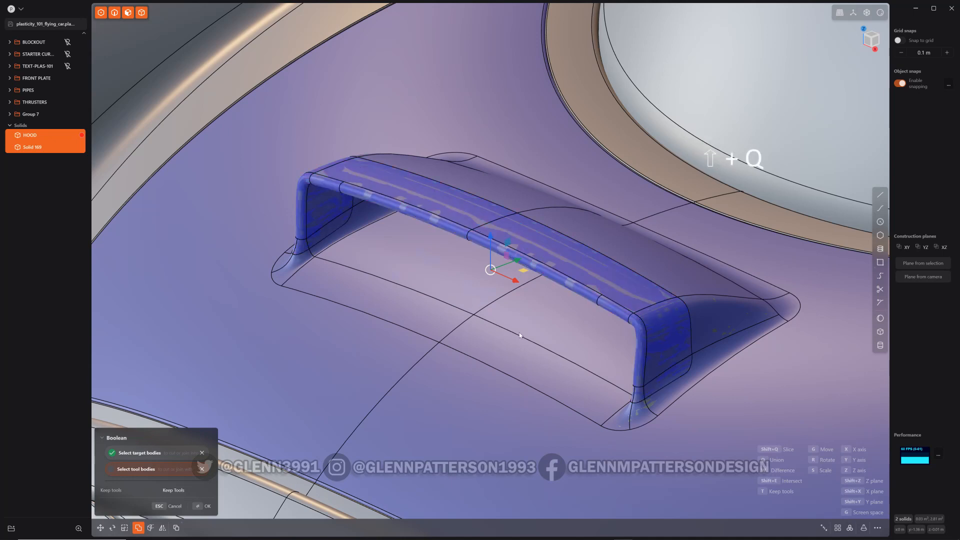
pyautogui.press('Return')
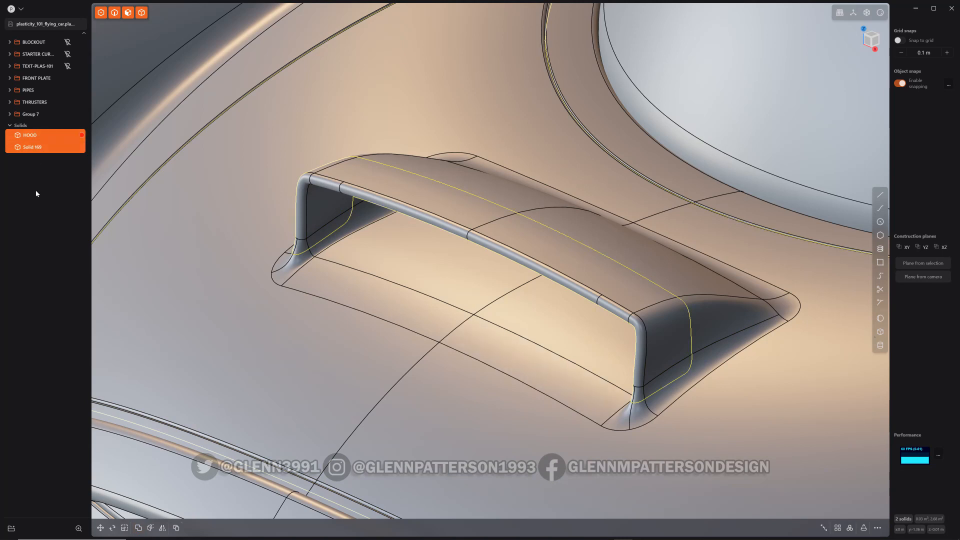
pyautogui.press('Escape')
pyautogui.press('Escape')
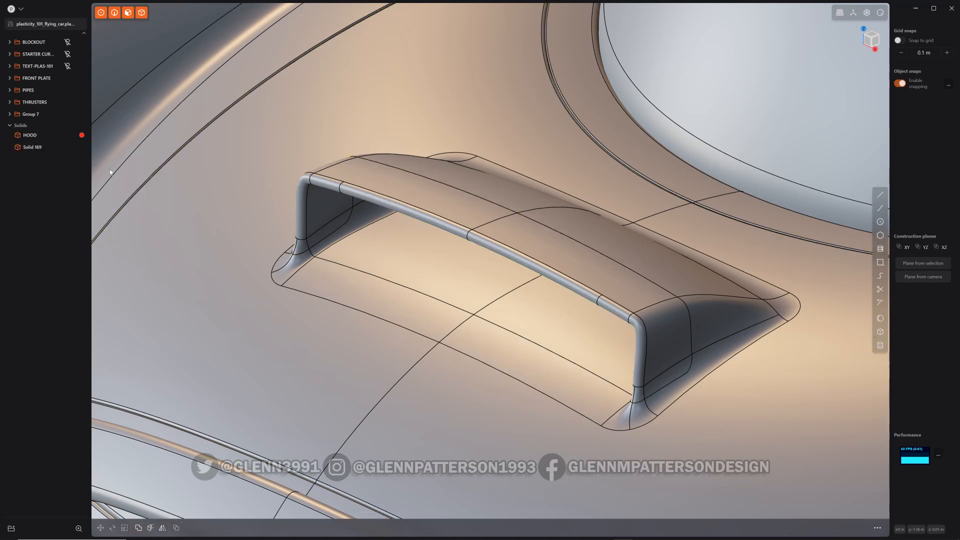
# Toggle the scoop solid's visibility to compare it with the hood beneath
pyautogui.click(29, 147)
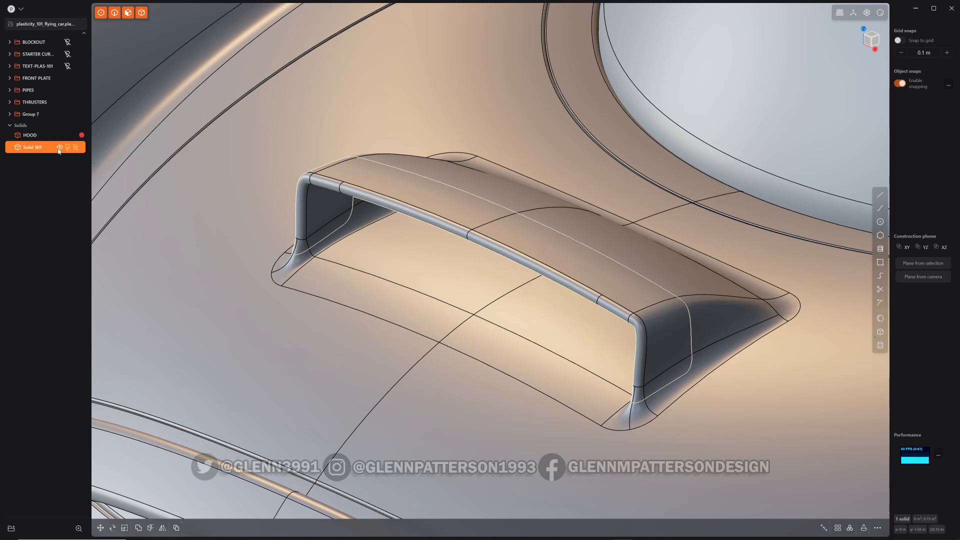
pyautogui.click(60, 147)
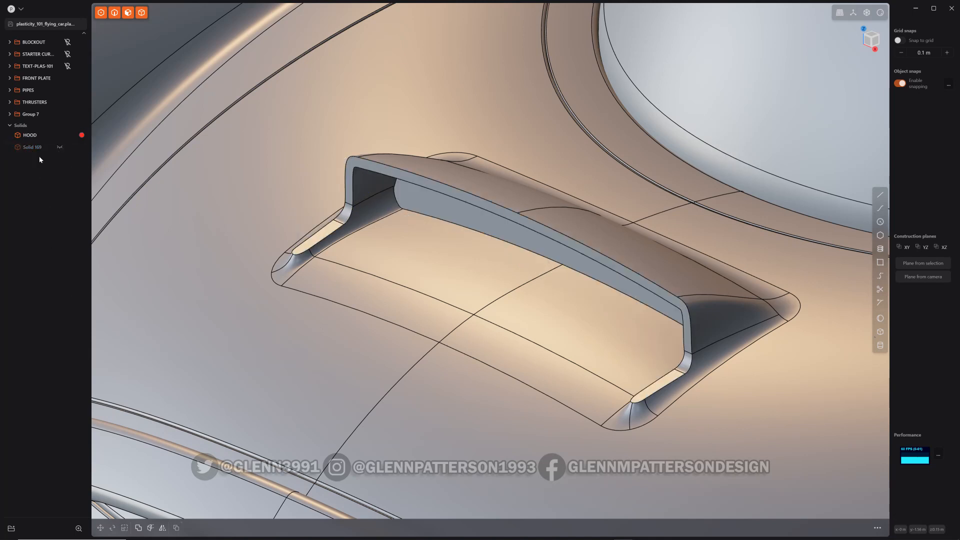
pyautogui.click(60, 147)
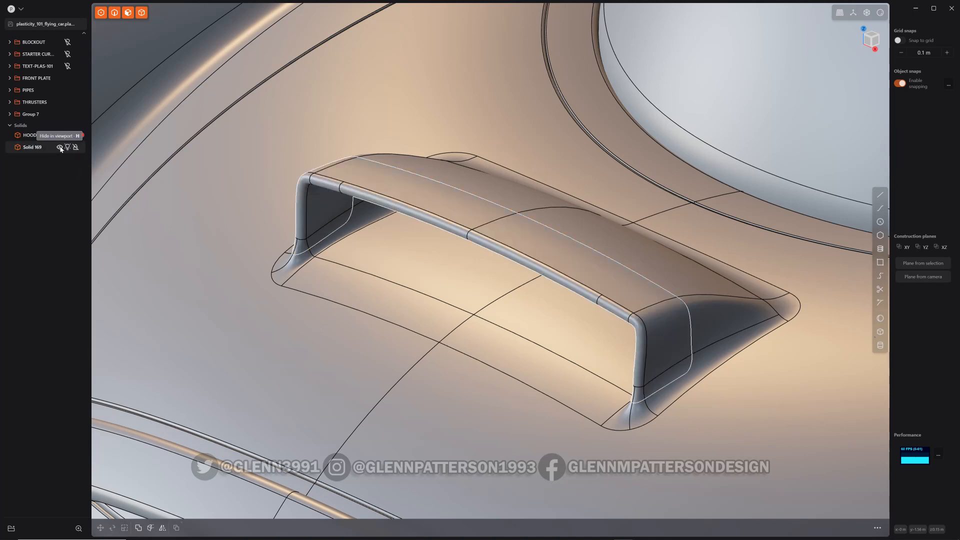
# Isolate the scoop solid and fillet the edges around its top face at about 0.00178 m
pyautogui.click(32, 147)
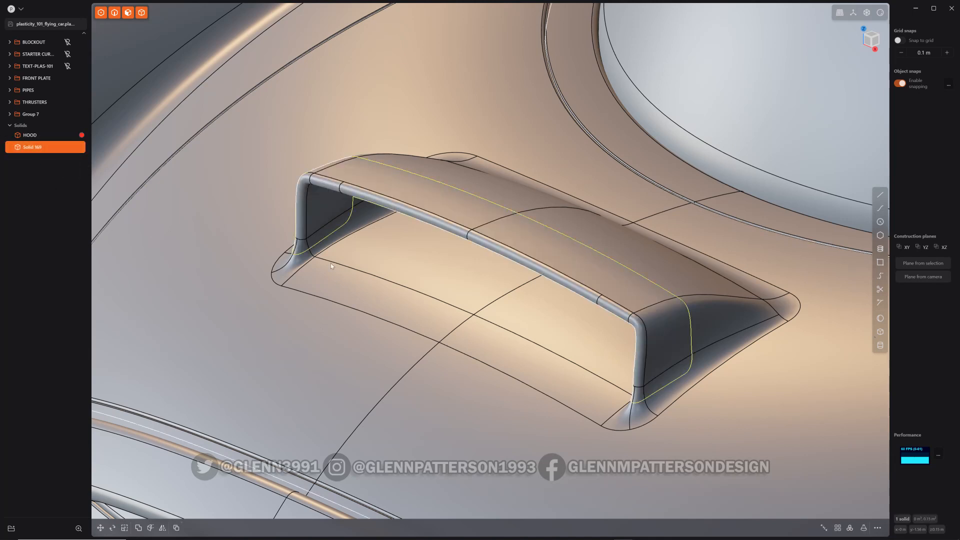
pyautogui.hotkey('shift', 'h')
pyautogui.moveTo(564, 284); pyautogui.dragTo(420, 228, button='middle')
pyautogui.scroll(2, 663, 313)
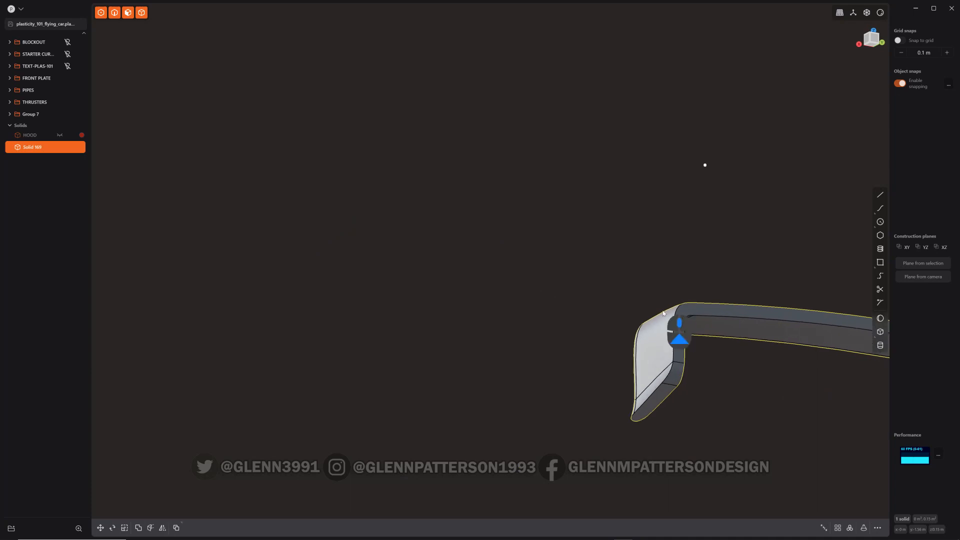
pyautogui.scroll(4, 664, 314)
pyautogui.keyDown('shift'); pyautogui.moveTo(733, 322); pyautogui.dragTo(516, 282, button='middle'); pyautogui.keyUp('shift')
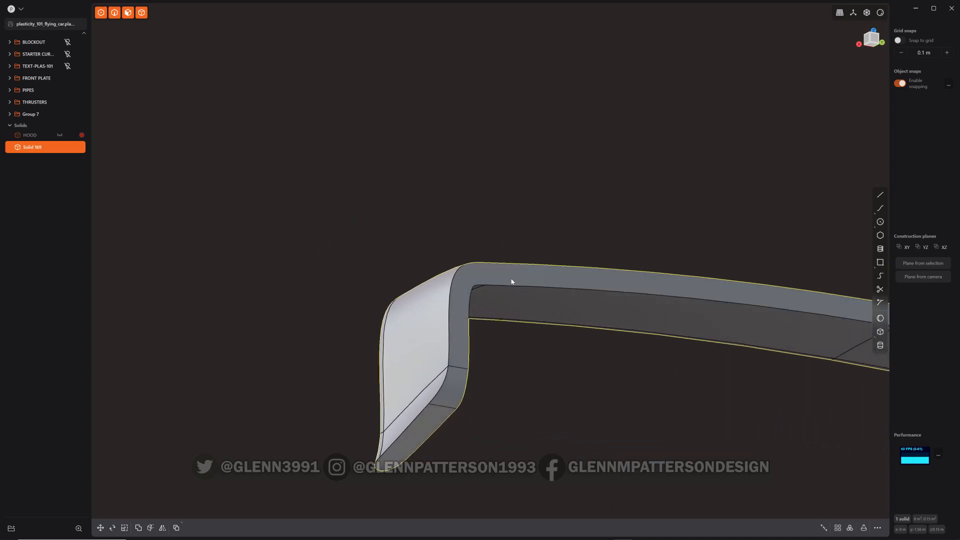
pyautogui.keyDown('alt'); pyautogui.click(527, 278); pyautogui.keyUp('alt')
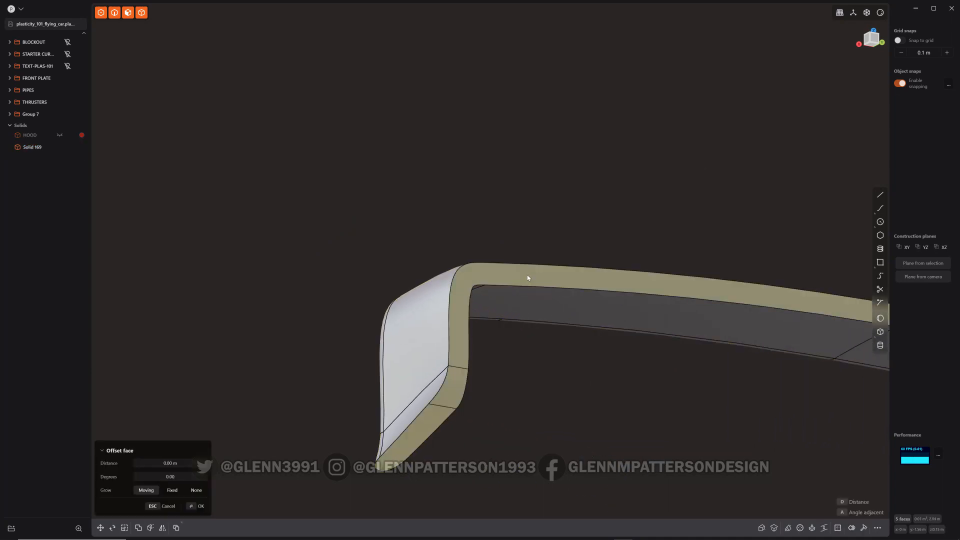
pyautogui.hotkey('ctrl', '2')
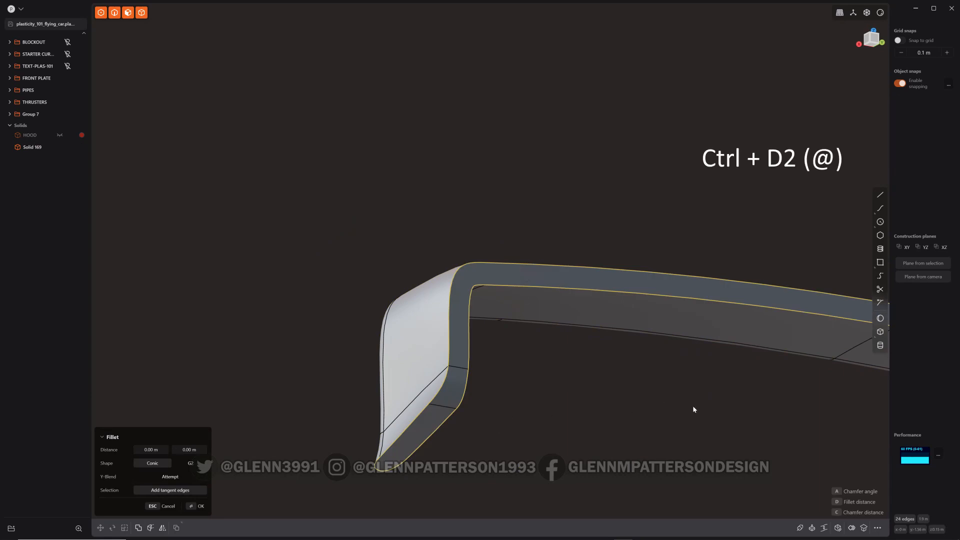
pyautogui.keyDown('shift'); pyautogui.moveTo(693, 407); pyautogui.dragTo(392, 269, button='middle'); pyautogui.keyUp('shift')
pyautogui.scroll(-4, 668, 331)
pyautogui.keyDown('shift'); pyautogui.moveTo(767, 351); pyautogui.dragTo(545, 326, button='middle'); pyautogui.keyUp('shift')
pyautogui.moveTo(685, 416); pyautogui.dragTo(686, 416)
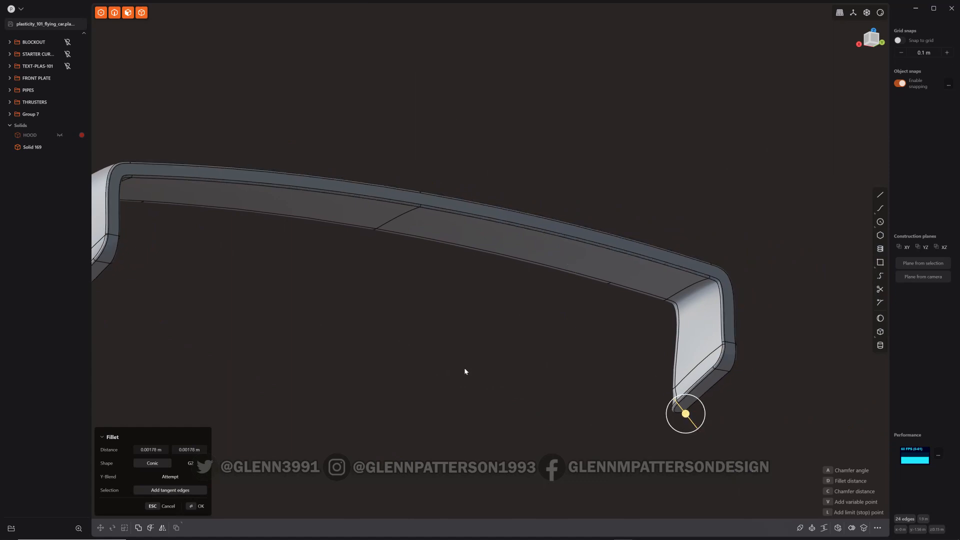
pyautogui.press('Return')
# Isolate the hood and fillet the edges of the scoop cutout in the hood at about 0.00178 m
pyautogui.moveTo(356, 334); pyautogui.dragTo(423, 354, button='middle')
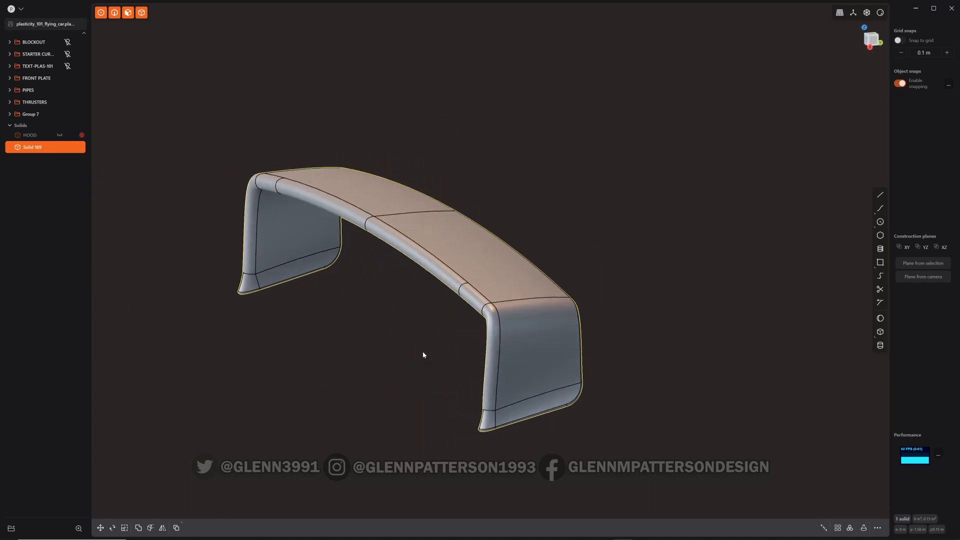
pyautogui.press('/')
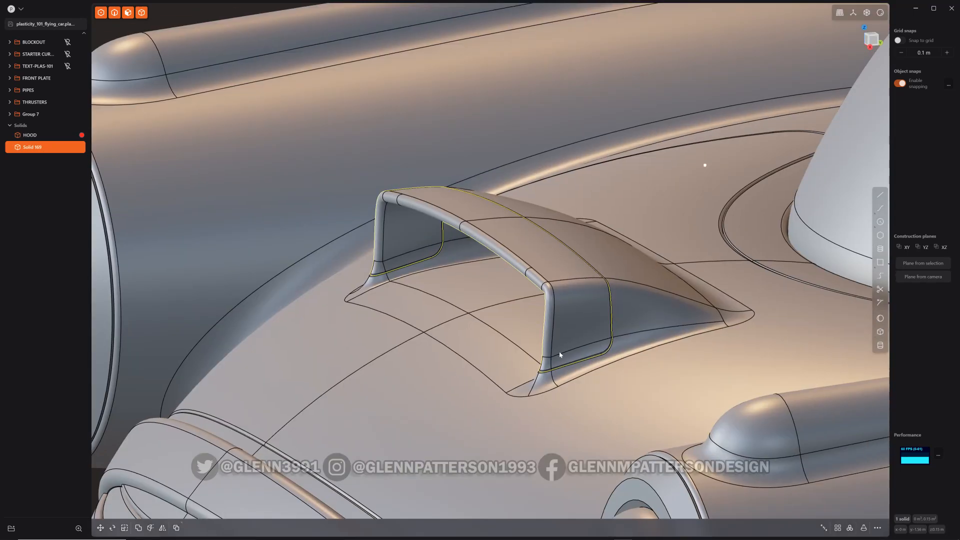
pyautogui.click(643, 328)
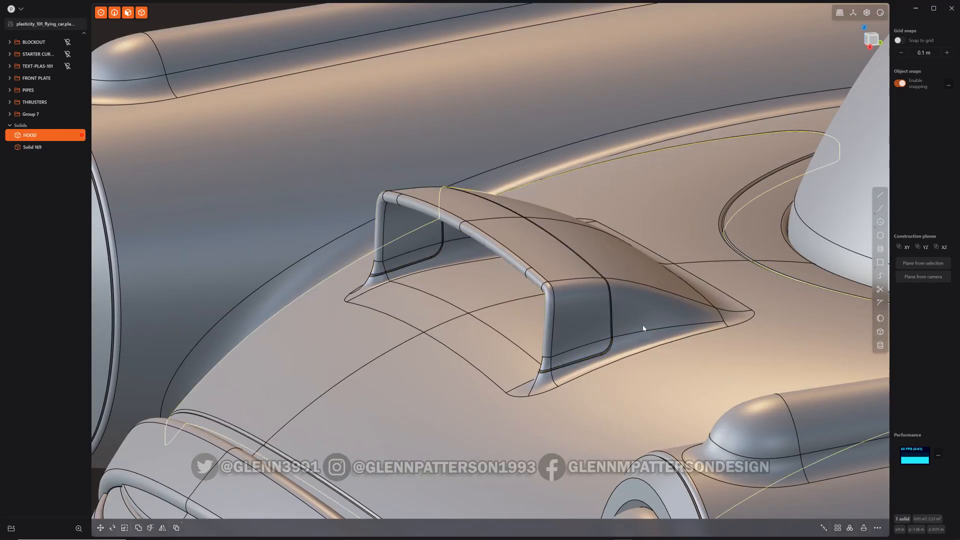
pyautogui.press('/')
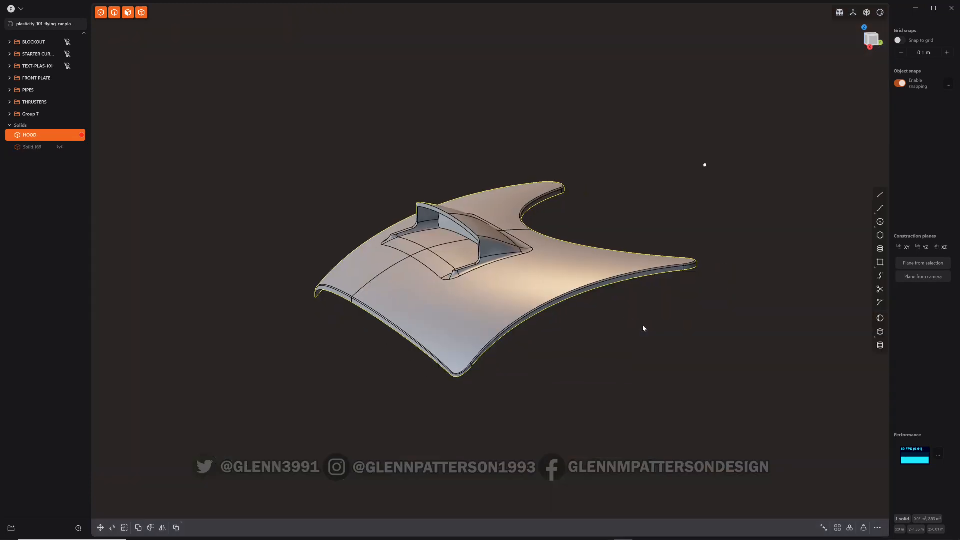
pyautogui.moveTo(409, 253); pyautogui.dragTo(538, 295, button='middle')
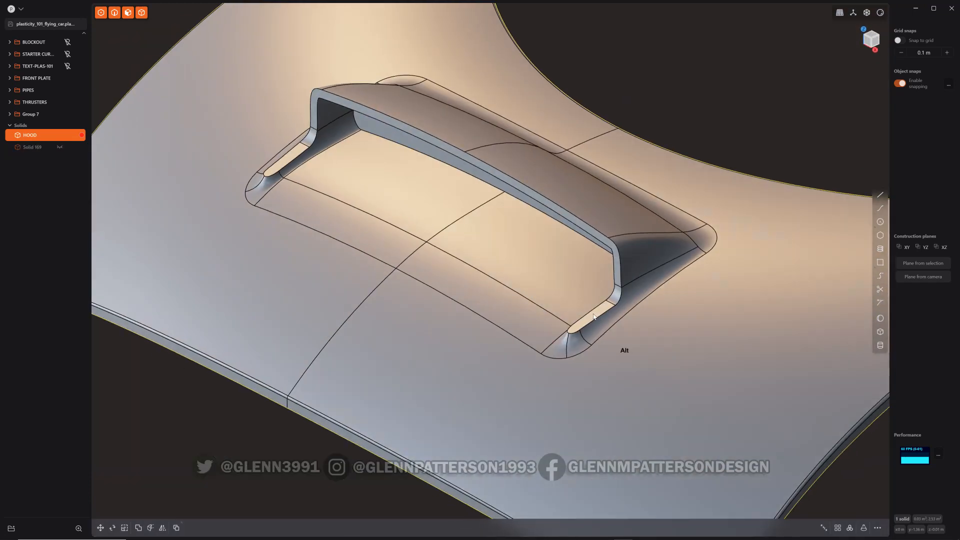
pyautogui.keyDown('alt'); pyautogui.click(594, 317); pyautogui.keyUp('alt')
pyautogui.hotkey('ctrl', '2')
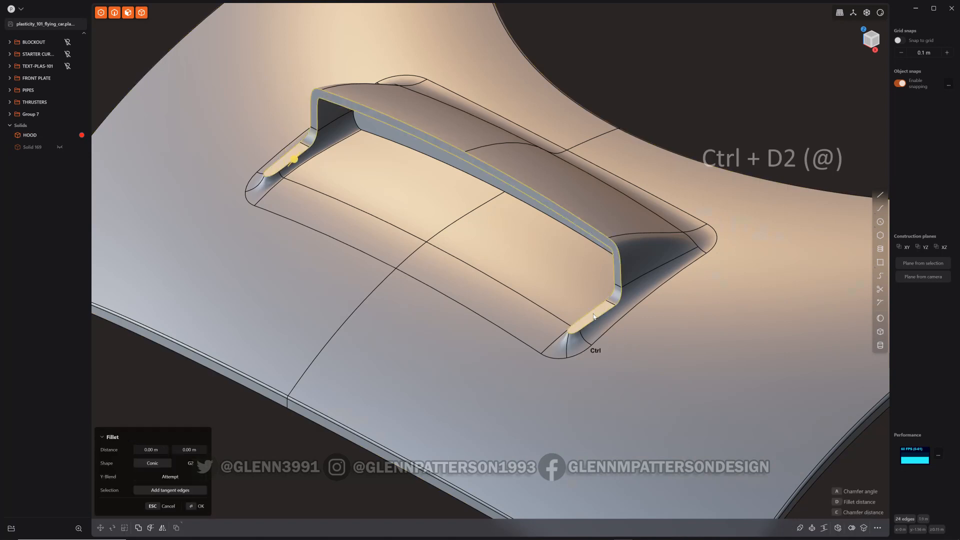
pyautogui.press('/')
pyautogui.moveTo(748, 346); pyautogui.dragTo(718, 344, button='middle')
pyautogui.scroll(1, 771, 267)
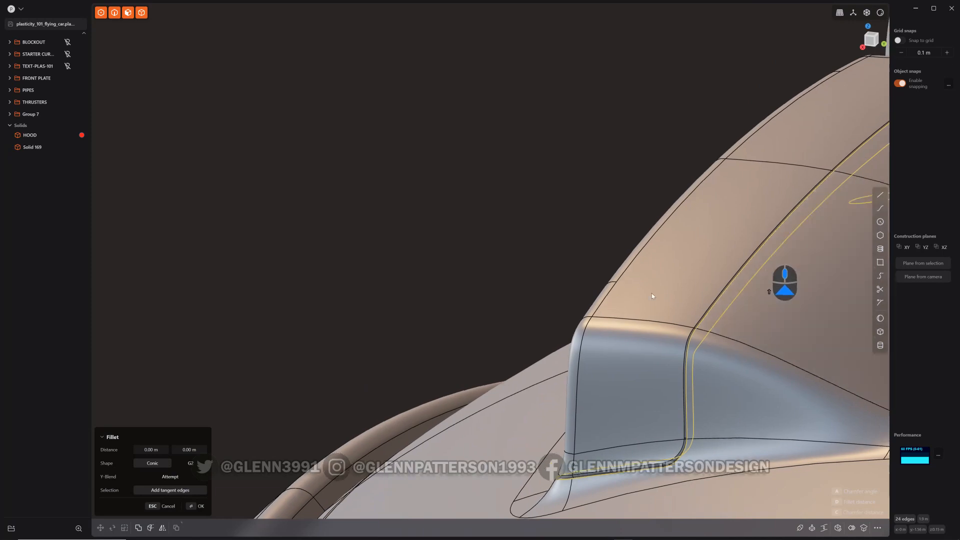
pyautogui.moveTo(771, 267); pyautogui.dragTo(461, 448, button='right')
pyautogui.moveTo(604, 398); pyautogui.dragTo(587, 373, button='middle')
pyautogui.moveTo(578, 366); pyautogui.dragTo(575, 365)
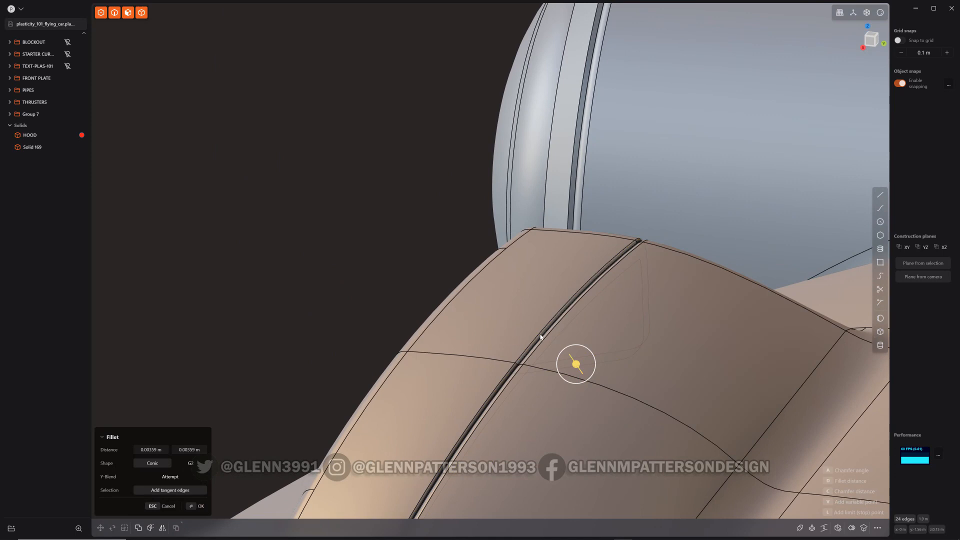
pyautogui.click(540, 334)
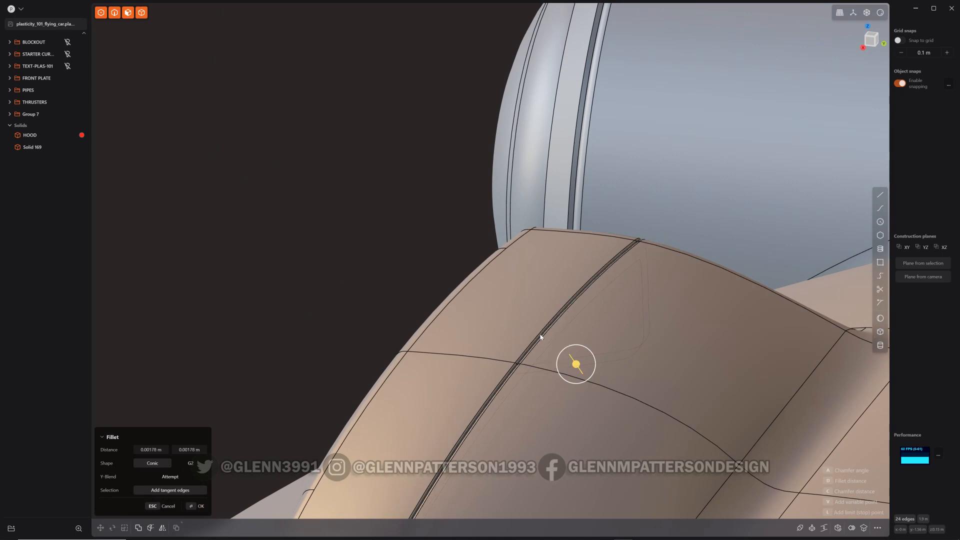
pyautogui.moveTo(511, 405); pyautogui.dragTo(546, 407, button='middle')
pyautogui.press('Return')
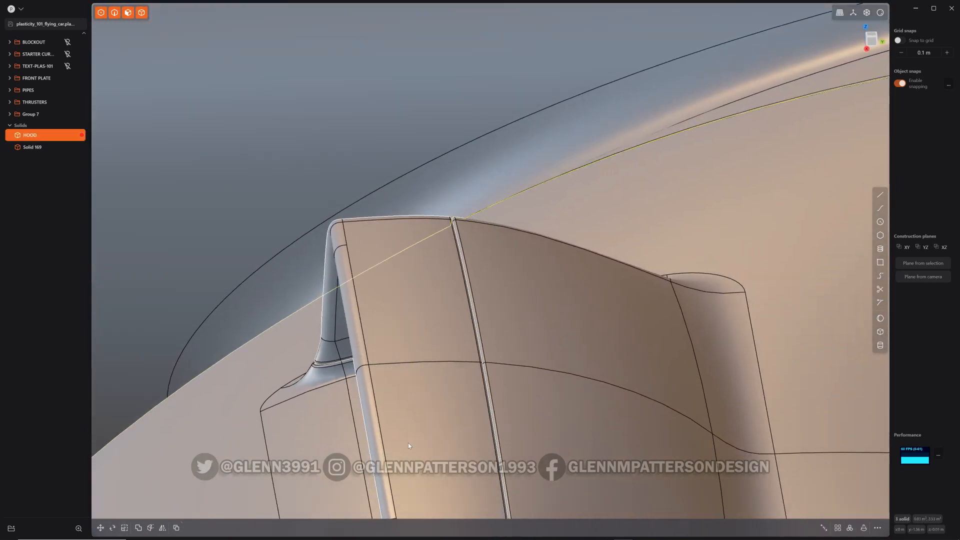
# Preview the hood and scoop in rendered shading to examine the fillets
pyautogui.scroll(-5, 483, 433)
pyautogui.scroll(-5, 483, 433)
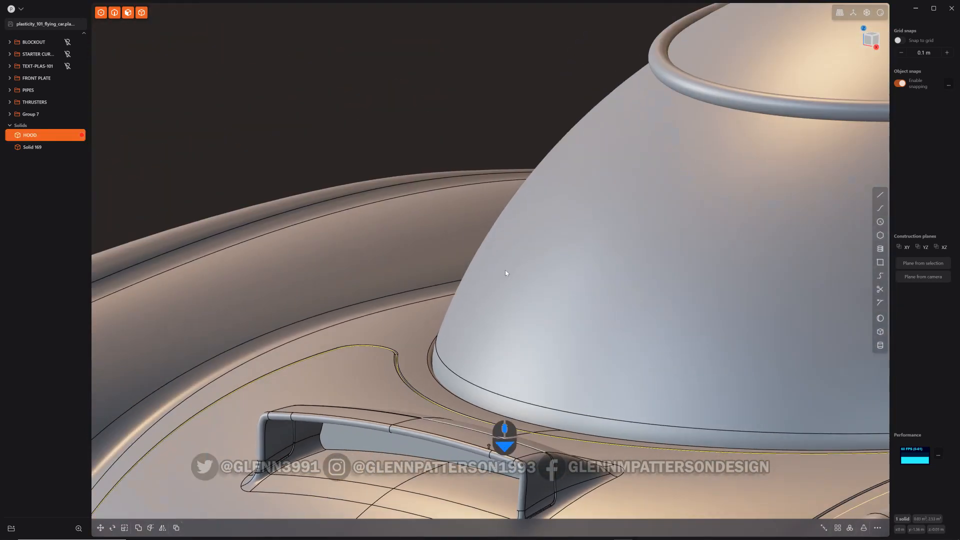
pyautogui.moveTo(505, 270); pyautogui.dragTo(560, 297, button='middle')
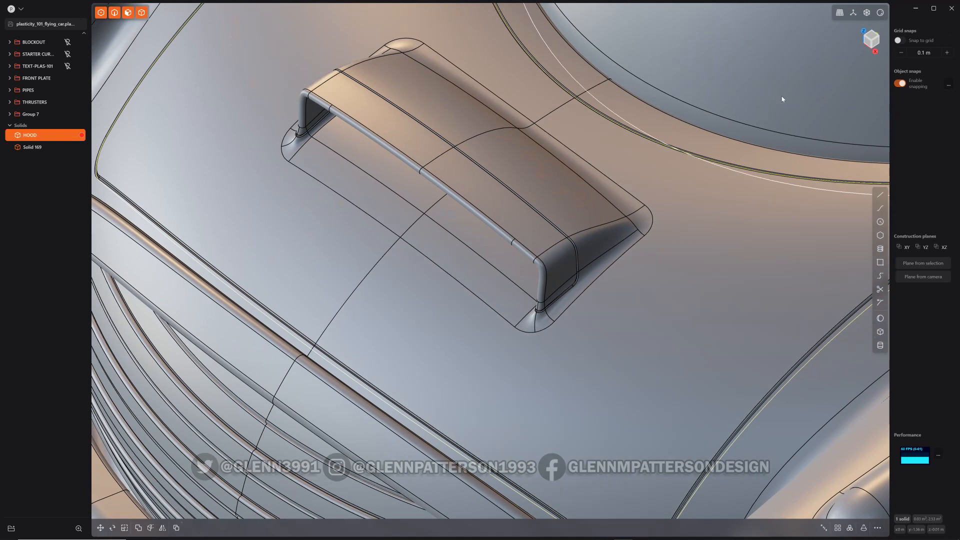
pyautogui.click(880, 13)
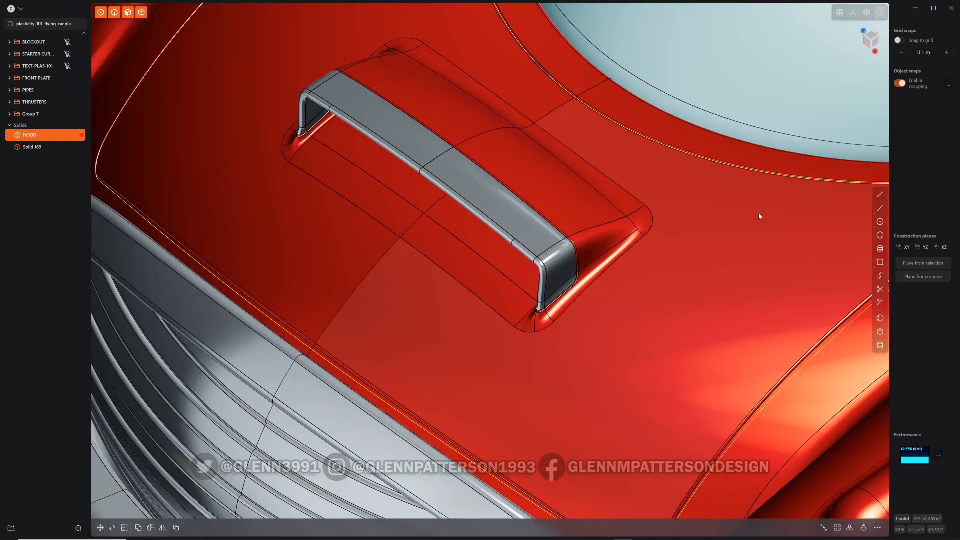
pyautogui.scroll(-3, 653, 313)
pyautogui.moveTo(653, 313); pyautogui.dragTo(525, 302, button='middle')
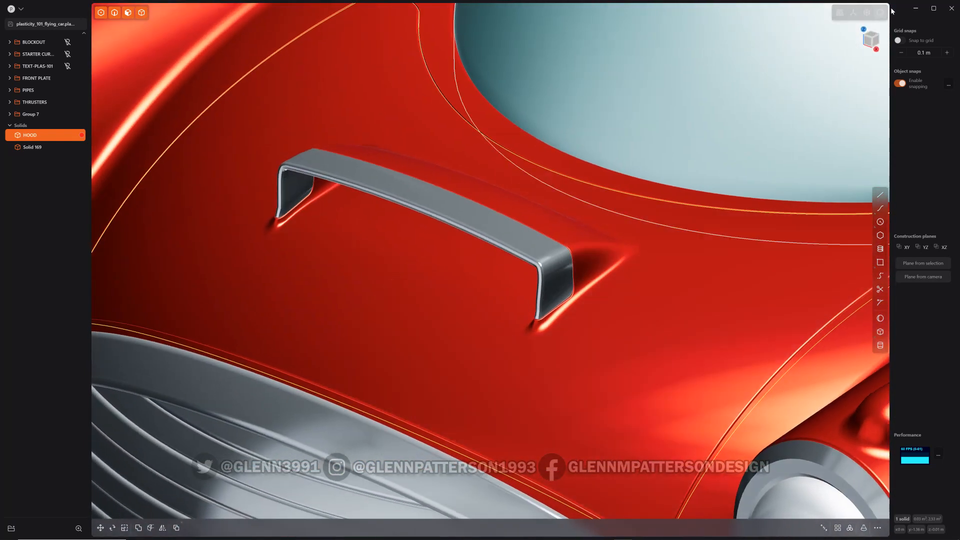
pyautogui.click(879, 13)
# Isolate the scoop solid and draw a three-point curve along its upper front edge from end to end
pyautogui.click(549, 270)
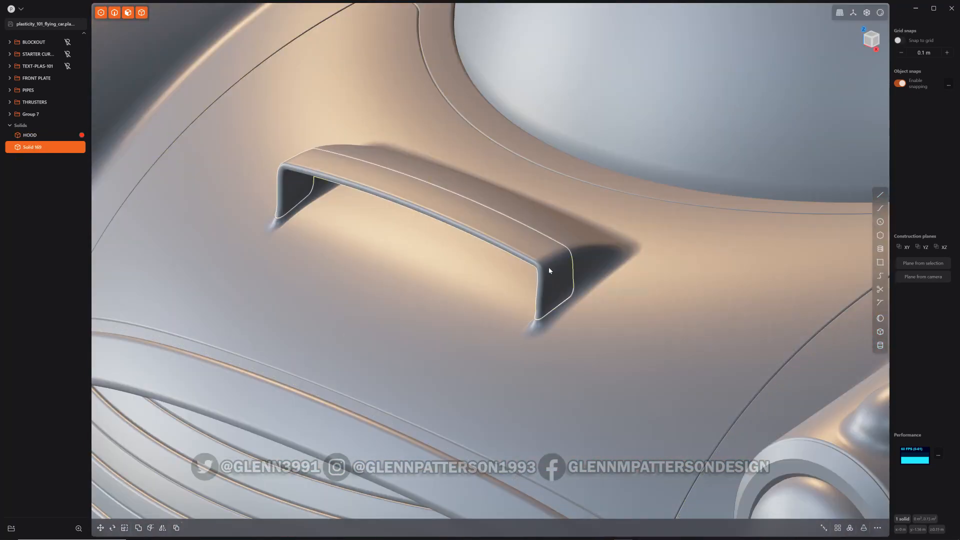
pyautogui.press('/')
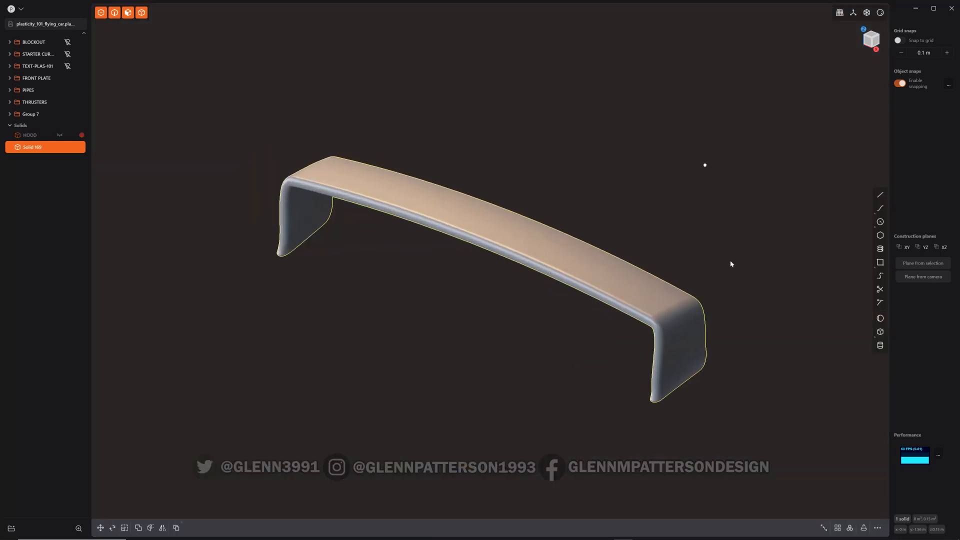
pyautogui.hotkey('alt', 'shift', 'z')
pyautogui.moveTo(690, 364); pyautogui.dragTo(633, 345, button='middle')
pyautogui.moveTo(649, 290); pyautogui.dragTo(720, 300, button='middle')
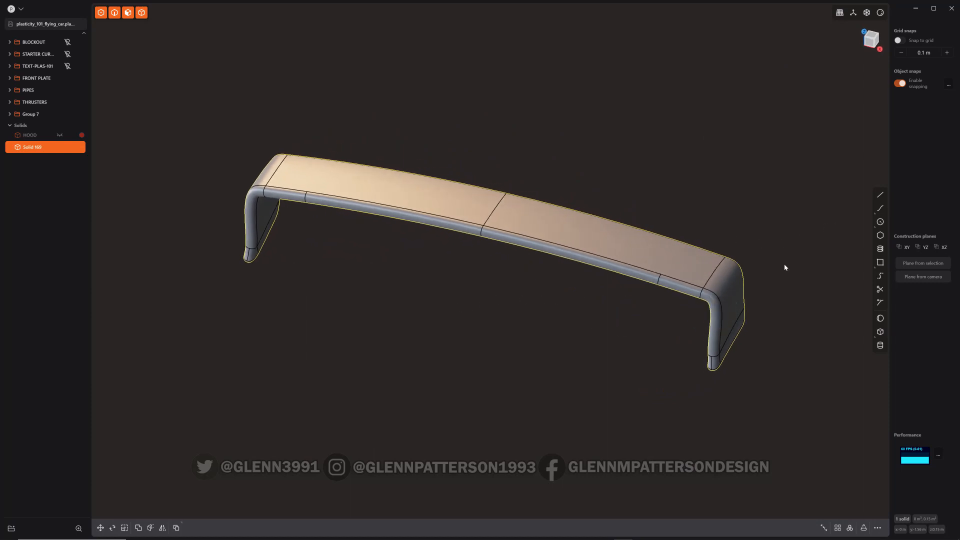
pyautogui.hotkey('shift', 'z')
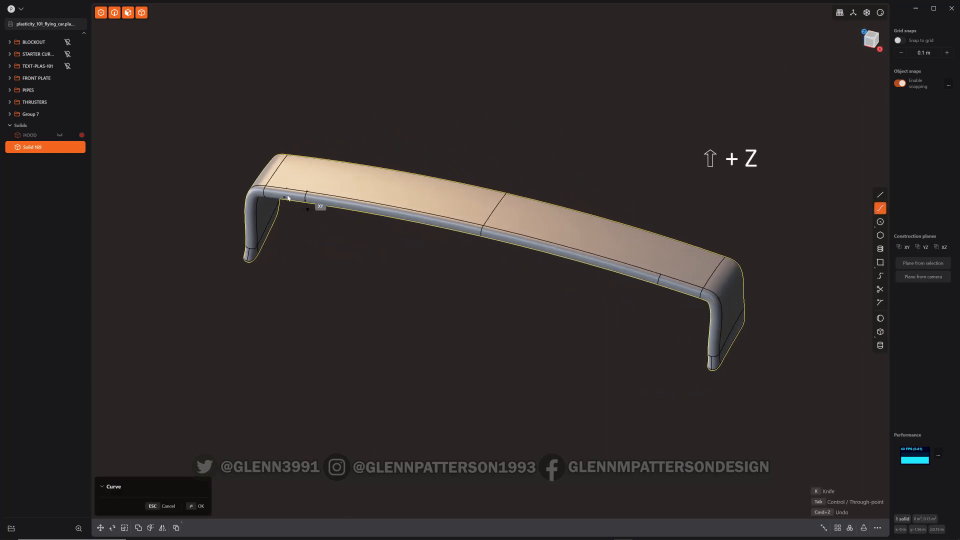
pyautogui.click(271, 196)
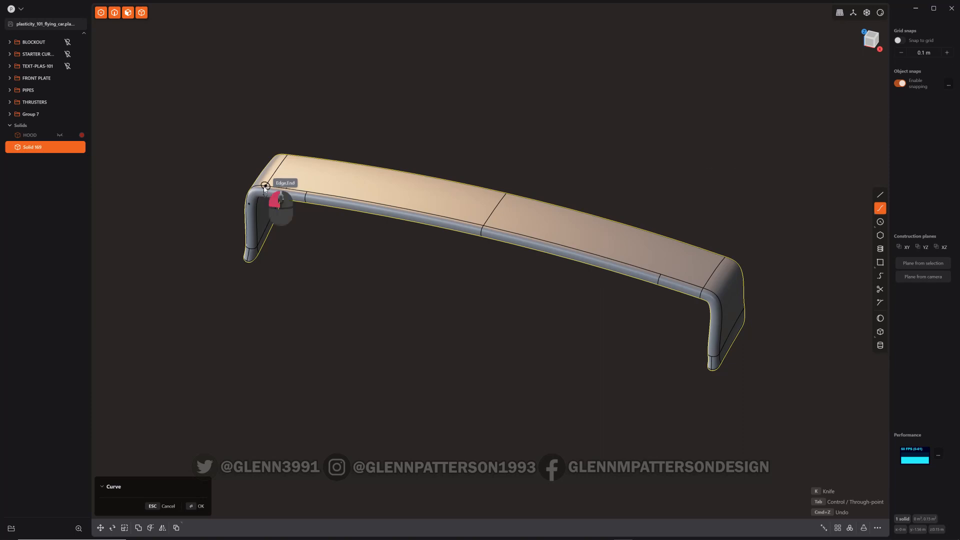
pyautogui.click(483, 227)
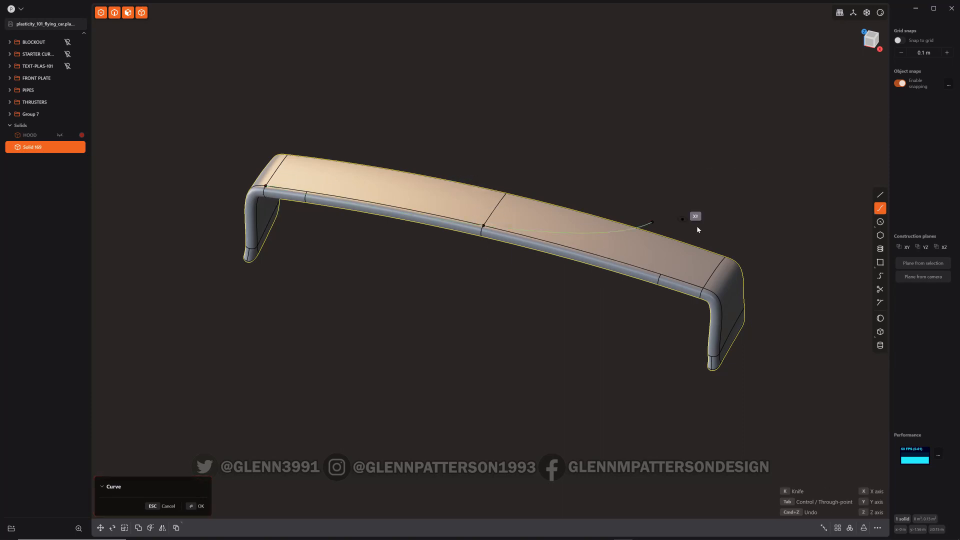
pyautogui.click(702, 293)
pyautogui.press('Return')
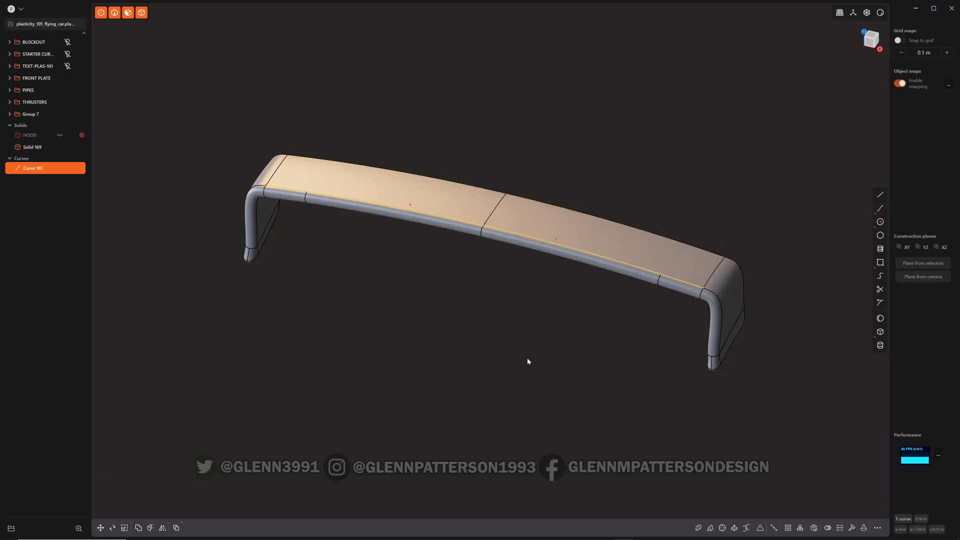
# Extend one end of the curve by 0.015 m with Extend Curve
pyautogui.click(703, 291)
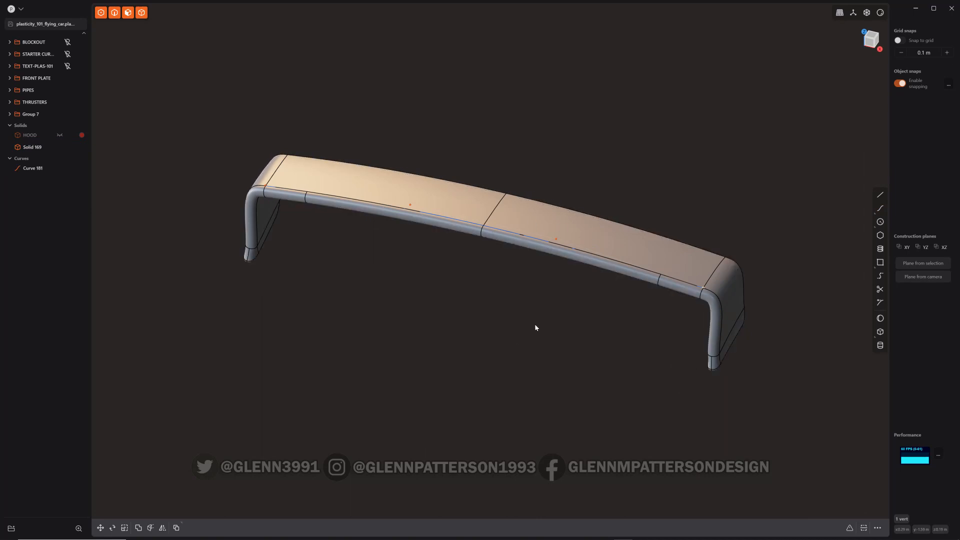
pyautogui.press('f')
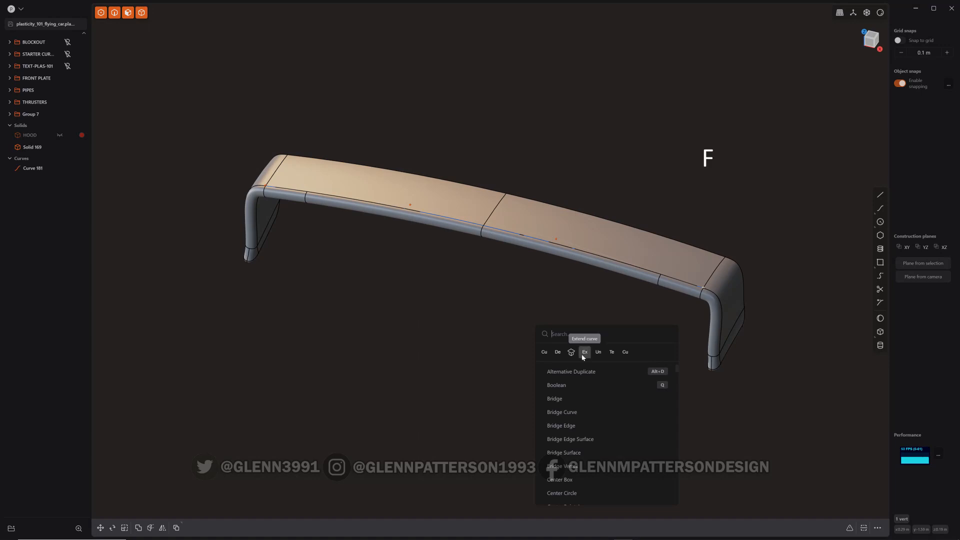
pyautogui.click(588, 355)
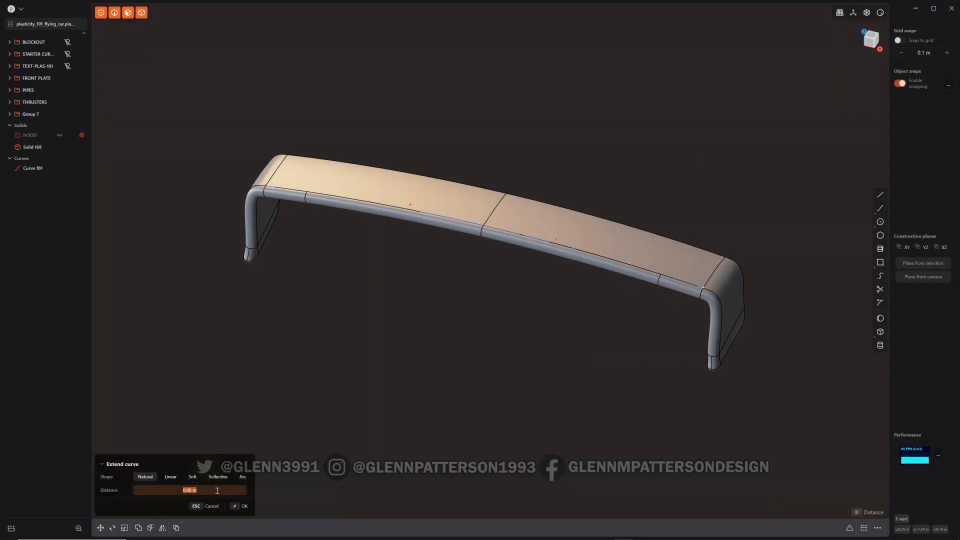
pyautogui.write('.015')
pyautogui.press('Return')
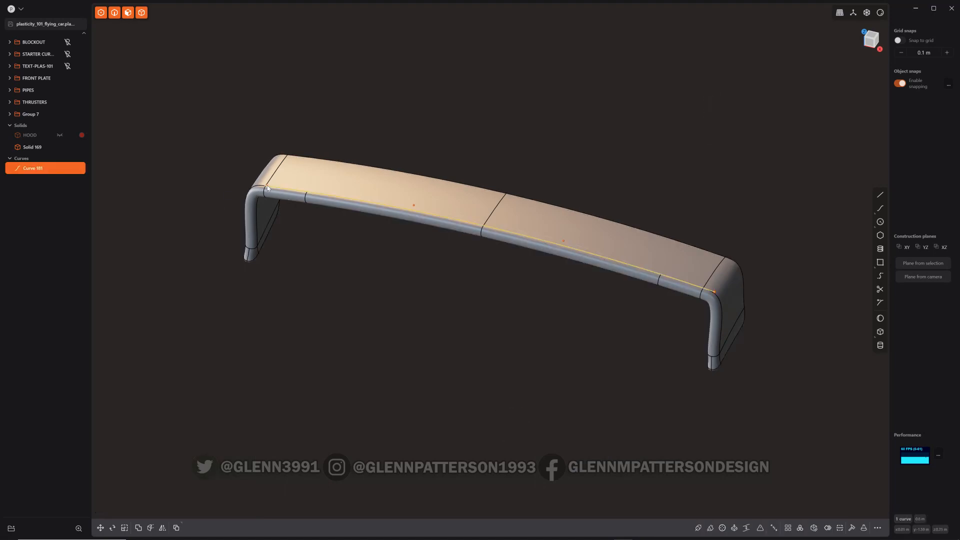
# Extend the curve's other end by 0.015 m with Extend Curve
pyautogui.click(279, 198)
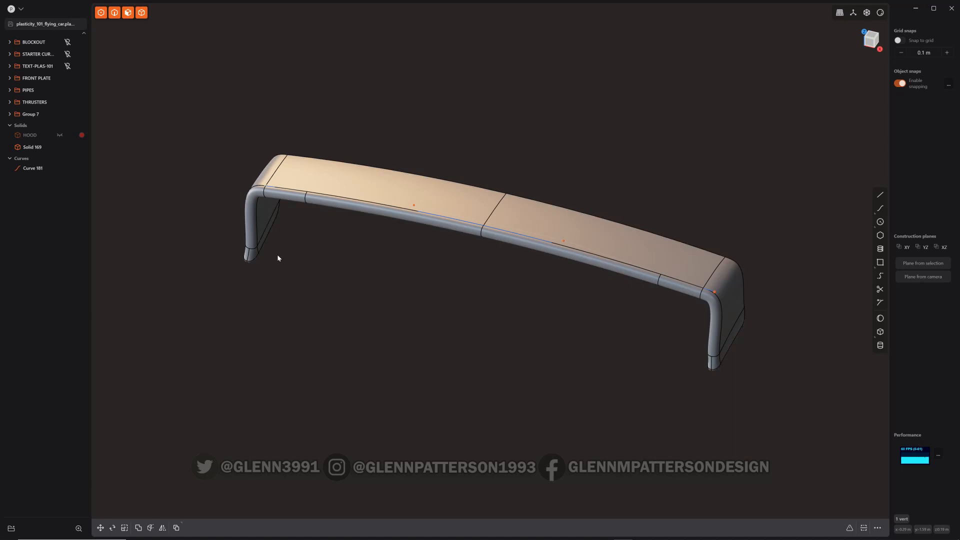
pyautogui.press('f')
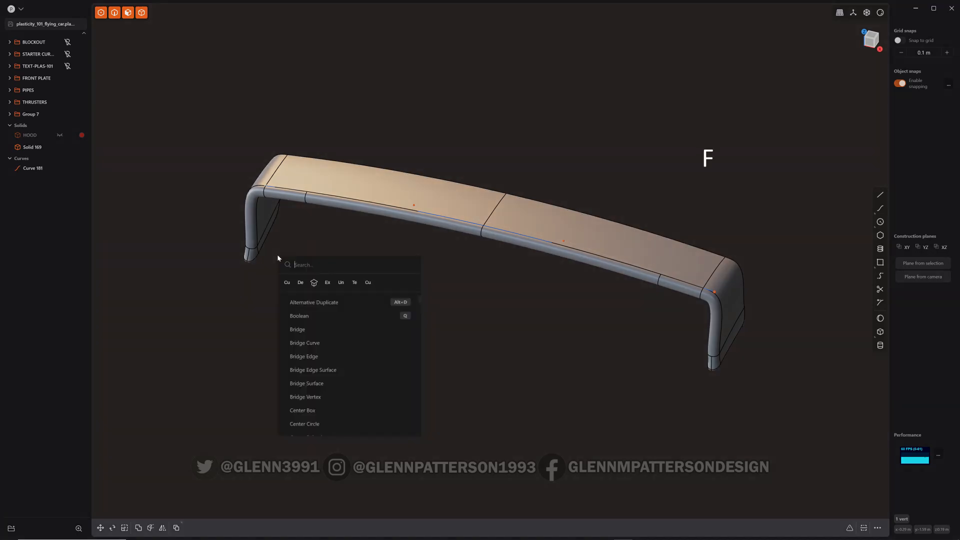
pyautogui.click(327, 282)
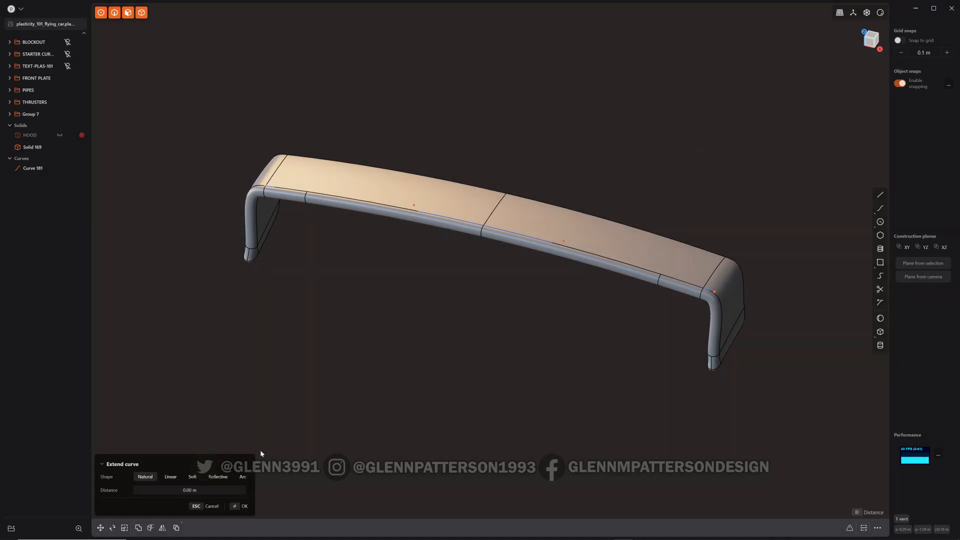
pyautogui.click(227, 489)
pyautogui.write('.015')
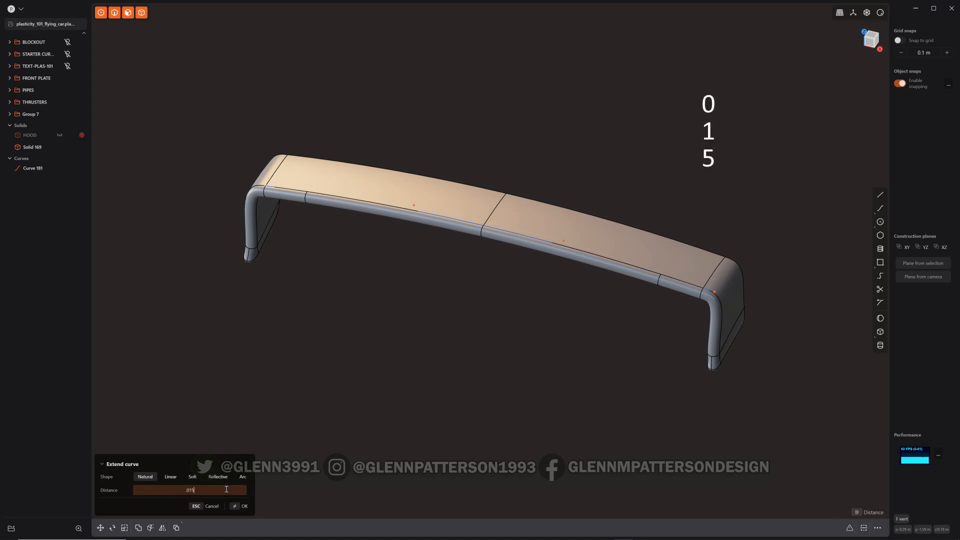
pyautogui.press('Return')
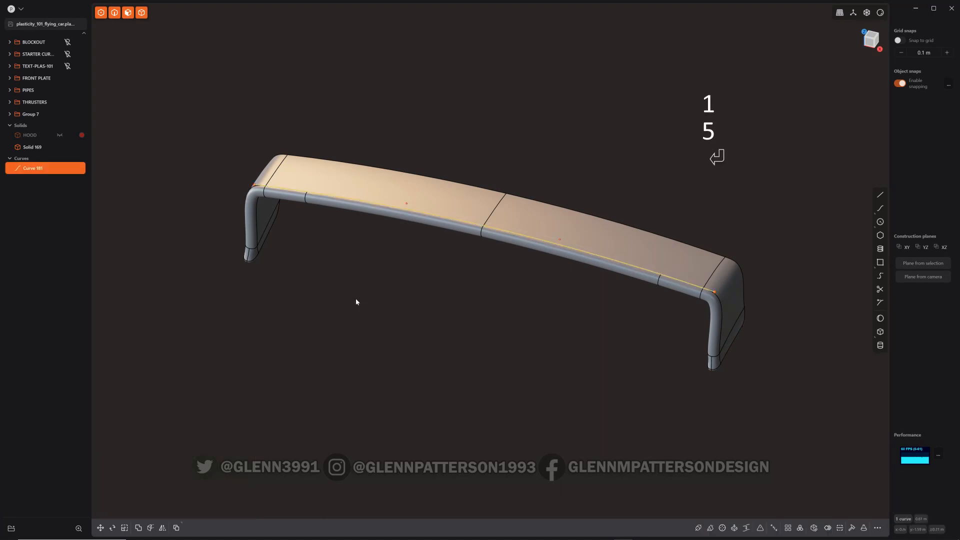
# Switch to the right view and draw a rectangle on the scoop's side face
pyautogui.moveTo(451, 343); pyautogui.dragTo(398, 324, button='middle')
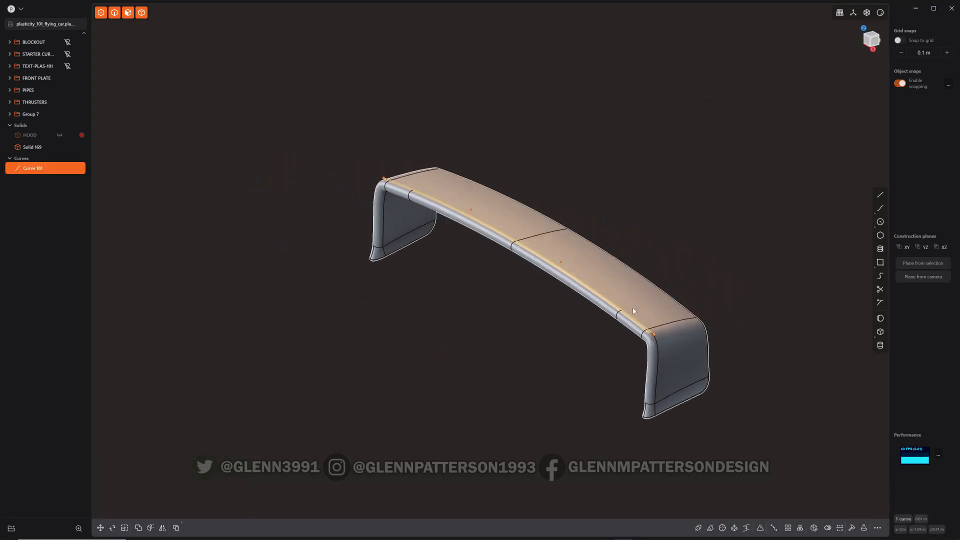
pyautogui.scroll(3, 667, 316)
pyautogui.scroll(5, 666, 316)
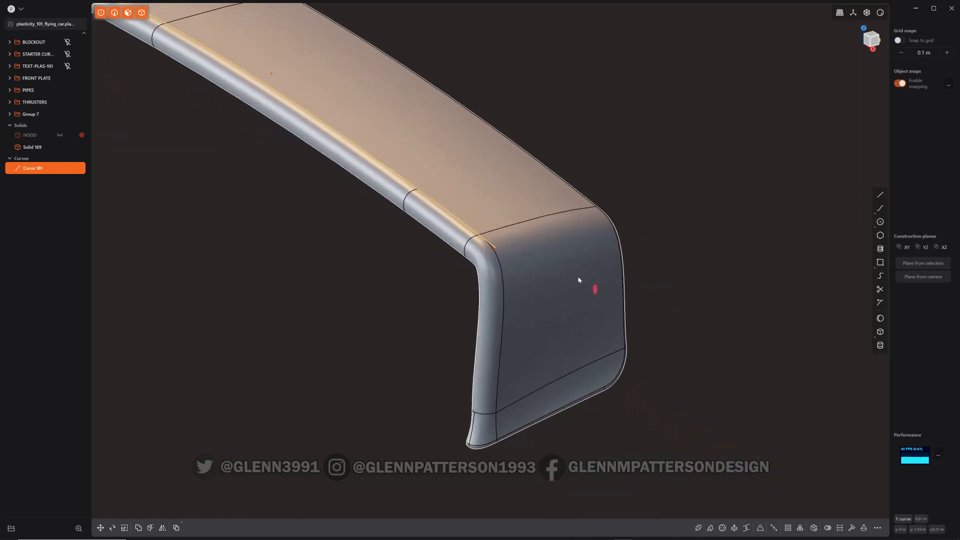
pyautogui.moveTo(578, 279); pyautogui.dragTo(664, 116, button='middle')
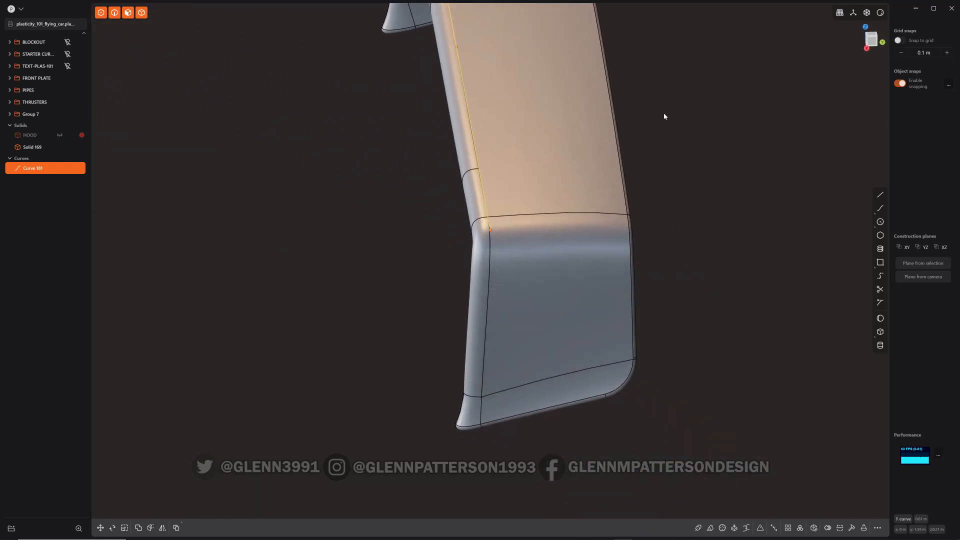
pyautogui.click(875, 38)
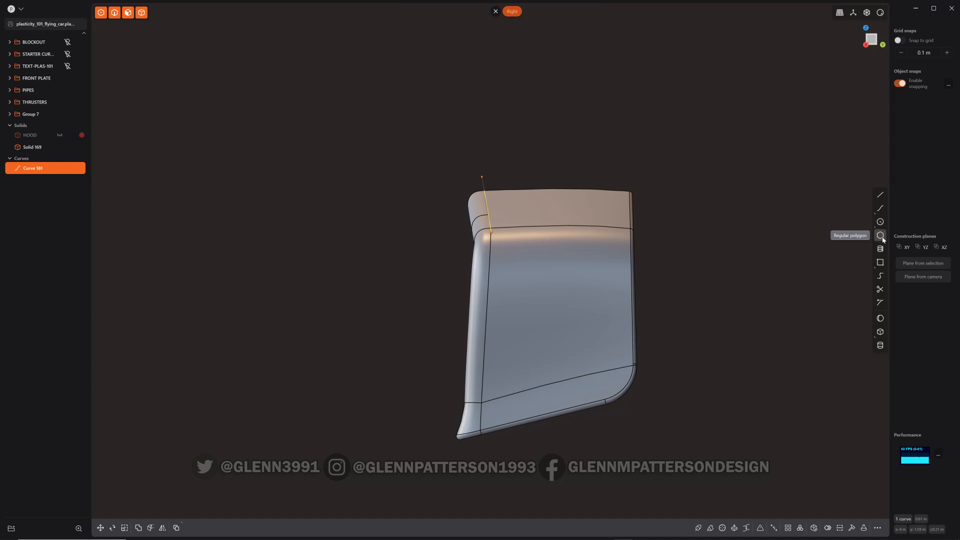
pyautogui.click(880, 262)
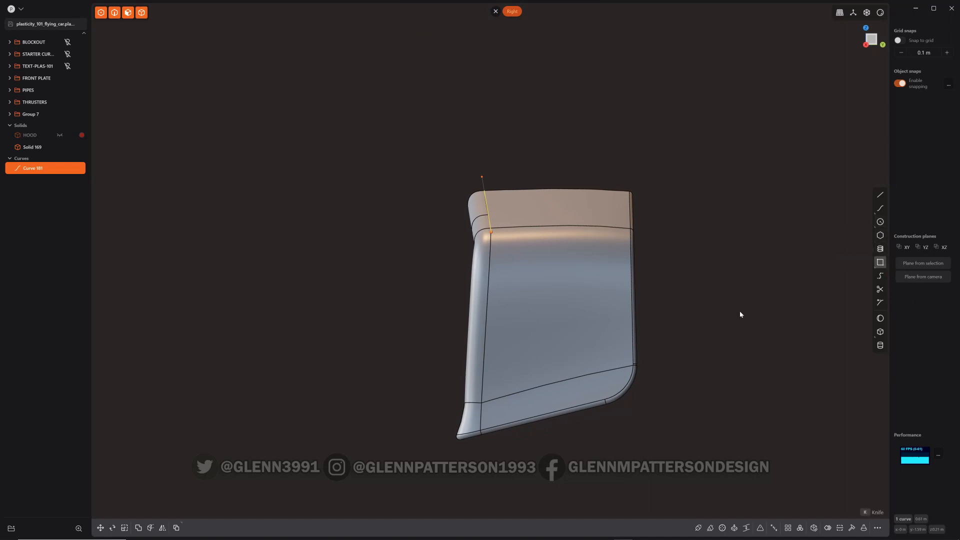
pyautogui.click(498, 262)
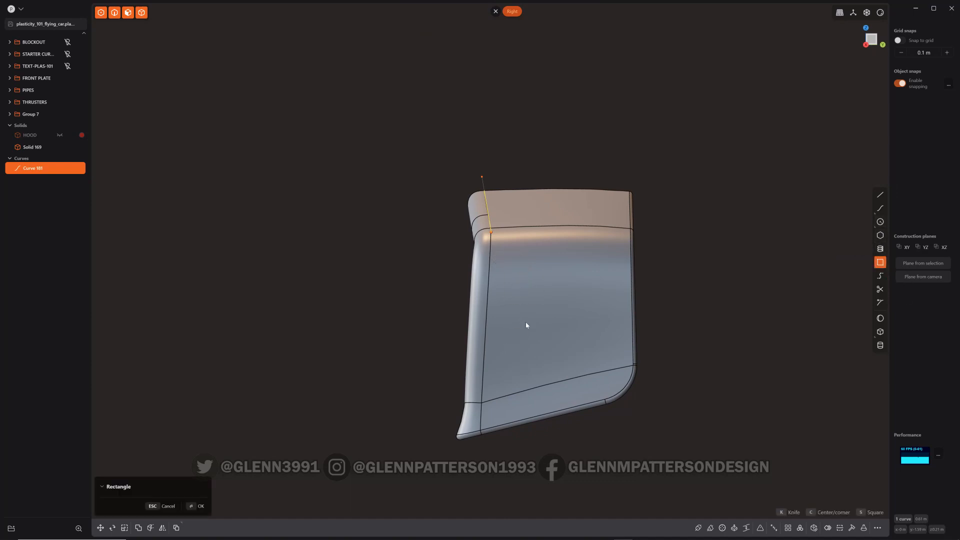
pyautogui.click(652, 283)
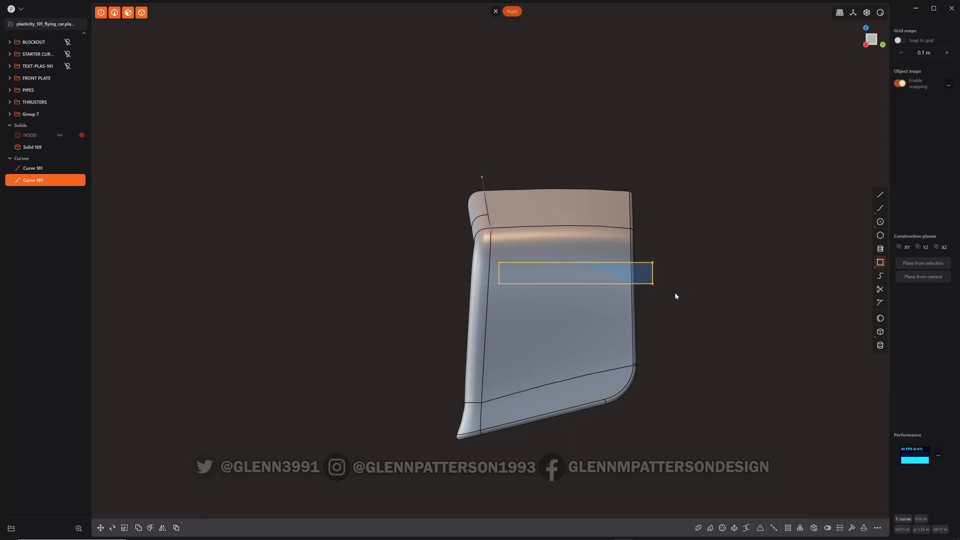
# Fillet the rectangle's corners about 0.00424 m to round it into a slot shape
pyautogui.press('b')
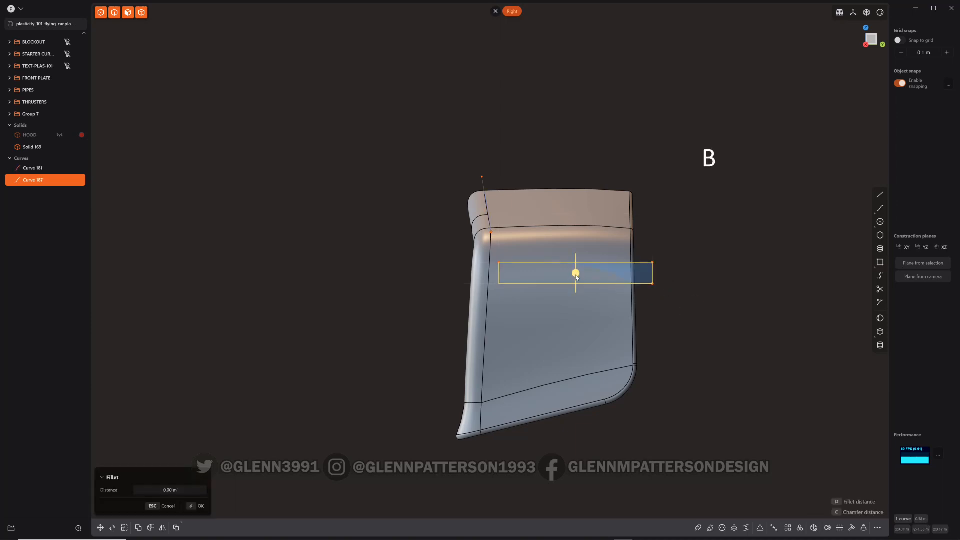
pyautogui.moveTo(576, 277); pyautogui.dragTo(561, 270)
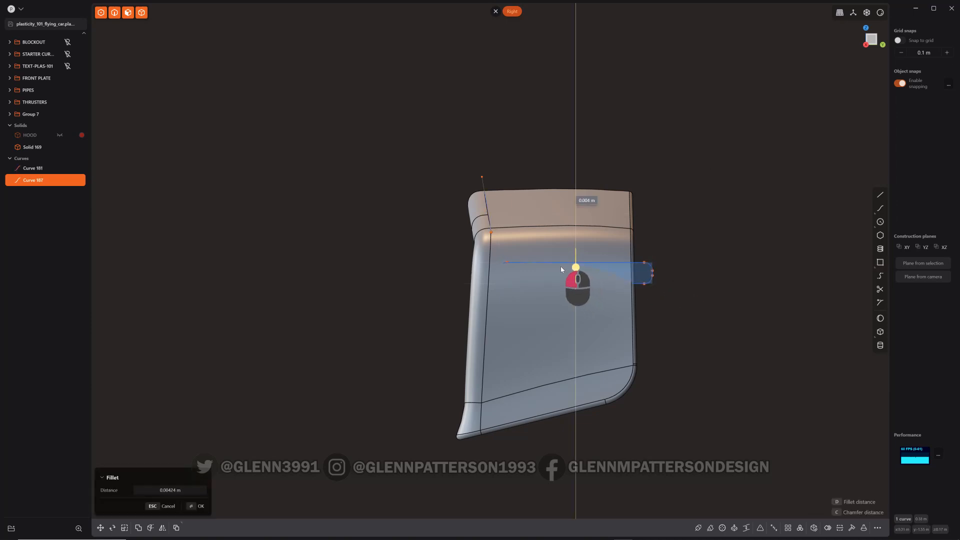
pyautogui.press('Return')
# Scale the slot profile down, making it narrower to about 0.52 and shorter
pyautogui.press('s')
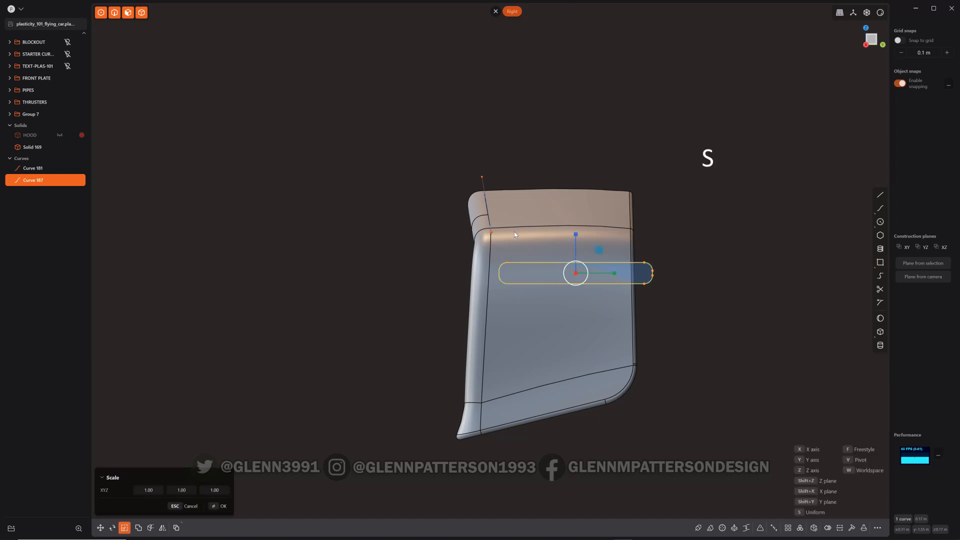
pyautogui.moveTo(575, 236); pyautogui.dragTo(571, 255)
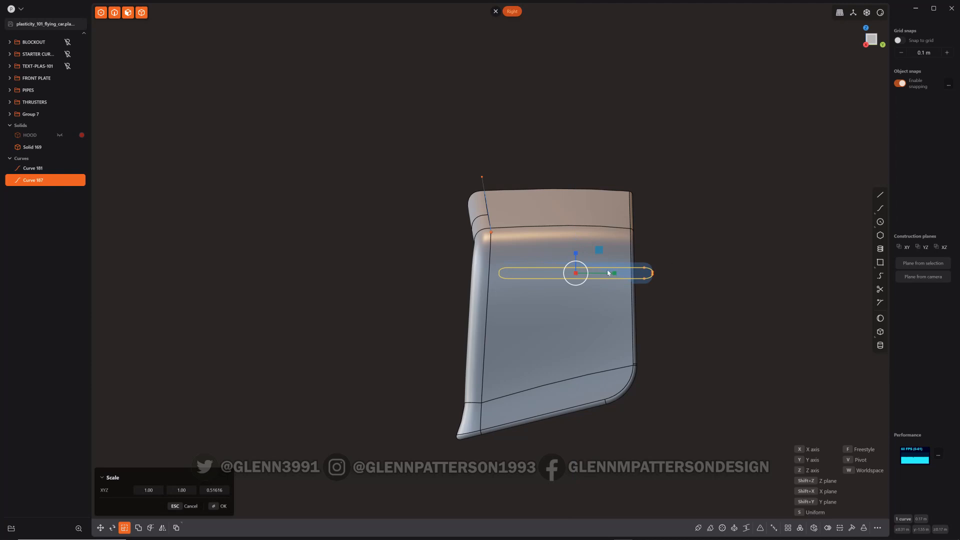
pyautogui.moveTo(615, 275); pyautogui.dragTo(604, 273)
# Rotate the slot profile about its left end so it tilts upward
pyautogui.press('r')
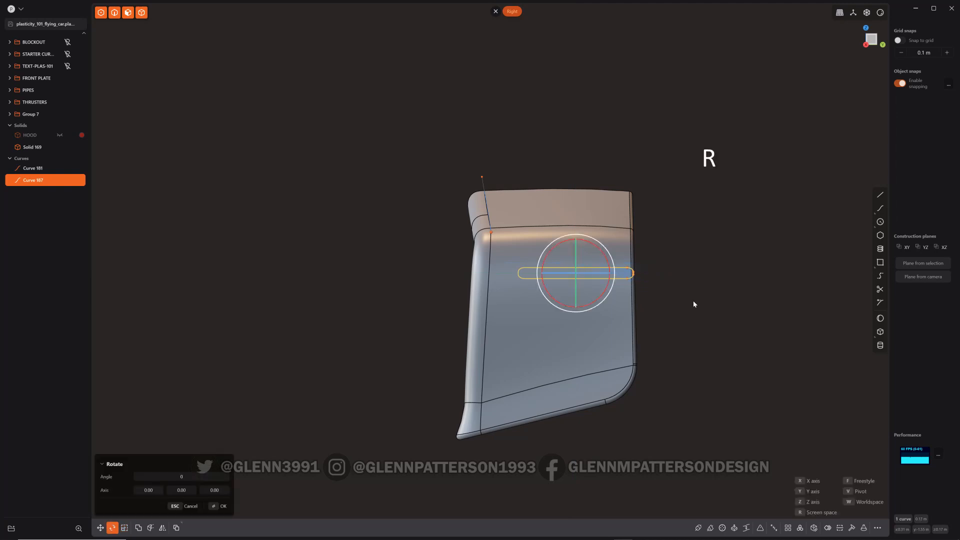
pyautogui.press('v')
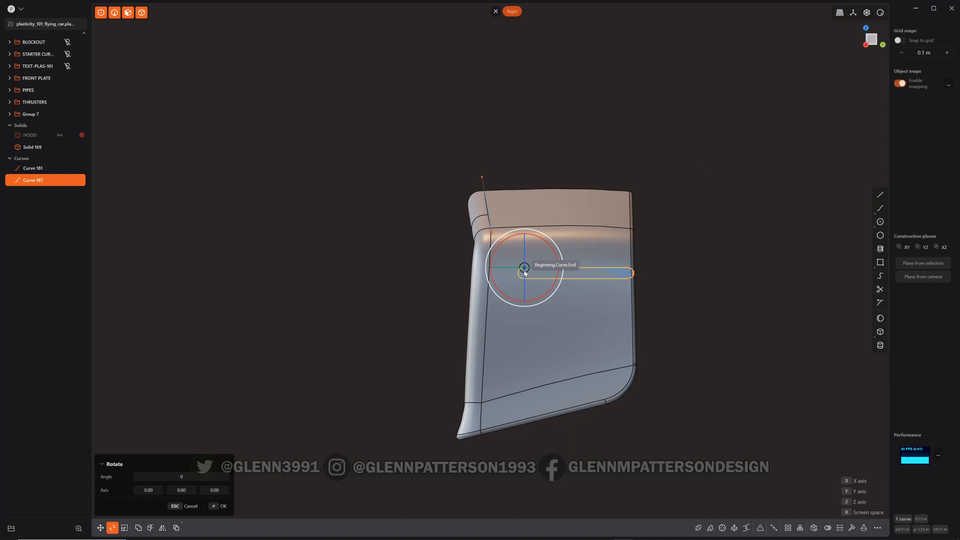
pyautogui.click(524, 271)
pyautogui.moveTo(552, 285); pyautogui.dragTo(553, 281)
pyautogui.press('Return')
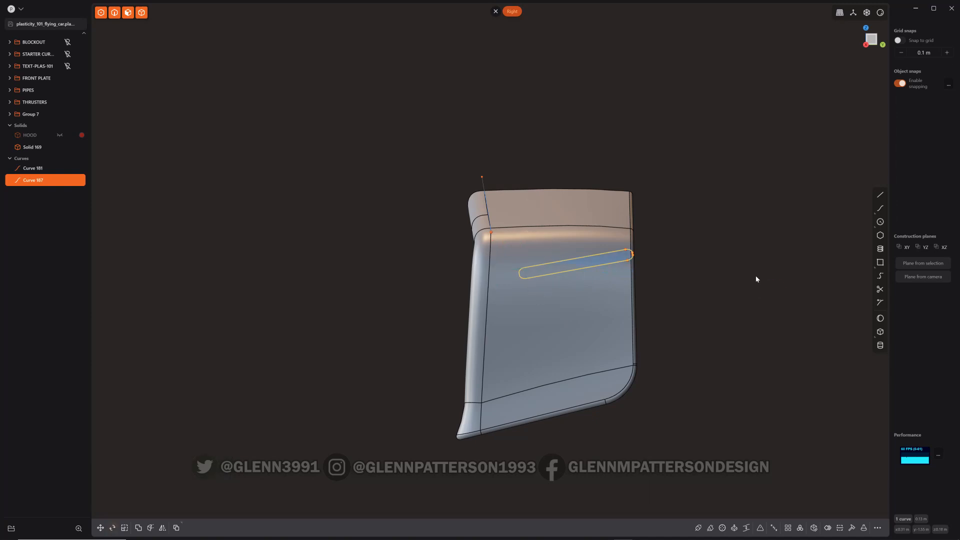
# Rotate the slot profile again about its left end by about 5.4 degrees
pyautogui.press('r')
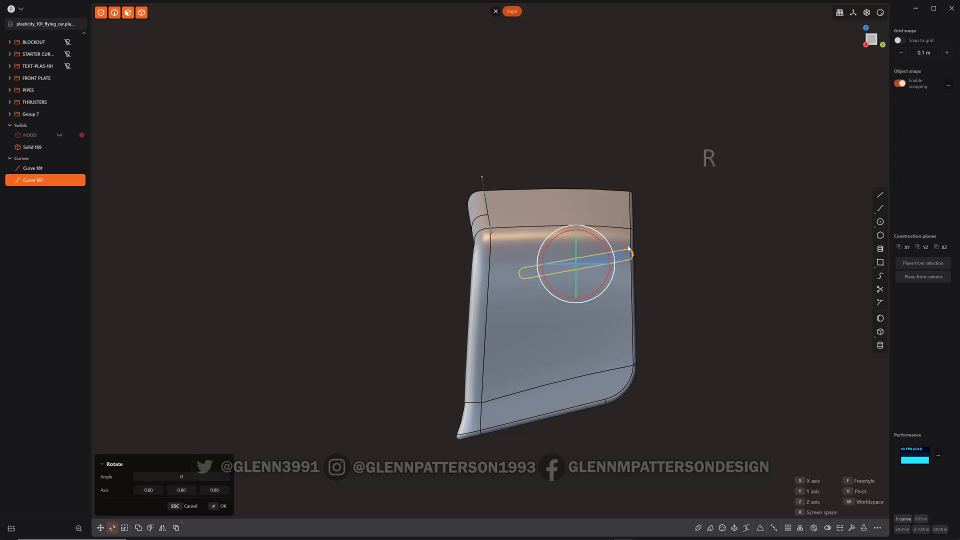
pyautogui.press('v')
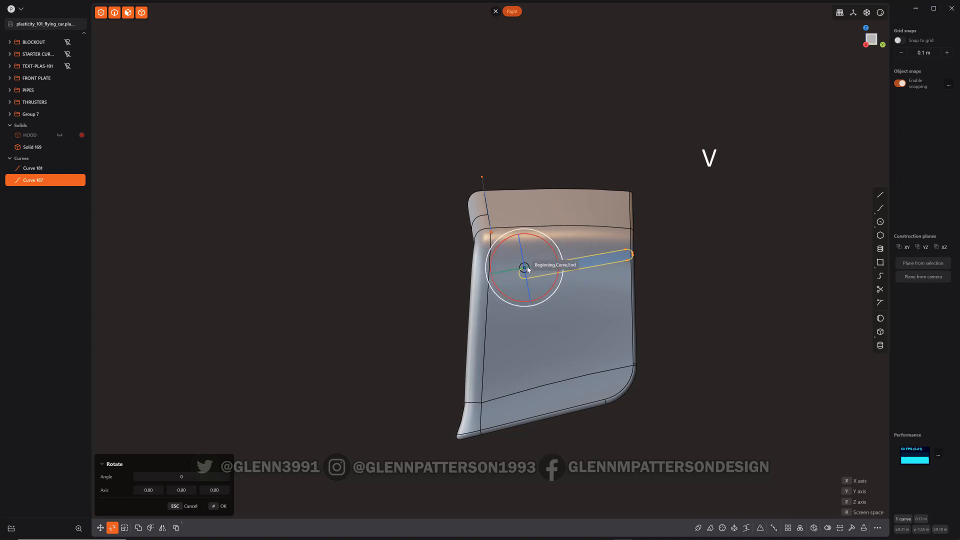
pyautogui.click(521, 269)
pyautogui.moveTo(553, 282); pyautogui.dragTo(698, 281)
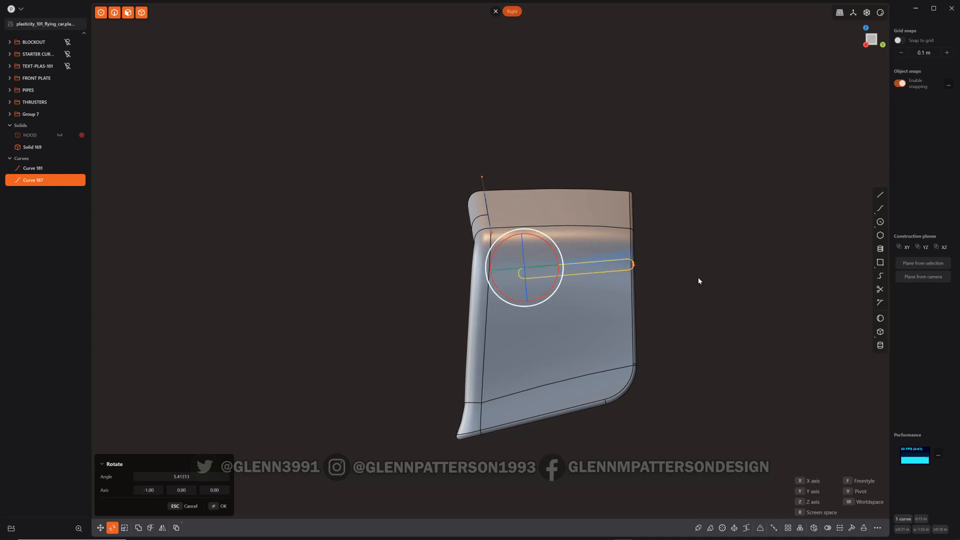
pyautogui.press('Return')
# Move the slot profile by its left end up onto the scoop's upper front corner
pyautogui.press('g')
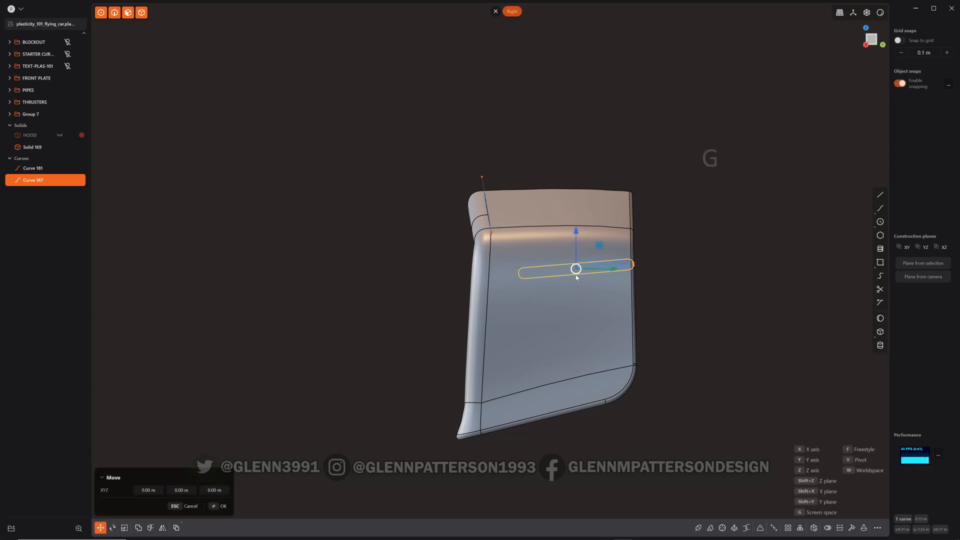
pyautogui.press('v')
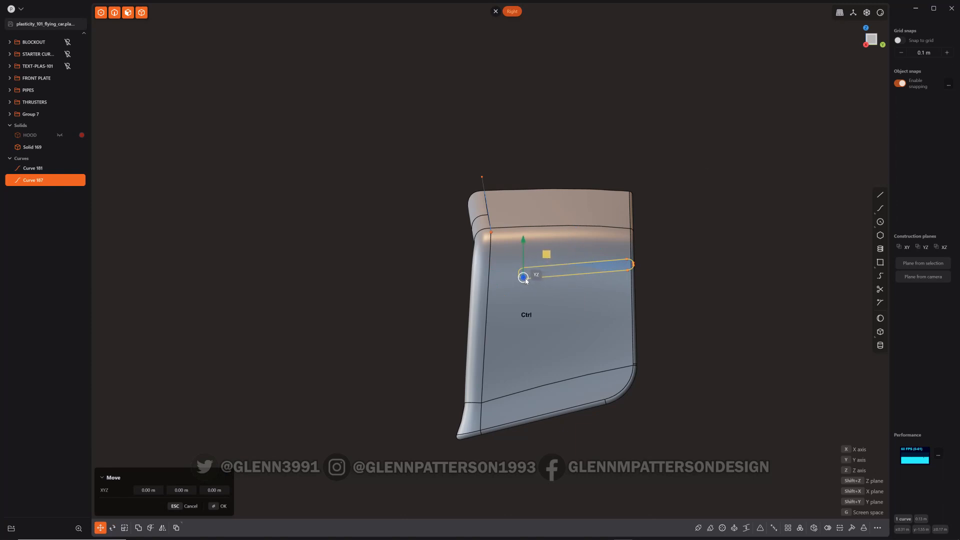
pyautogui.click(867, 14)
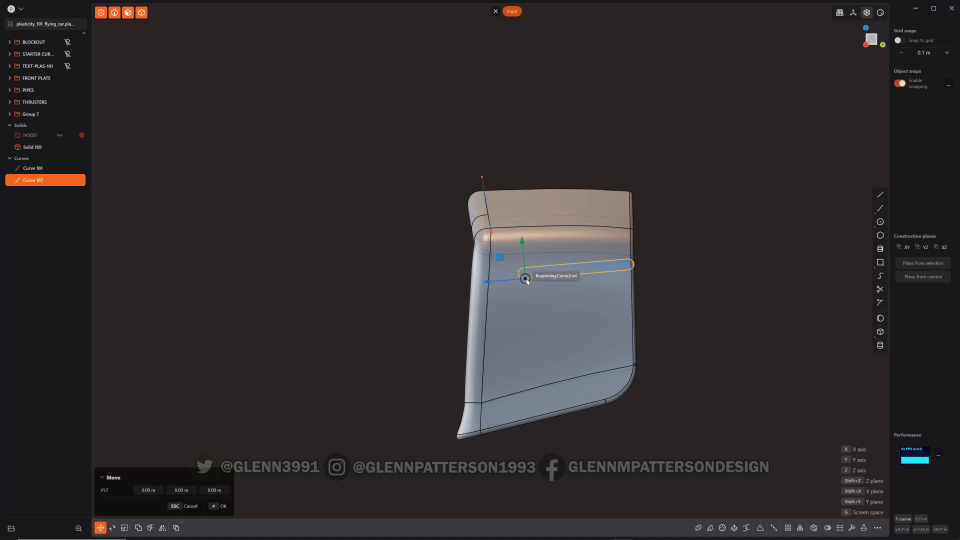
pyautogui.click(526, 281)
pyautogui.keyDown('ctrl'); pyautogui.moveTo(529, 286); pyautogui.dragTo(494, 235); pyautogui.keyUp('ctrl')
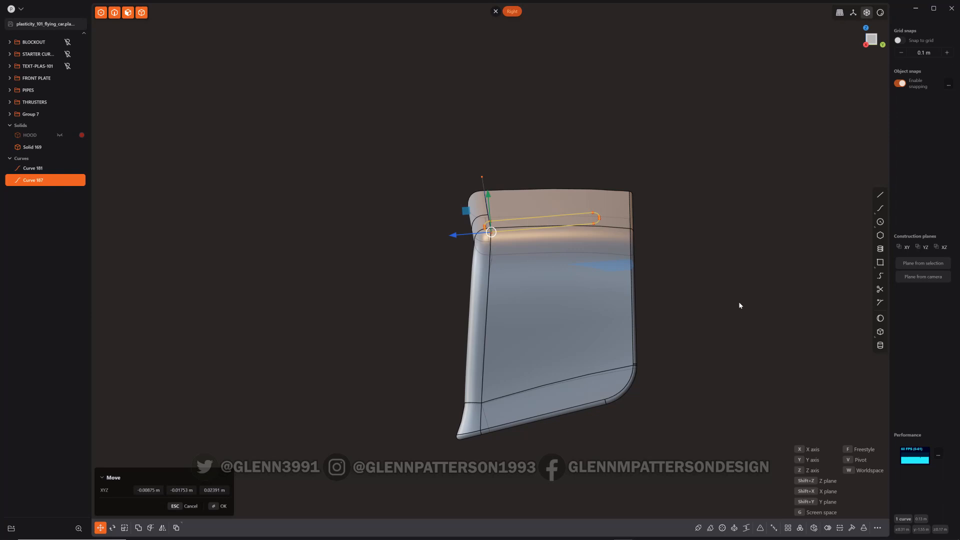
pyautogui.press('Return')
# Sweep the slot profile along the extended curve across the scoop's front edge
pyautogui.moveTo(703, 315); pyautogui.dragTo(741, 356, button='middle')
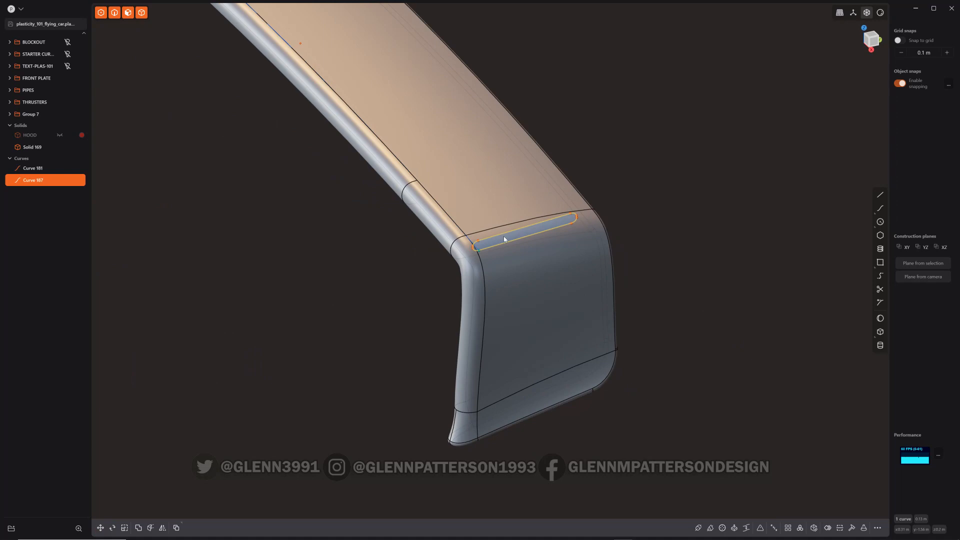
pyautogui.press('e')
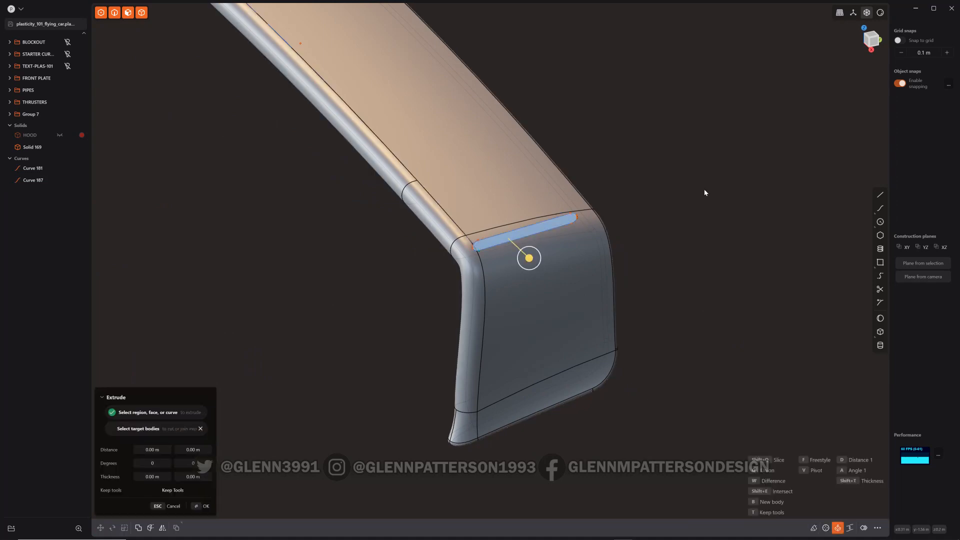
pyautogui.hotkey('shift', 'p')
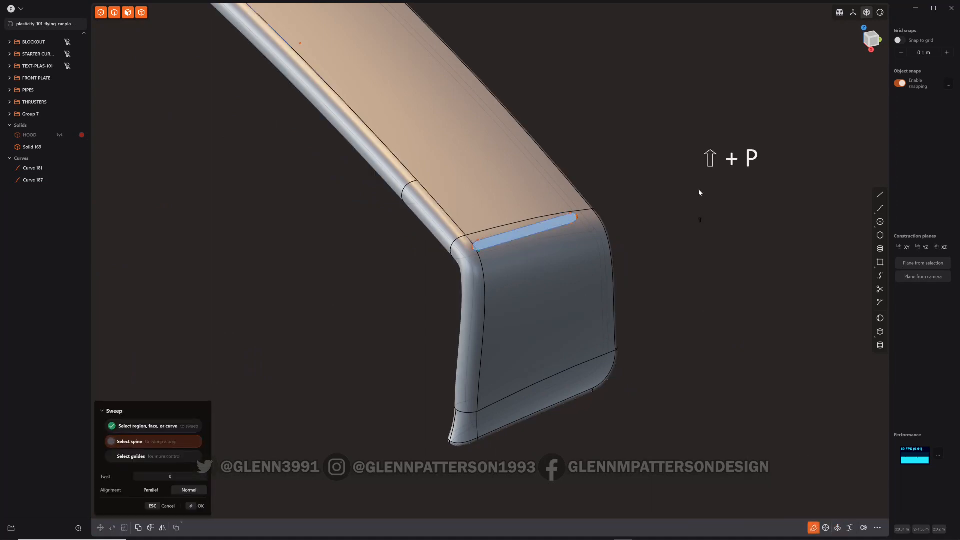
pyautogui.click(470, 242)
pyautogui.scroll(-3, 631, 265)
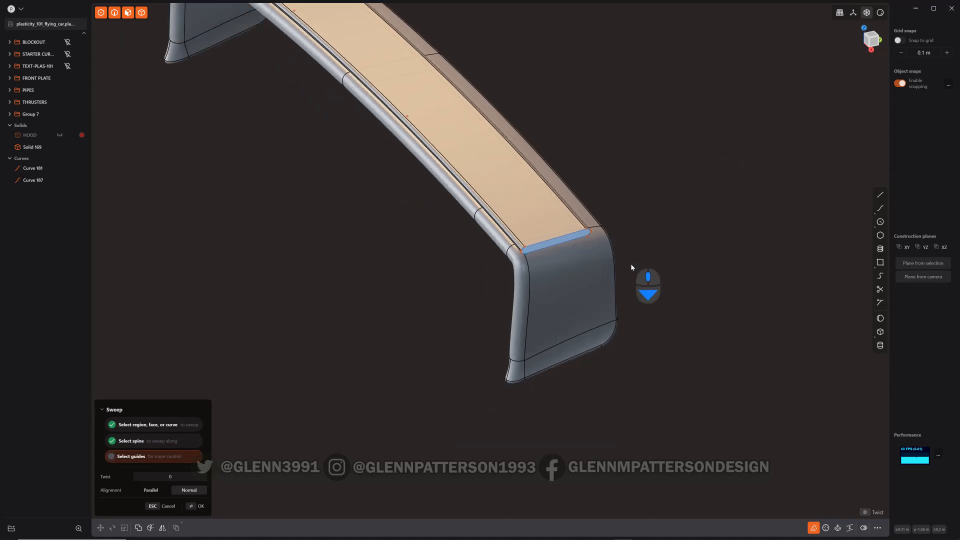
pyautogui.scroll(-2, 631, 268)
pyautogui.press('Return')
# Move the swept solid downward to sit in the scoop's front edge
pyautogui.moveTo(661, 194); pyautogui.dragTo(471, 314, button='middle')
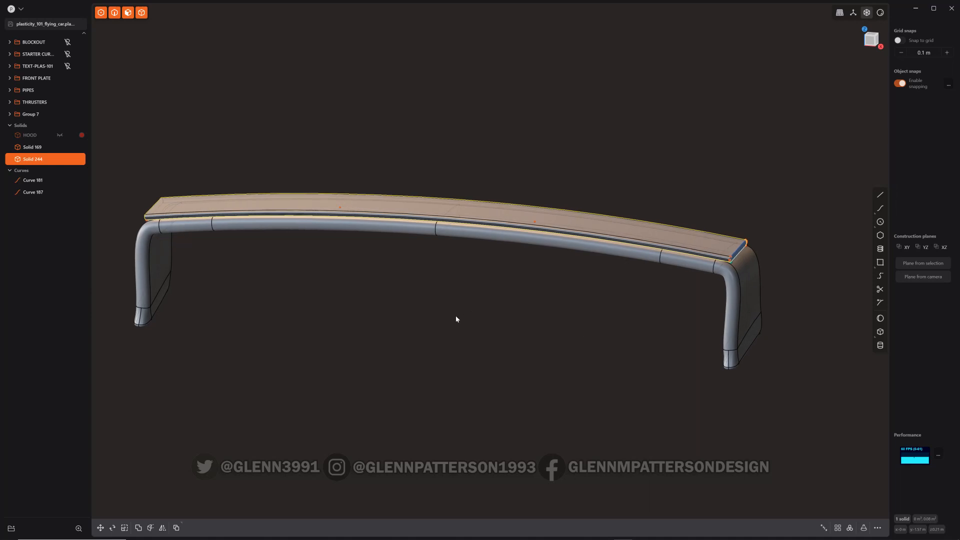
pyautogui.press('g')
pyautogui.moveTo(443, 190); pyautogui.dragTo(438, 208)
pyautogui.moveTo(428, 328); pyautogui.dragTo(355, 284, button='middle')
pyautogui.rightClick(372, 193)
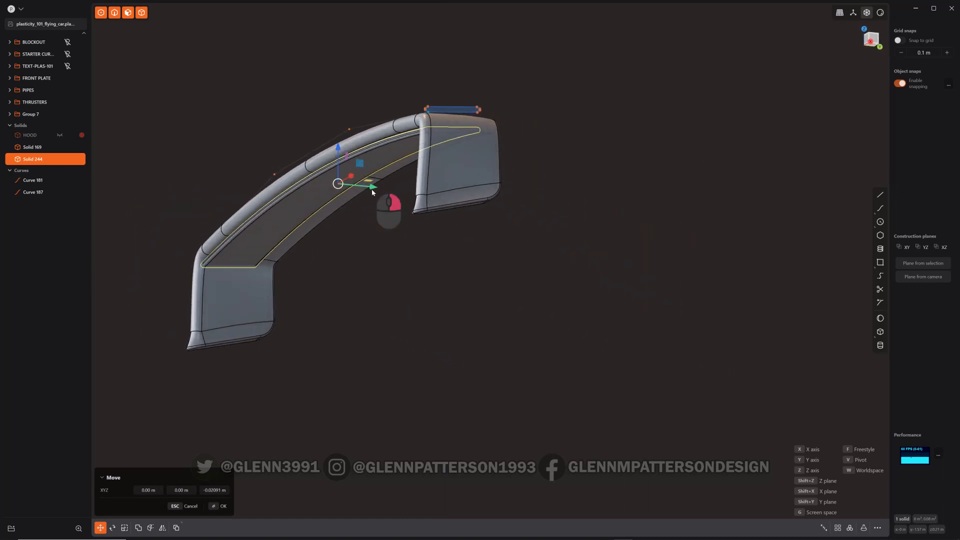
pyautogui.moveTo(372, 189); pyautogui.dragTo(384, 189)
pyautogui.moveTo(379, 283); pyautogui.dragTo(386, 343, button='middle')
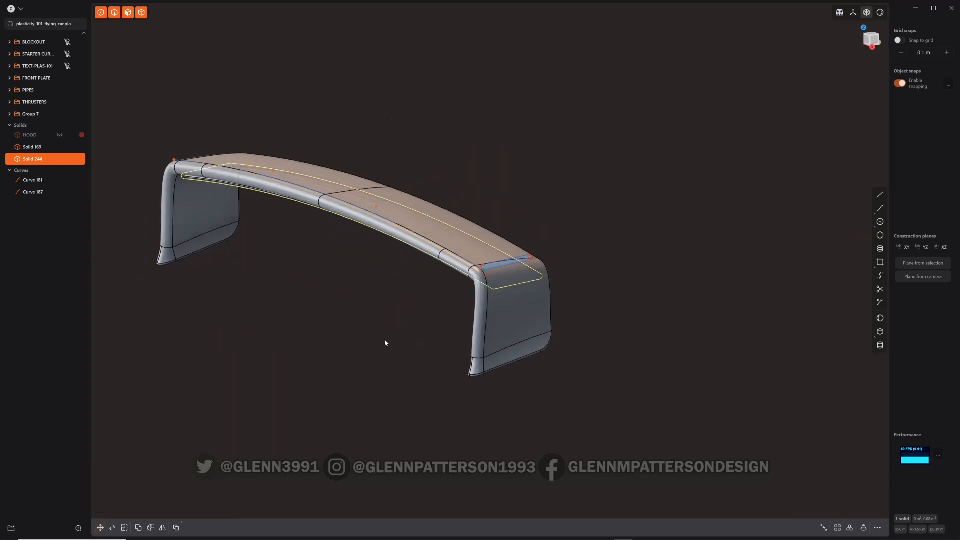
# Delete the two construction curves used for the sweep
pyautogui.click(497, 262)
pyautogui.keyDown('shift'); pyautogui.click(468, 261); pyautogui.keyUp('shift')
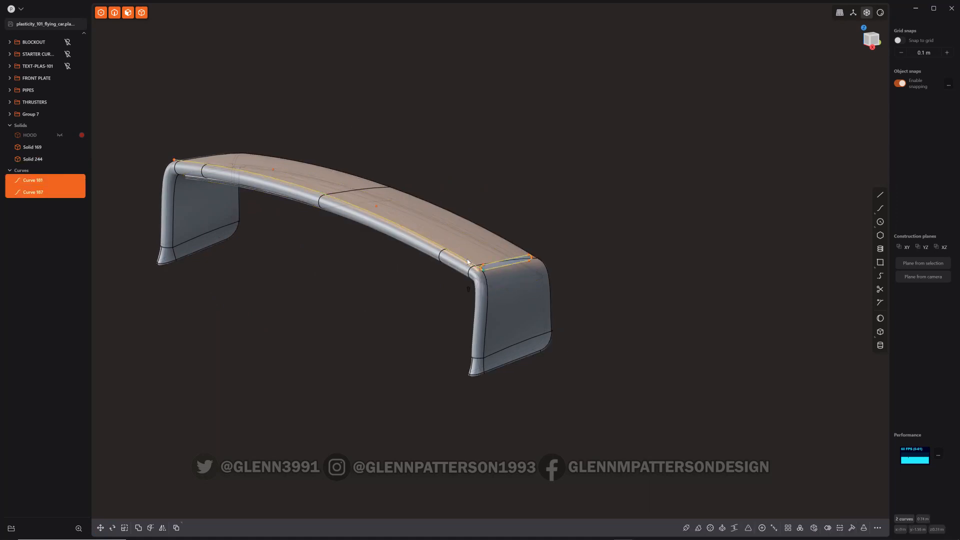
pyautogui.press('x')
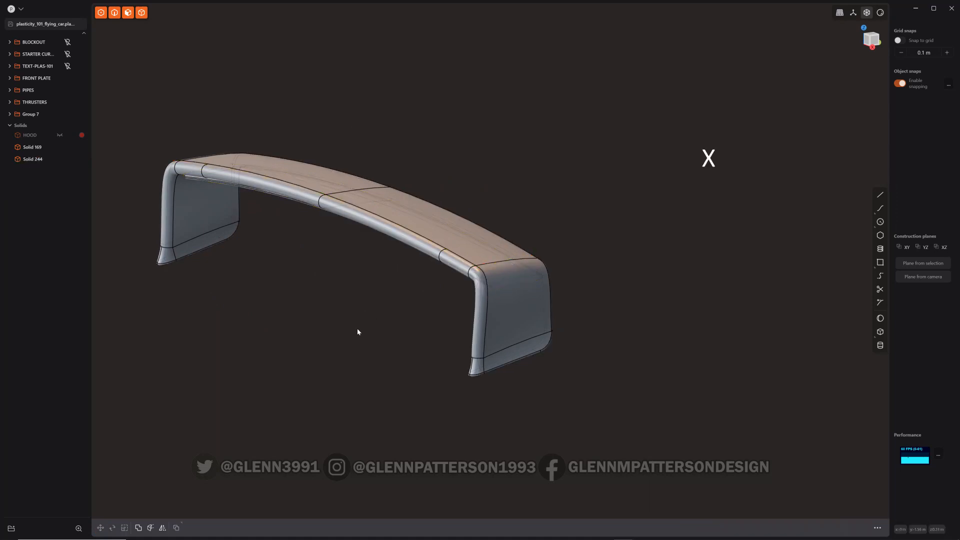
# Create a rectangular array of the swept groove solid with 8 copies stacked down the scoop's front opening, about 0.068 m apart
pyautogui.click(274, 204)
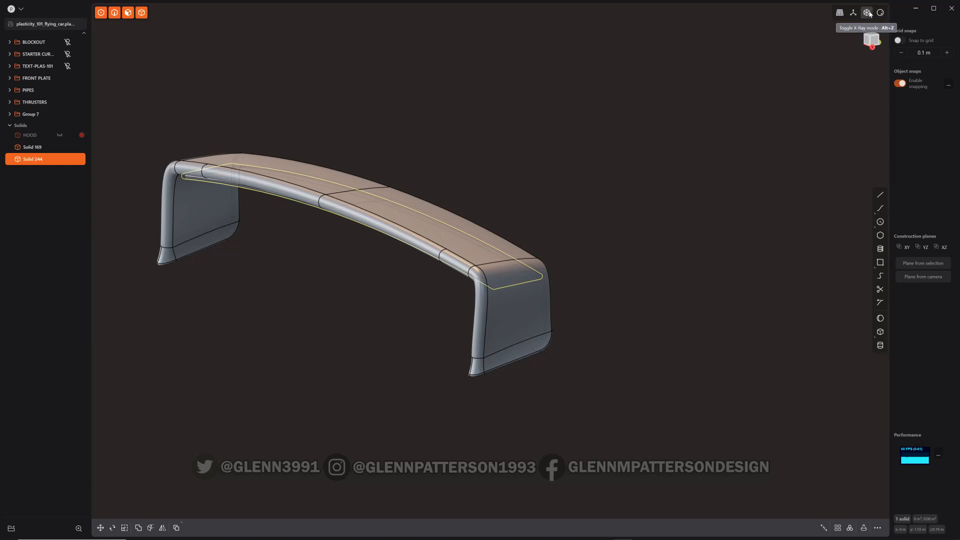
pyautogui.press('/')
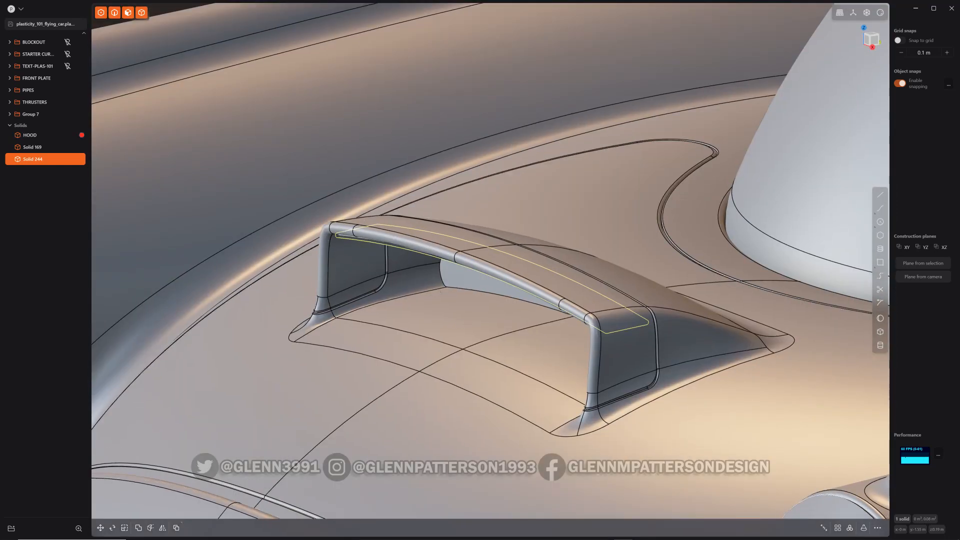
pyautogui.click(839, 530)
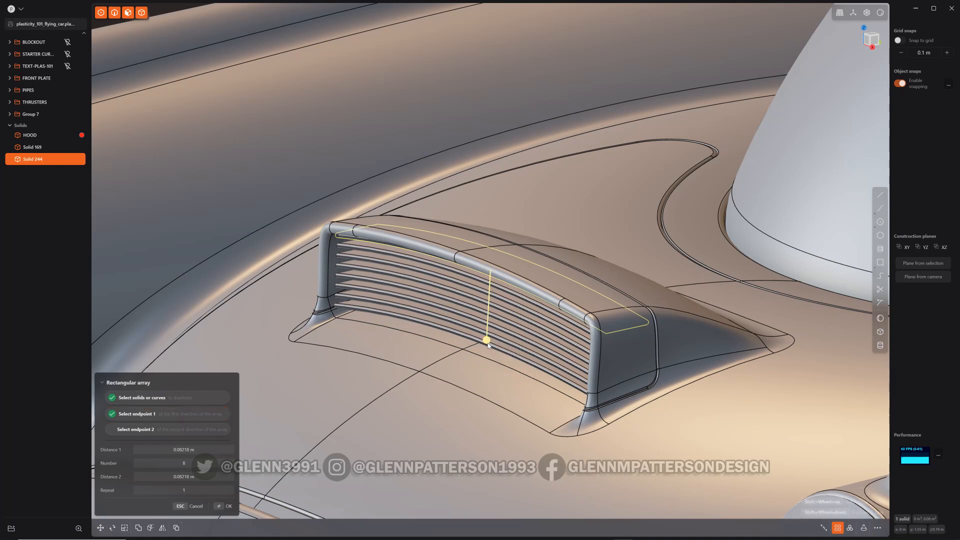
pyautogui.click(486, 335)
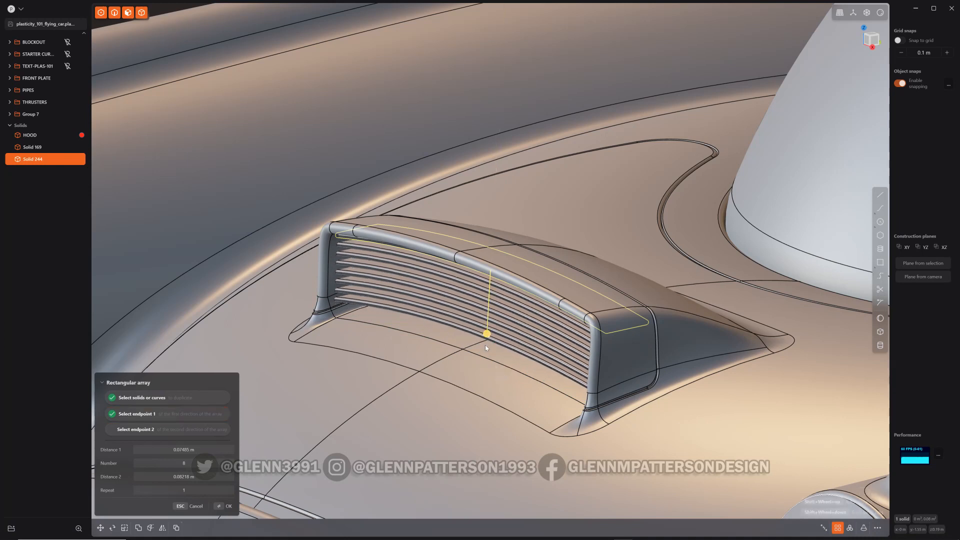
pyautogui.moveTo(484, 338); pyautogui.dragTo(488, 338, button='middle')
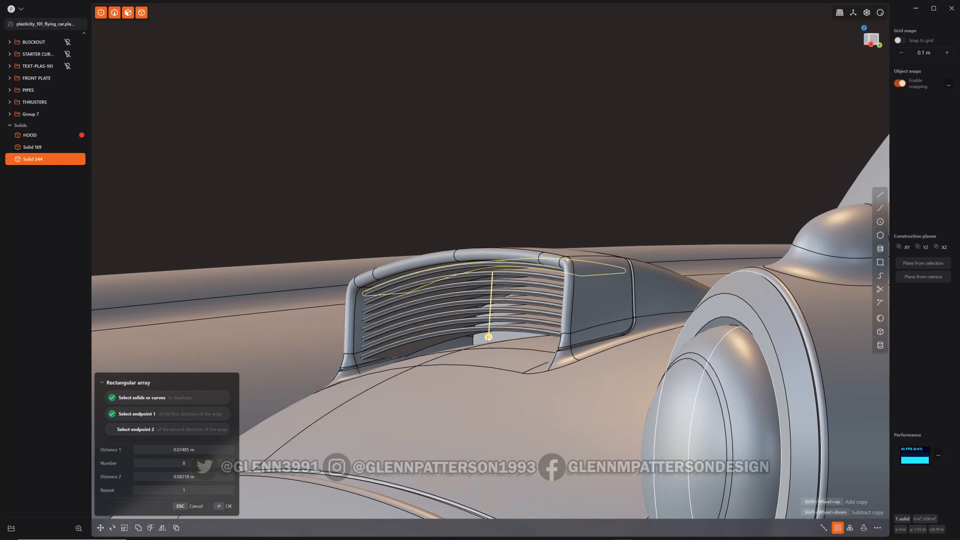
pyautogui.moveTo(488, 339); pyautogui.dragTo(489, 333)
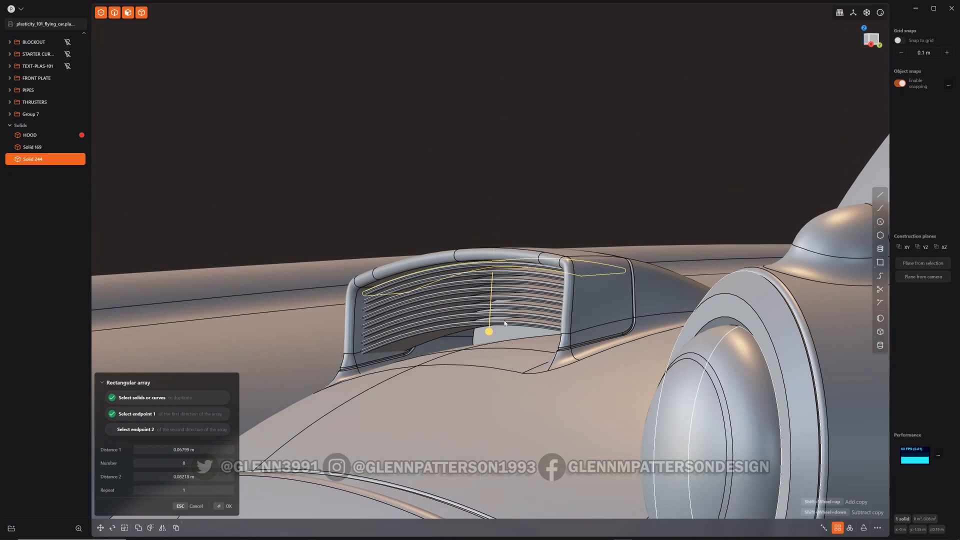
pyautogui.press('Return')
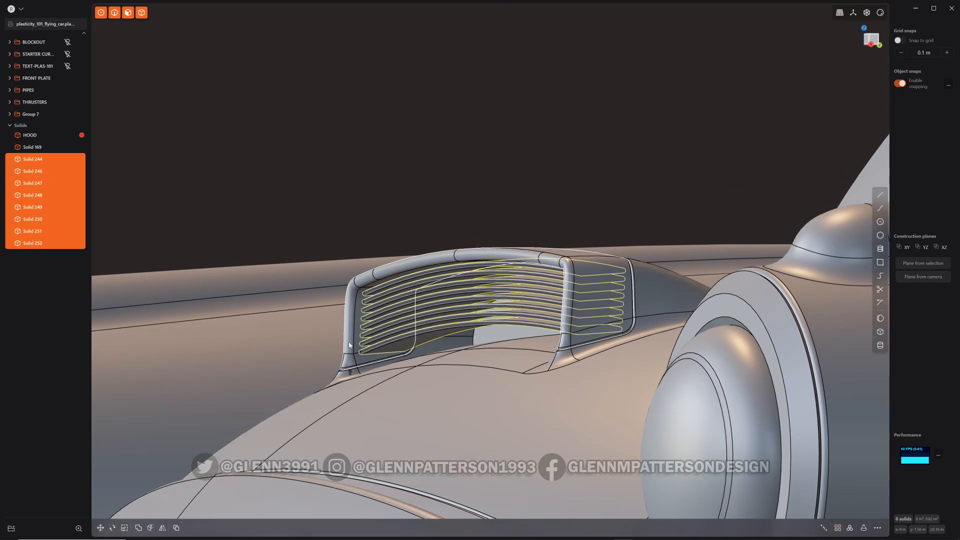
pyautogui.press('q')
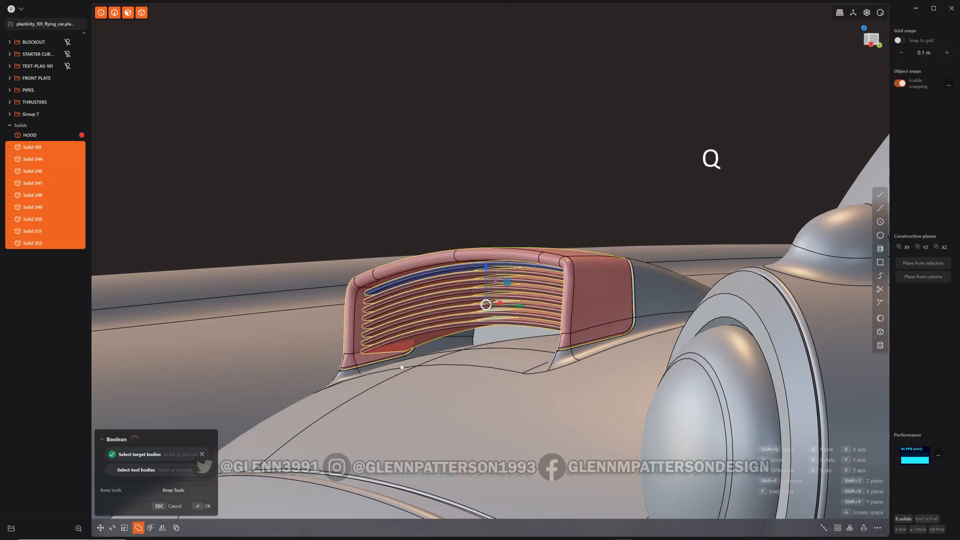
pyautogui.rightClick(415, 374)
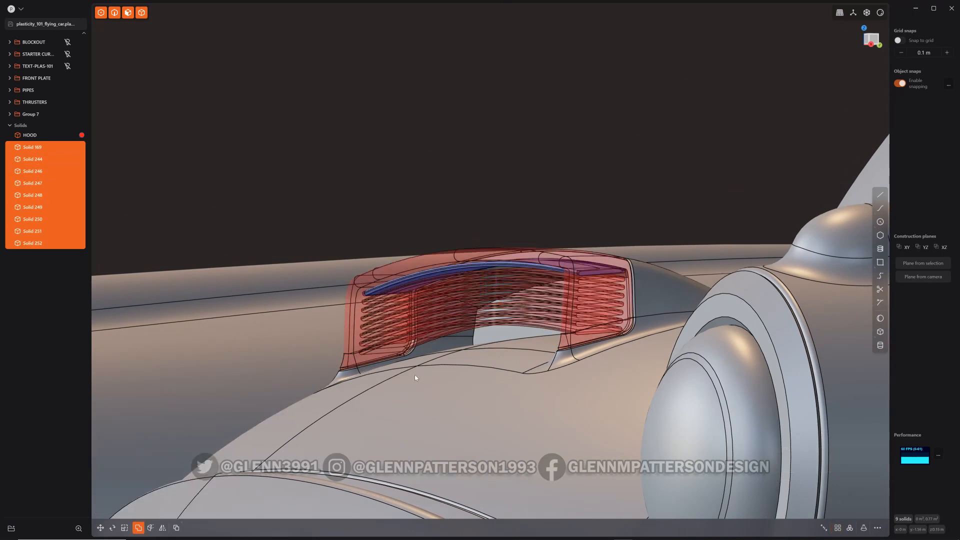
pyautogui.hotkey('ctrl', 'z')
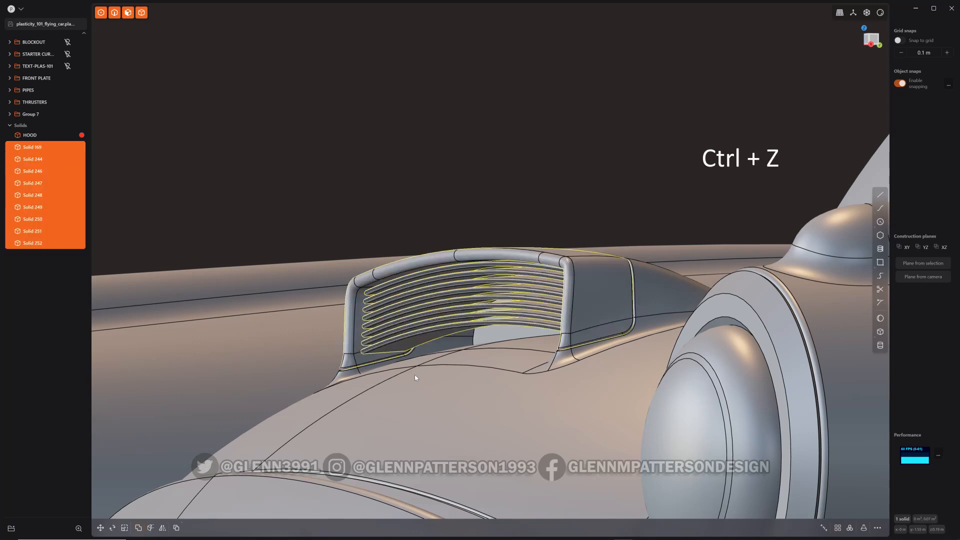
# Subtract the arrayed groove solids from the scoop with a Boolean operation
pyautogui.press('q')
pyautogui.press('q')
pyautogui.rightClick(415, 374)
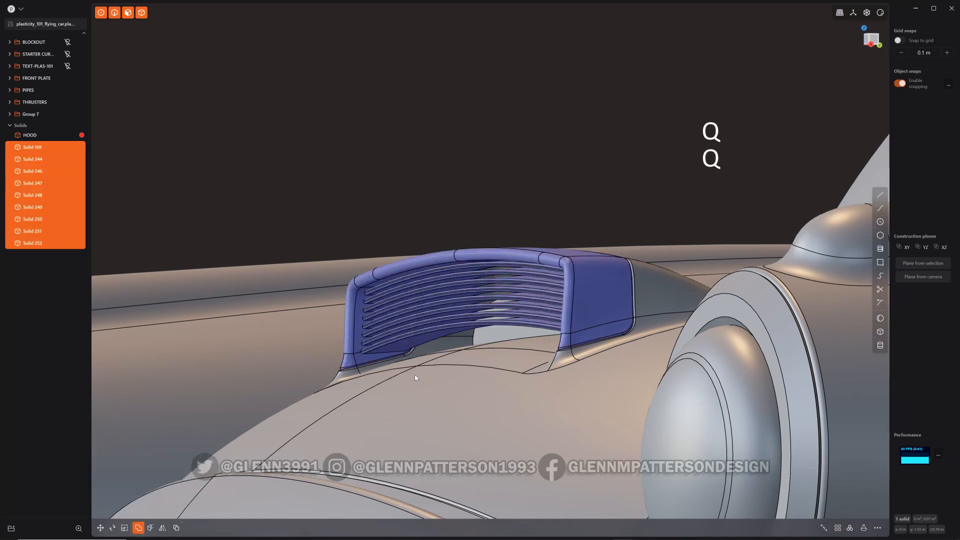
# Switch the viewport to the rendered material view and clear the selection
pyautogui.scroll(-3, 372, 331)
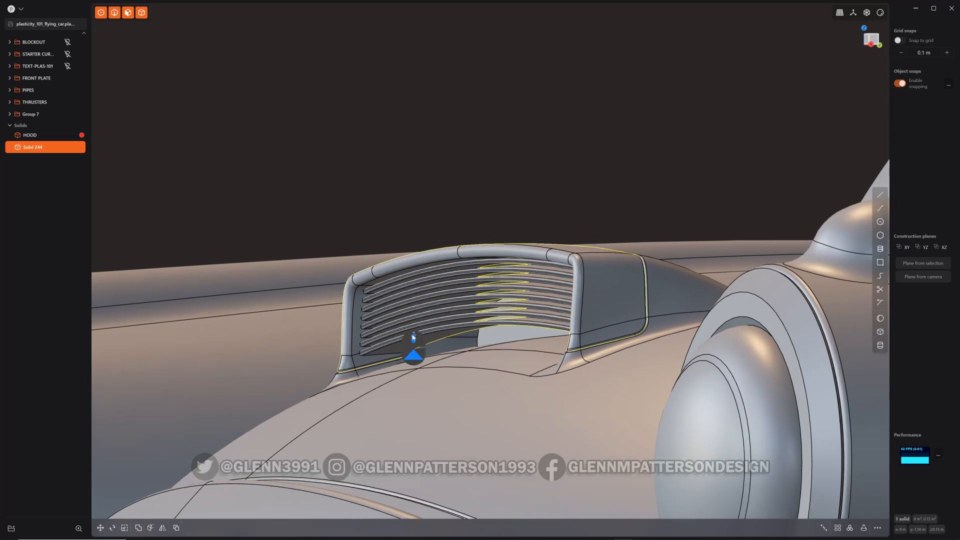
pyautogui.moveTo(382, 337); pyautogui.dragTo(667, 321, button='middle')
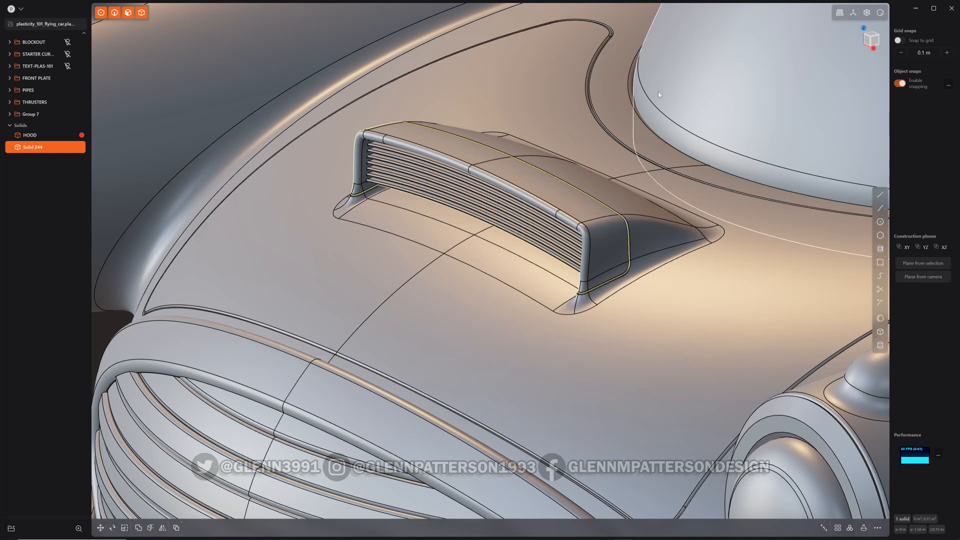
pyautogui.hotkey('shift', 'z')
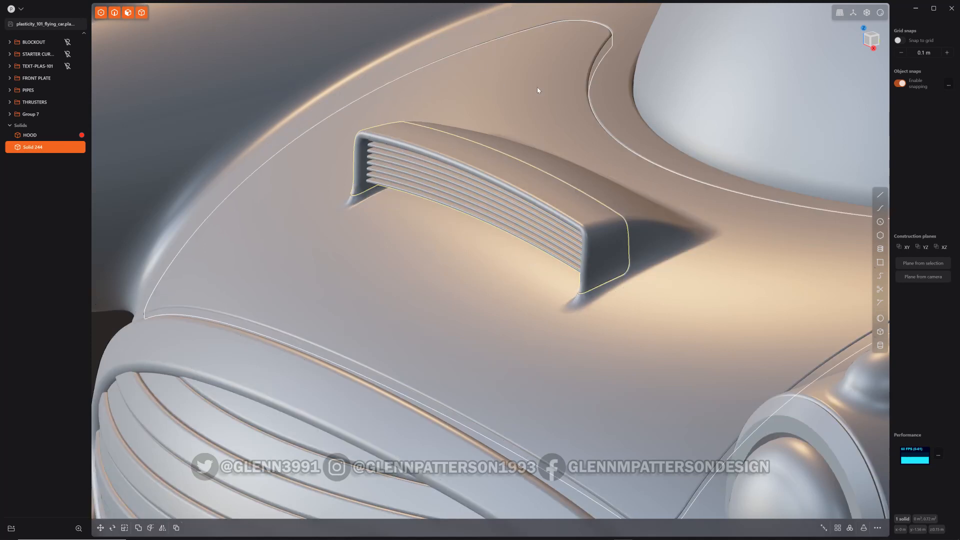
pyautogui.click(881, 12)
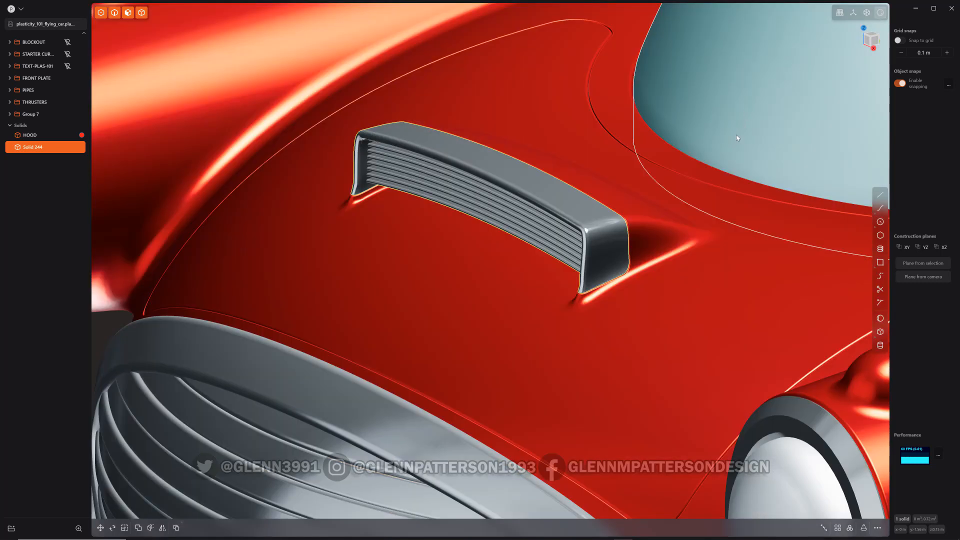
pyautogui.press('Escape')
pyautogui.press('Escape')
# Orbit and zoom around the hood to examine the grooved scoop in the rendered view
pyautogui.moveTo(504, 370); pyautogui.dragTo(497, 331, button='middle')
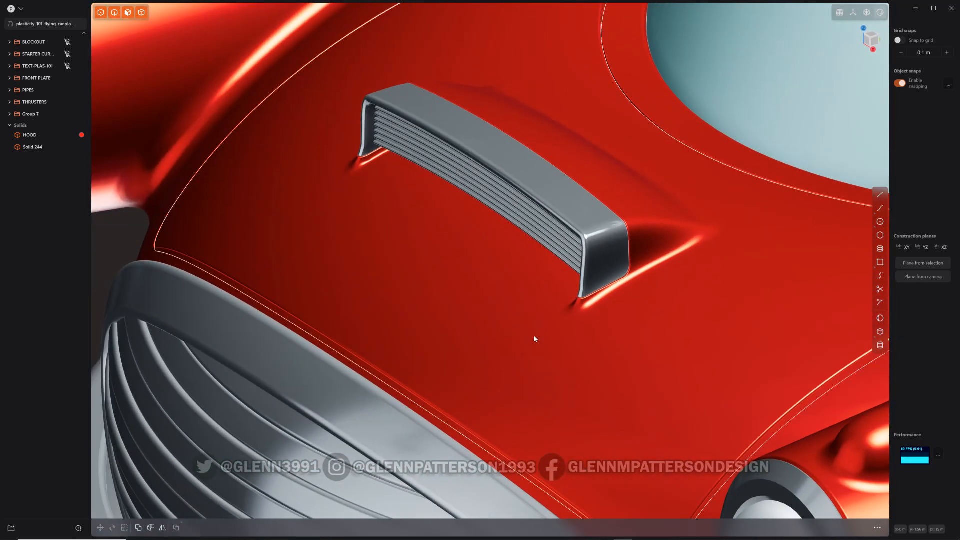
pyautogui.moveTo(610, 345)
pyautogui.mouseDown(button='middle')
pyautogui.moveTo(540, 333)
pyautogui.moveTo(567, 349)
pyautogui.moveTo(611, 341)
pyautogui.mouseUp(button='middle')
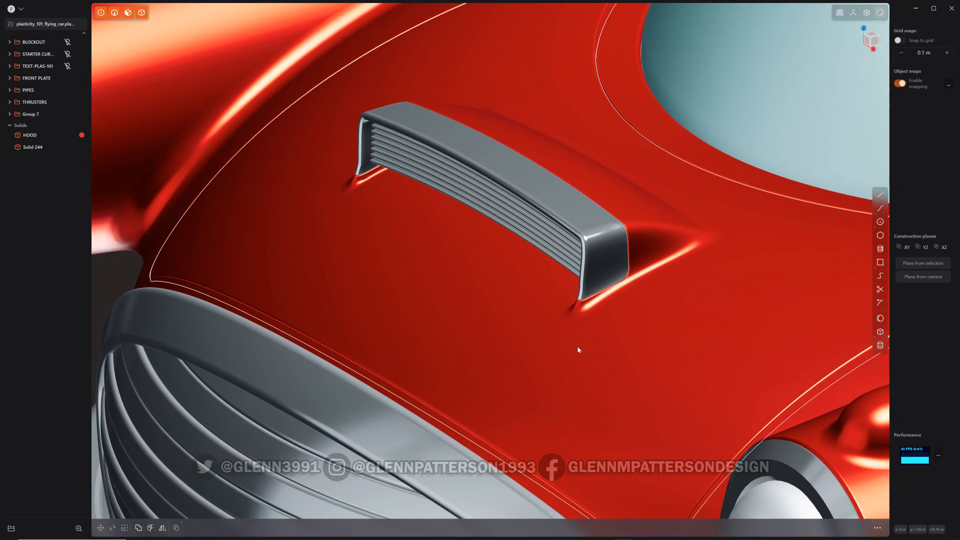
pyautogui.moveTo(481, 318); pyautogui.dragTo(602, 313, button='middle')
pyautogui.moveTo(508, 305); pyautogui.dragTo(755, 331, button='middle')
pyautogui.scroll(3, 593, 273)
pyautogui.scroll(-2, 592, 262)
pyautogui.scroll(-2, 592, 262)
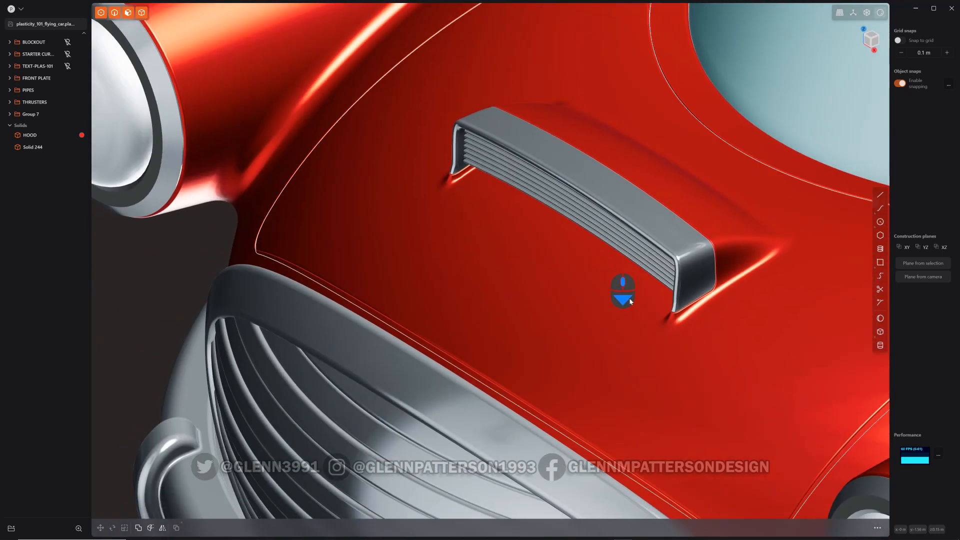
pyautogui.moveTo(617, 280); pyautogui.dragTo(493, 313, button='middle')
pyautogui.moveTo(614, 339); pyautogui.dragTo(612, 324, button='middle')
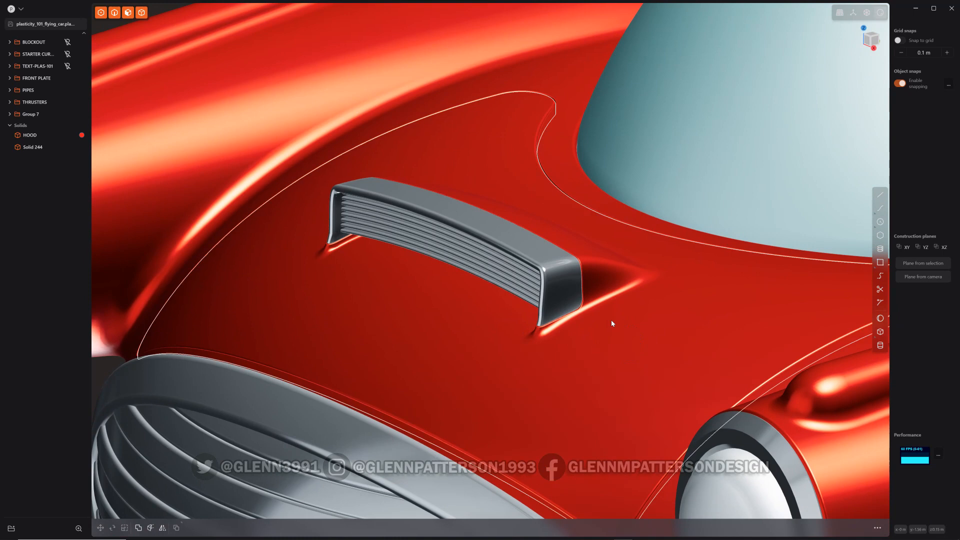